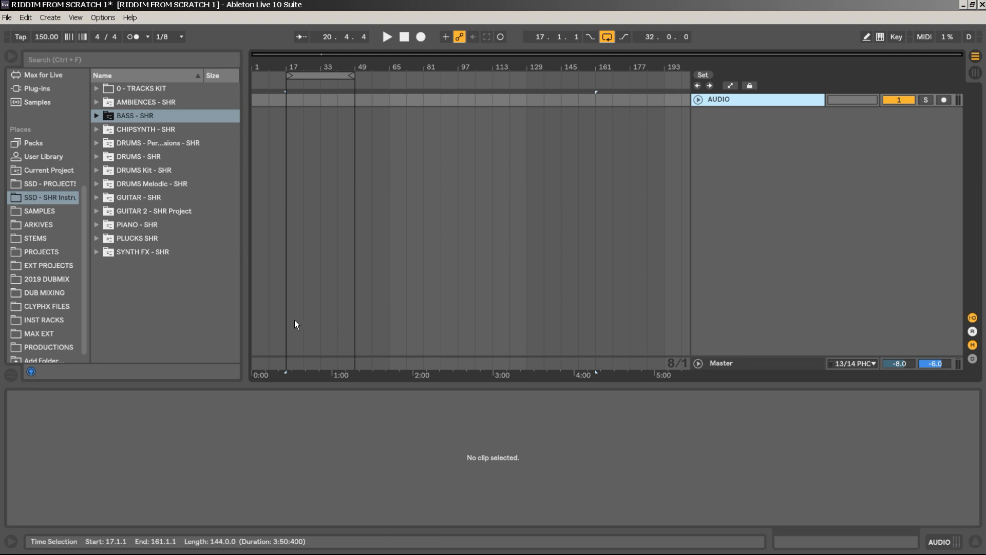
# Insert a new MIDI track below the AUDIO track.
pyautogui.click(52, 35)
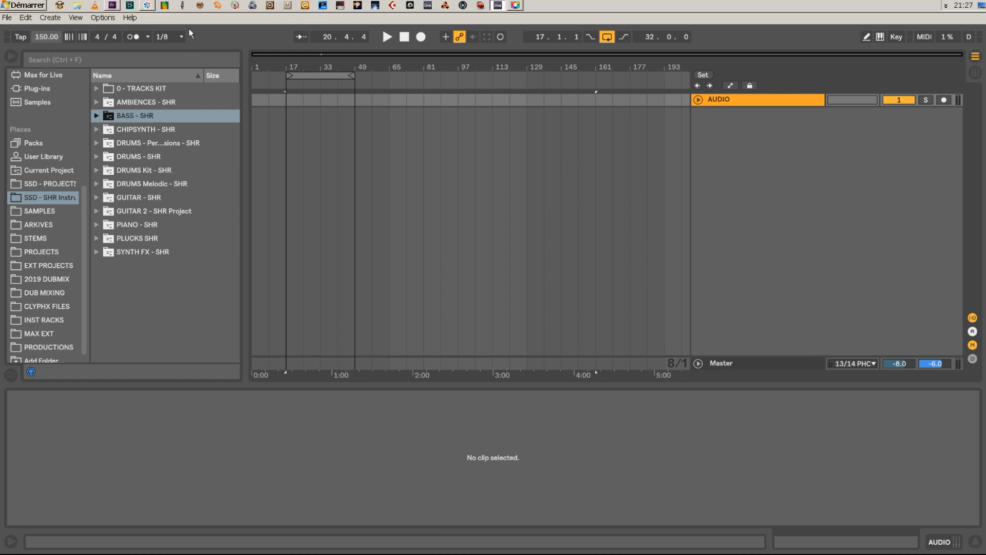
pyautogui.rightClick(767, 128)
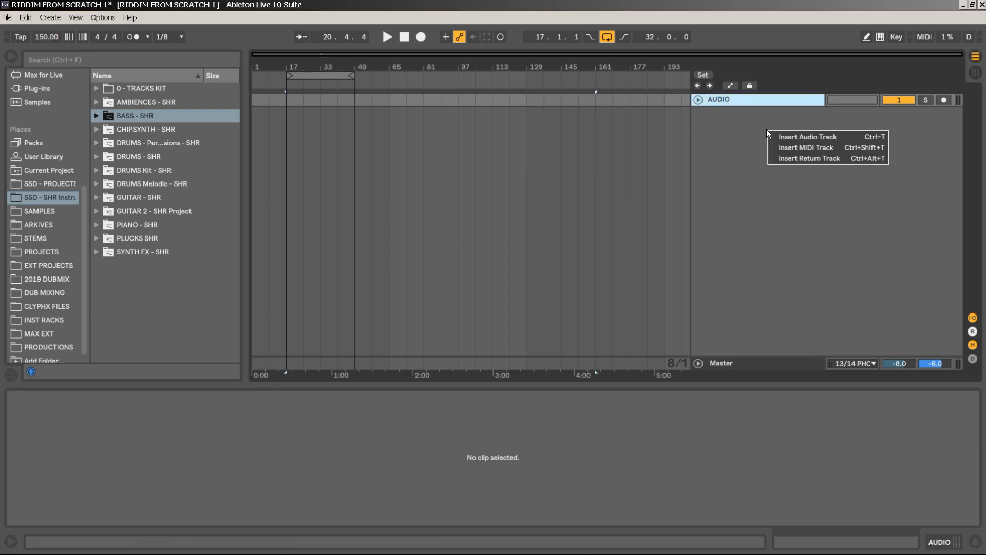
pyautogui.click(793, 148)
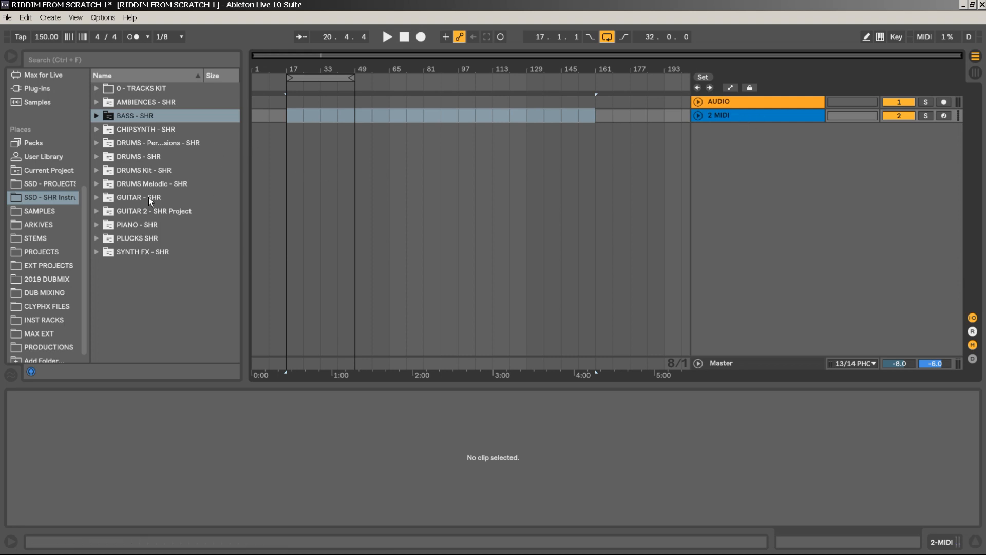
# Load the PIANO BRIGHT.adg preset from the Studio One Kit folder onto the new MIDI track and view its M1 instrument.
pyautogui.click(97, 89)
pyautogui.click(106, 102)
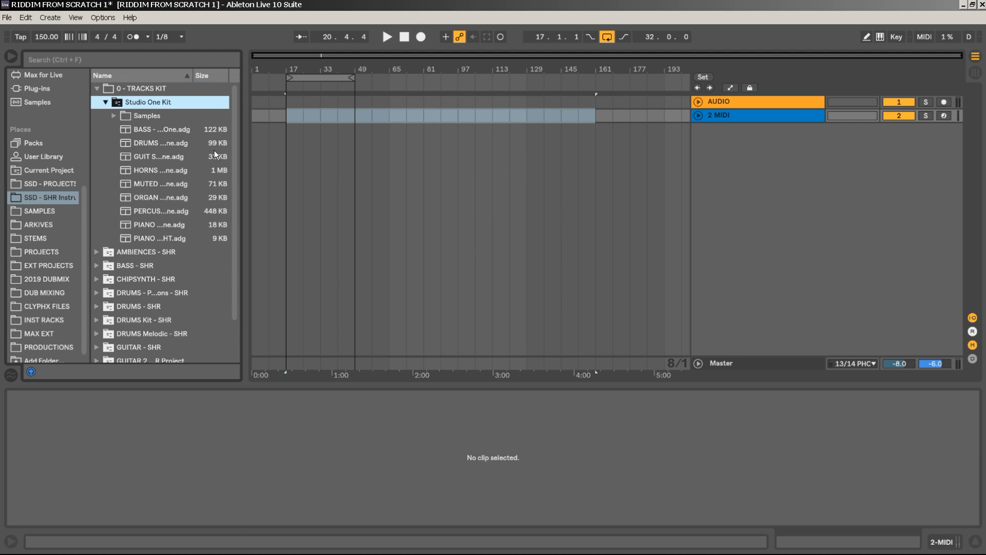
pyautogui.moveTo(244, 164); pyautogui.dragTo(293, 165)
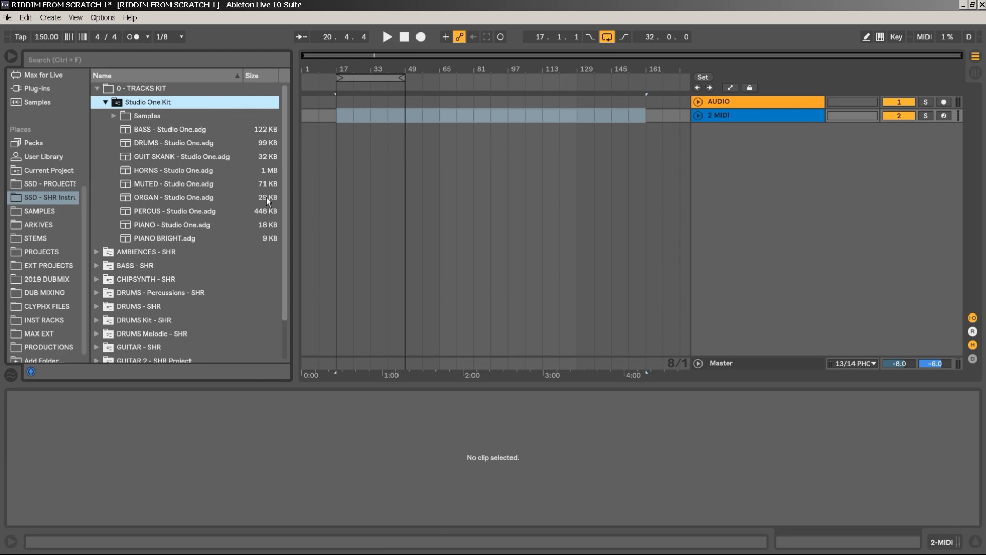
pyautogui.click(168, 237)
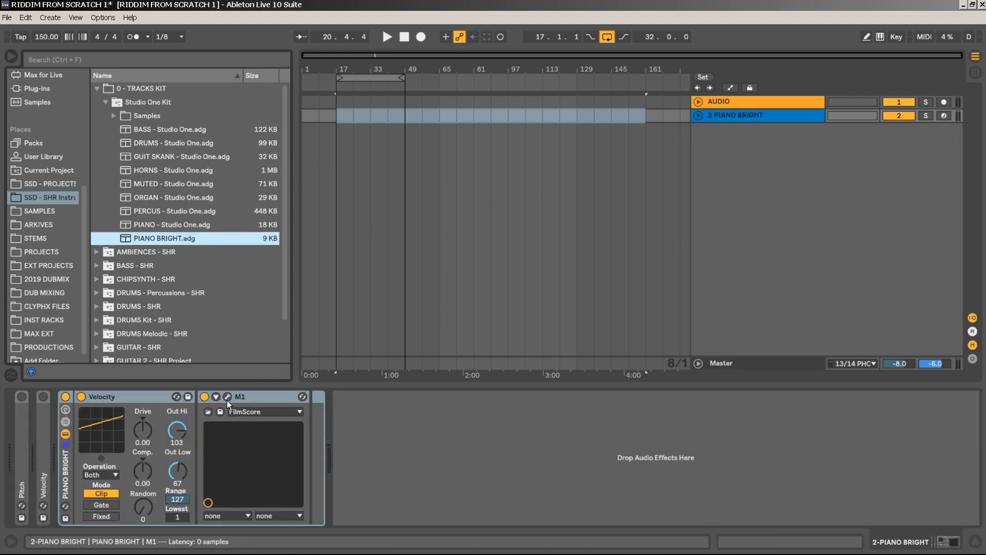
pyautogui.click(227, 396)
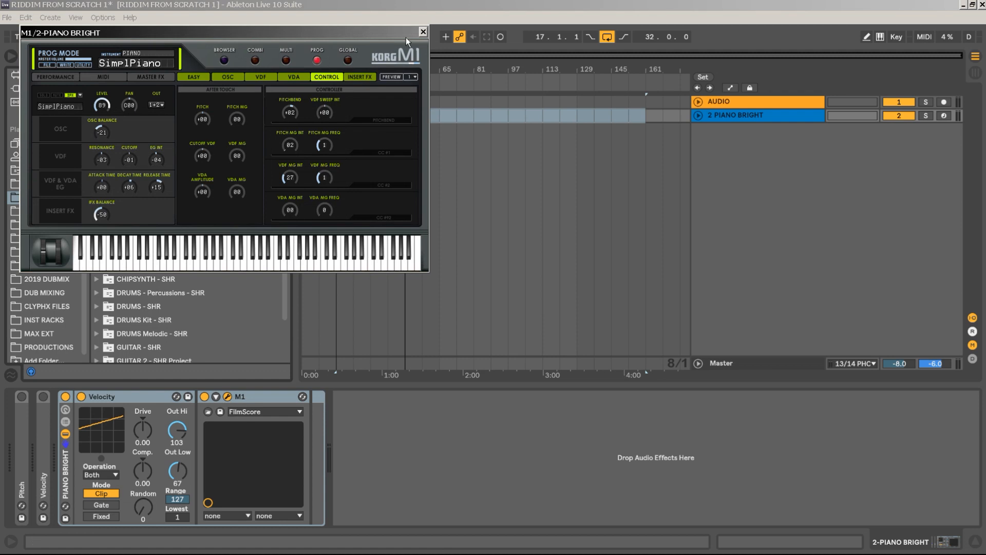
pyautogui.click(422, 32)
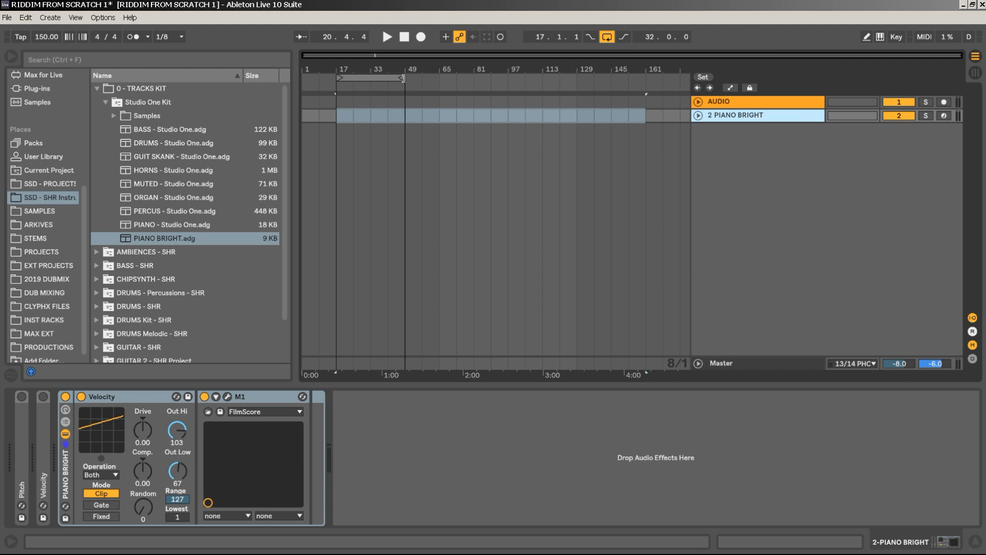
# Arm the PIANO BRIGHT track for recording and extend the loop to 112 bars, from bar 17 to bar 129.
pyautogui.moveTo(404, 78); pyautogui.dragTo(578, 87)
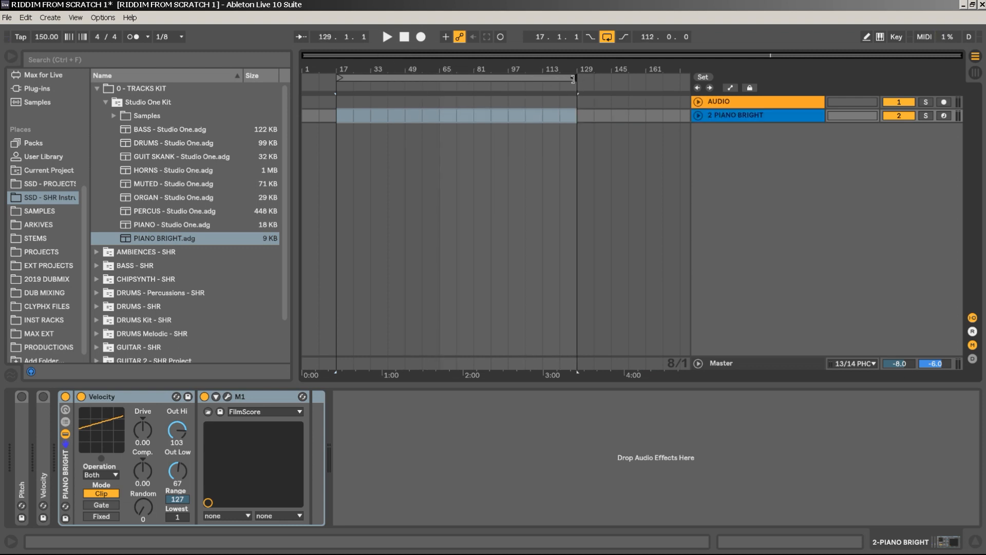
pyautogui.moveTo(567, 82); pyautogui.dragTo(437, 82)
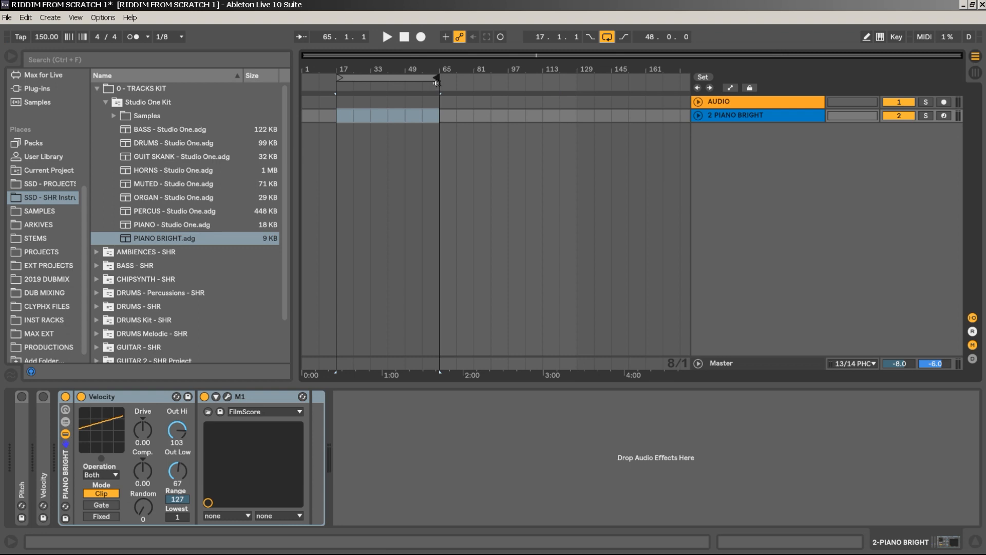
pyautogui.click(944, 116)
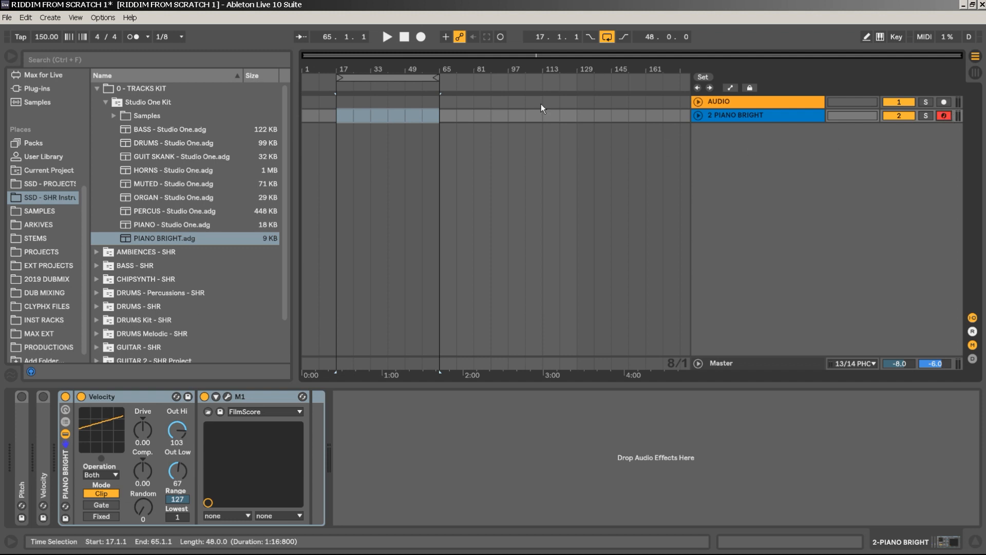
pyautogui.moveTo(438, 78); pyautogui.dragTo(575, 78)
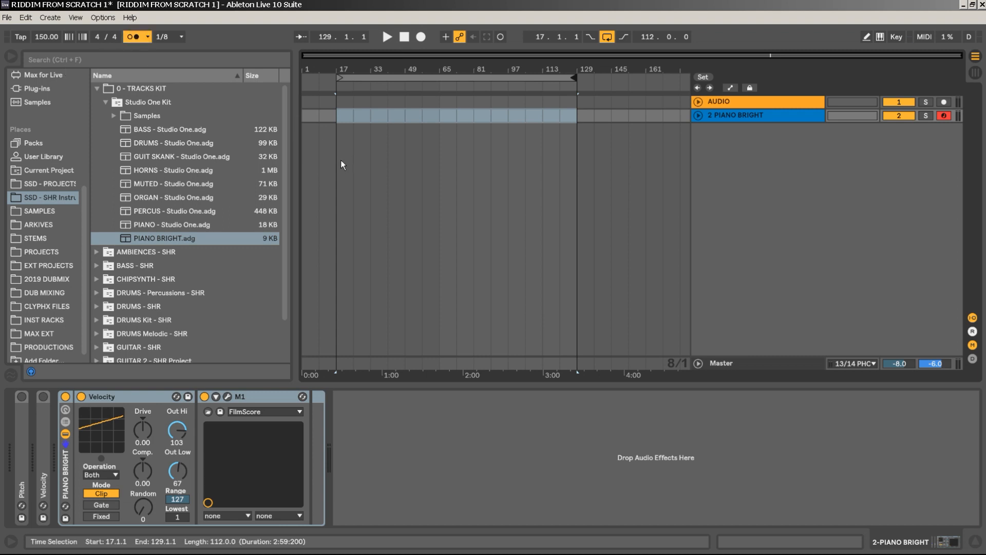
# Play the empty arrangement from bar 17 with the metronome to hear the tempo.
pyautogui.press('space')
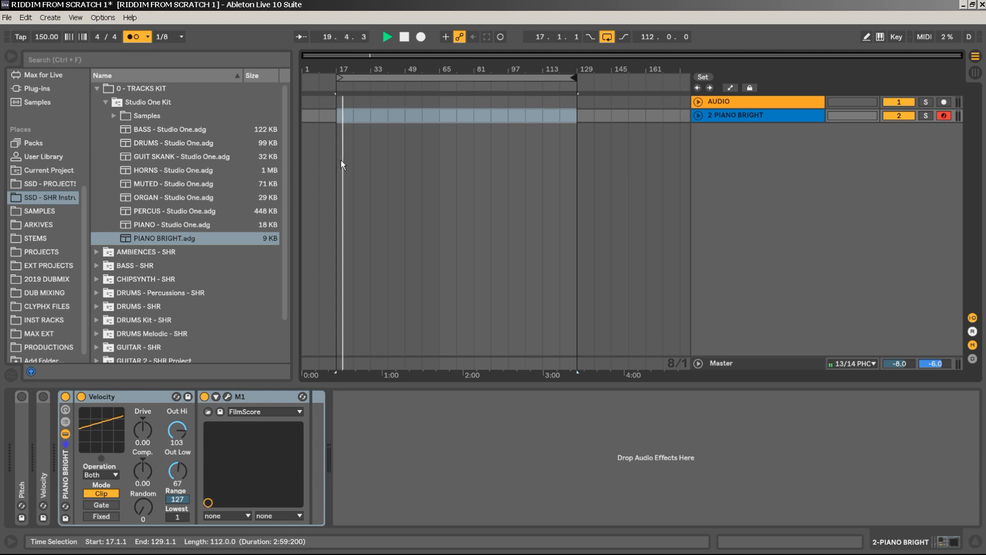
pyautogui.press('space')
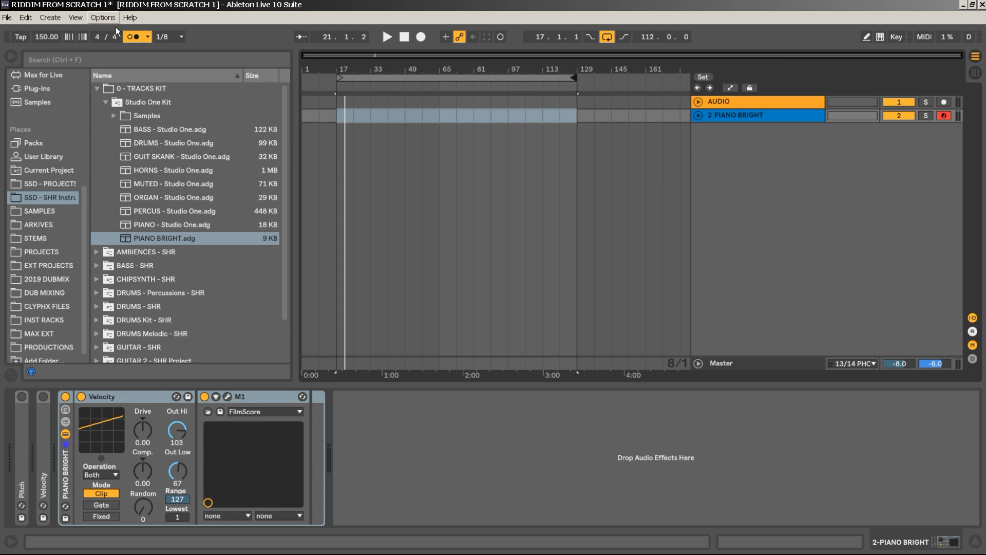
pyautogui.click(337, 117)
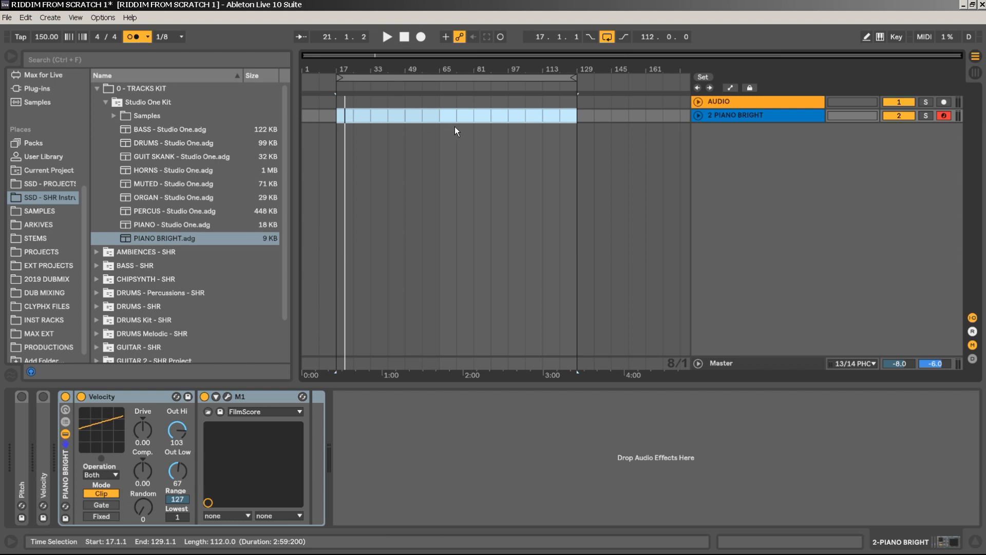
pyautogui.press('space')
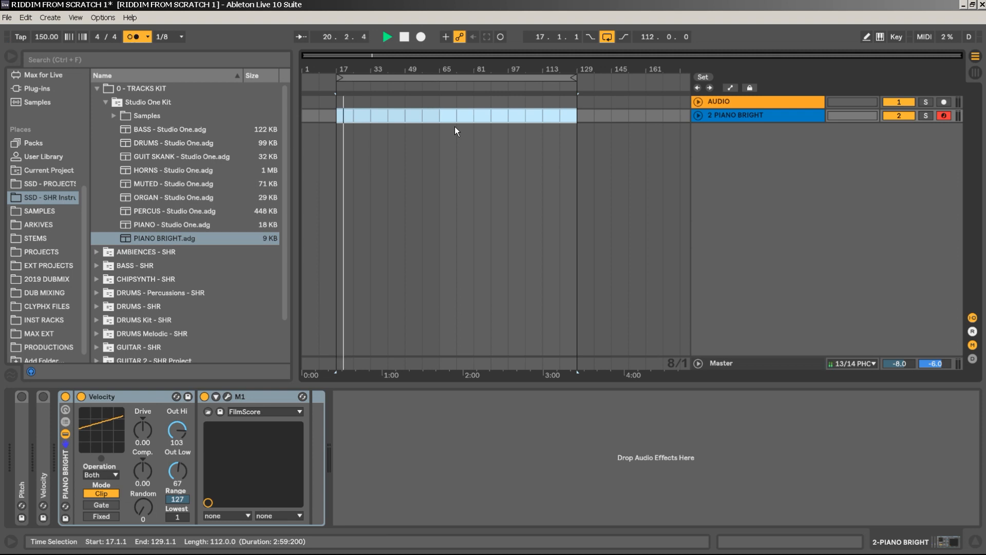
pyautogui.press('space')
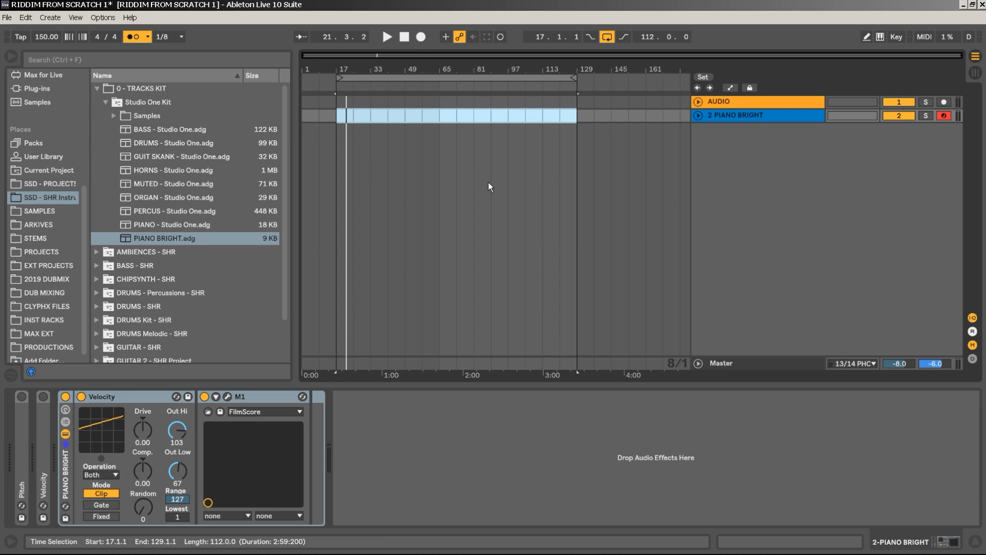
# Record a piano take on the PIANO BRIGHT track from bar 17 to about bar 42 with a two-bar count-in.
pyautogui.click(147, 37)
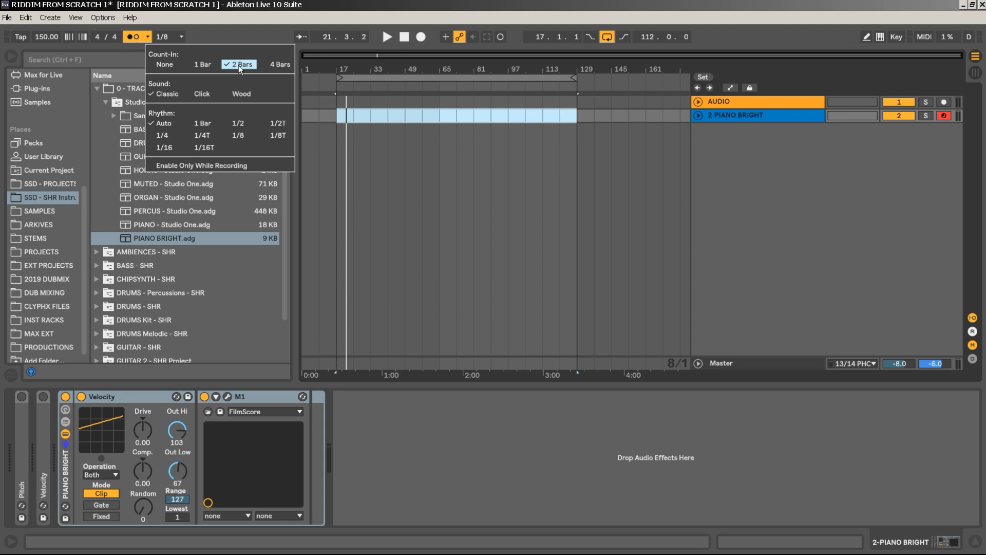
pyautogui.click(222, 35)
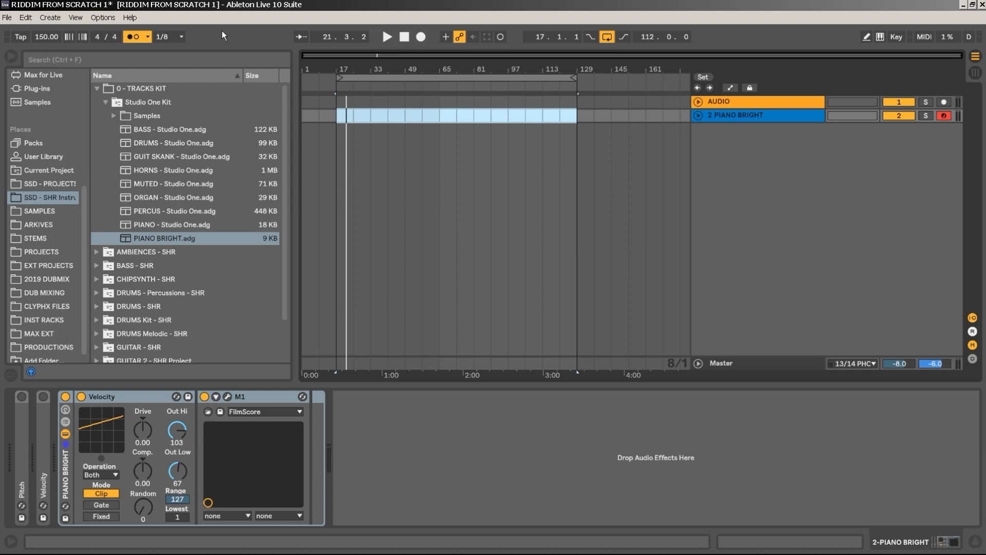
pyautogui.click(421, 36)
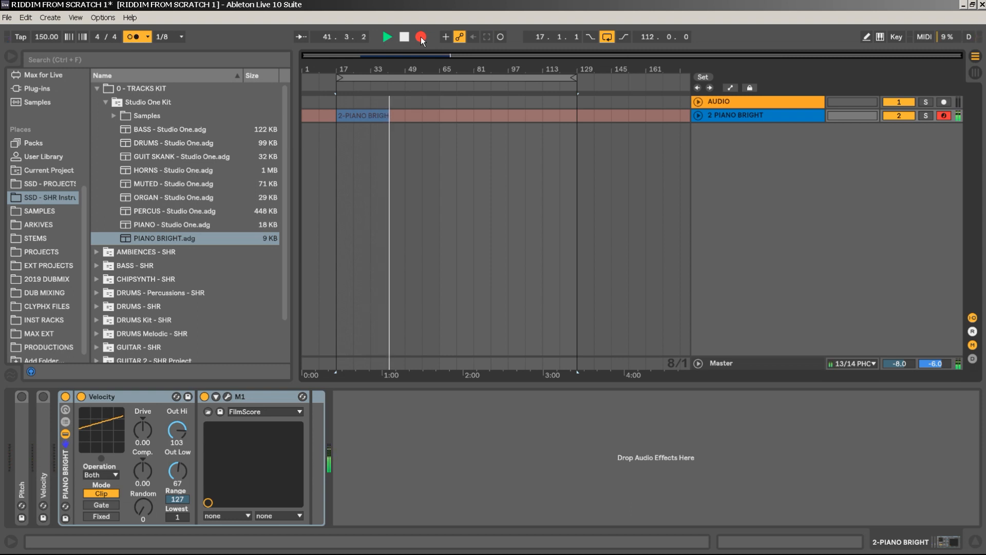
pyautogui.press('space')
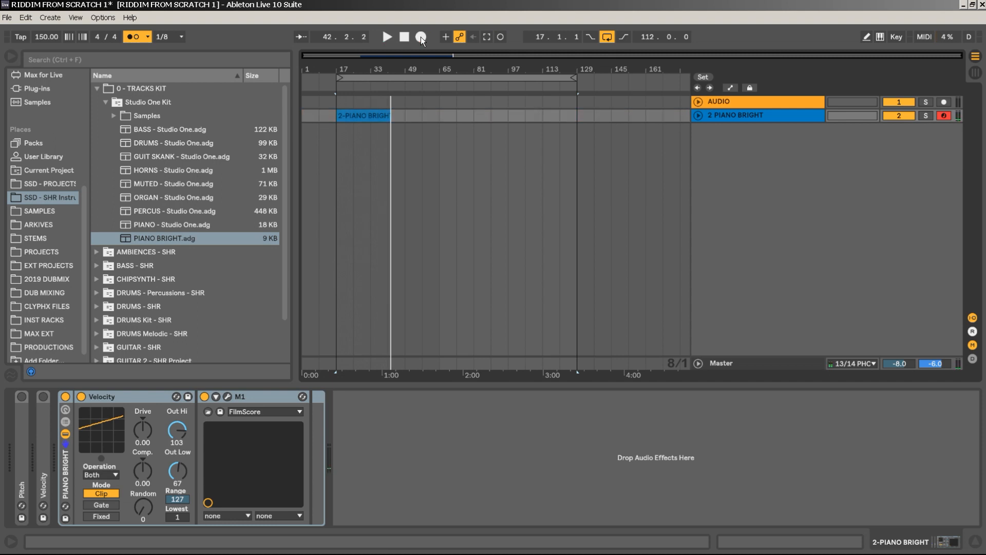
pyautogui.press('space')
pyautogui.press('space')
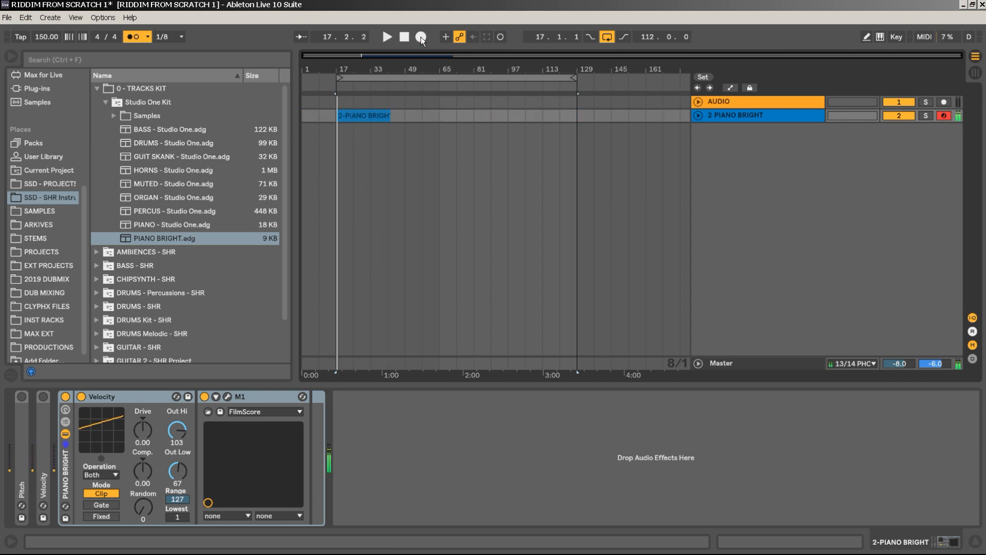
# Turn off the metronome and open the recorded piano clip in an enlarged note editor folded to the used notes.
pyautogui.click(127, 40)
pyautogui.click(388, 115)
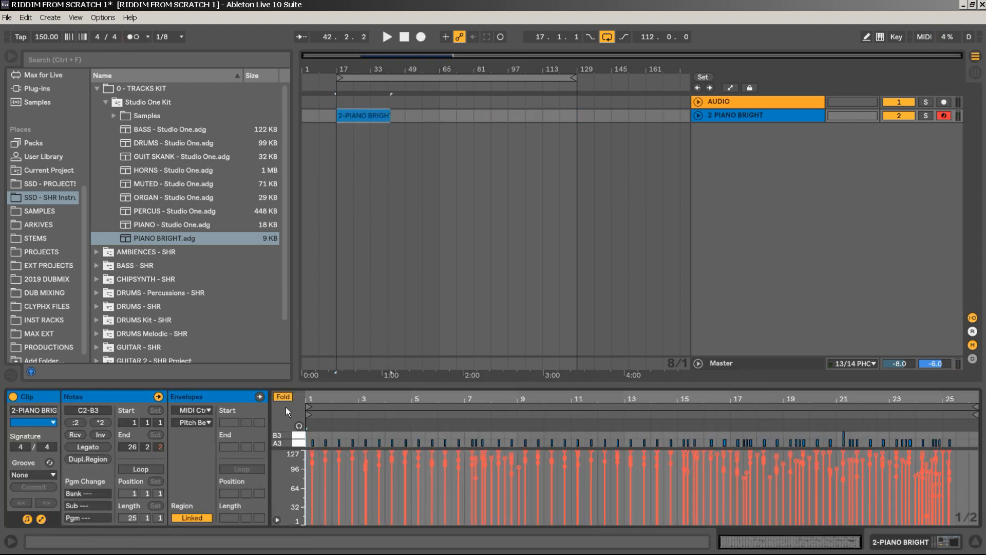
pyautogui.moveTo(318, 385); pyautogui.dragTo(330, 140)
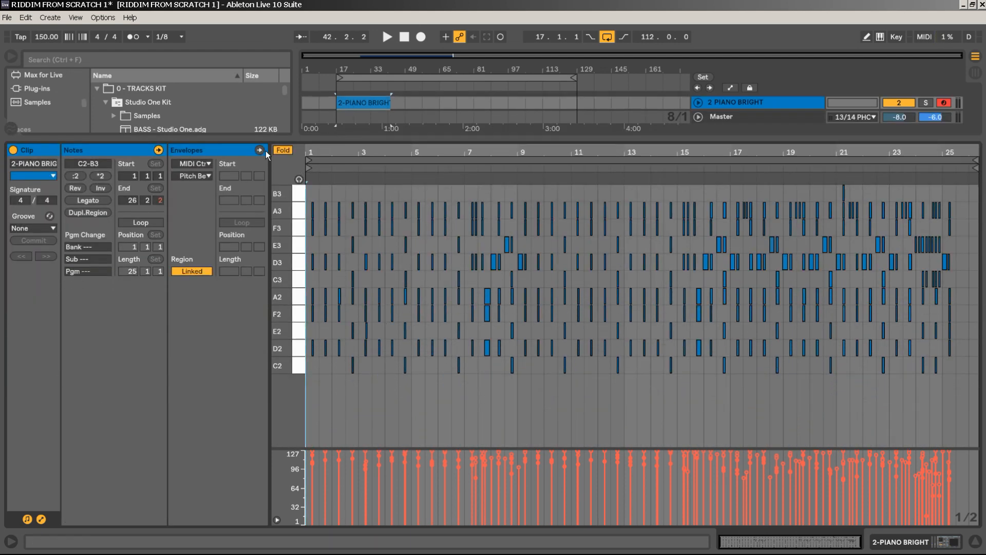
pyautogui.click(281, 149)
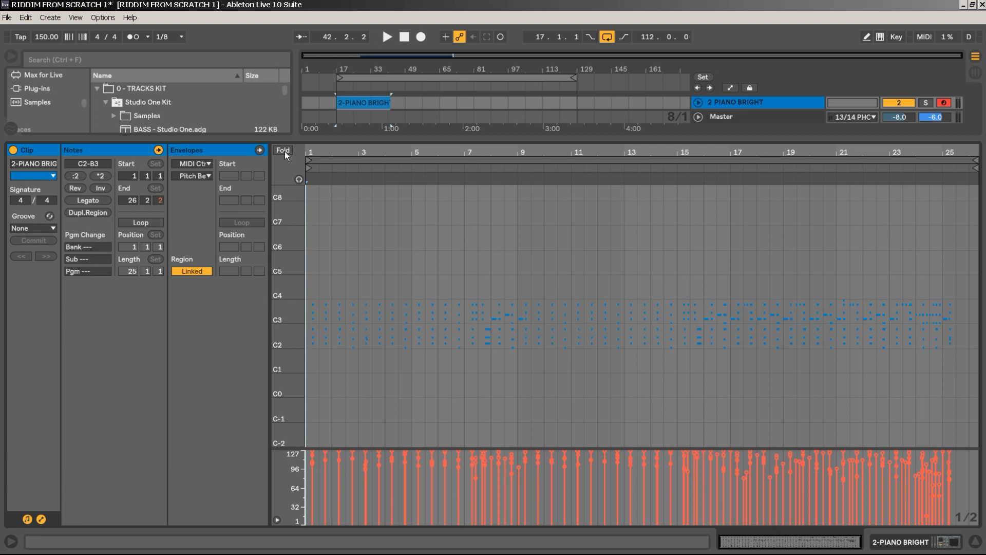
pyautogui.click(287, 152)
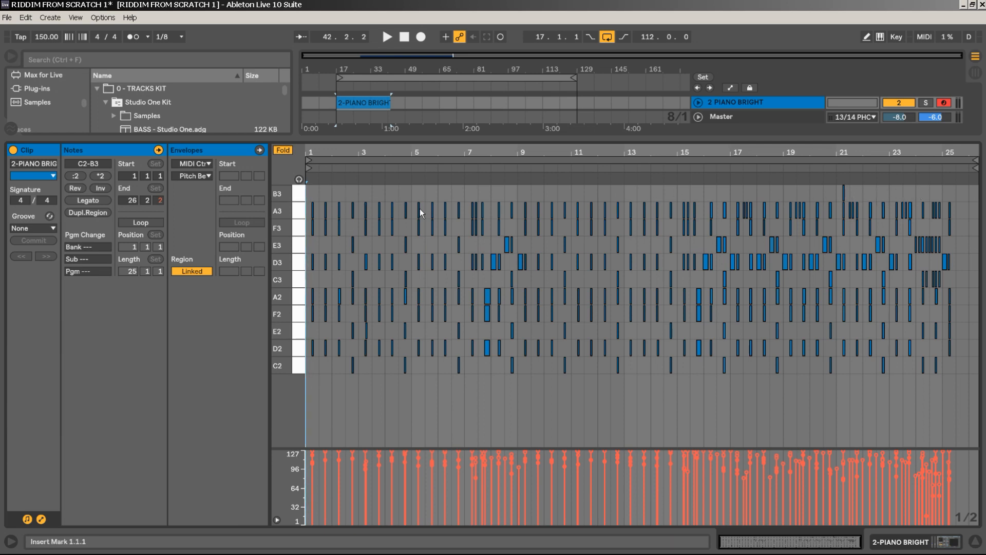
# Delete the stray B3 note near bar 21 and the stray E2 note in bar 3 of the piano clip.
pyautogui.click(300, 192)
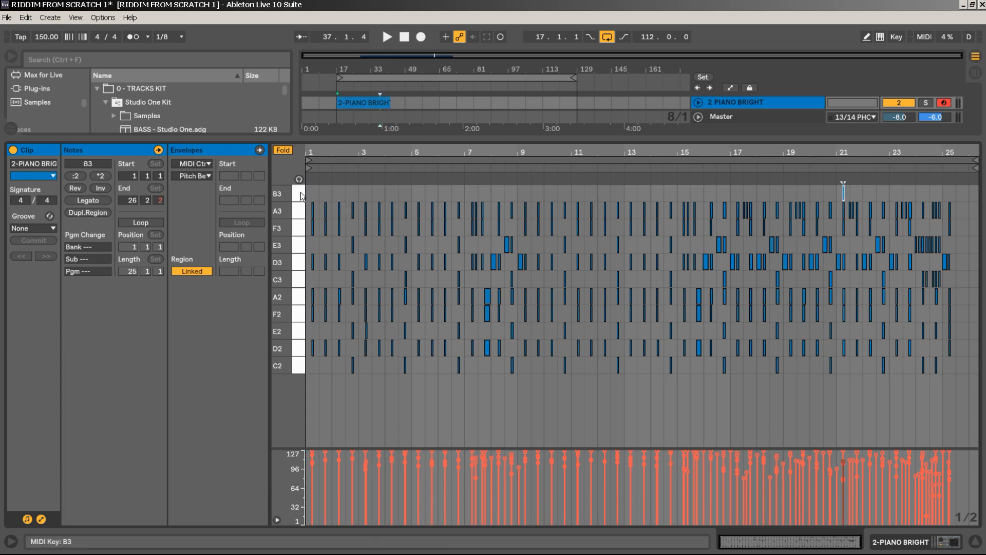
pyautogui.press('Delete')
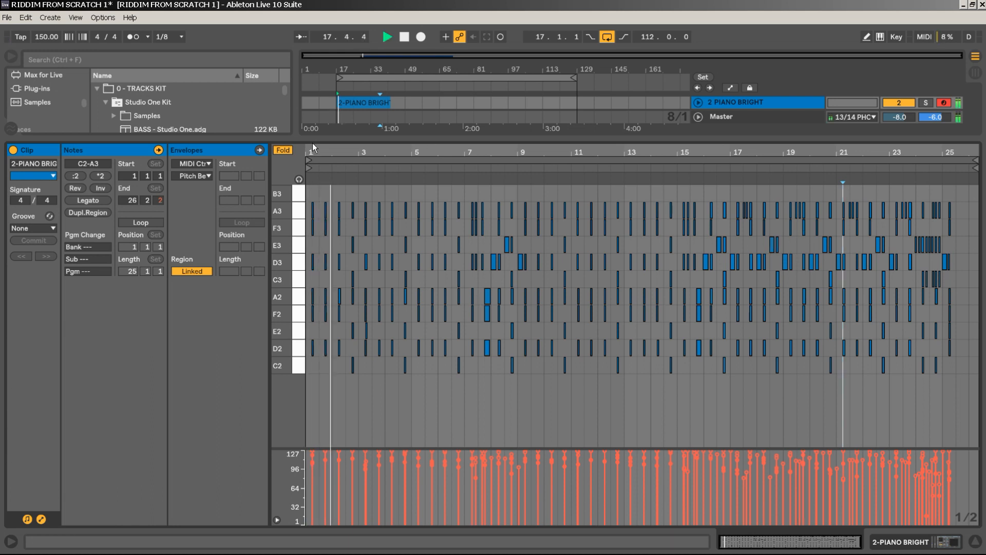
pyautogui.moveTo(324, 150); pyautogui.dragTo(330, 191)
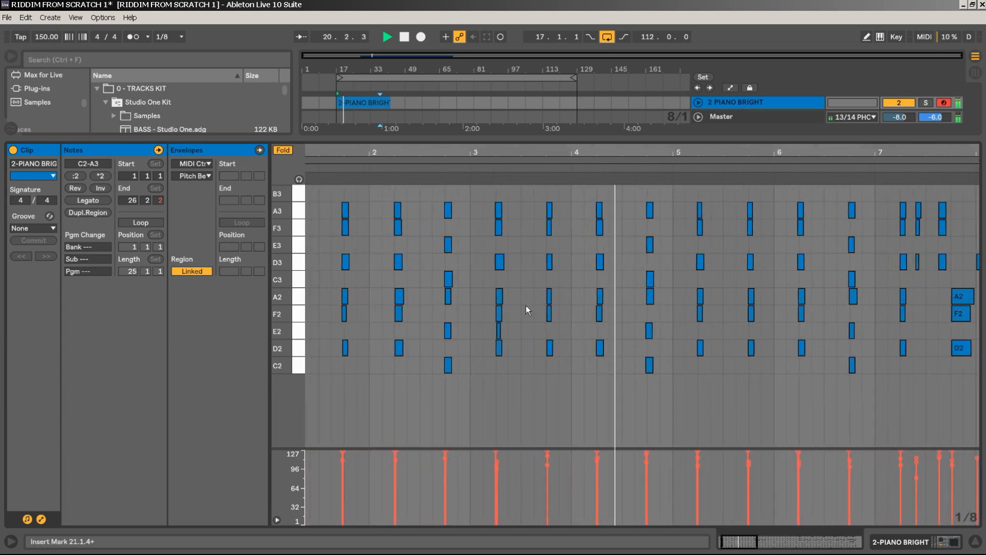
pyautogui.click(498, 329)
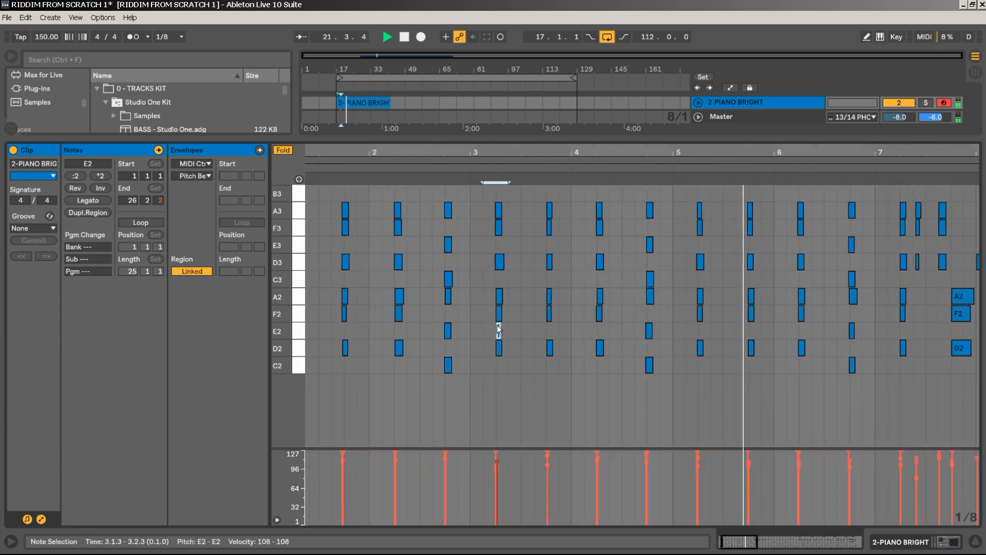
pyautogui.press('Delete')
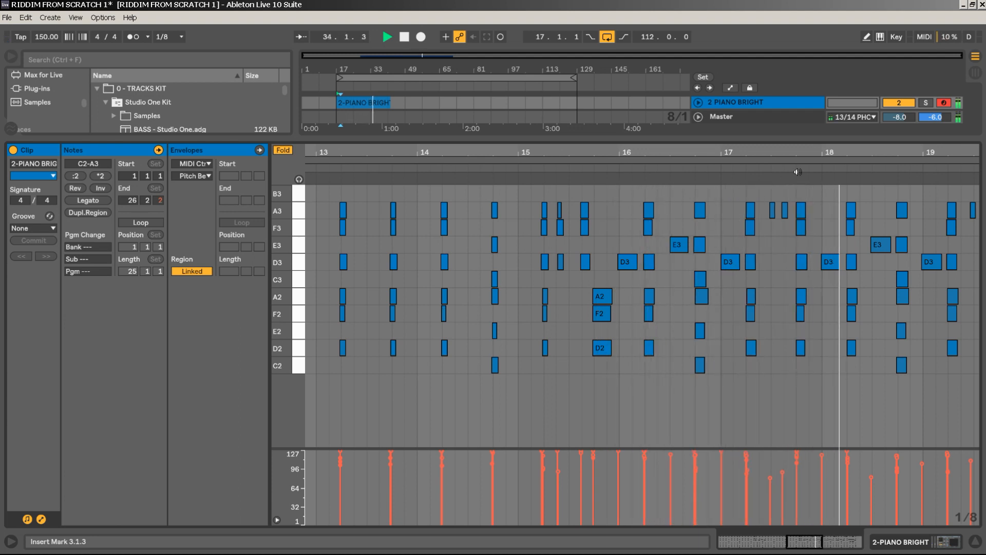
# Listen through the rest of the piano clip and delete all its notes from bar 24 onwards.
pyautogui.moveTo(855, 150); pyautogui.dragTo(372, 149)
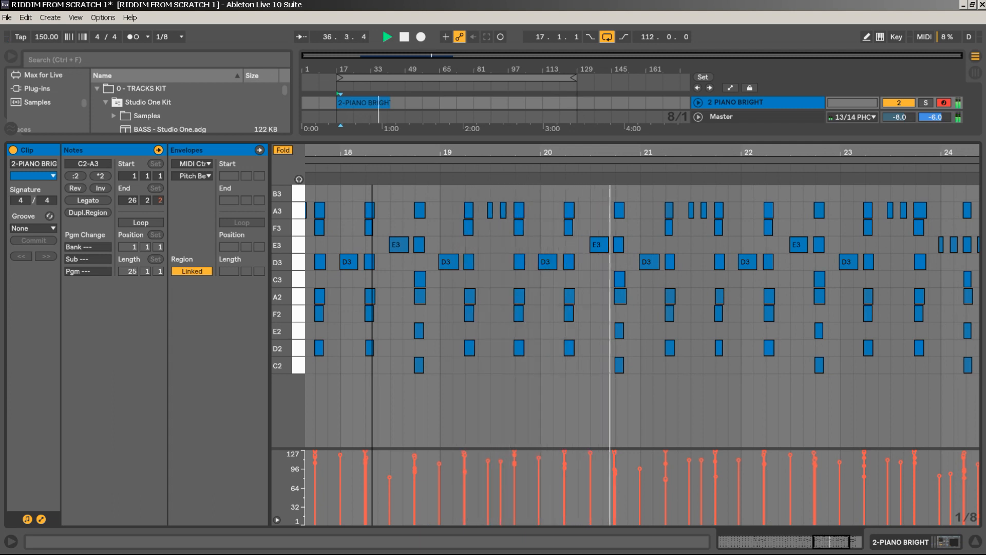
pyautogui.moveTo(372, 149); pyautogui.dragTo(211, 149)
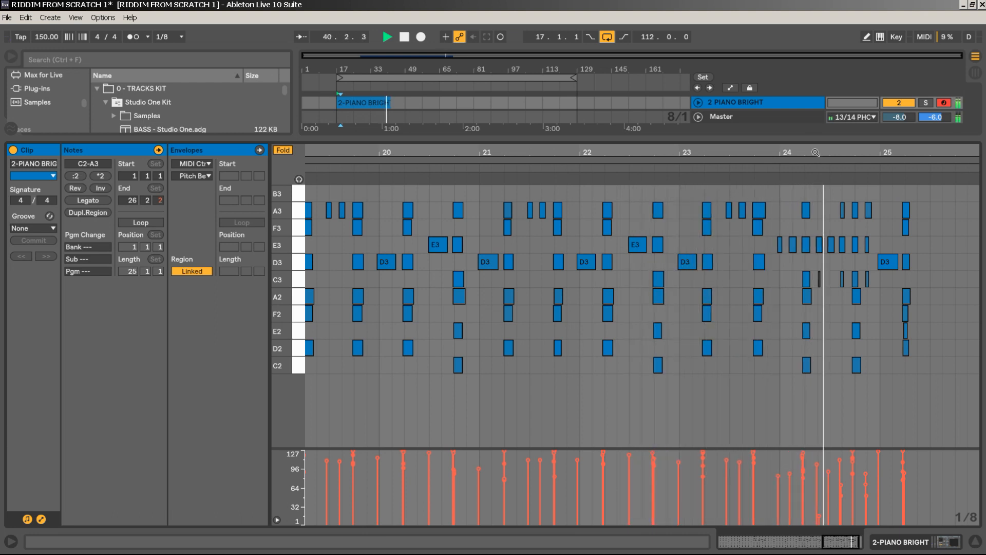
pyautogui.press('space')
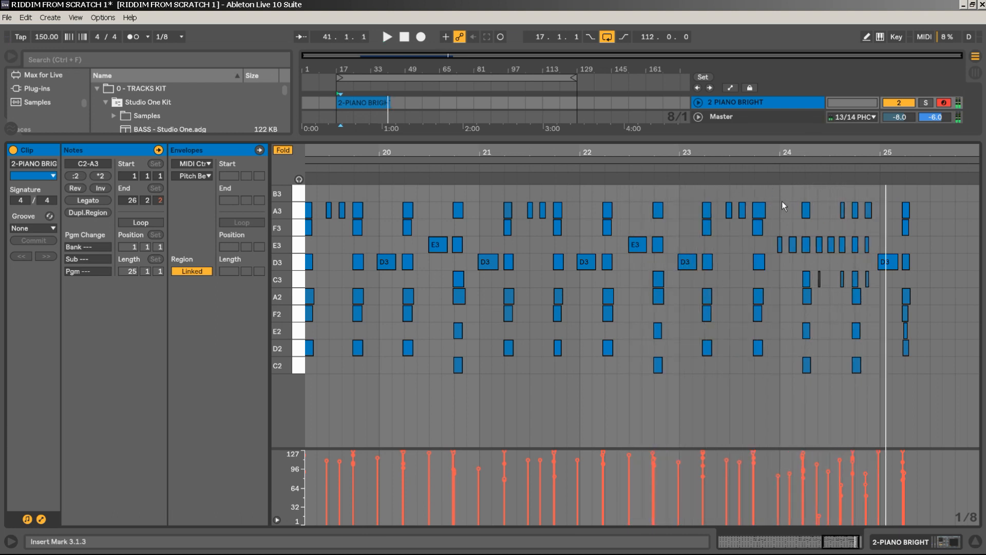
pyautogui.moveTo(779, 198); pyautogui.dragTo(936, 376)
pyautogui.press('Delete')
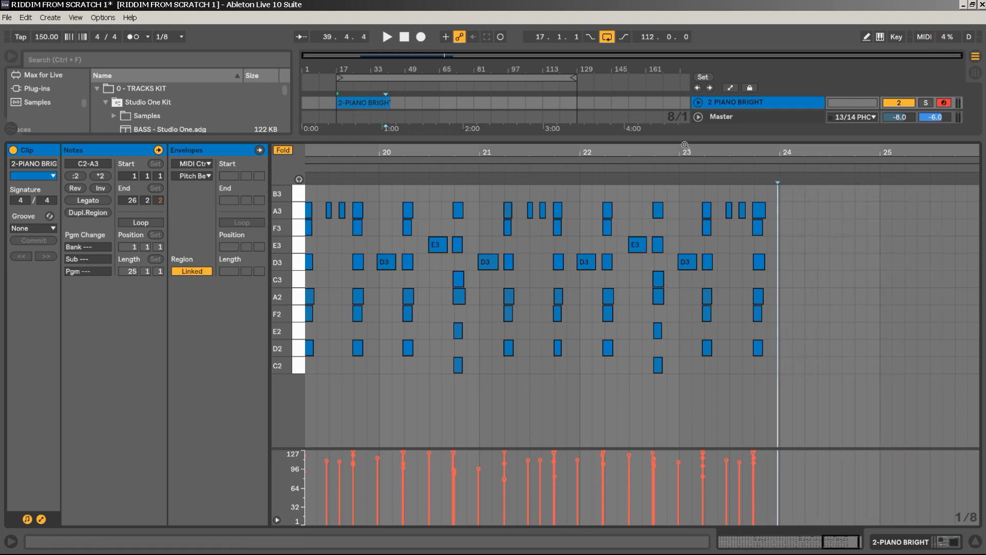
# Play the trimmed piano clip from its start and again from about bar 16 to compare its passages.
pyautogui.moveTo(685, 147); pyautogui.dragTo(892, 149)
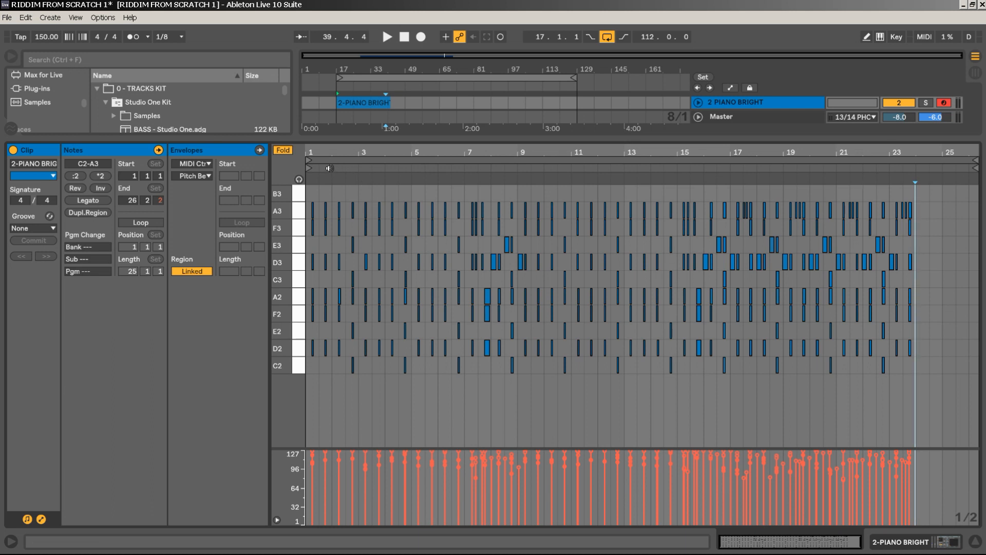
pyautogui.click(329, 167)
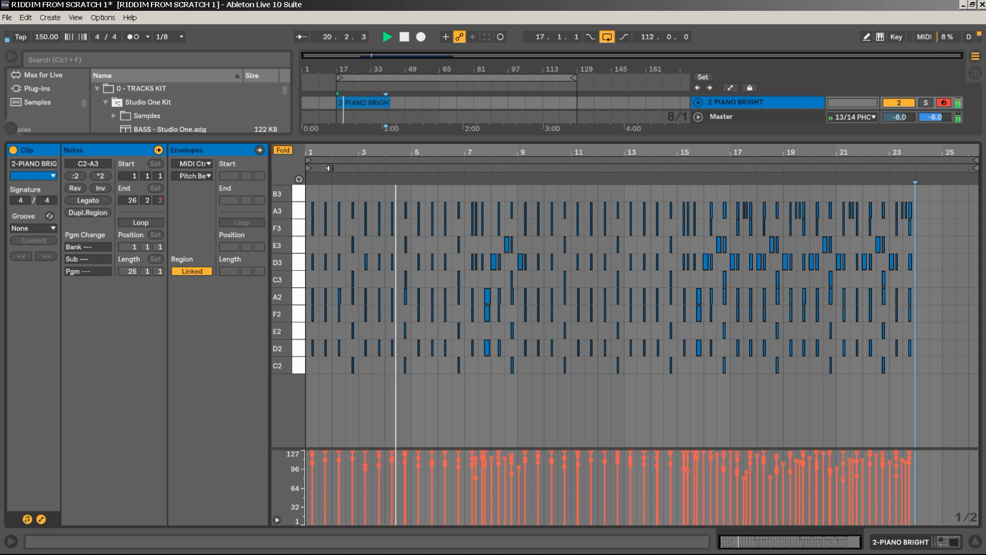
pyautogui.press('space')
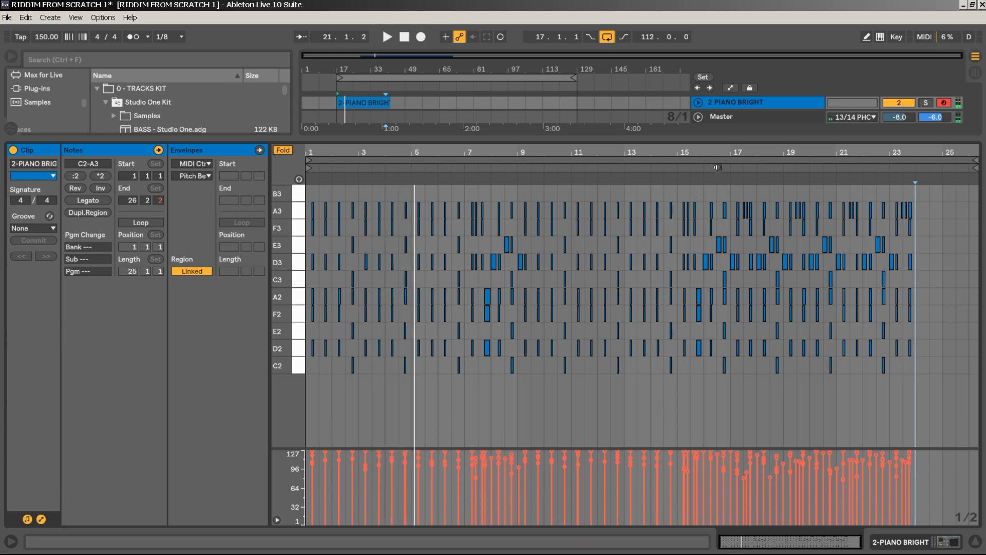
pyautogui.click(718, 167)
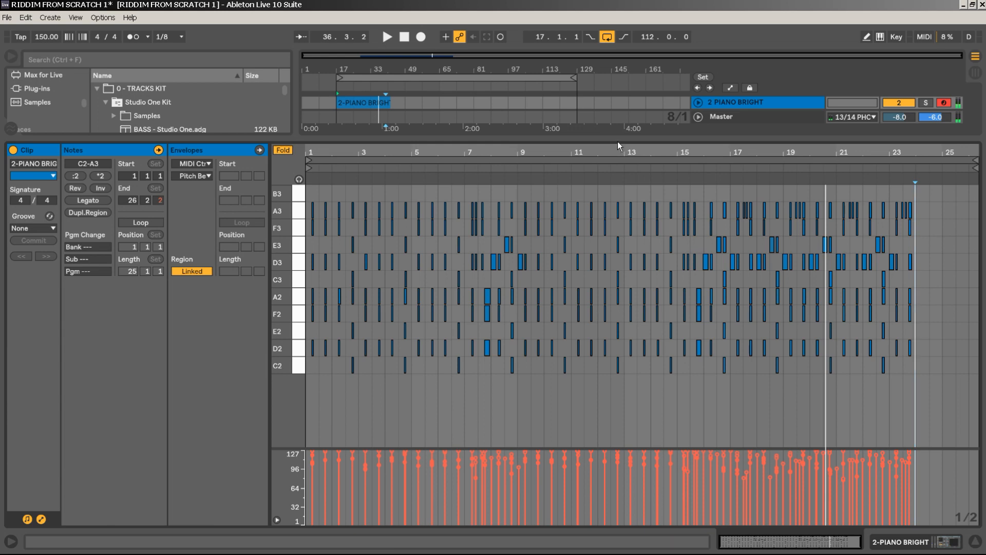
# Expand the PIANO BRIGHT track, move bars 33 to 41 of its clip to bar 49, and recolour that section pink-purple.
pyautogui.moveTo(620, 140); pyautogui.dragTo(620, 259)
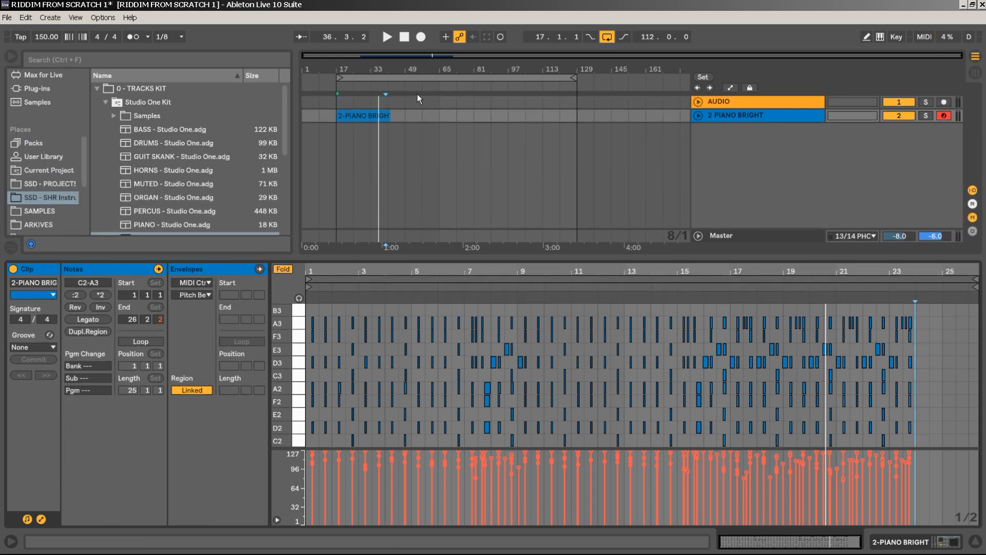
pyautogui.moveTo(355, 69); pyautogui.dragTo(356, 92)
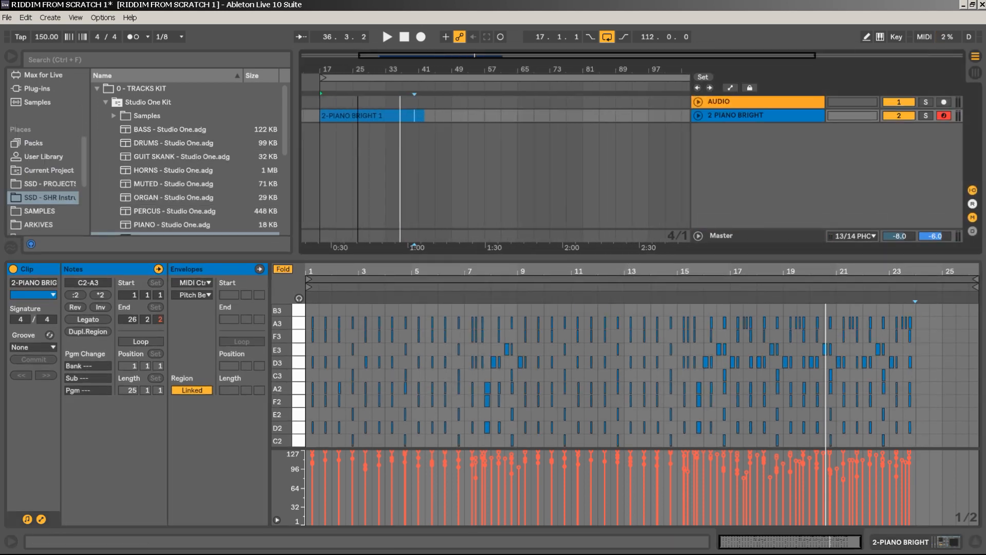
pyautogui.click(698, 116)
pyautogui.click(384, 150)
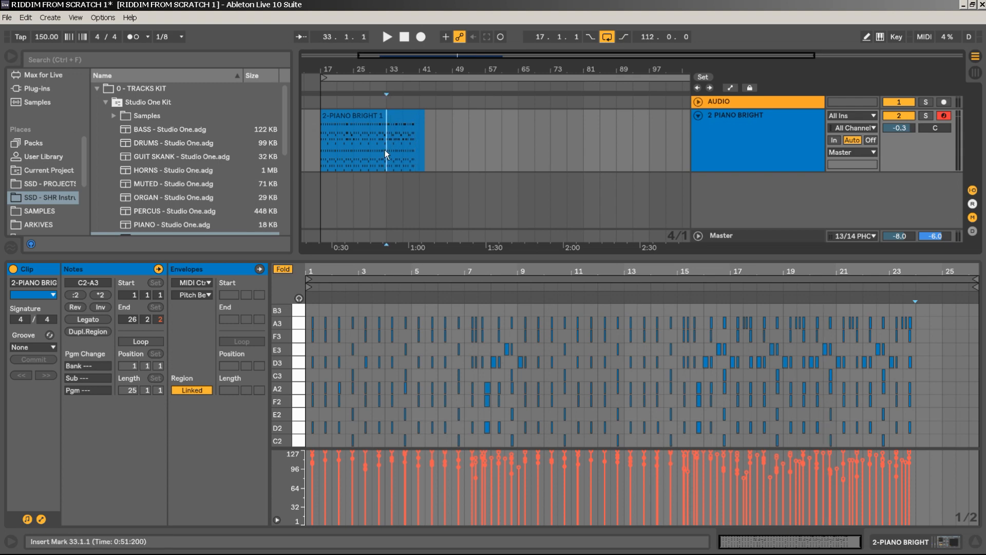
pyautogui.keyDown('shift'); pyautogui.click(418, 144); pyautogui.keyUp('shift')
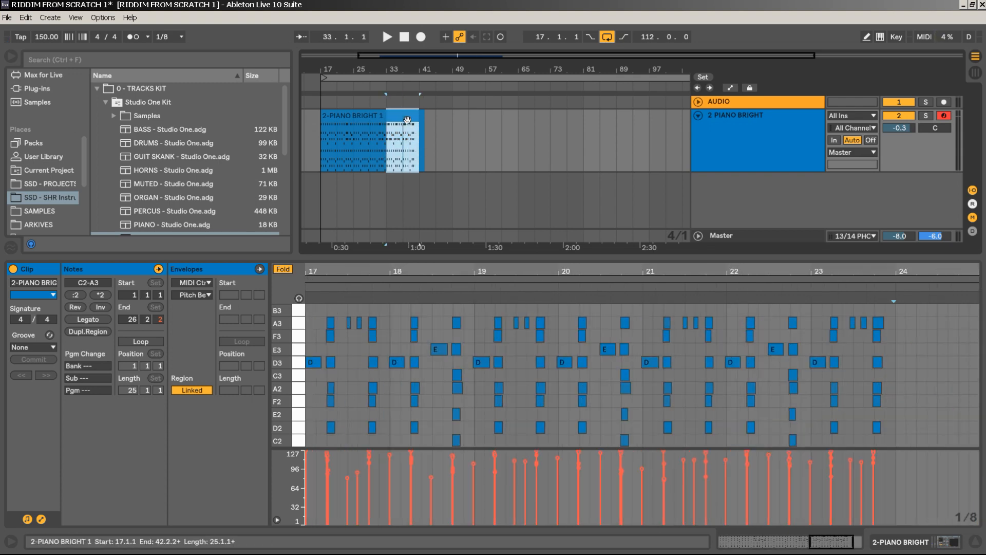
pyautogui.moveTo(406, 116); pyautogui.dragTo(474, 121)
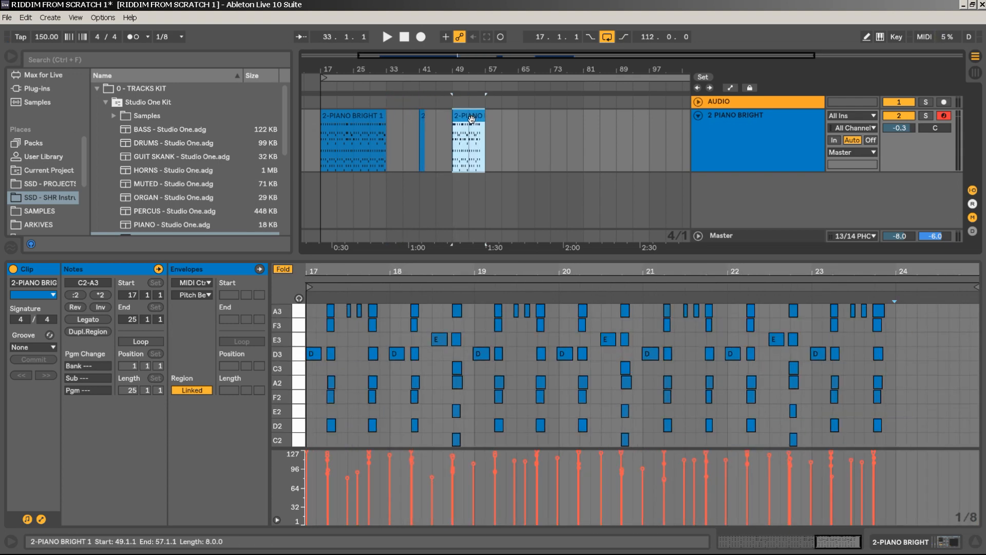
pyautogui.rightClick(473, 121)
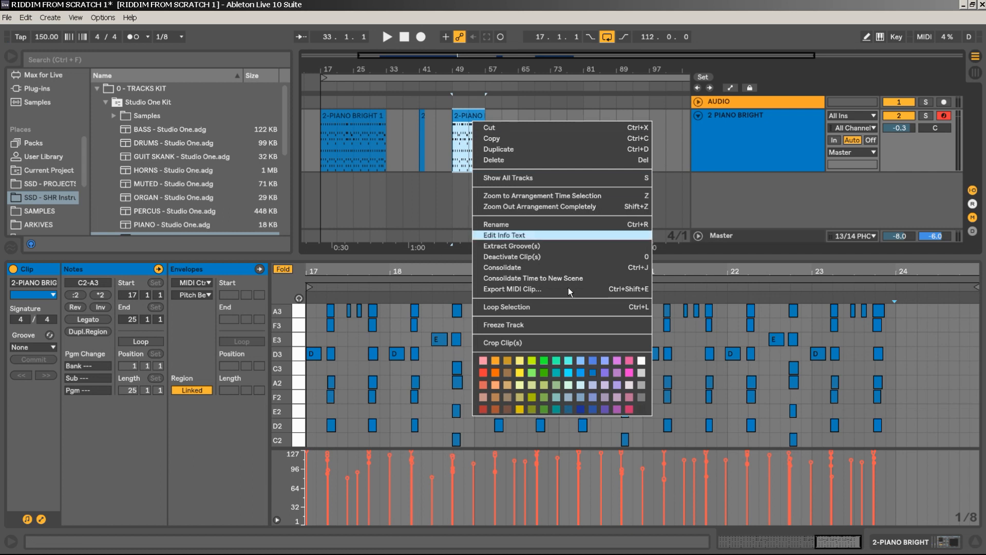
pyautogui.click(618, 361)
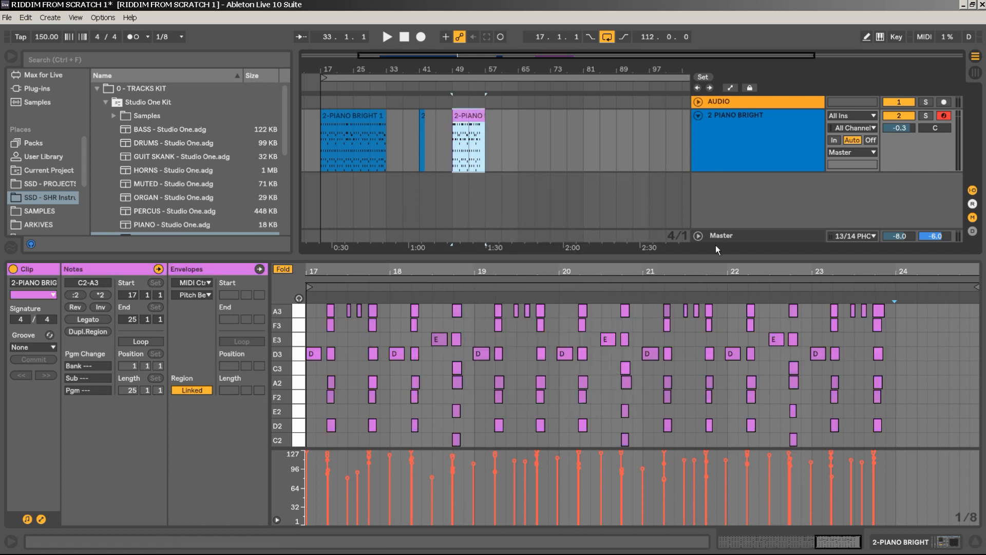
# Play the moved piano section and fill its empty last bar, bar 56, with a copy of bar 52.
pyautogui.press('space')
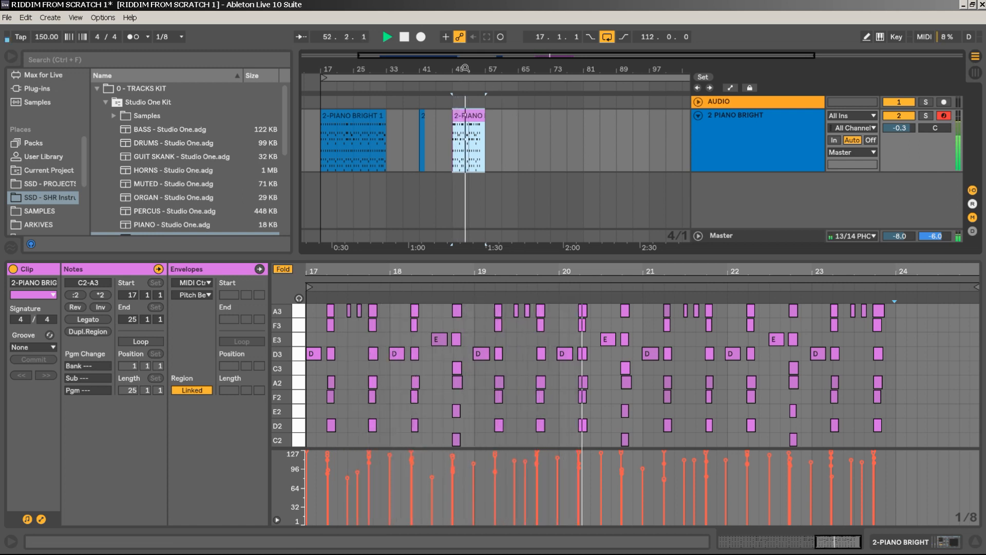
pyautogui.moveTo(465, 68); pyautogui.dragTo(462, 95)
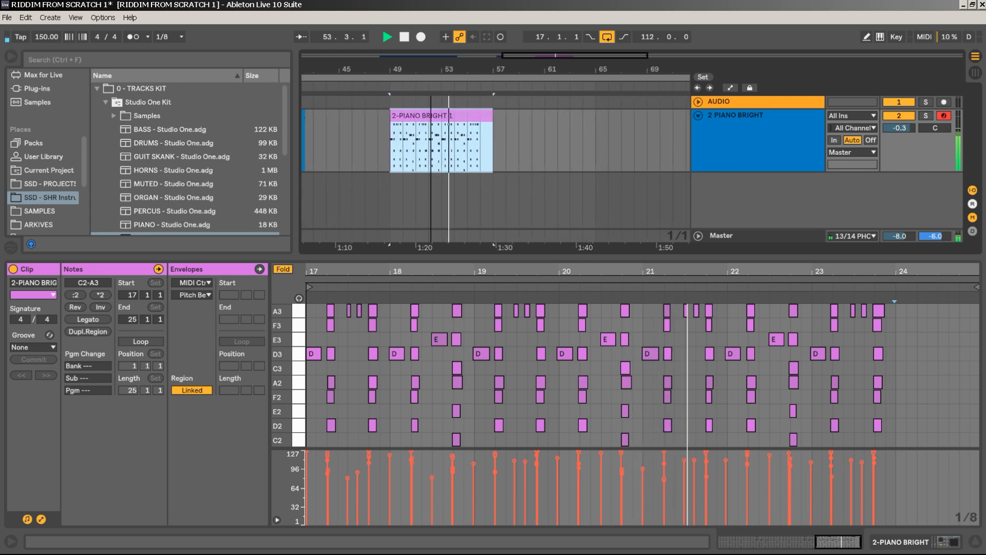
pyautogui.scroll(-2, 461, 154)
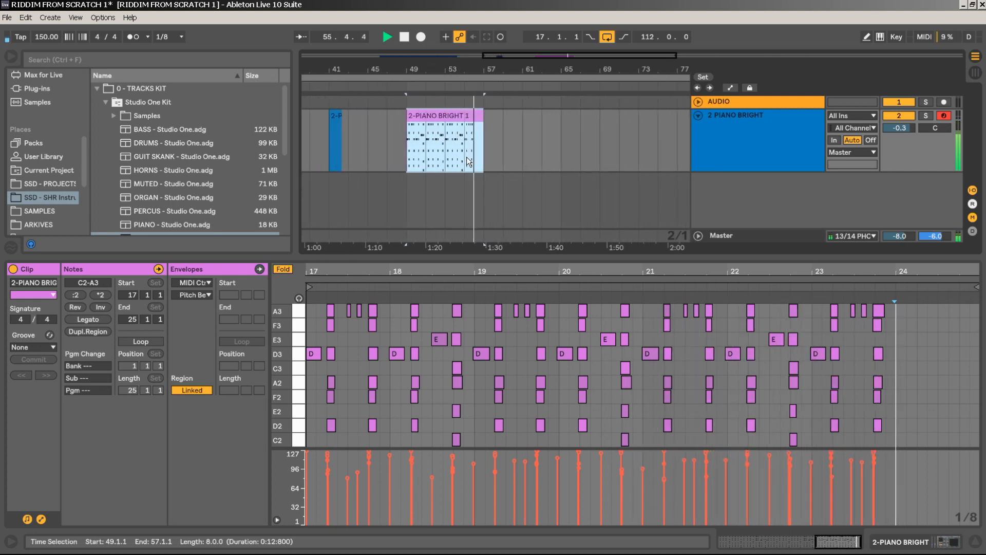
pyautogui.moveTo(480, 68); pyautogui.dragTo(480, 77)
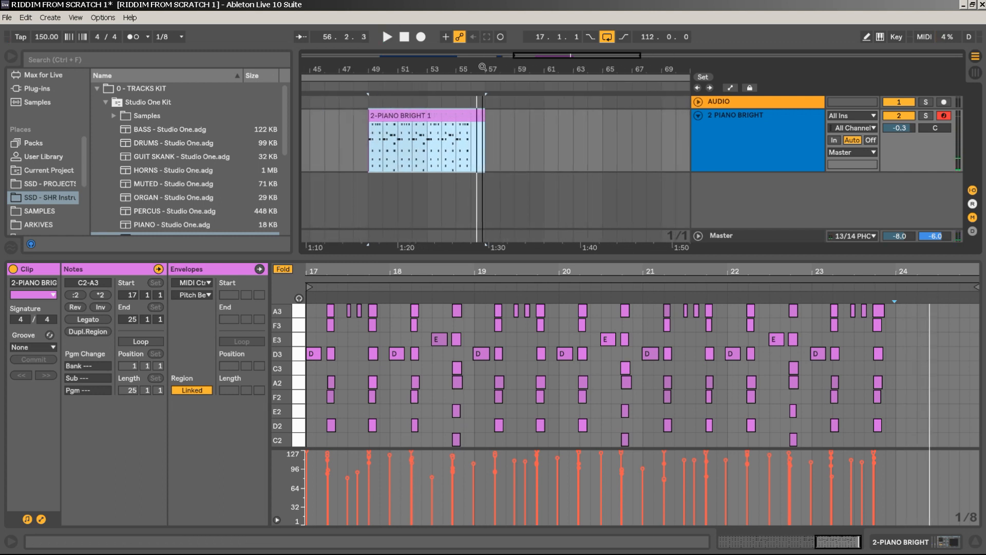
pyautogui.click(420, 158)
pyautogui.moveTo(414, 156); pyautogui.dragTo(475, 116)
pyautogui.press('space')
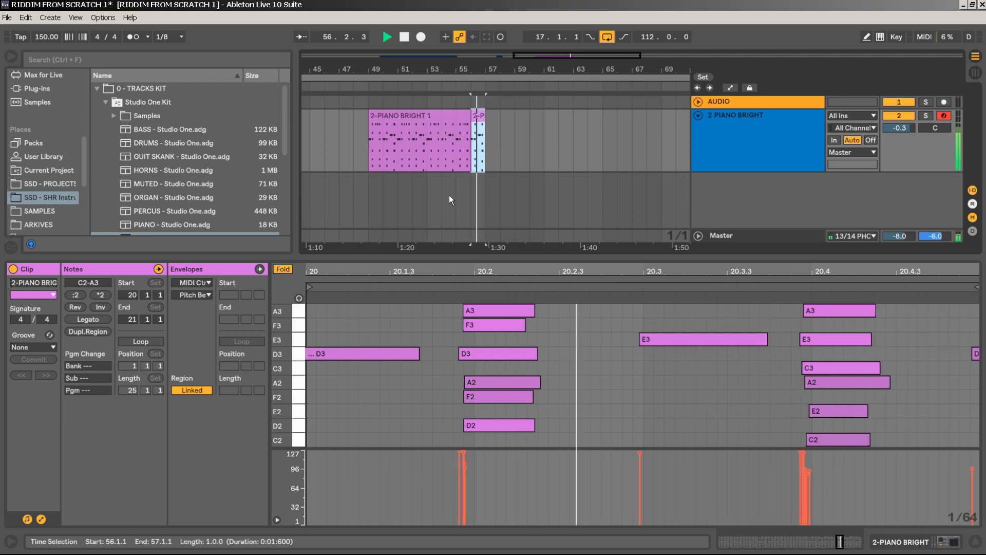
pyautogui.press('space')
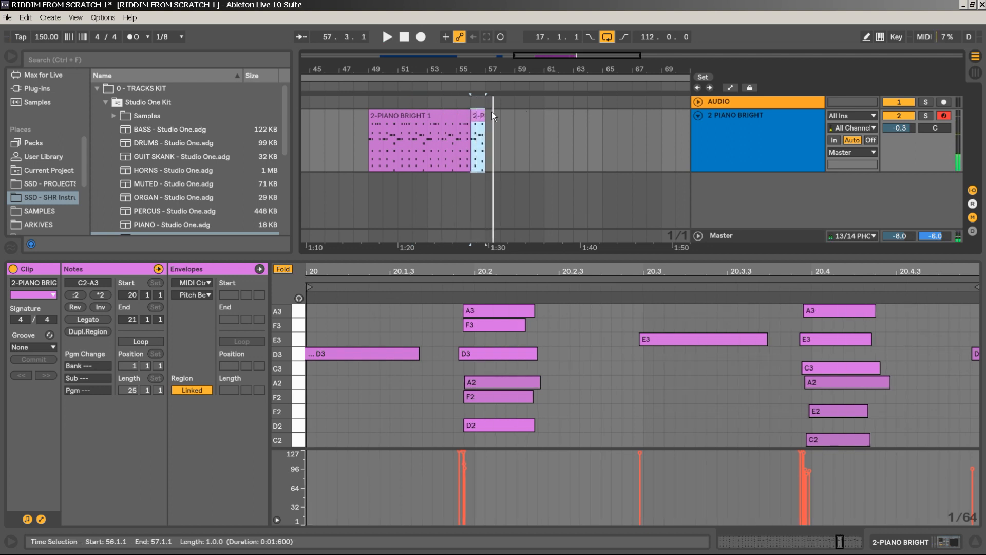
# Consolidate the two piano clips from bar 49 to 57 into one eight-bar clip and play its beginning.
pyautogui.keyDown('shift'); pyautogui.click(433, 120); pyautogui.keyUp('shift')
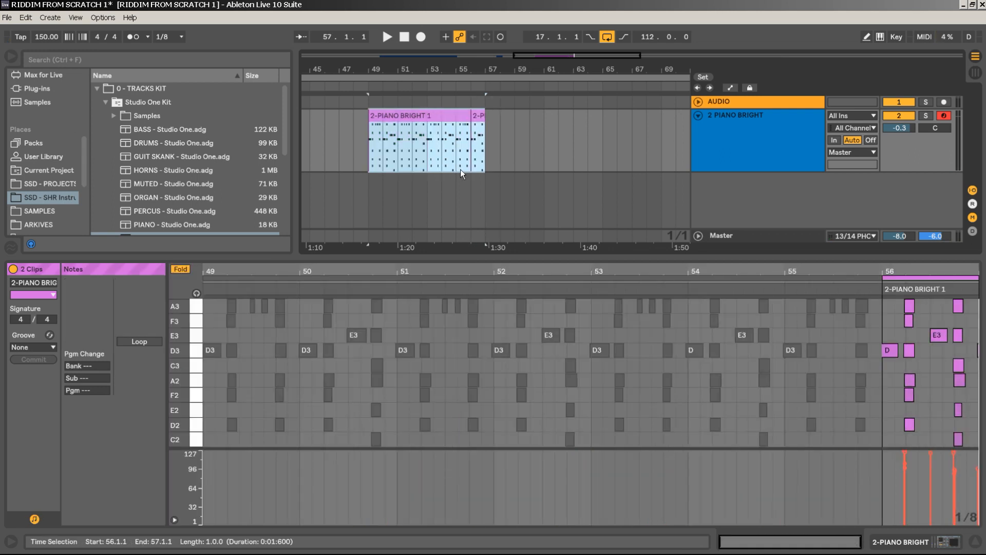
pyautogui.hotkey('ctrl', 'j')
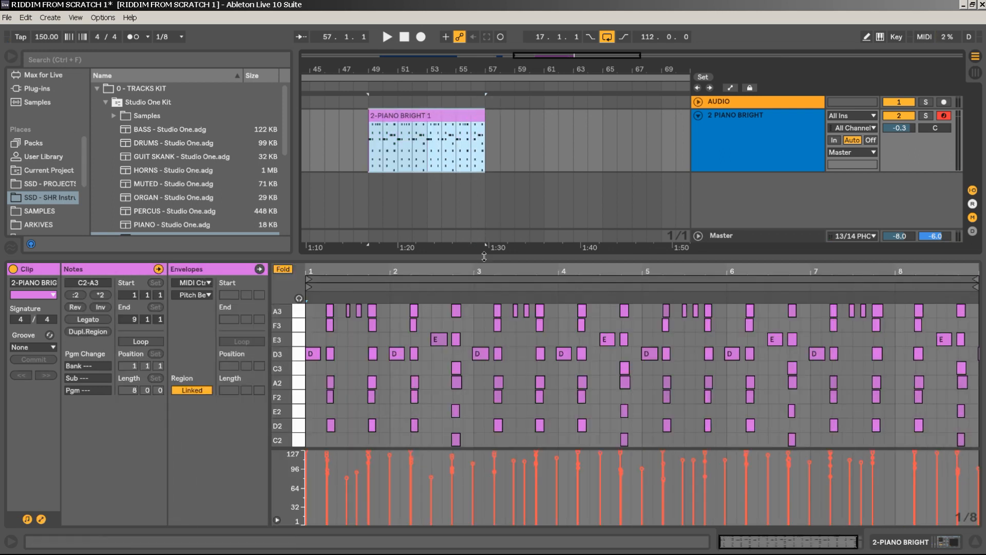
pyautogui.press('space')
pyautogui.press('space')
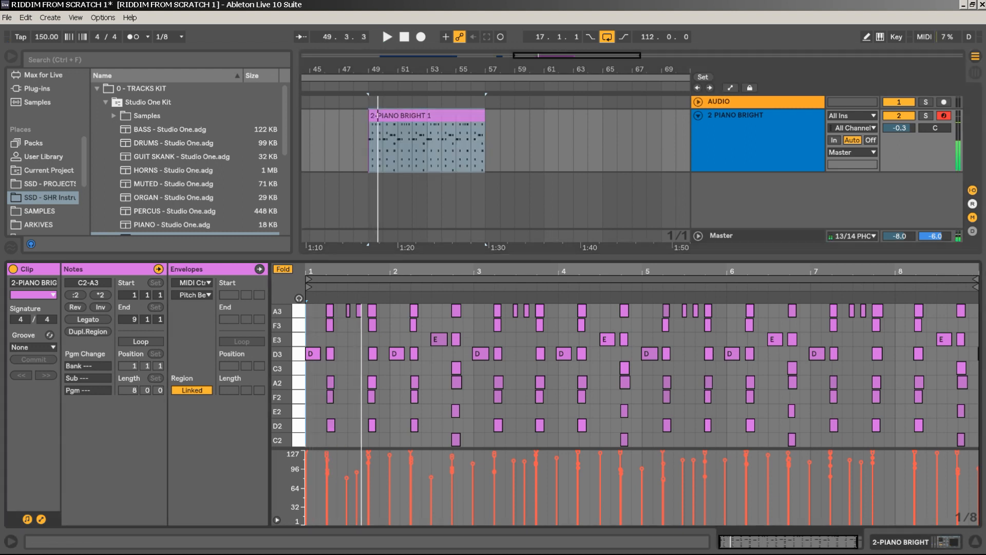
# Delete the stray D3 note at the very end of bar 8 in the consolidated piano clip.
pyautogui.press('+')
pyautogui.moveTo(965, 343); pyautogui.dragTo(980, 380)
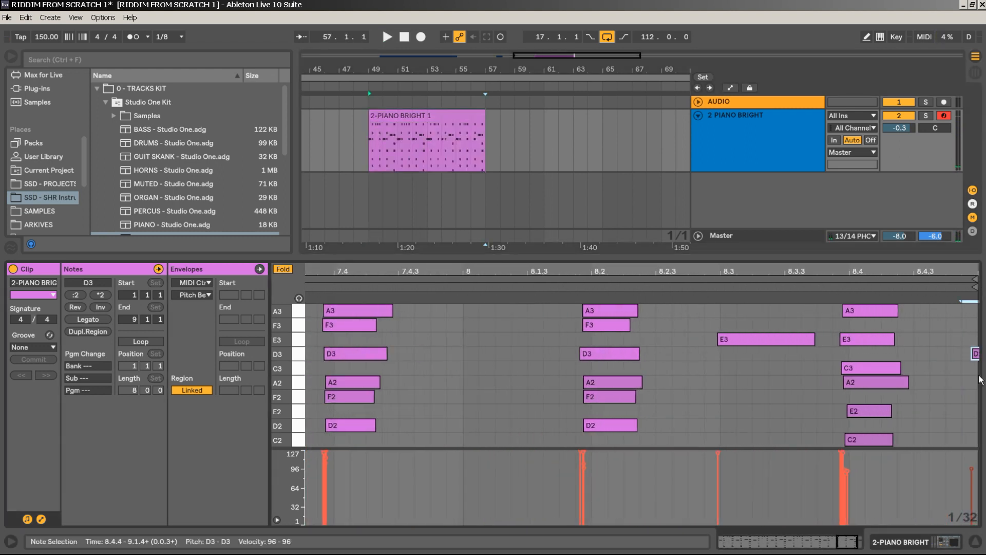
pyautogui.press('Delete')
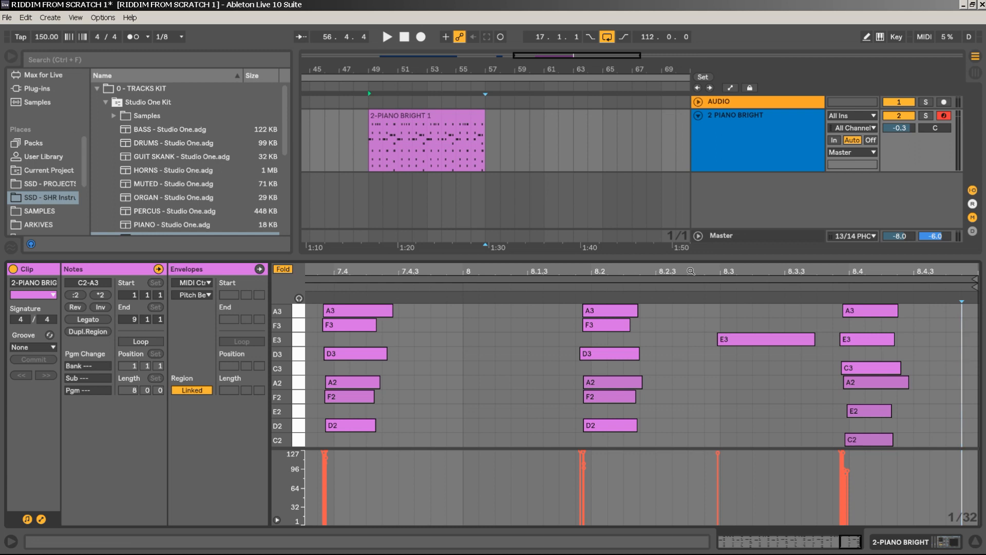
# Quantize the start of all the piano clip's notes to the current grid with an amount of 60%.
pyautogui.moveTo(691, 270); pyautogui.dragTo(550, 285)
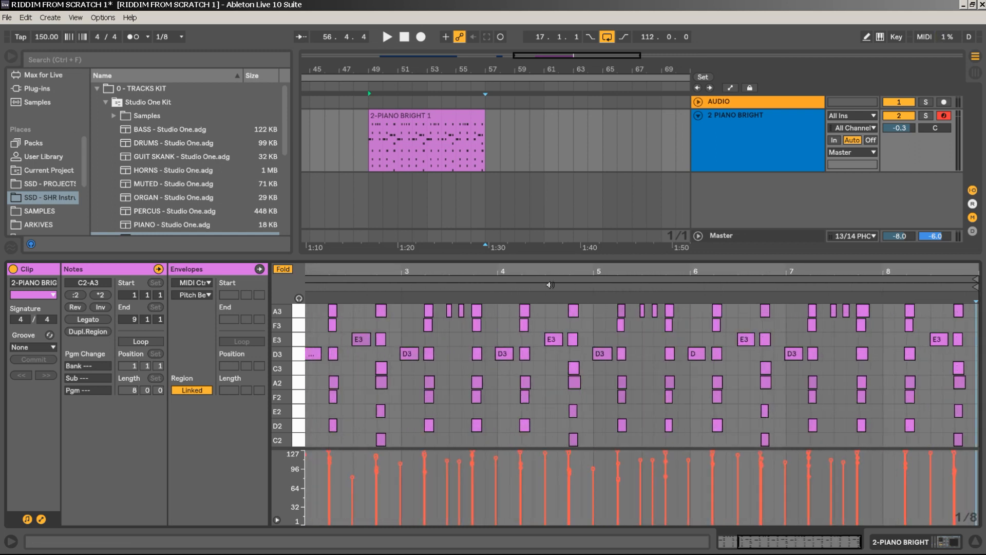
pyautogui.moveTo(387, 281); pyautogui.dragTo(511, 279)
pyautogui.moveTo(434, 272)
pyautogui.mouseDown()
pyautogui.moveTo(452, 285)
pyautogui.moveTo(466, 271)
pyautogui.mouseUp()
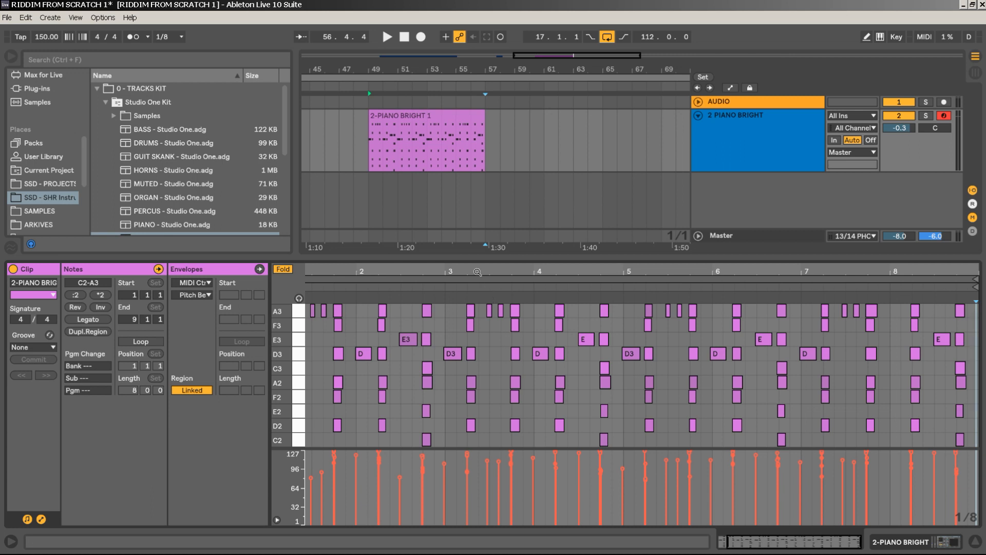
pyautogui.moveTo(477, 271); pyautogui.dragTo(482, 273)
pyautogui.rightClick(498, 332)
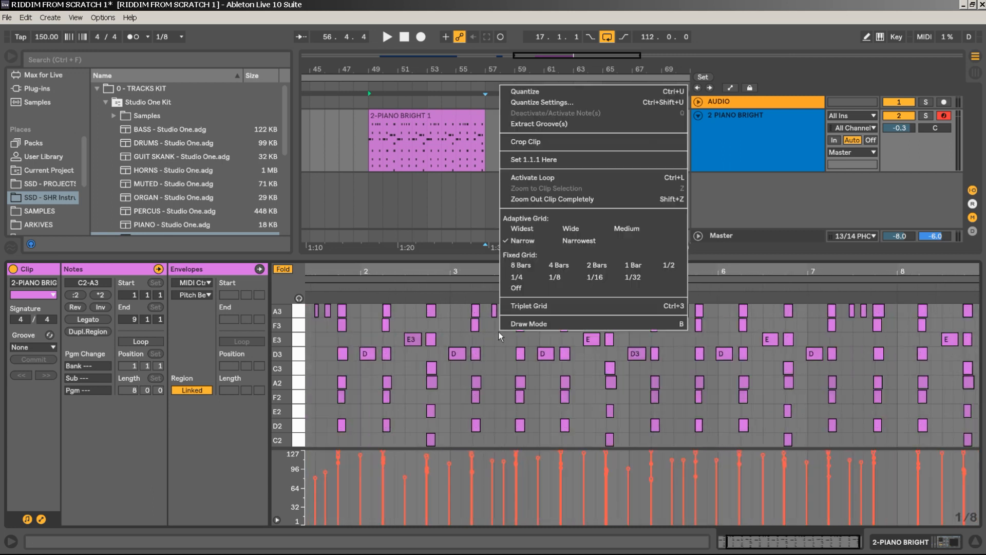
pyautogui.click(554, 103)
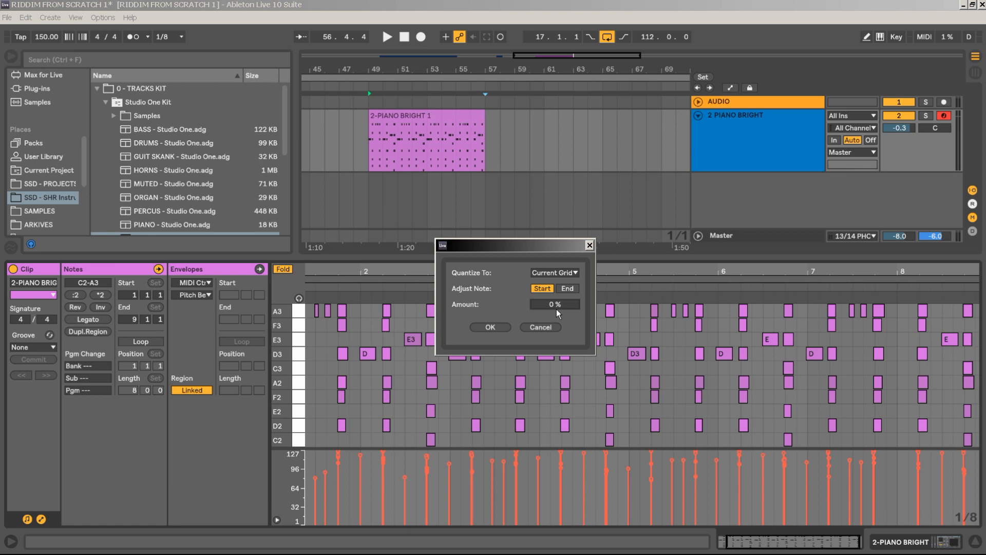
pyautogui.moveTo(562, 304)
pyautogui.mouseDown()
pyautogui.moveTo(563, 287)
pyautogui.moveTo(564, 303)
pyautogui.mouseUp()
pyautogui.click(570, 270)
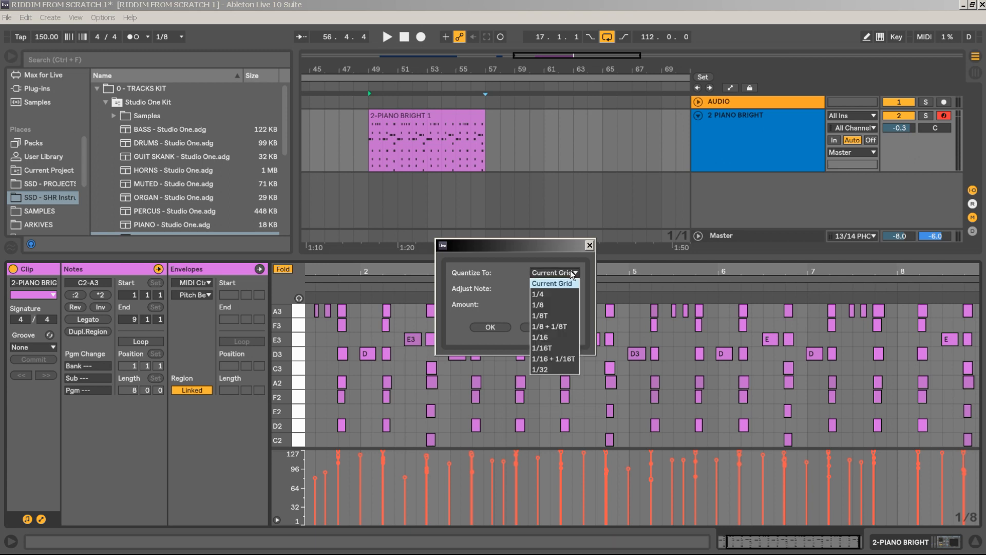
pyautogui.click(496, 276)
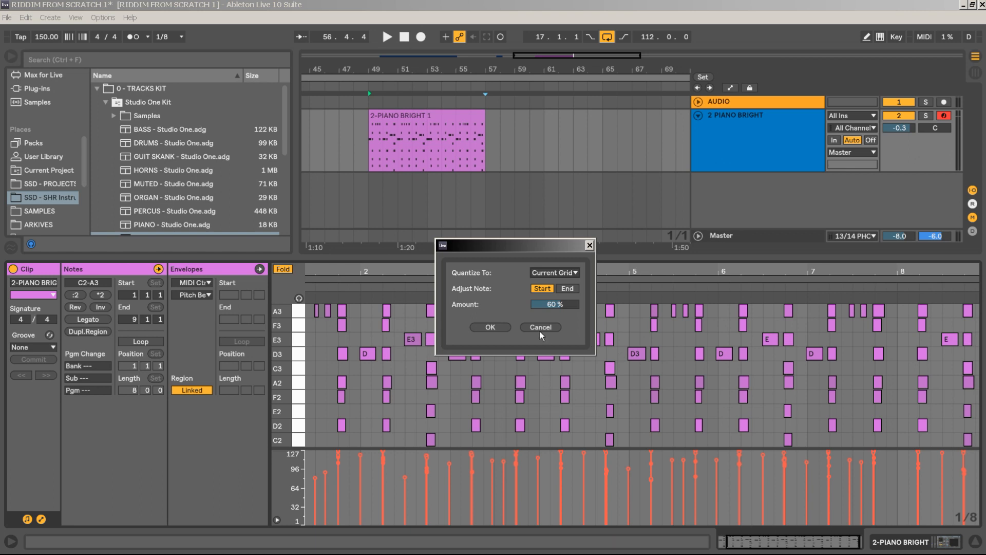
pyautogui.click(491, 327)
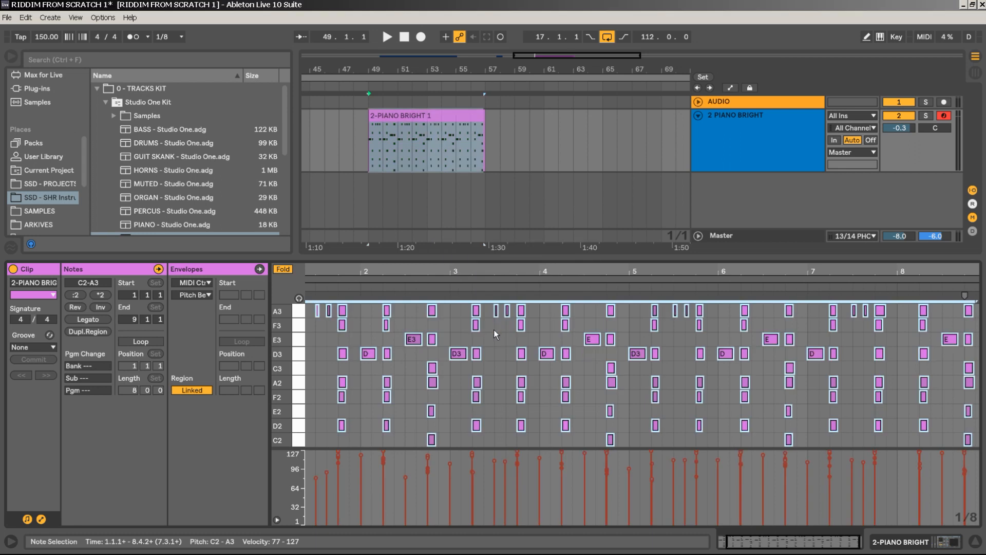
# Play the quantized clip and examine up close how the chord notes at beat 2.4 sit against the grid.
pyautogui.press('space')
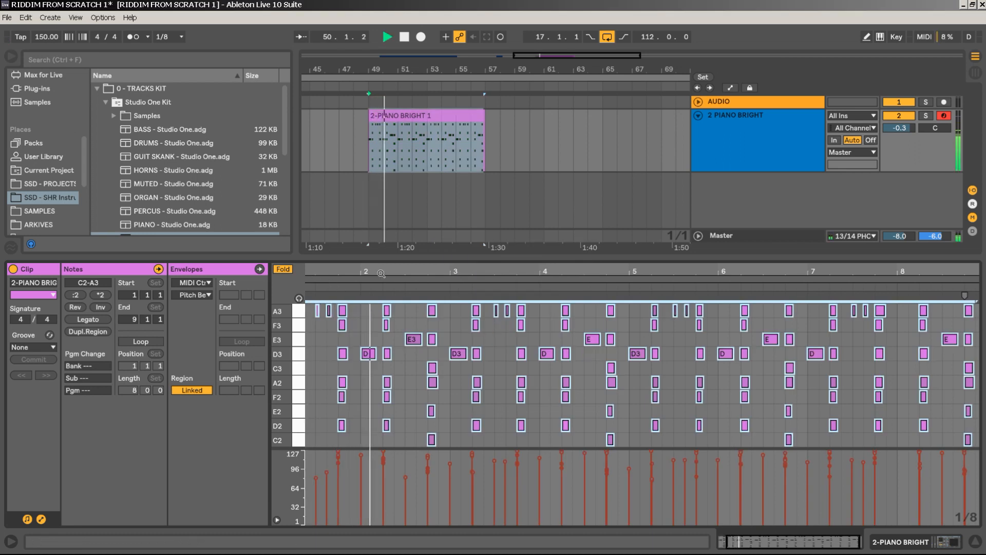
pyautogui.moveTo(381, 273); pyautogui.dragTo(381, 308)
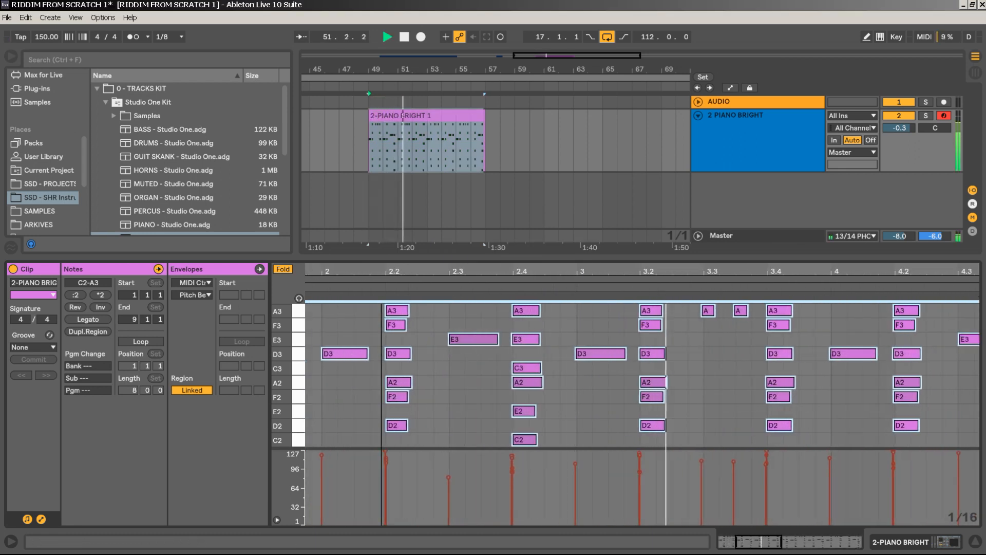
pyautogui.press('space')
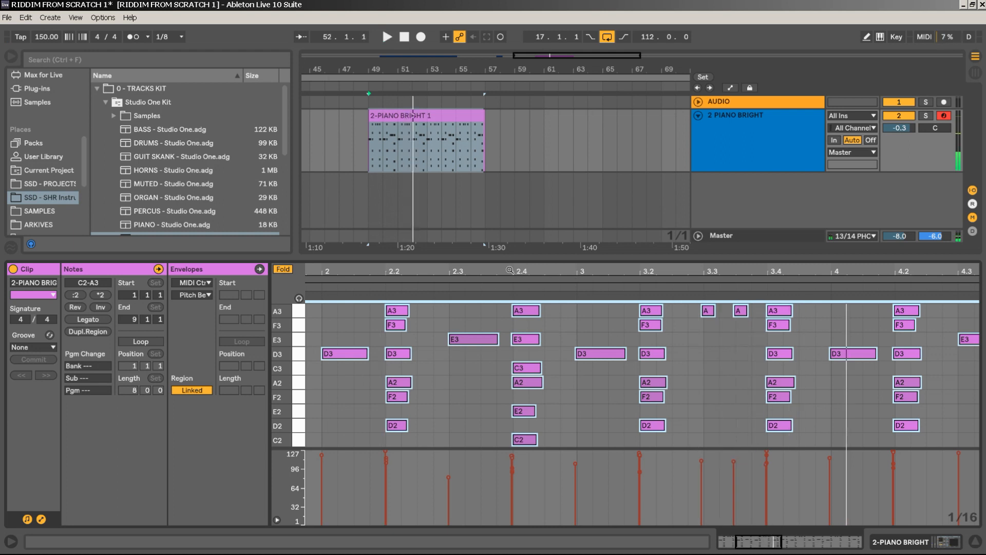
pyautogui.moveTo(510, 270); pyautogui.dragTo(528, 308)
pyautogui.click(529, 312)
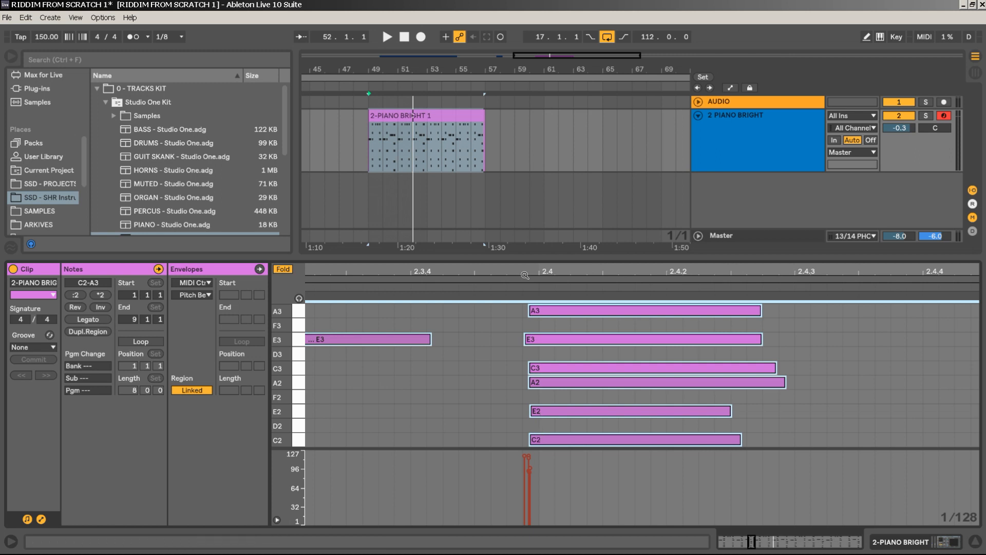
pyautogui.moveTo(526, 272); pyautogui.dragTo(422, 200)
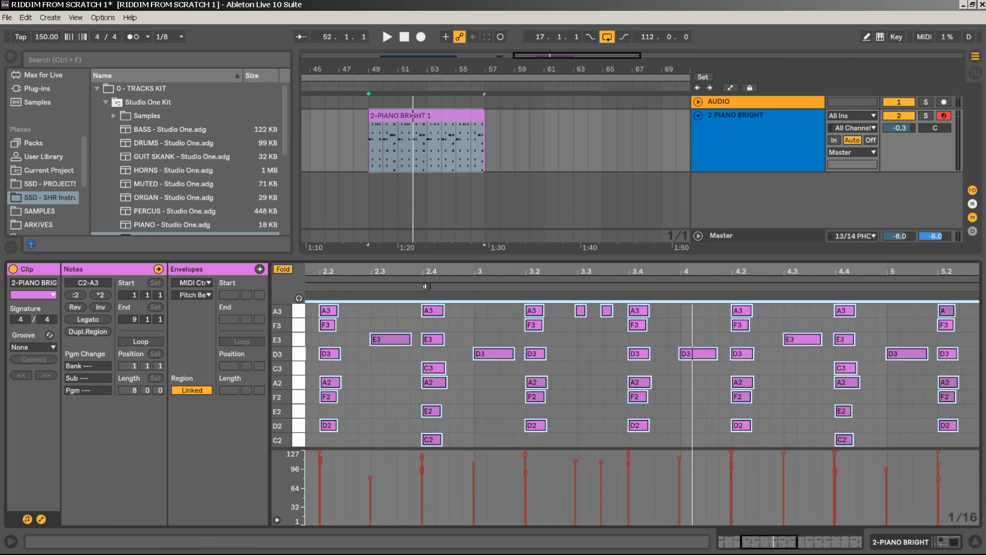
pyautogui.moveTo(464, 274); pyautogui.dragTo(464, 267)
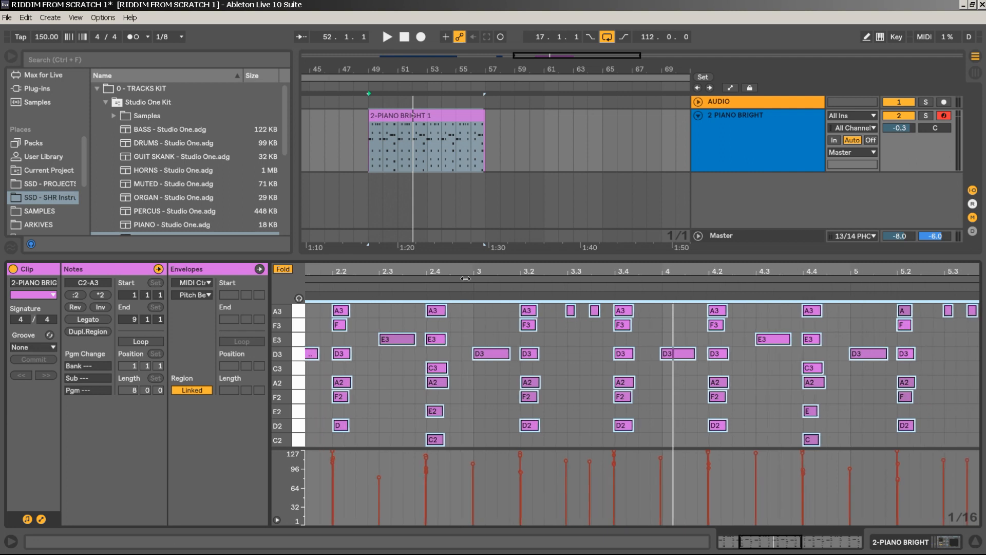
# Quantize the start of the selected piano notes once more to the current grid at 60% and play the rest of the clip.
pyautogui.rightClick(486, 324)
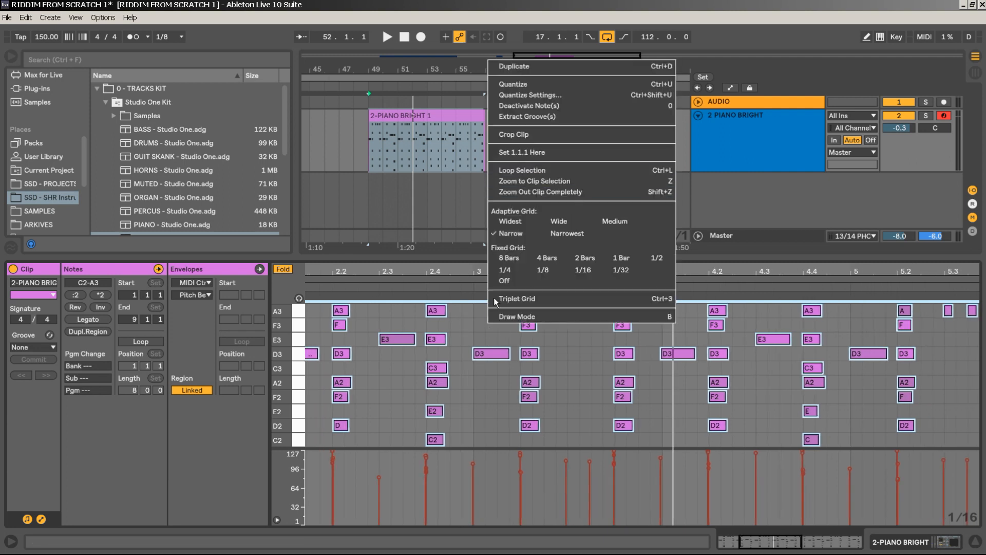
pyautogui.click(553, 97)
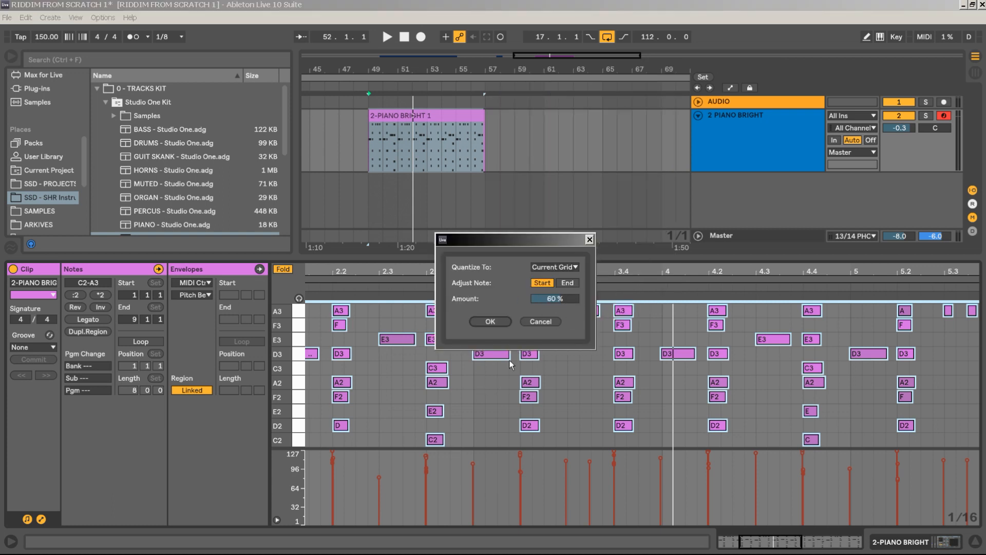
pyautogui.click(490, 321)
pyautogui.press('space')
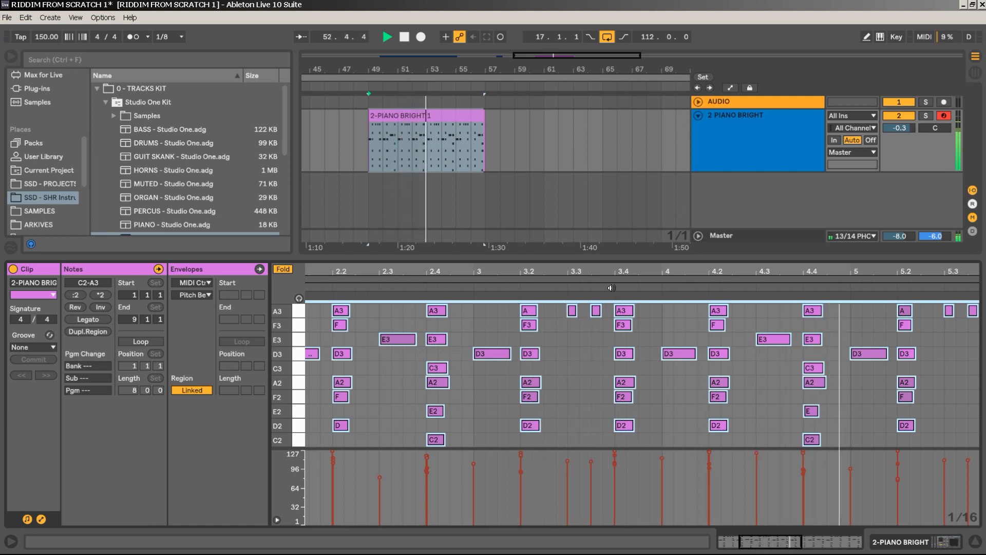
pyautogui.moveTo(864, 272); pyautogui.dragTo(863, 226)
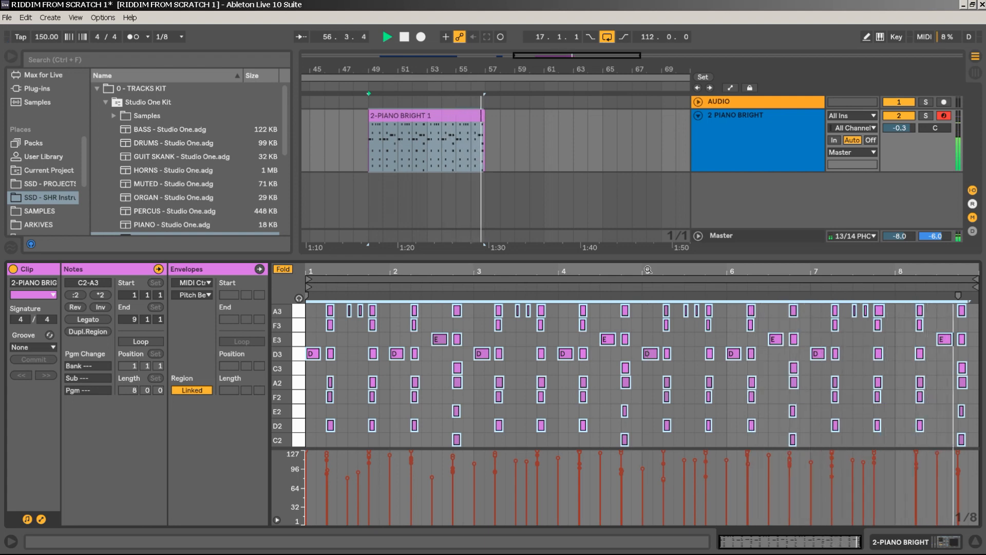
pyautogui.press('space')
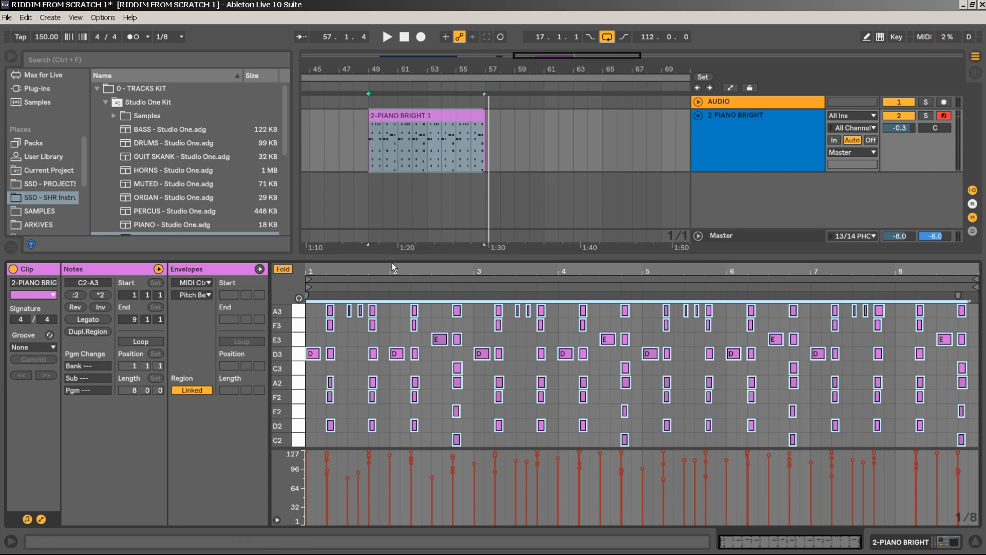
# Rename the eight-bar piano clip at bar 49 as PART 2.
pyautogui.moveTo(400, 295); pyautogui.dragTo(399, 345)
pyautogui.moveTo(398, 68); pyautogui.dragTo(548, 69)
pyautogui.click(565, 116)
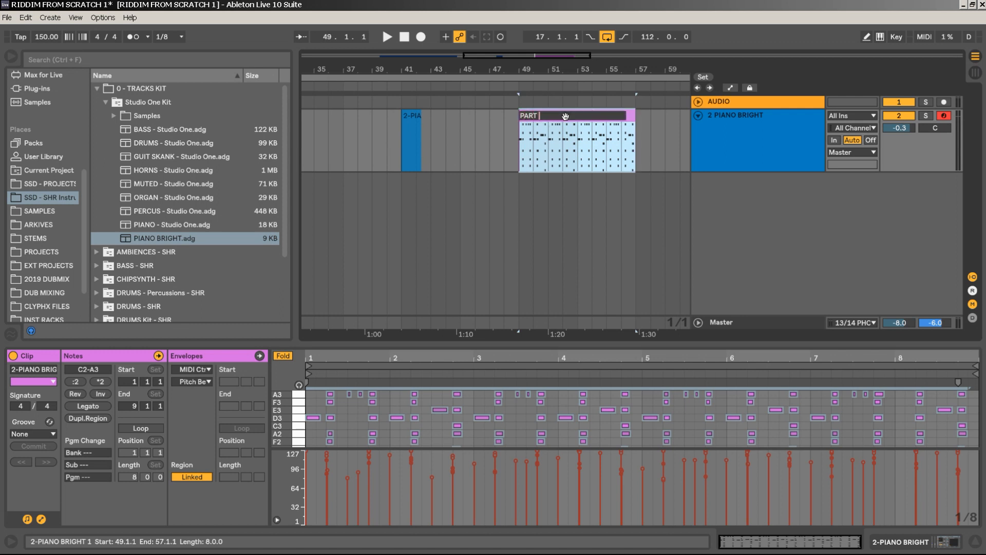
pyautogui.write('2')
pyautogui.press('Return')
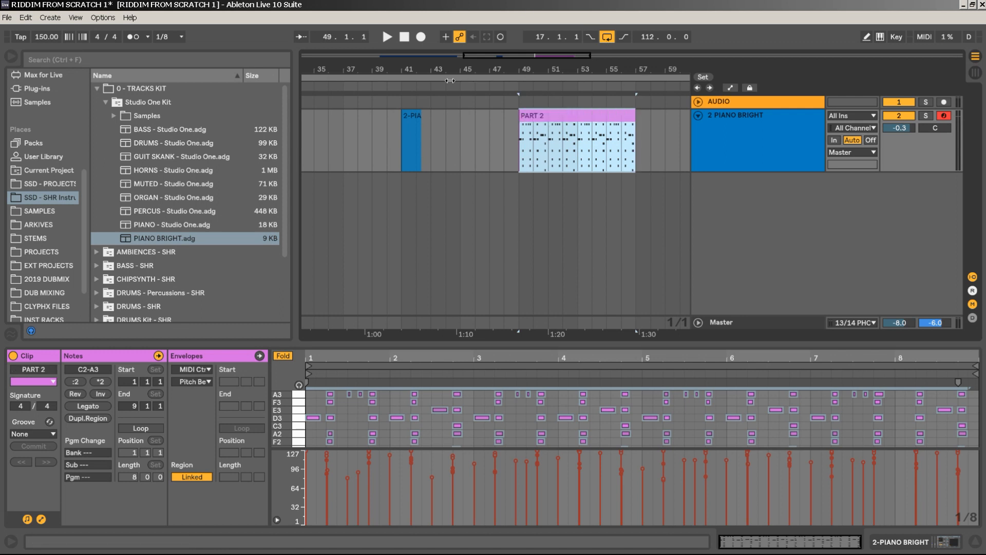
# Audition the short leftover piano clip at bar 41 and delete it.
pyautogui.click(408, 120)
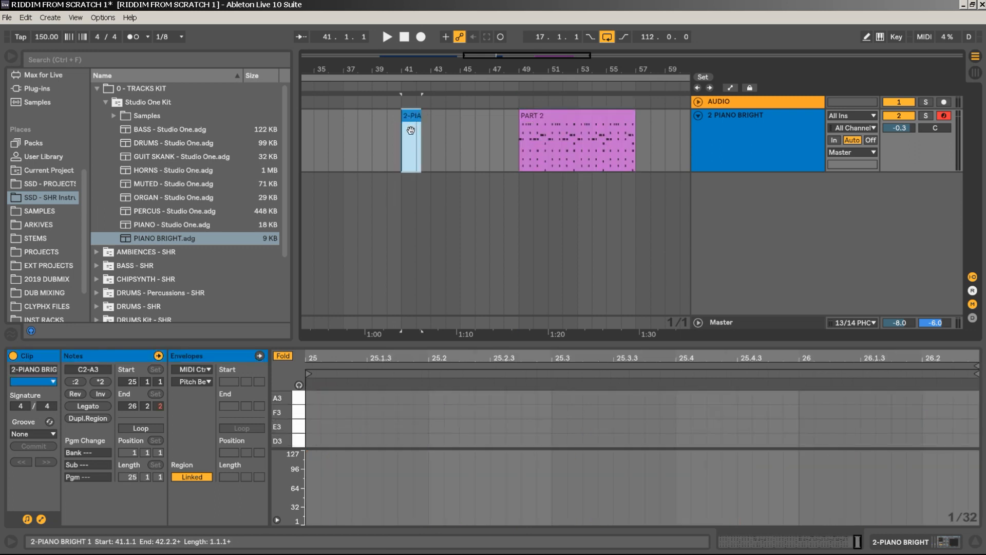
pyautogui.press('space')
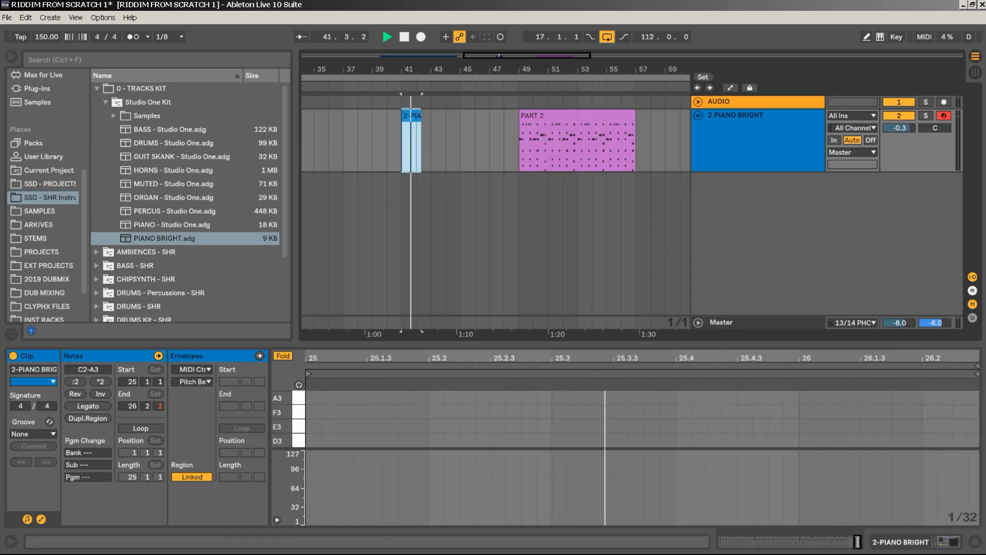
pyautogui.press('-')
pyautogui.press('-')
pyautogui.press('space')
pyautogui.press('Delete')
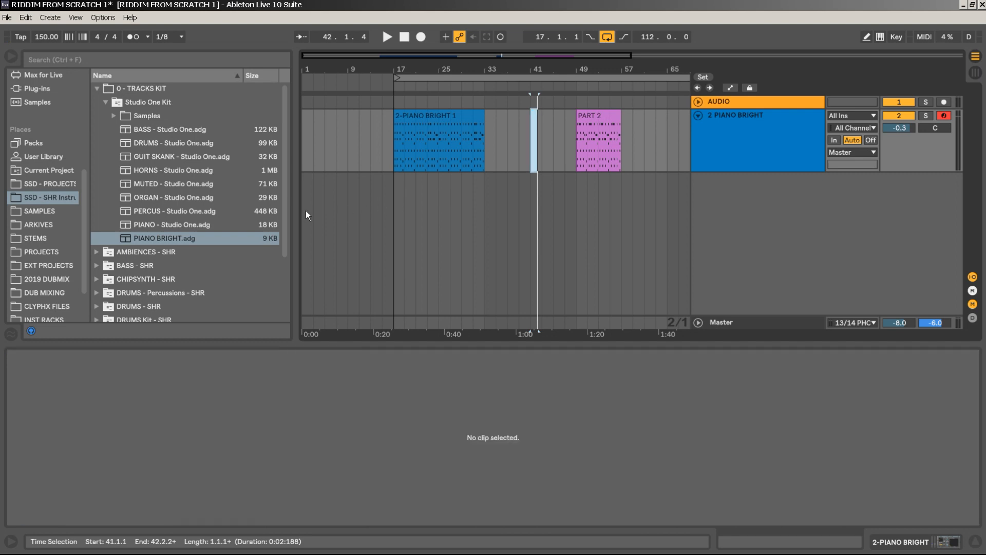
# Open the long piano clip starting at bar 17, start playing it and enlarge its note editor.
pyautogui.click(439, 115)
pyautogui.press('space')
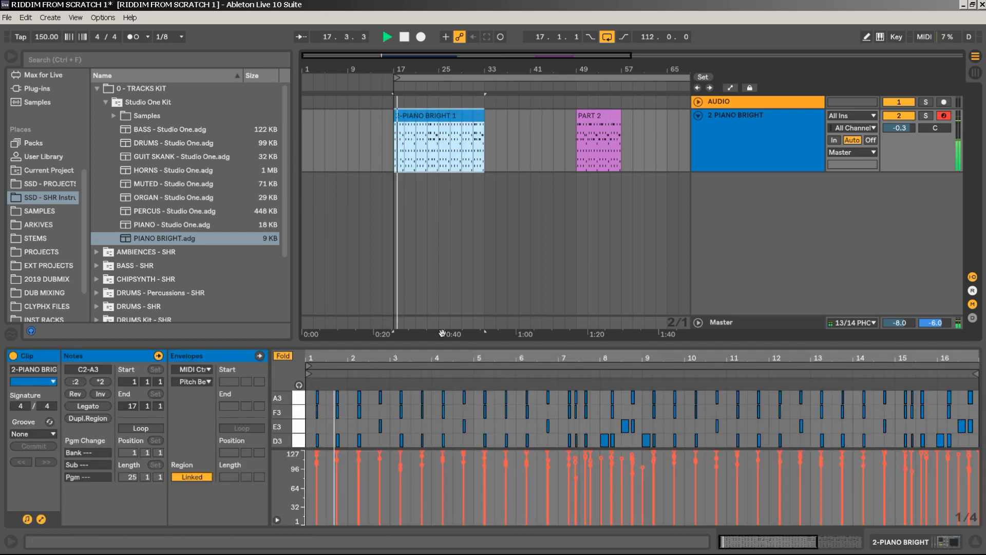
pyautogui.moveTo(442, 343)
pyautogui.mouseDown()
pyautogui.moveTo(446, 158)
pyautogui.moveTo(462, 201)
pyautogui.moveTo(633, 226)
pyautogui.moveTo(582, 213)
pyautogui.mouseUp()
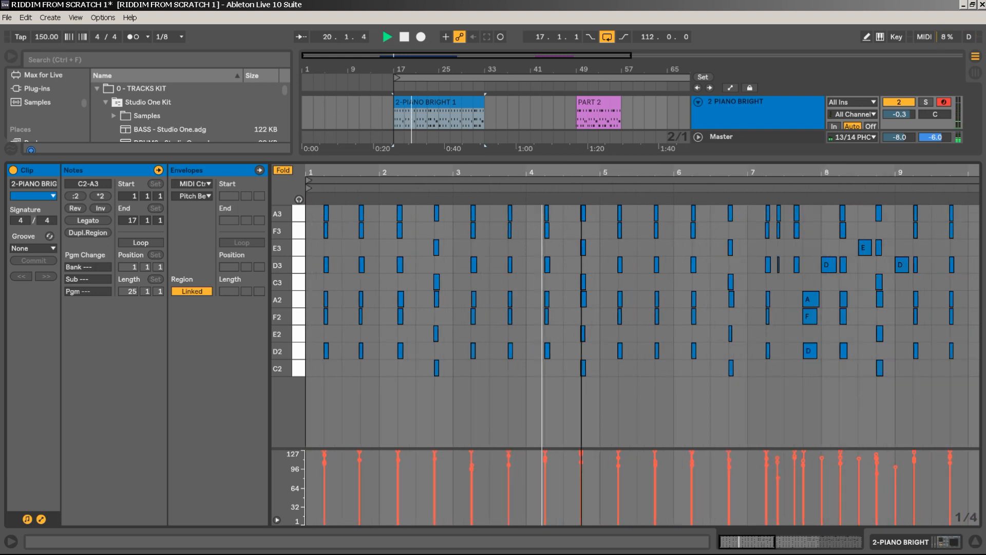
# Try quantizing all notes of the piano clip at bar 17, undo it and stop playback.
pyautogui.rightClick(652, 239)
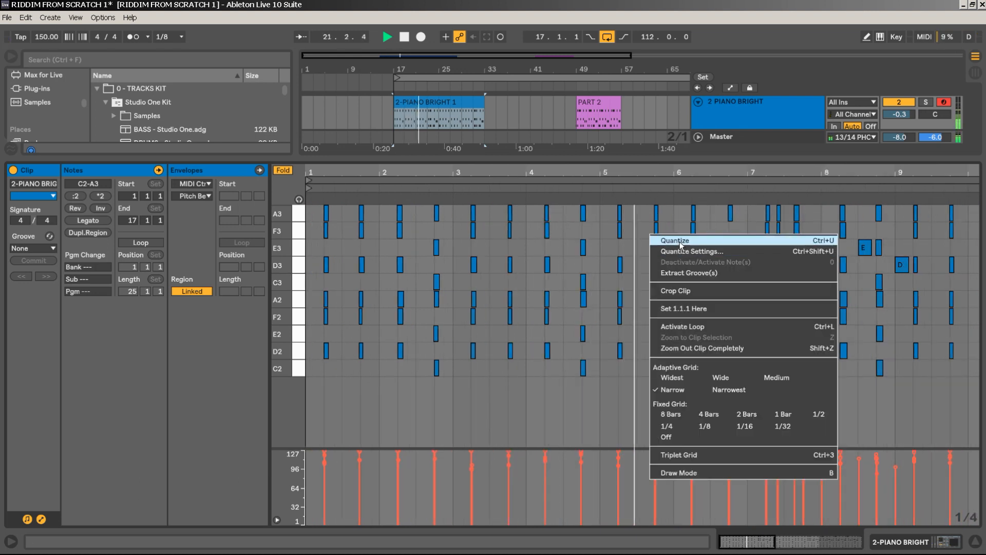
pyautogui.press('Escape')
pyautogui.hotkey('ctrl', 'a')
pyautogui.rightClick(649, 249)
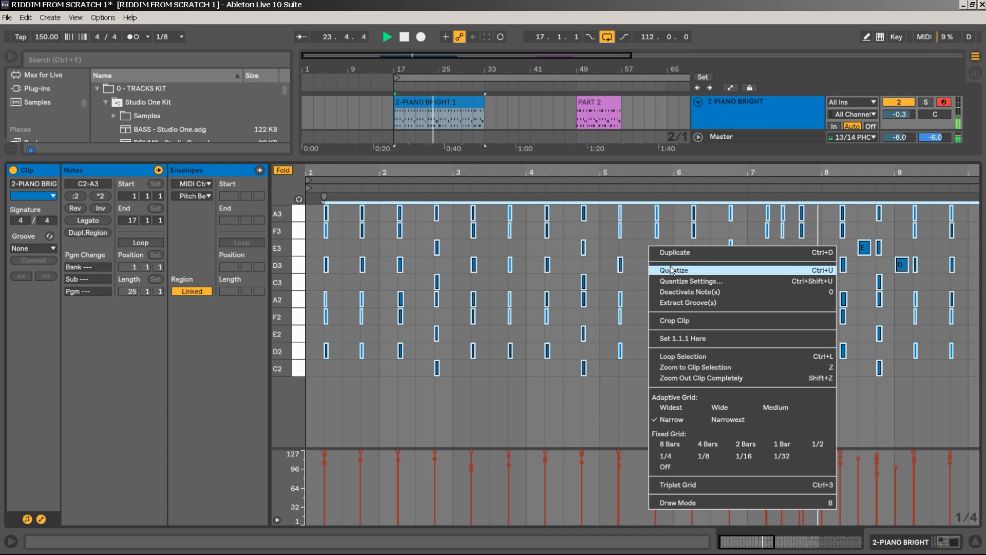
pyautogui.click(639, 230)
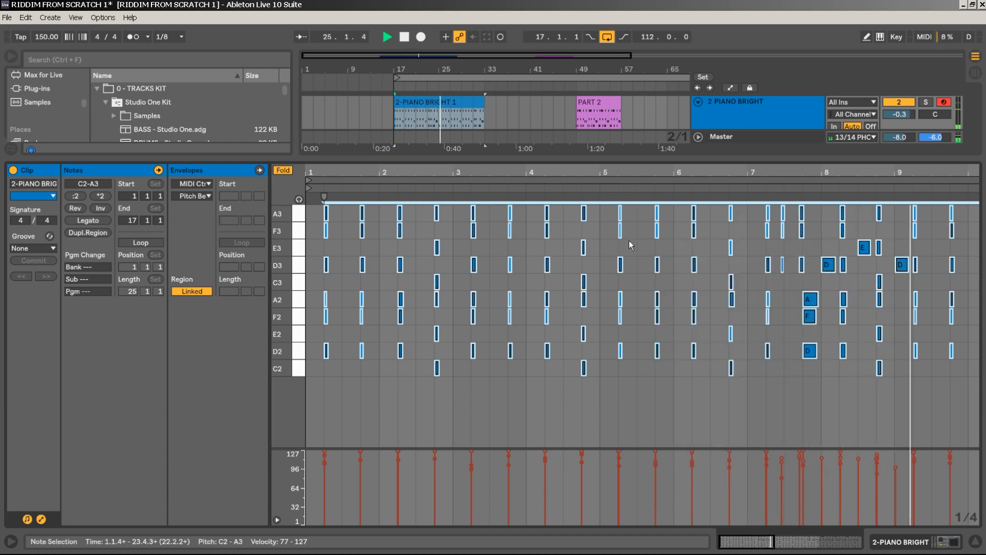
pyautogui.hotkey('ctrl', 'z')
pyautogui.press('space')
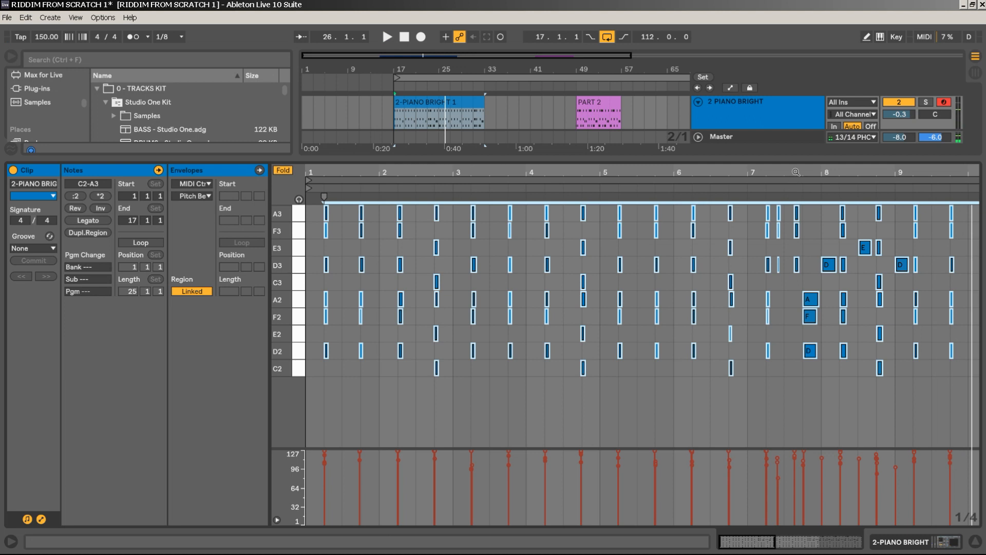
# Quantize the start of all notes in the clip at bar 17 to the current grid with an amount of 71%.
pyautogui.moveTo(796, 171); pyautogui.dragTo(755, 348)
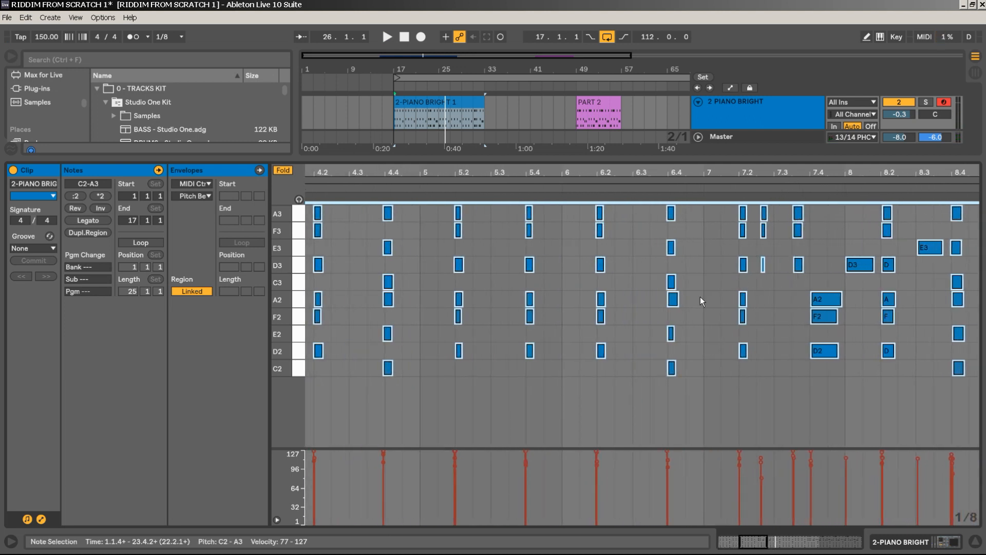
pyautogui.rightClick(704, 232)
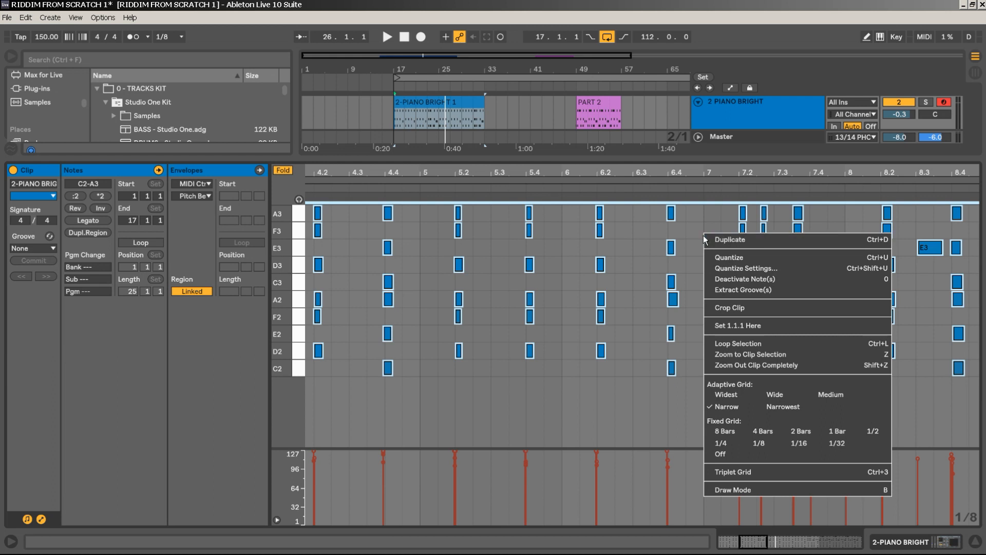
pyautogui.click(726, 270)
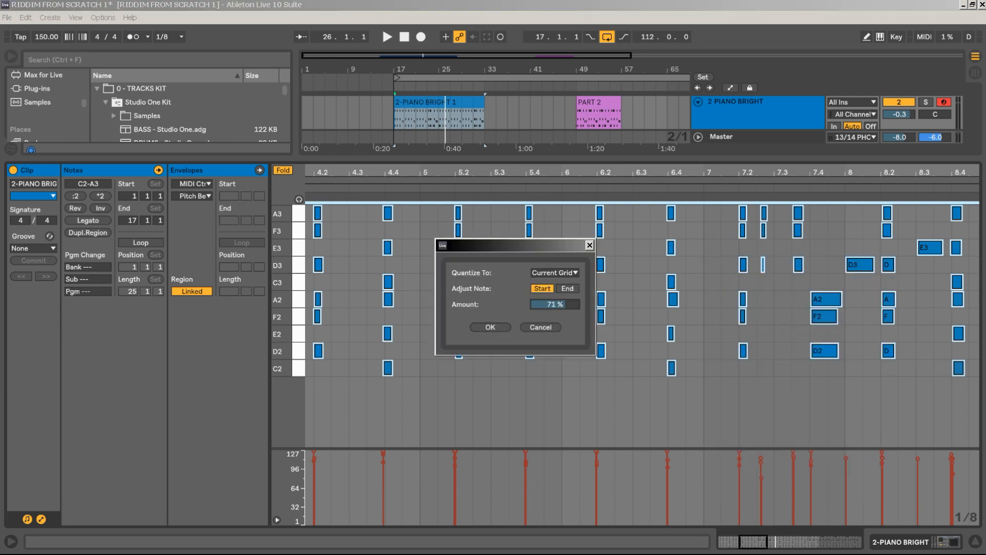
pyautogui.click(500, 326)
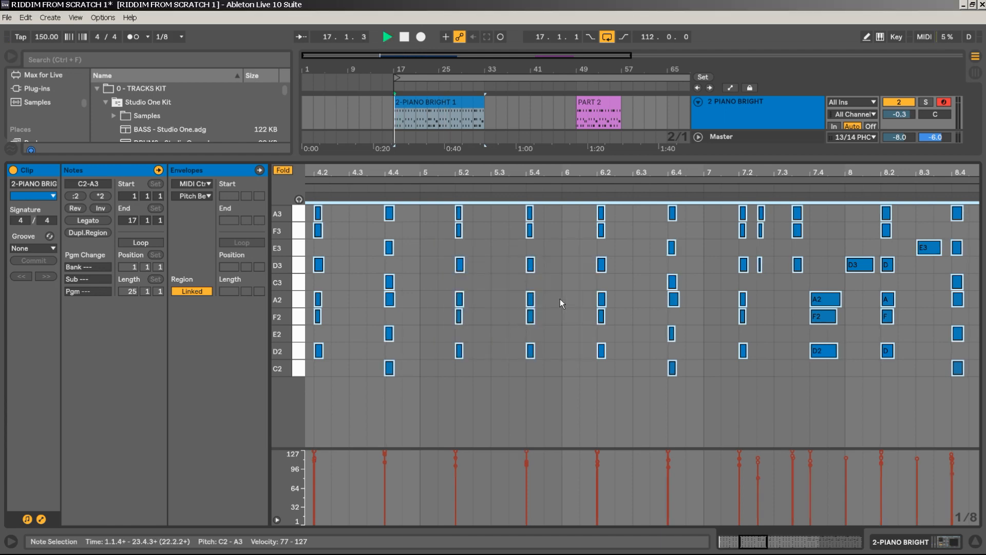
# Play the quantized clip from its beginning and examine how its chords sit on the grid up to bar 10.
pyautogui.moveTo(562, 172); pyautogui.dragTo(912, 172)
pyautogui.click(620, 422)
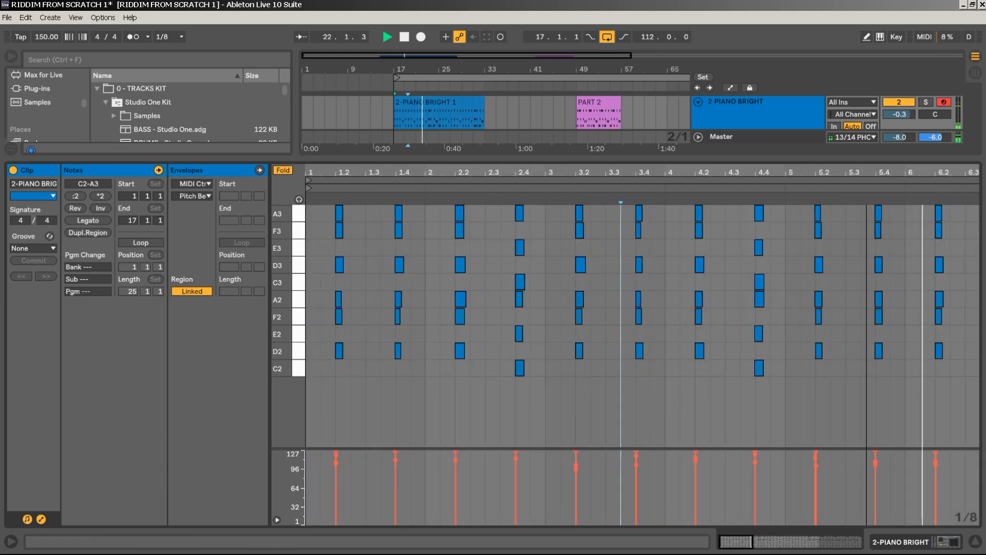
pyautogui.moveTo(539, 170); pyautogui.dragTo(408, 169)
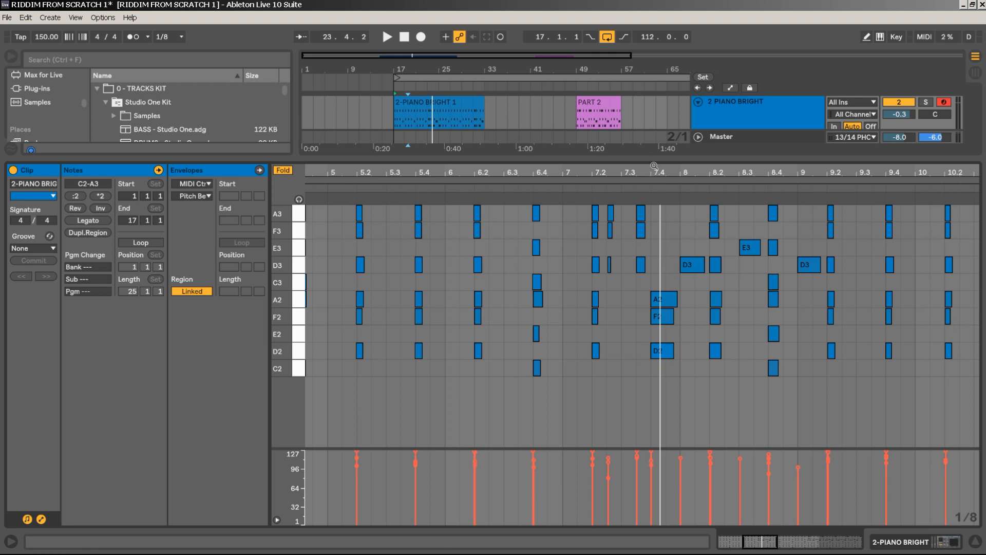
pyautogui.moveTo(645, 175); pyautogui.dragTo(646, 240)
pyautogui.moveTo(599, 171)
pyautogui.mouseDown()
pyautogui.moveTo(599, 221)
pyautogui.moveTo(600, 172)
pyautogui.mouseUp()
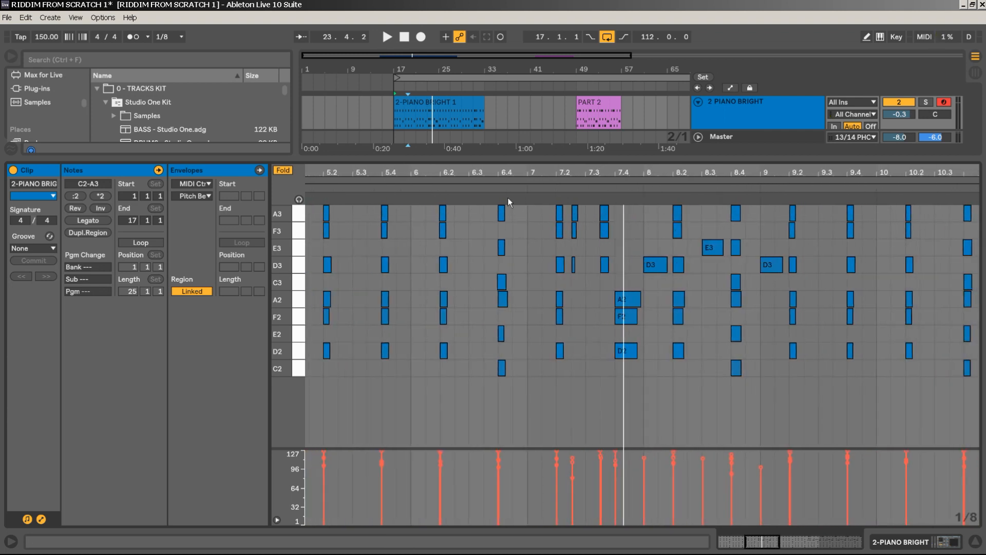
# Slightly shorten the A2 and C3 notes of the chord at beat 6.4 while the clip plays.
pyautogui.press('space')
pyautogui.moveTo(523, 274); pyautogui.dragTo(503, 300)
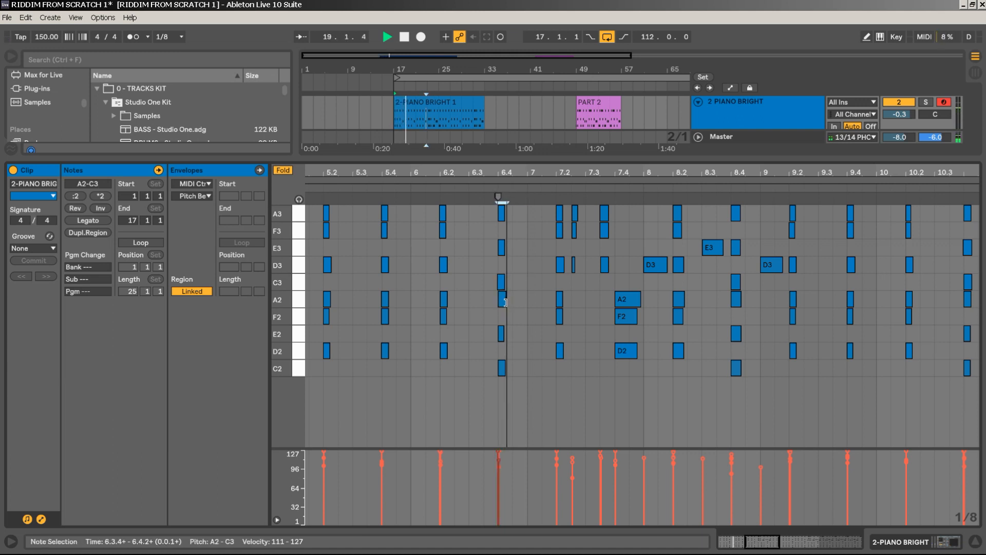
pyautogui.click(639, 300)
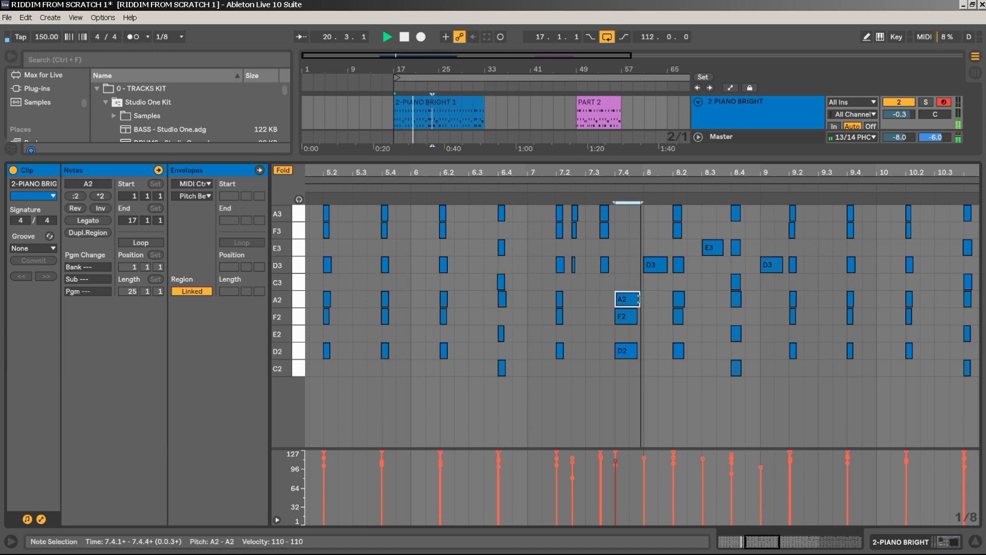
# Nudge the short D3, F3 and A3 chord between beats 7.2 and 7.3 slightly later.
pyautogui.click(575, 286)
pyautogui.click(573, 198)
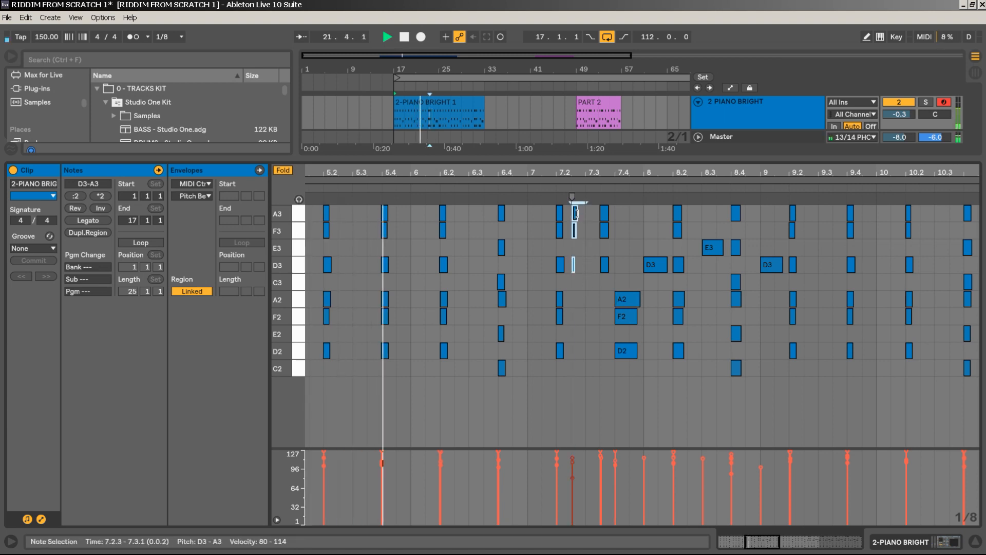
pyautogui.scroll(3, 575, 212)
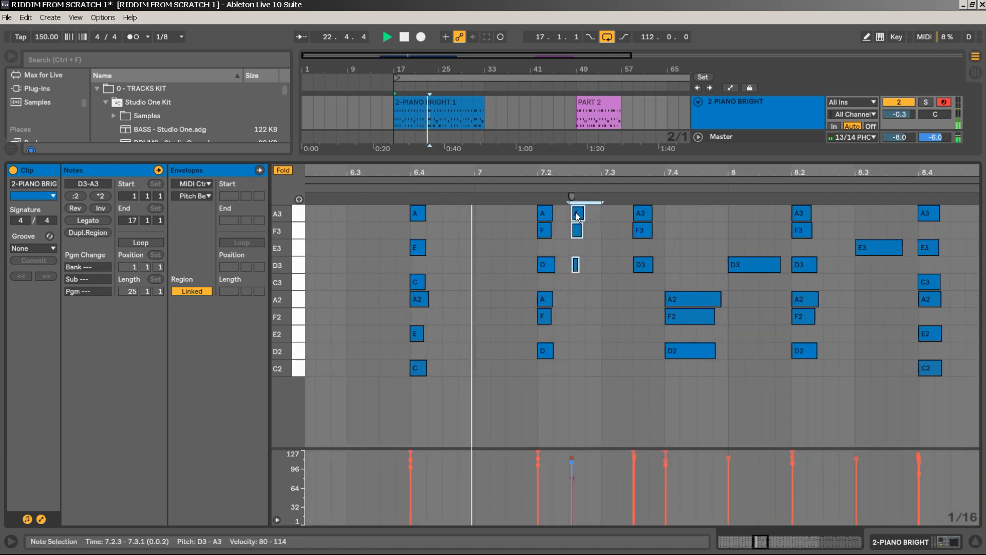
pyautogui.click(579, 211)
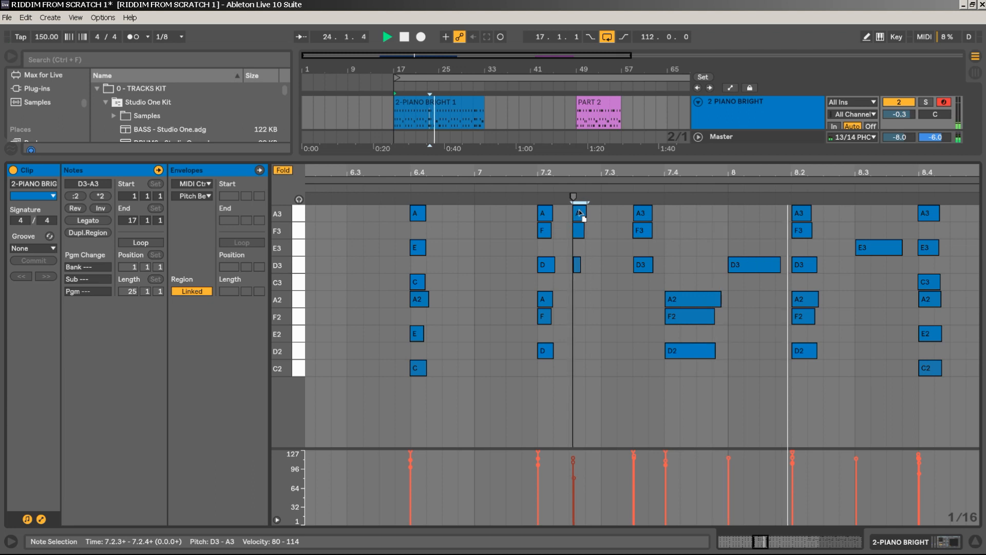
# Slightly shorten the D3 note at beat 11.4 and the D3, F3 and A3 notes at beat 13.2.
pyautogui.click(382, 190)
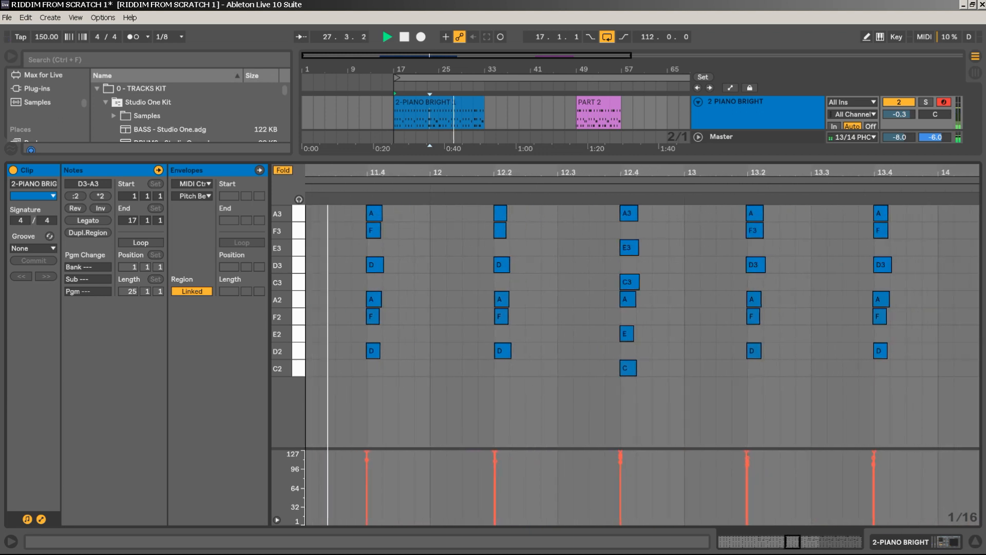
pyautogui.click(380, 263)
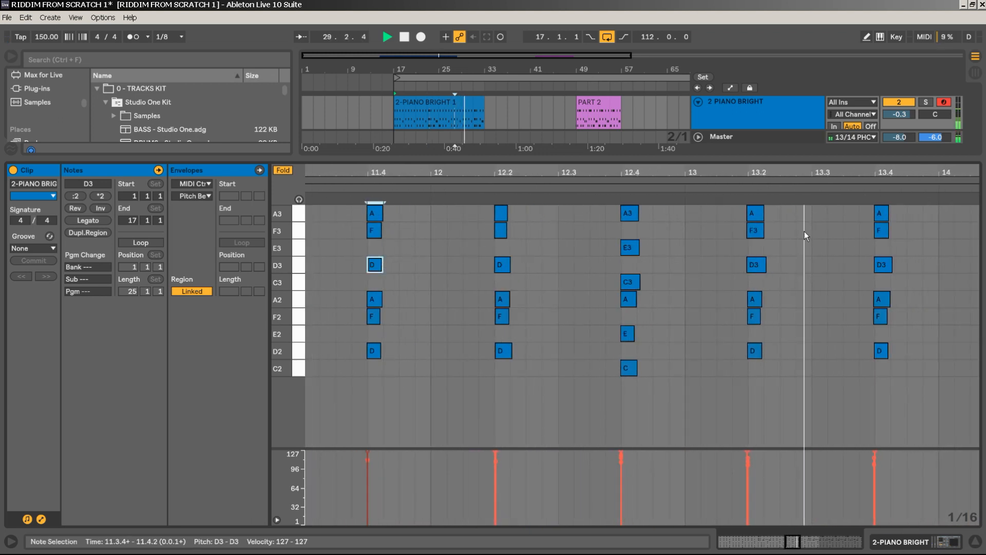
pyautogui.moveTo(797, 216); pyautogui.dragTo(761, 268)
pyautogui.click(764, 265)
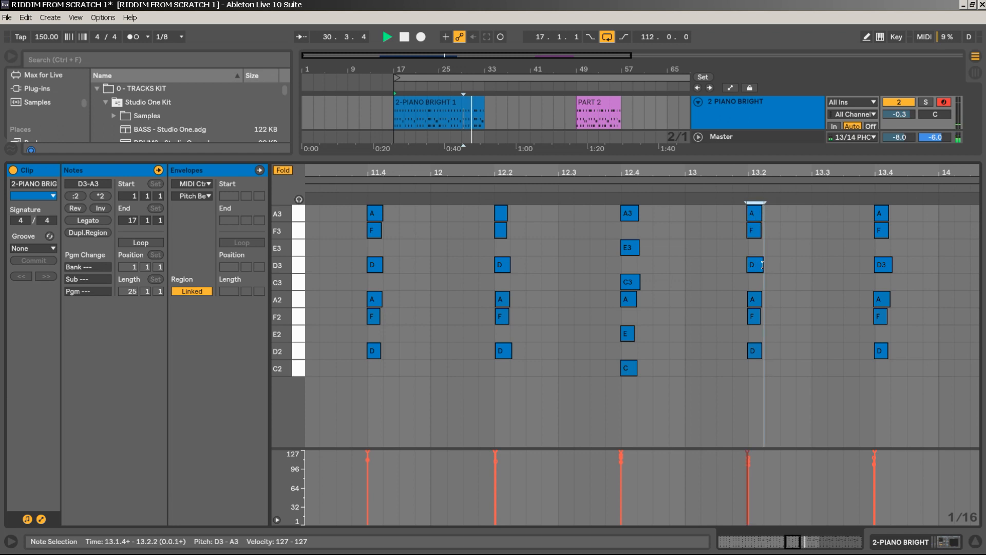
# Nudge the short D3, F3 and A3 chord between beats 15.2 and 15.3 slightly later and play that passage.
pyautogui.moveTo(801, 173); pyautogui.dragTo(360, 185)
pyautogui.press('space')
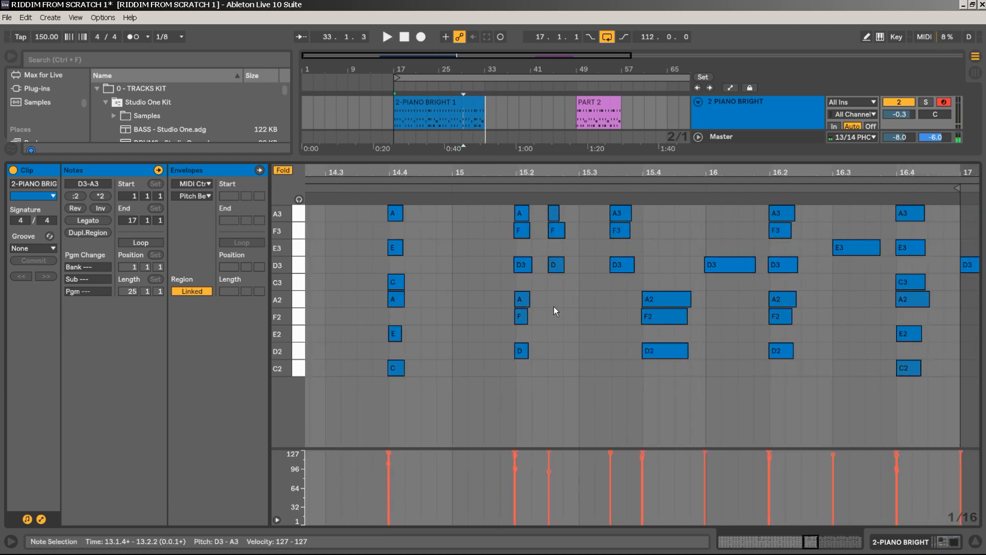
pyautogui.moveTo(554, 306); pyautogui.dragTo(559, 233)
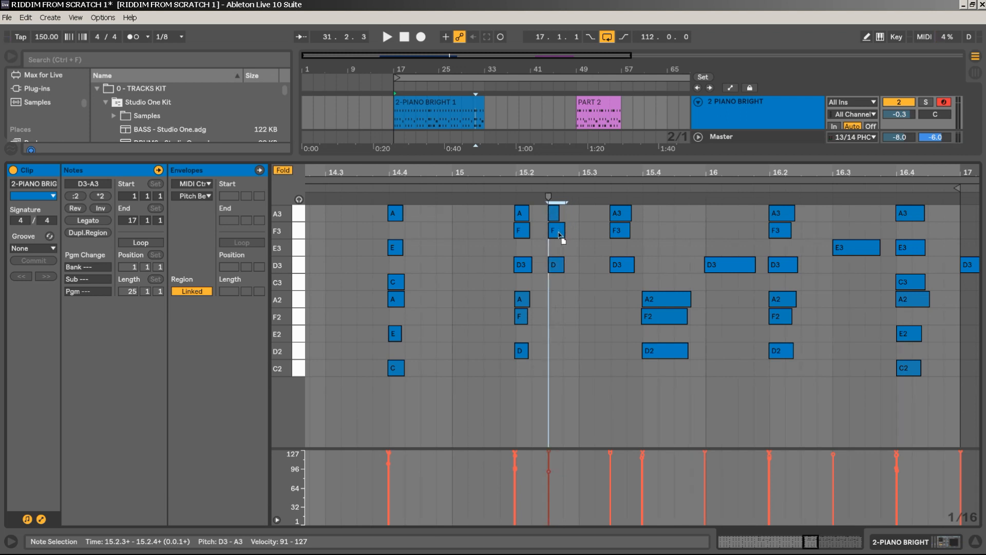
pyautogui.moveTo(559, 232)
pyautogui.mouseDown()
pyautogui.moveTo(569, 241)
pyautogui.moveTo(561, 229)
pyautogui.mouseUp()
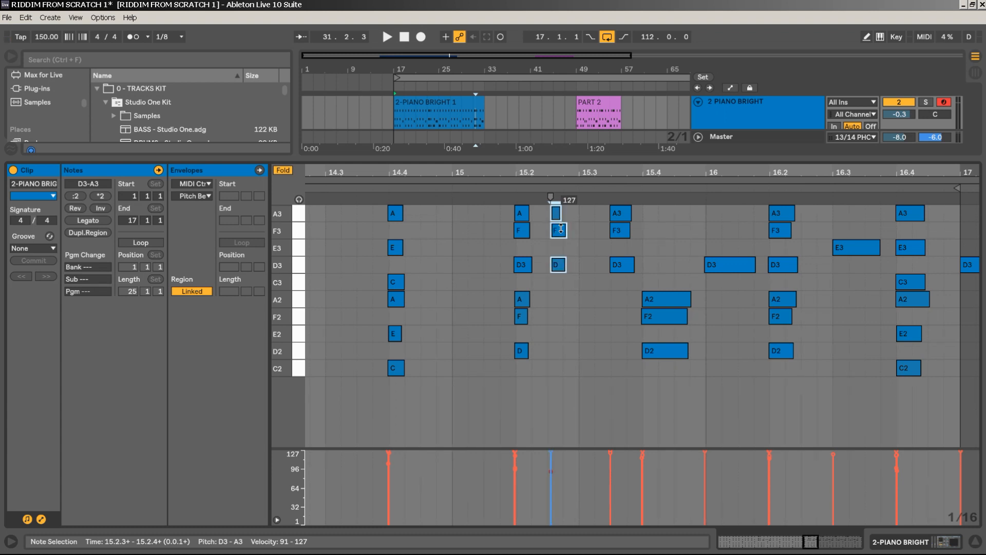
pyautogui.click(475, 188)
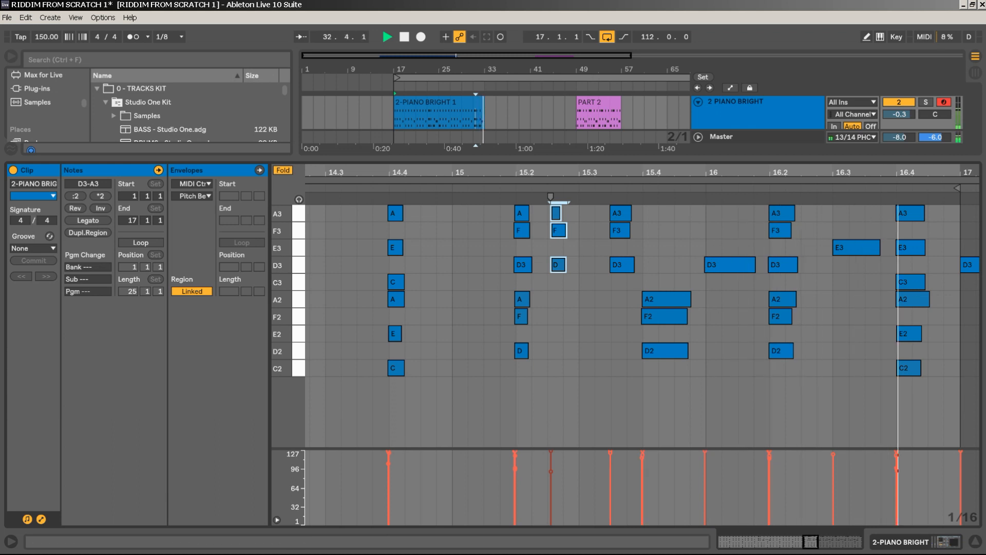
# Stop playback and delete the stray D3 note at bar 17 of the piano clip.
pyautogui.press('space')
pyautogui.click(969, 265)
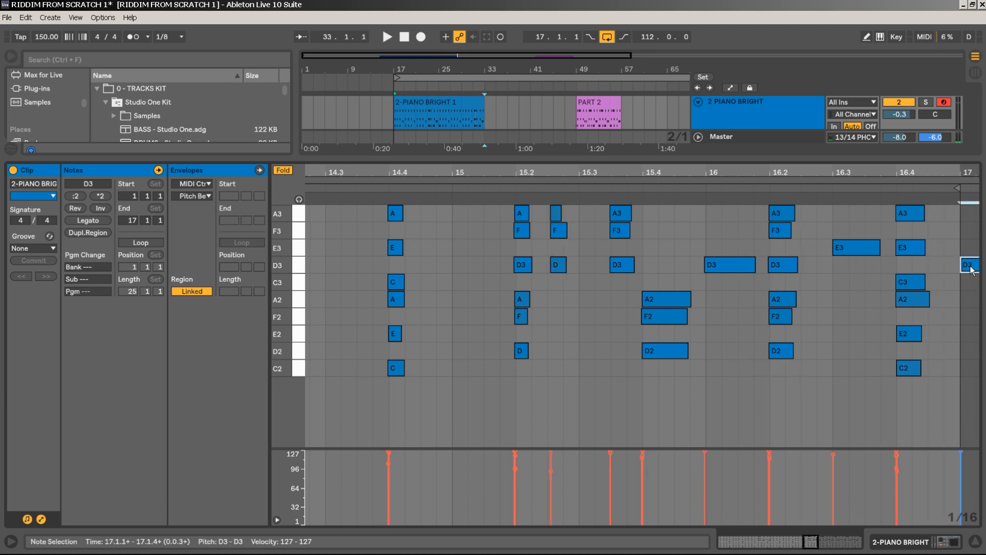
pyautogui.press('Delete')
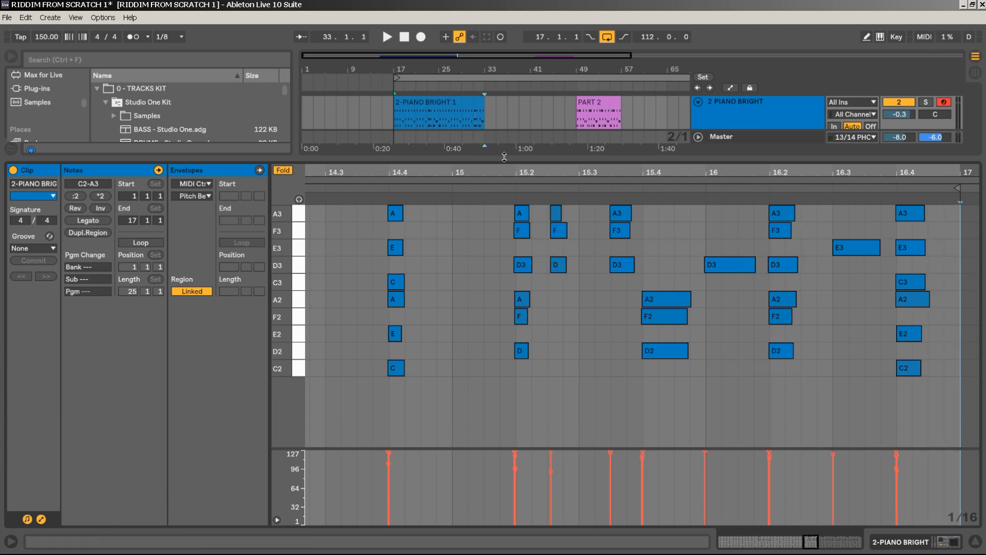
# Enlarge the arrangement area, rename the sixteen-bar piano clip to PART 1 and play it.
pyautogui.moveTo(504, 158); pyautogui.dragTo(504, 296)
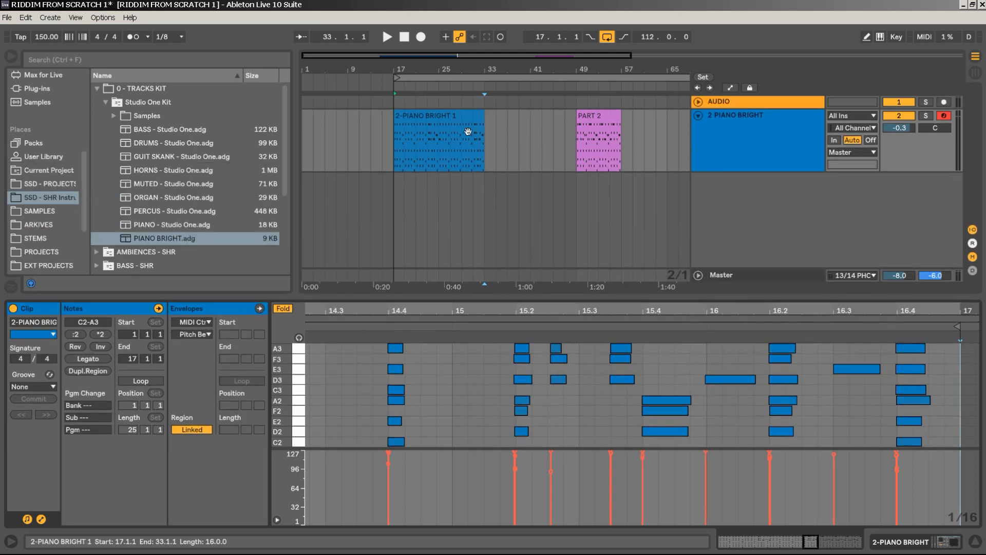
pyautogui.click(444, 135)
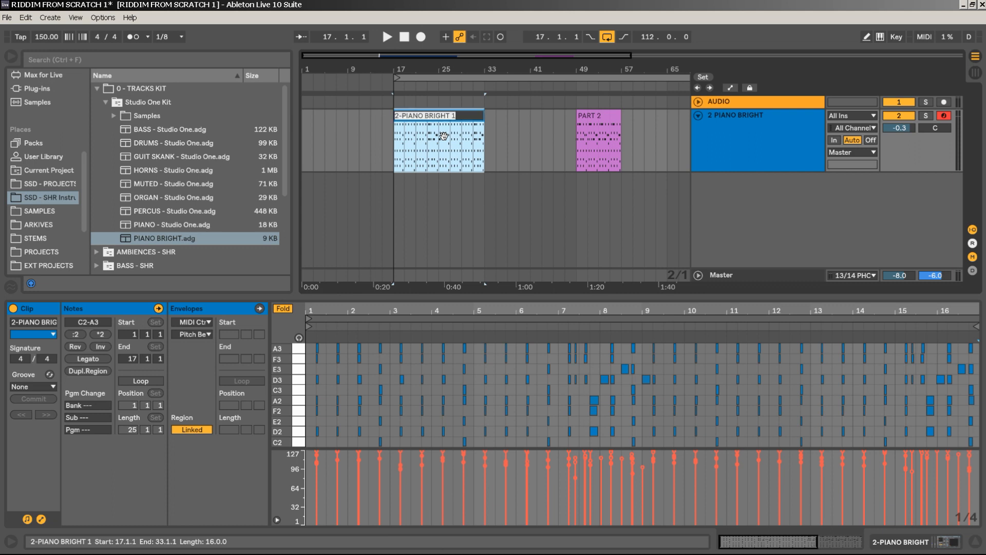
pyautogui.write('PART 1')
pyautogui.press('Return')
pyautogui.press('space')
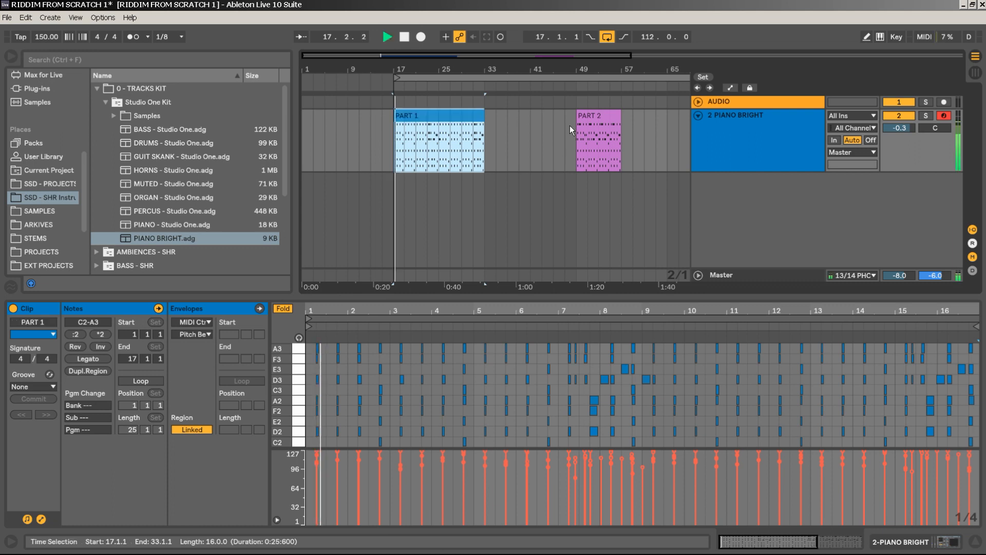
# Turn on the metronome, move the PART 2 clip to bar 9 directly before PART 1, and audition it.
pyautogui.click(135, 36)
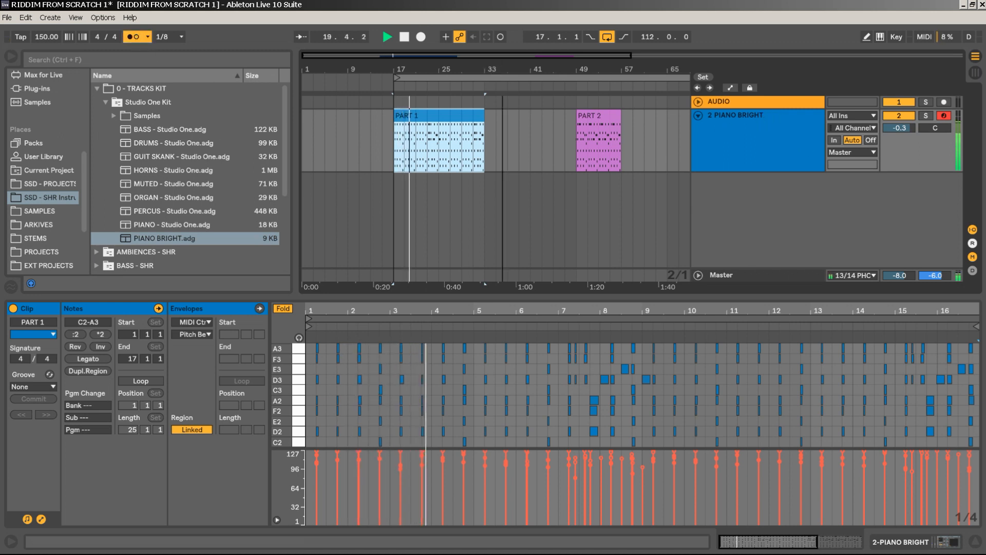
pyautogui.press('-')
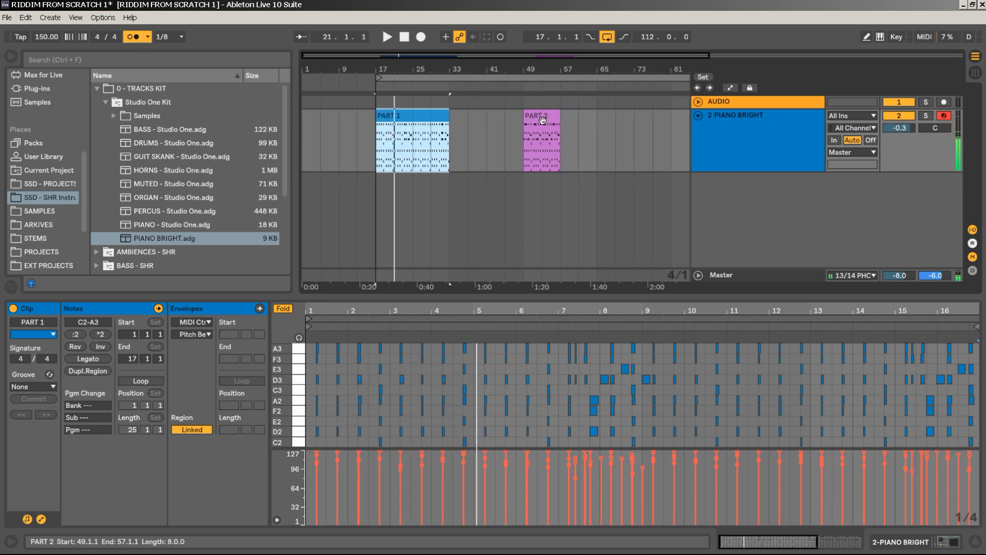
pyautogui.moveTo(537, 127); pyautogui.dragTo(354, 125)
pyautogui.press('space')
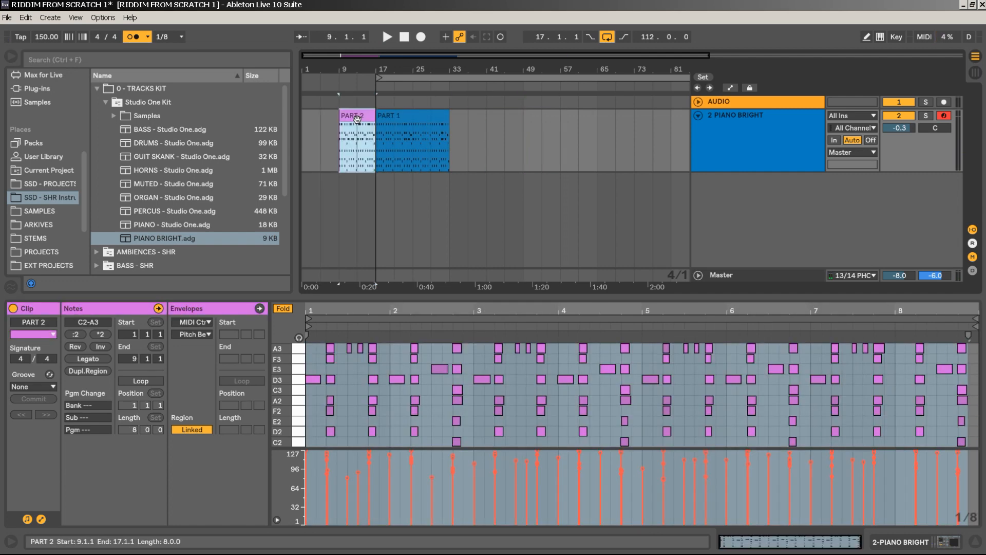
pyautogui.press('space')
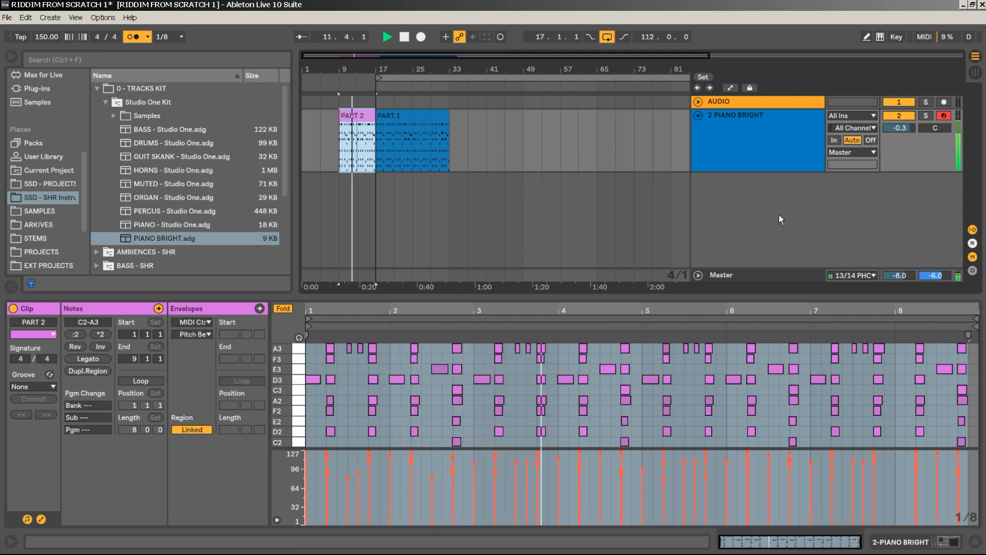
pyautogui.press('space')
# Insert a new MIDI track below the piano track and colour it white.
pyautogui.click(768, 203)
pyautogui.rightClick(768, 204)
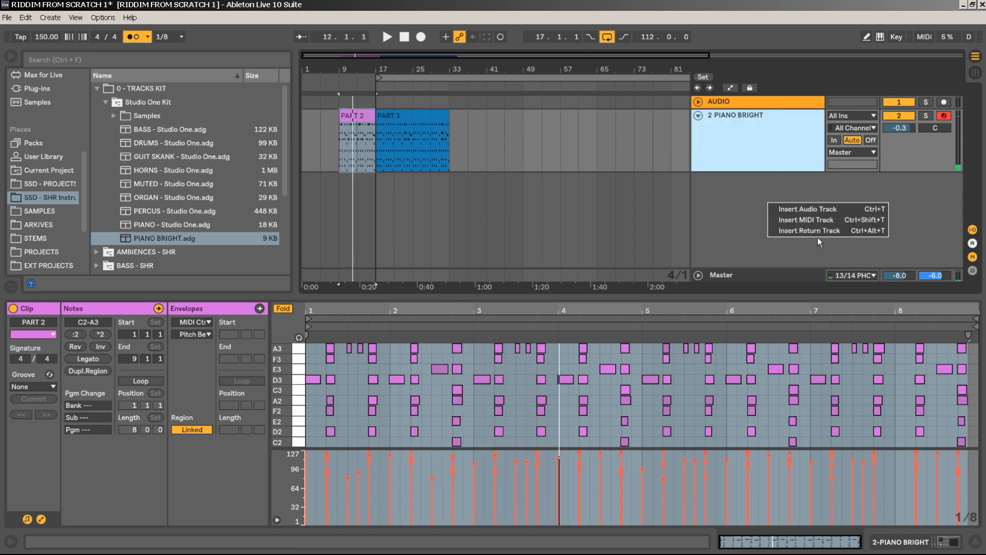
pyautogui.click(817, 220)
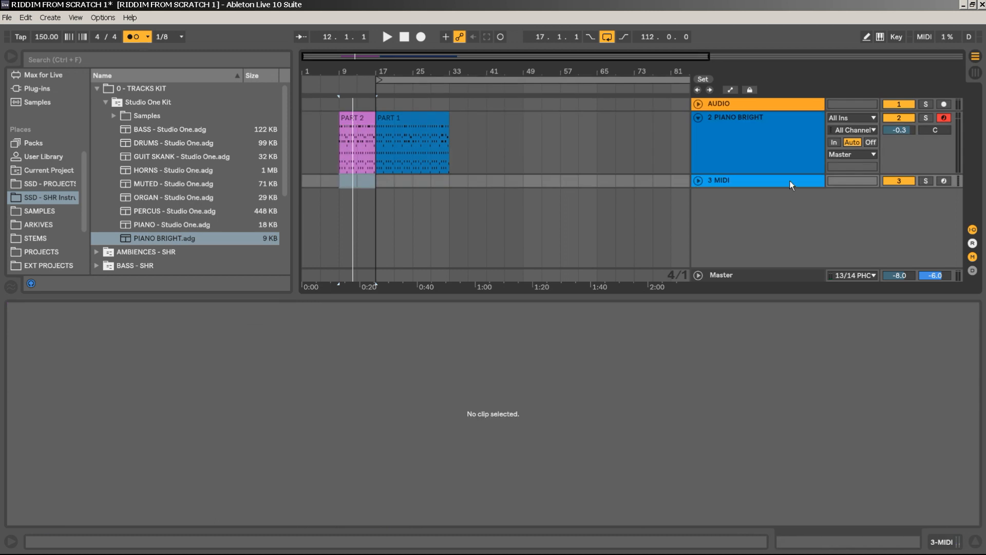
pyautogui.rightClick(790, 180)
pyautogui.click(959, 354)
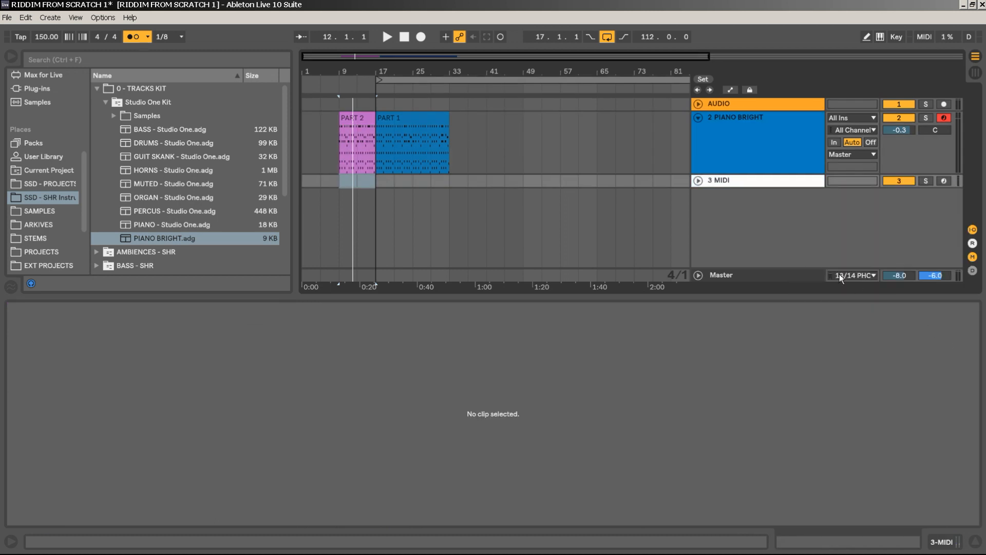
# Rename the new MIDI track to STRUCTURE and move it above the AUDIO track.
pyautogui.click(698, 181)
pyautogui.click(750, 188)
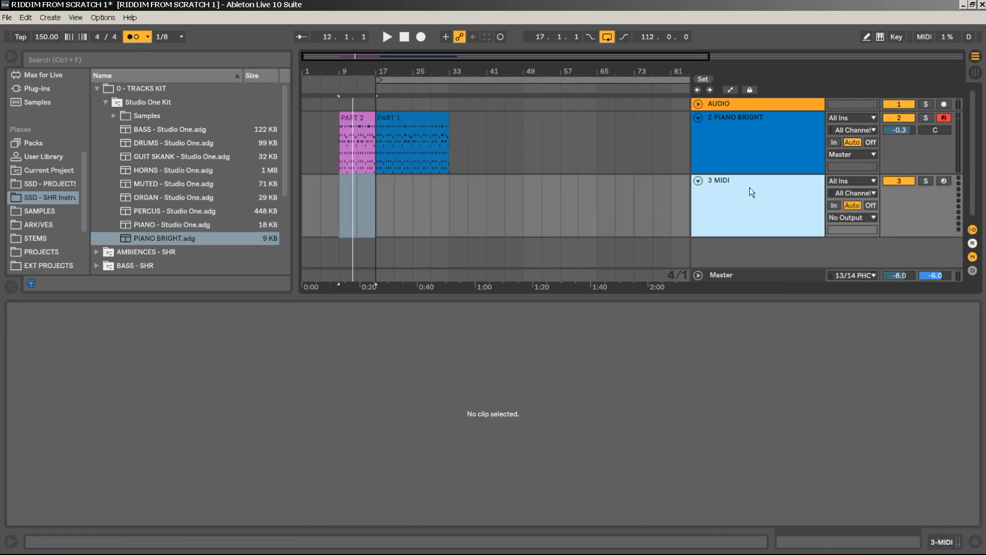
pyautogui.hotkey('ctrl', 'r')
pyautogui.write('STRUCTURE')
pyautogui.press('Return')
pyautogui.press('Left')
pyautogui.moveTo(734, 103); pyautogui.dragTo(734, 102)
pyautogui.click(698, 104)
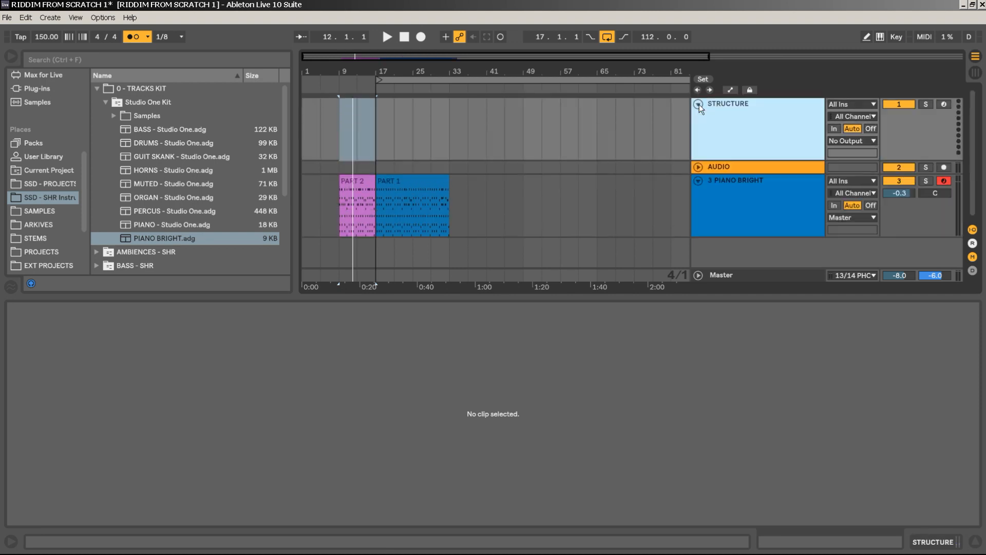
# Set the STRUCTURE track's MIDI input to No Input and fold the track.
pyautogui.click(860, 105)
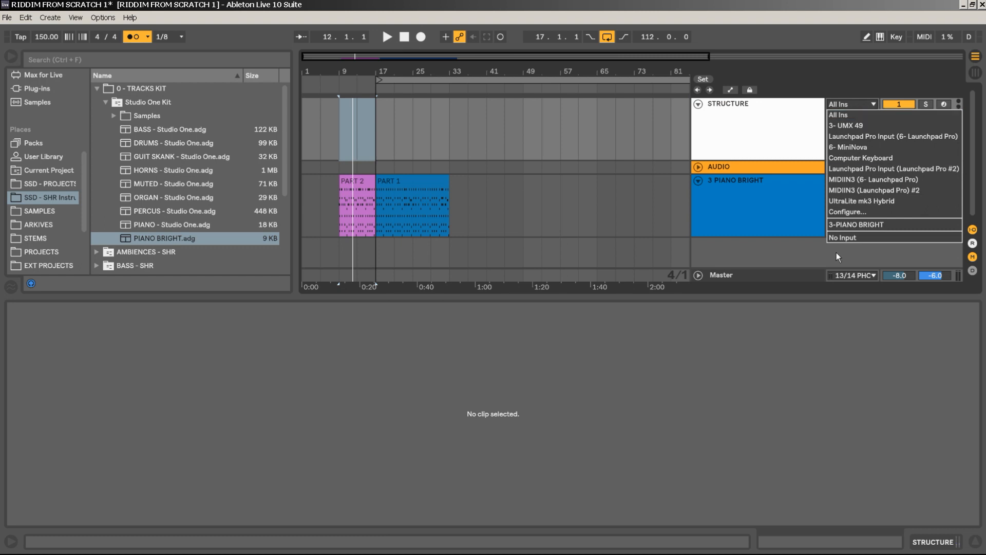
pyautogui.click(841, 236)
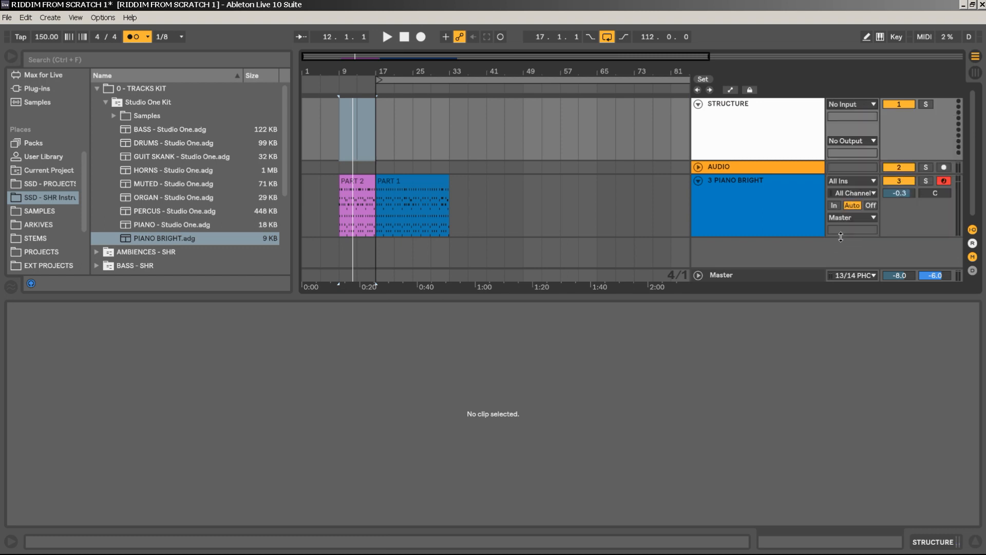
pyautogui.click(699, 104)
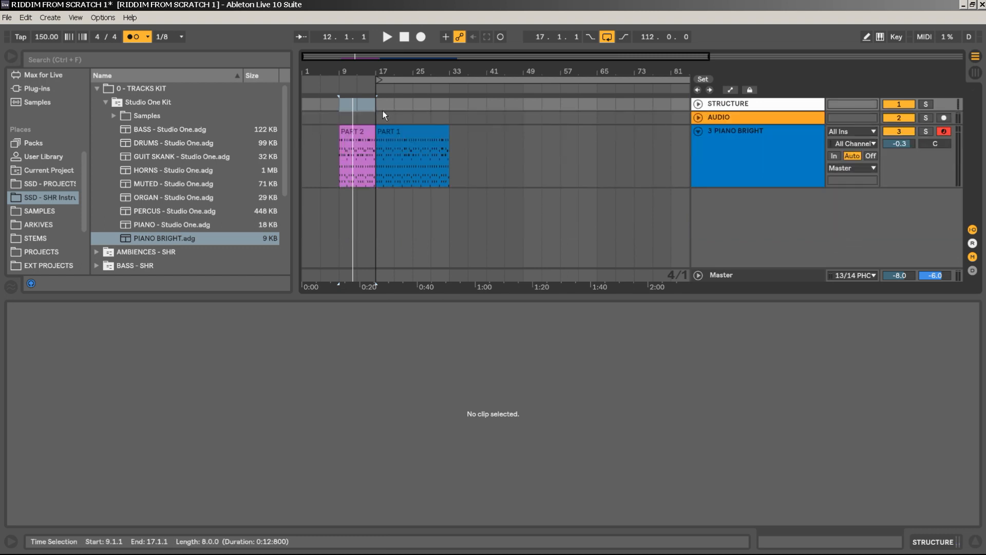
# Create an empty MIDI clip from bar 1 to bar 17 on the STRUCTURE track and name it INTRO.
pyautogui.moveTo(376, 106); pyautogui.dragTo(304, 105)
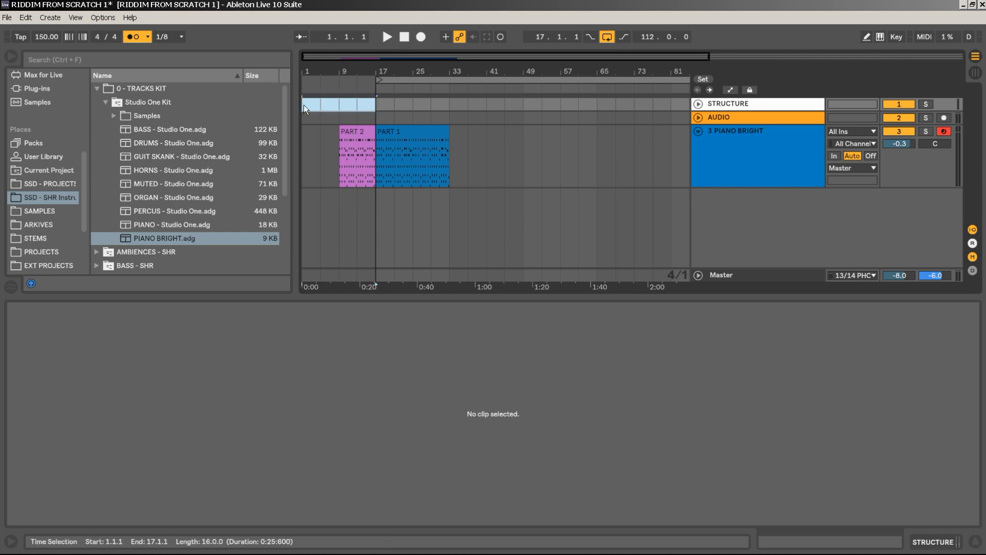
pyautogui.hotkey('ctrl', 'shift', 'm')
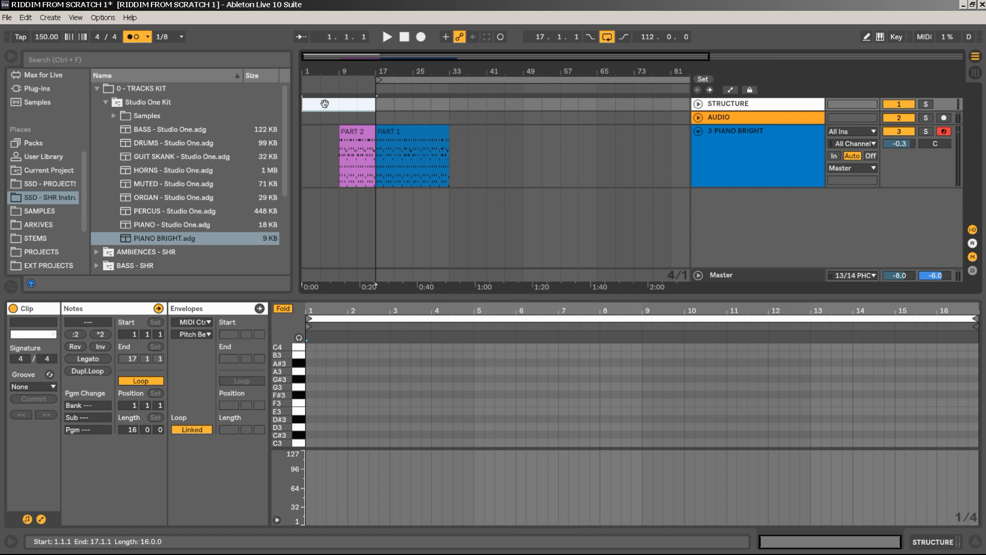
pyautogui.hotkey('ctrl', 'r')
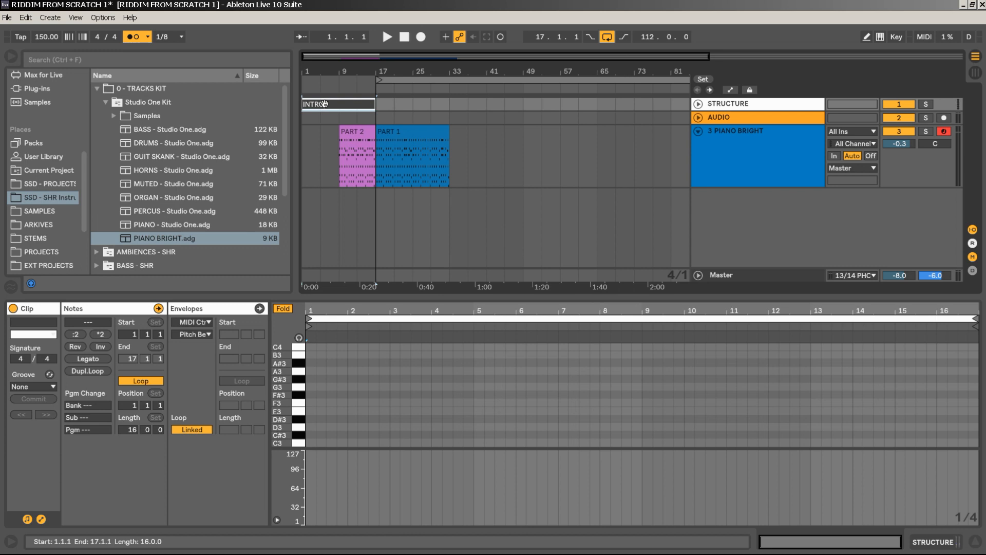
pyautogui.press('Return')
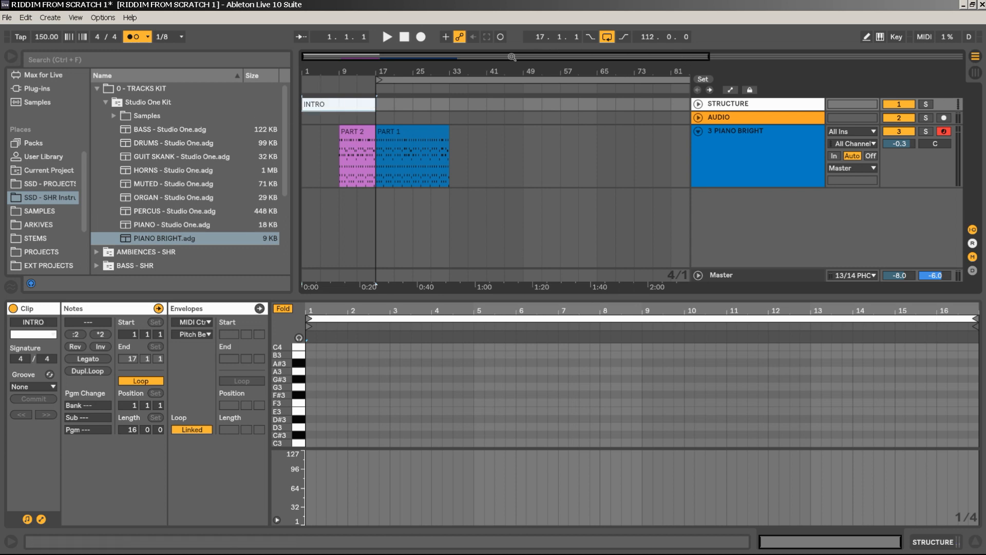
# Copy the PART 2 clip to bar 81 on the piano track.
pyautogui.moveTo(488, 68); pyautogui.dragTo(485, 45)
pyautogui.click(339, 141)
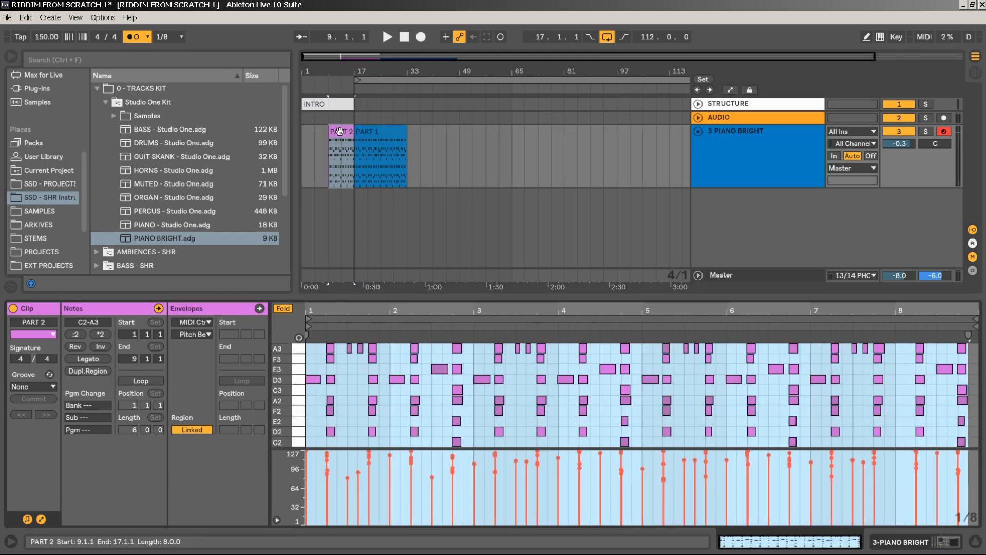
pyautogui.moveTo(339, 131); pyautogui.dragTo(576, 131)
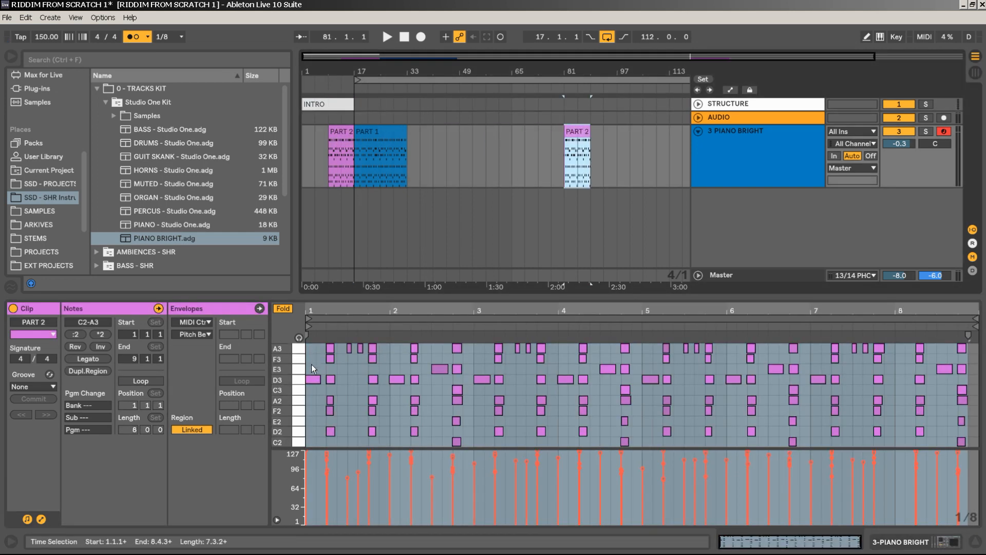
# Delete the opening D3 note from the PART 2 clip at bar 9 and play the clip.
pyautogui.click(339, 145)
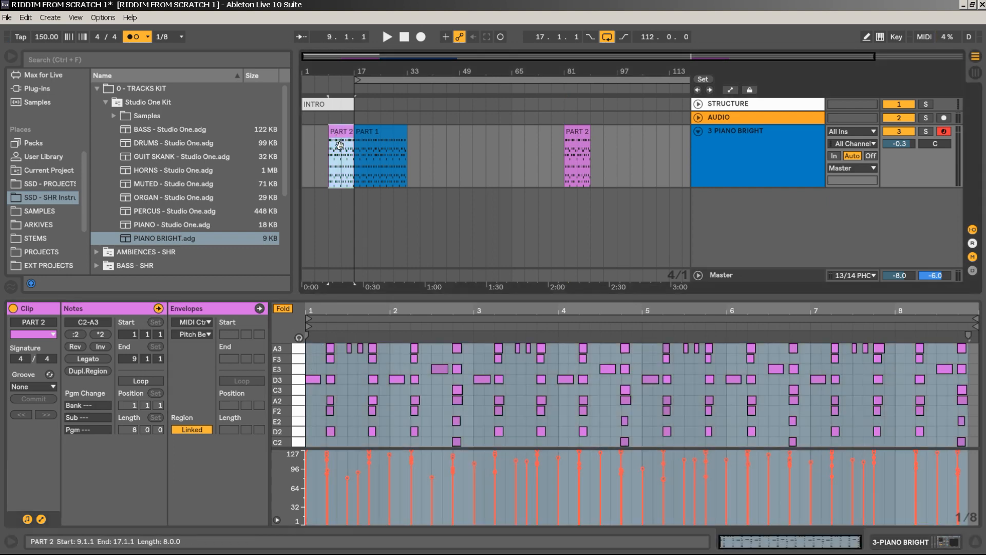
pyautogui.moveTo(312, 360); pyautogui.dragTo(316, 404)
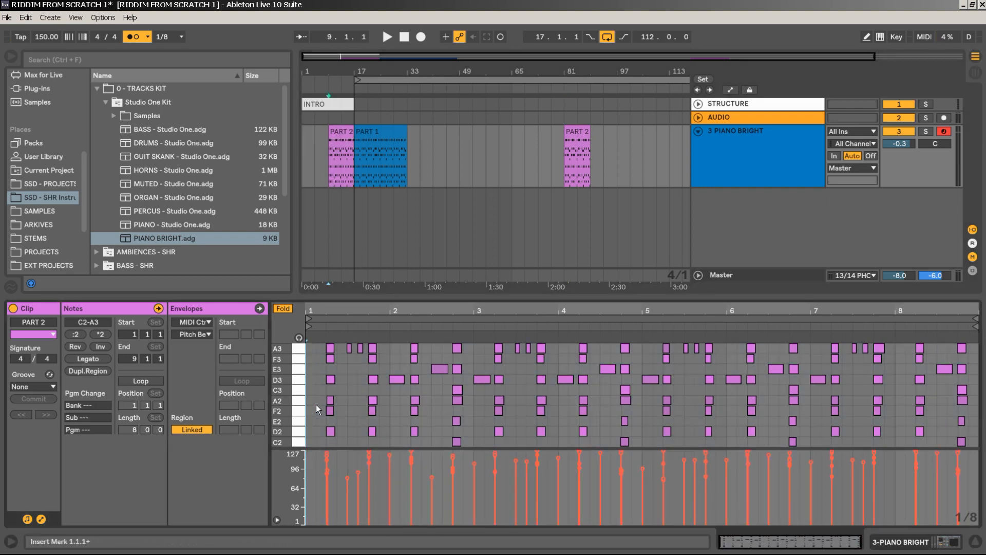
pyautogui.click(343, 132)
pyautogui.press('space')
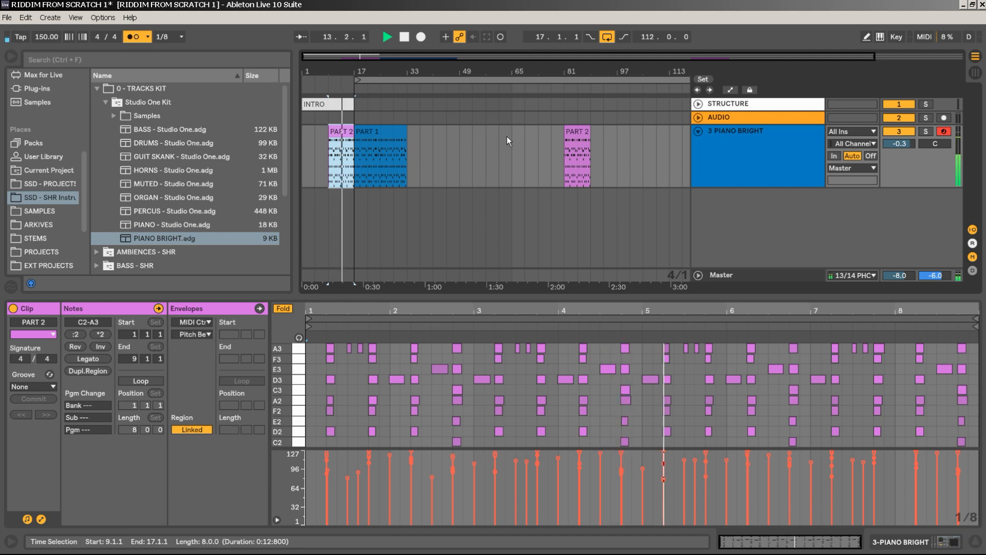
pyautogui.press('space')
# Consolidate the PART 1 clip.
pyautogui.click(380, 138)
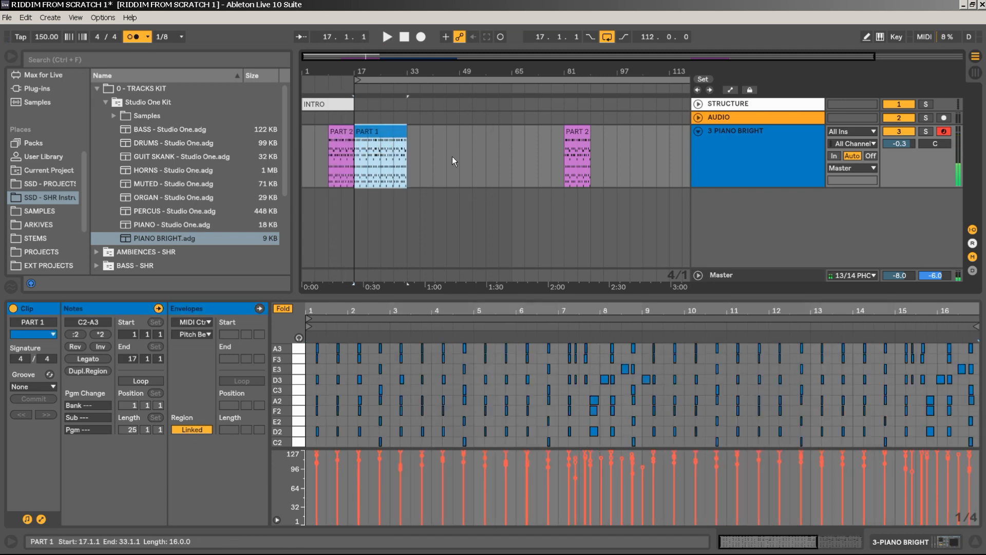
pyautogui.rightClick(379, 138)
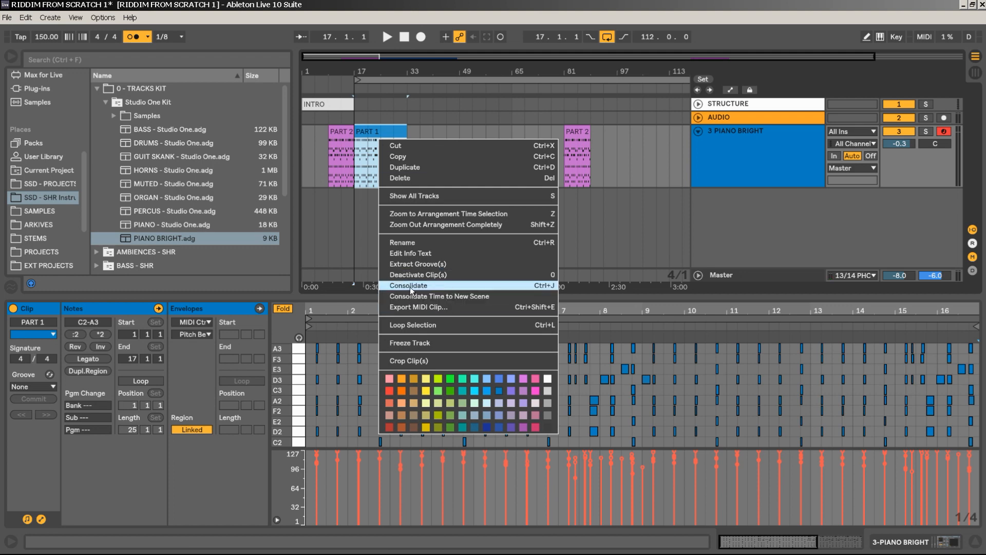
pyautogui.click(543, 286)
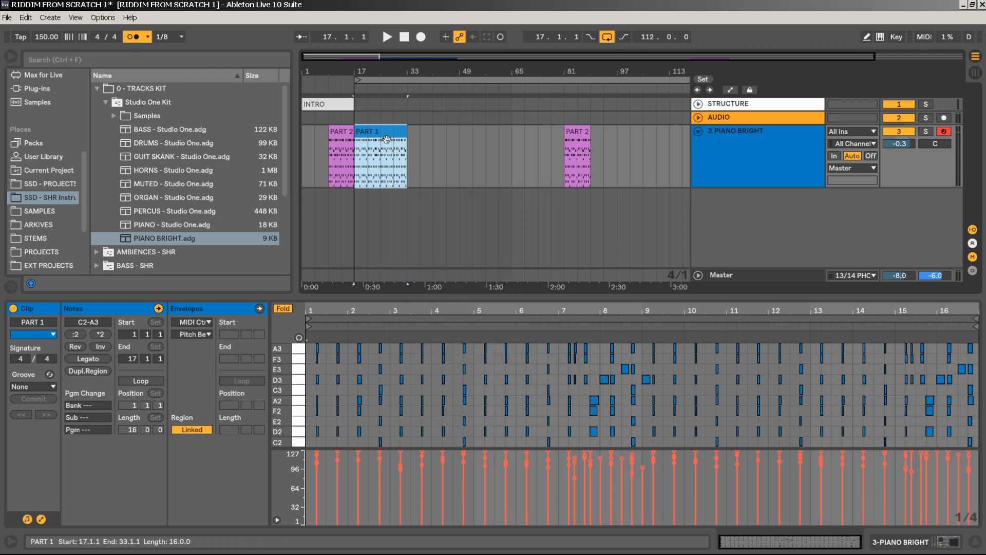
# Turn on looping for the PART 1 clip and extend it to bar 65.
pyautogui.moveTo(406, 137)
pyautogui.mouseDown()
pyautogui.moveTo(487, 137)
pyautogui.moveTo(395, 137)
pyautogui.moveTo(420, 136)
pyautogui.moveTo(407, 136)
pyautogui.mouseUp()
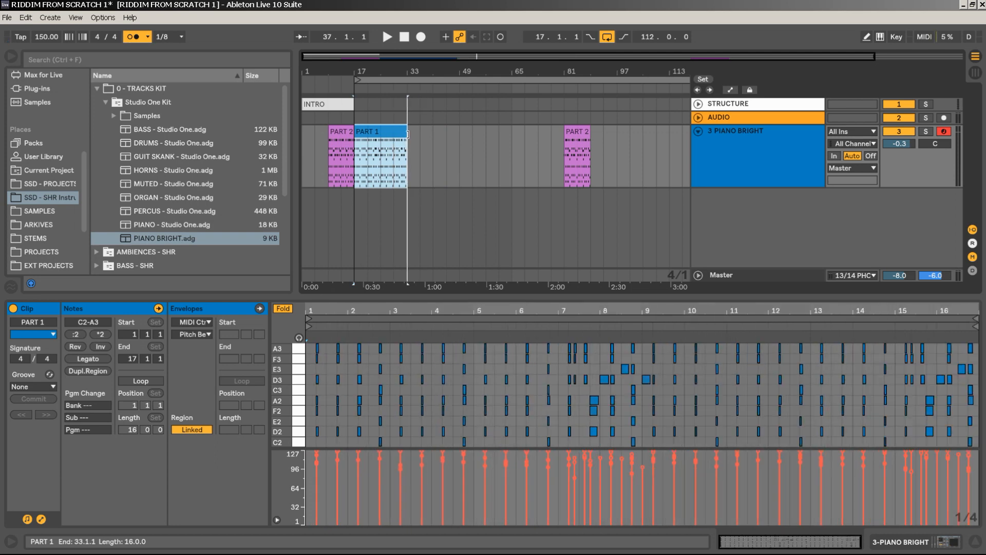
pyautogui.click(141, 381)
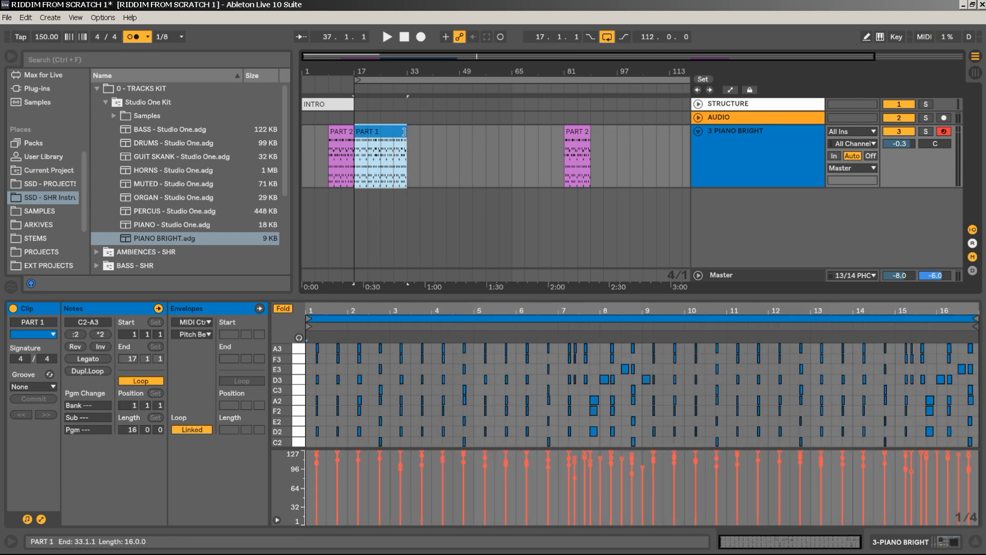
pyautogui.moveTo(404, 132); pyautogui.dragTo(508, 134)
# Move the PART 2 copy to bar 129 and set the arrangement loop to the span of the PART 1 clip.
pyautogui.moveTo(459, 71); pyautogui.dragTo(439, 72)
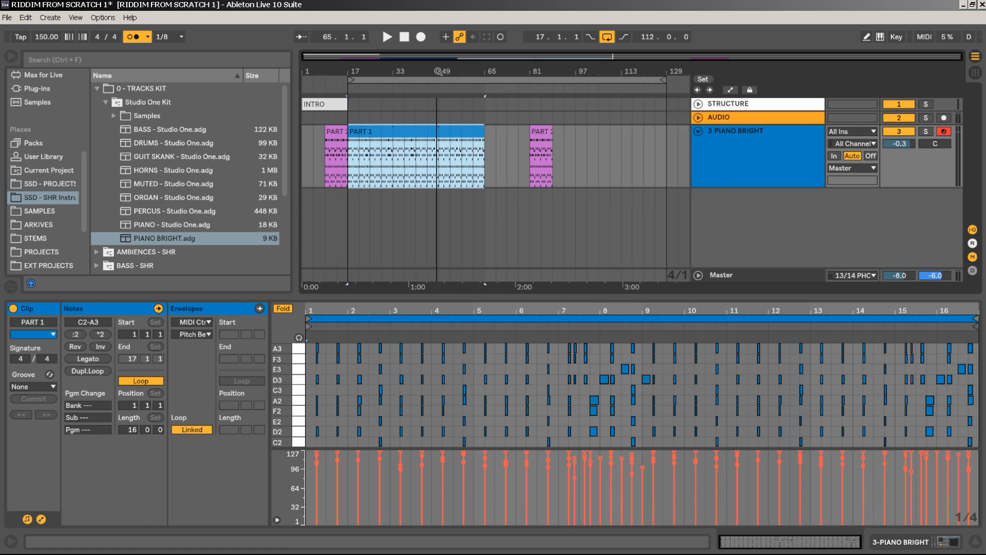
pyautogui.moveTo(534, 142); pyautogui.dragTo(659, 142)
pyautogui.click(399, 136)
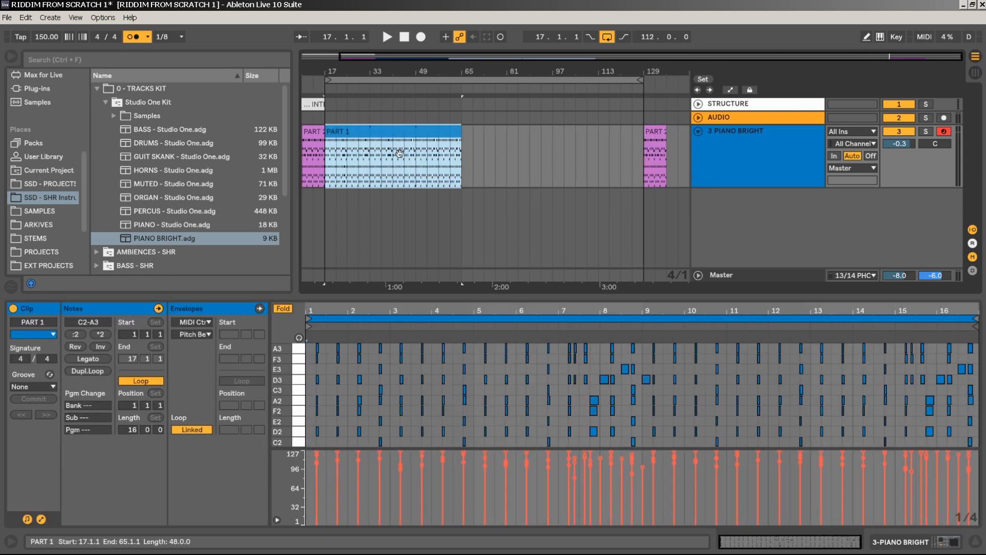
pyautogui.hotkey('ctrl', 'l')
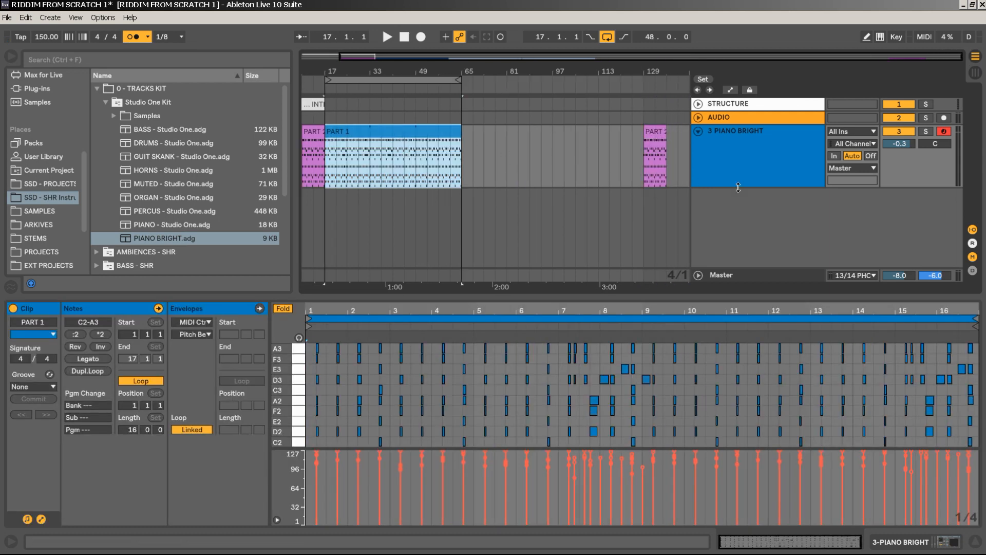
# Insert a new MIDI track below the piano, load the BASS - Studio One.adg rack onto it and arm it for recording.
pyautogui.rightClick(740, 207)
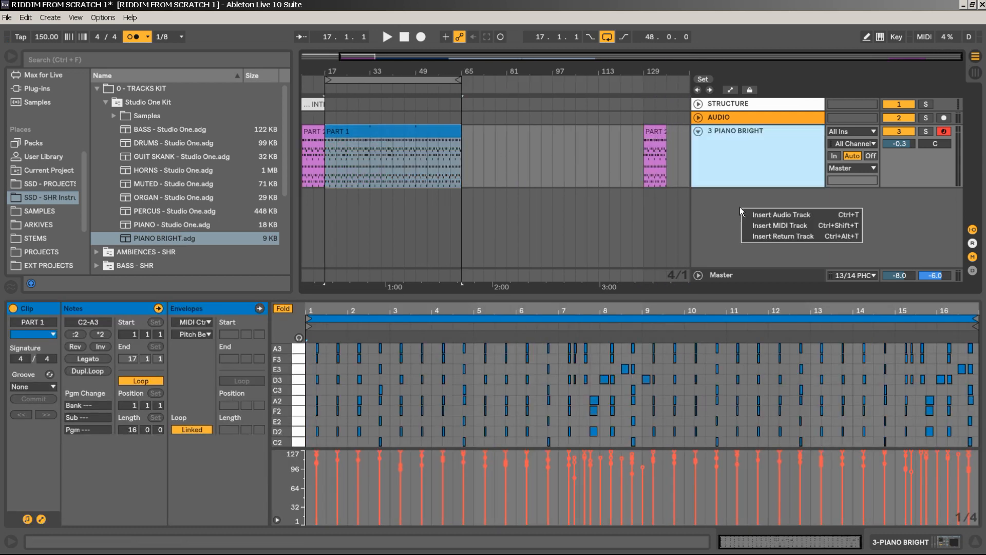
pyautogui.click(772, 225)
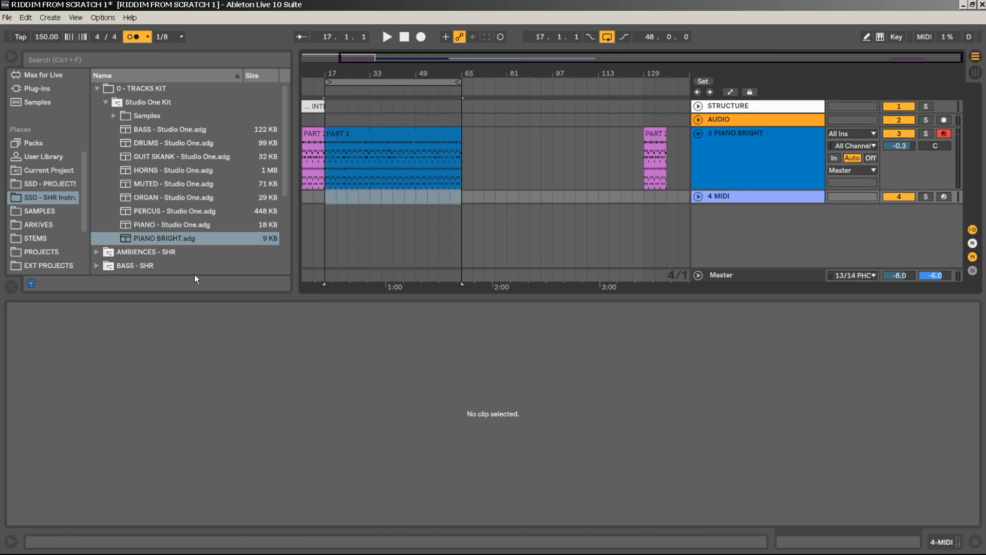
pyautogui.moveTo(157, 128); pyautogui.dragTo(758, 198)
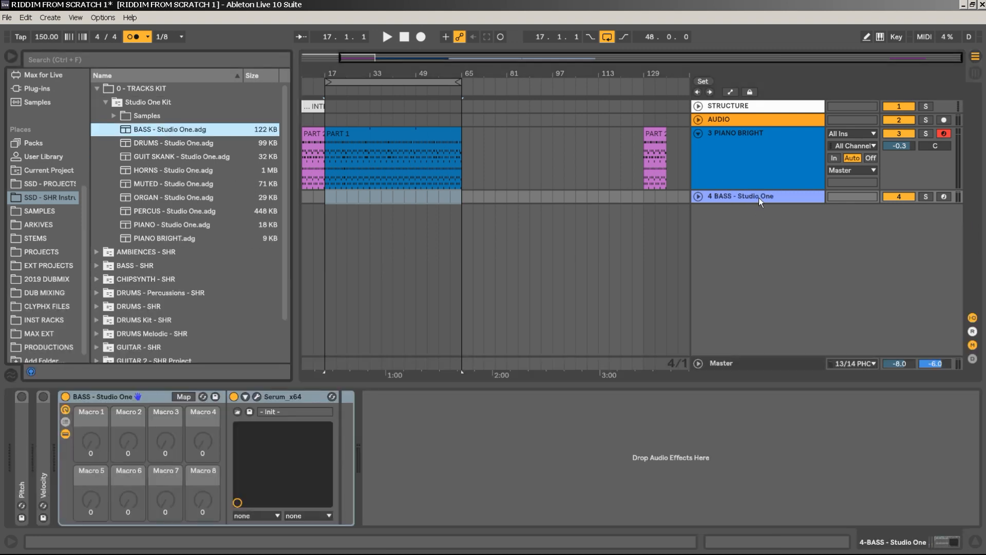
pyautogui.click(944, 196)
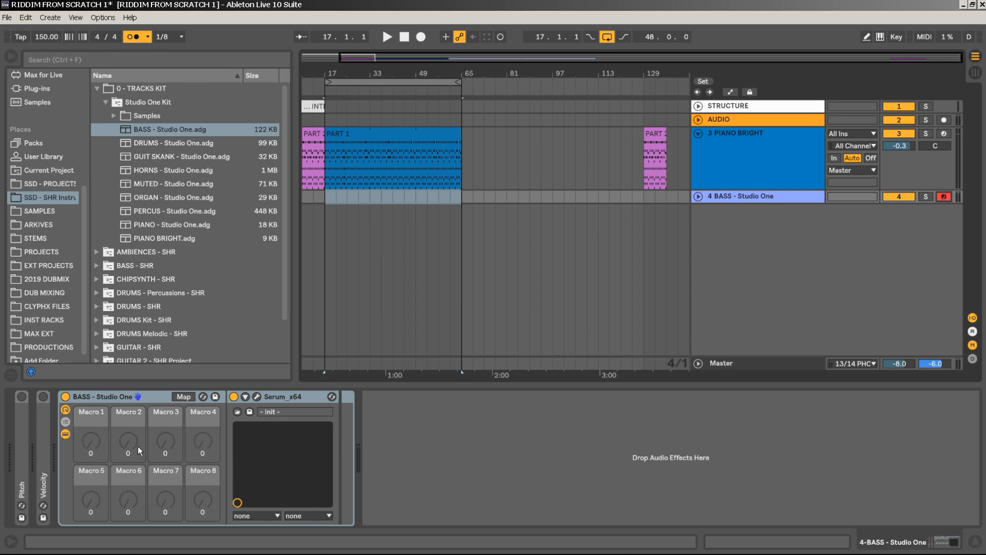
# Inspect the bass track's Serum oscillator and FX settings, including the filter cutoff, and close the plug-in window.
pyautogui.click(258, 396)
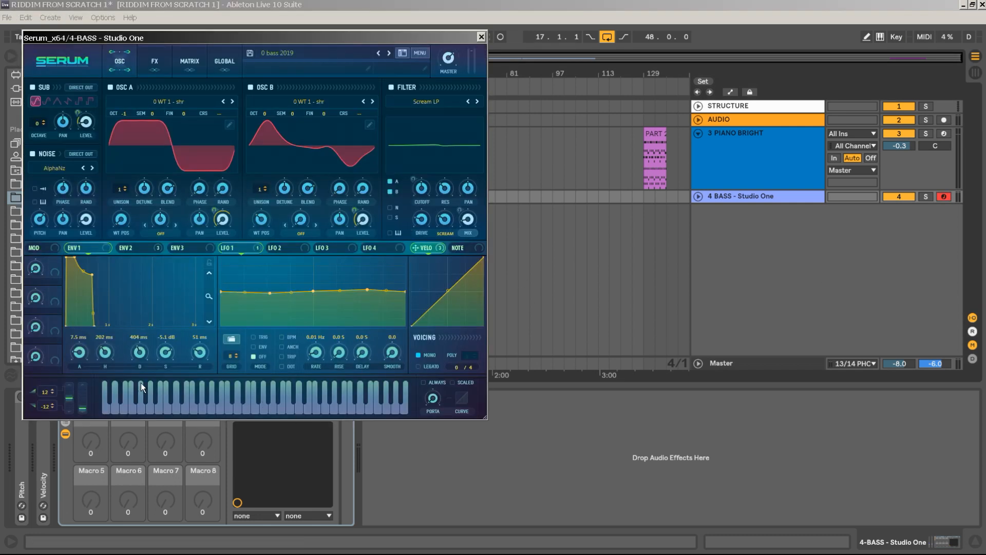
pyautogui.click(157, 62)
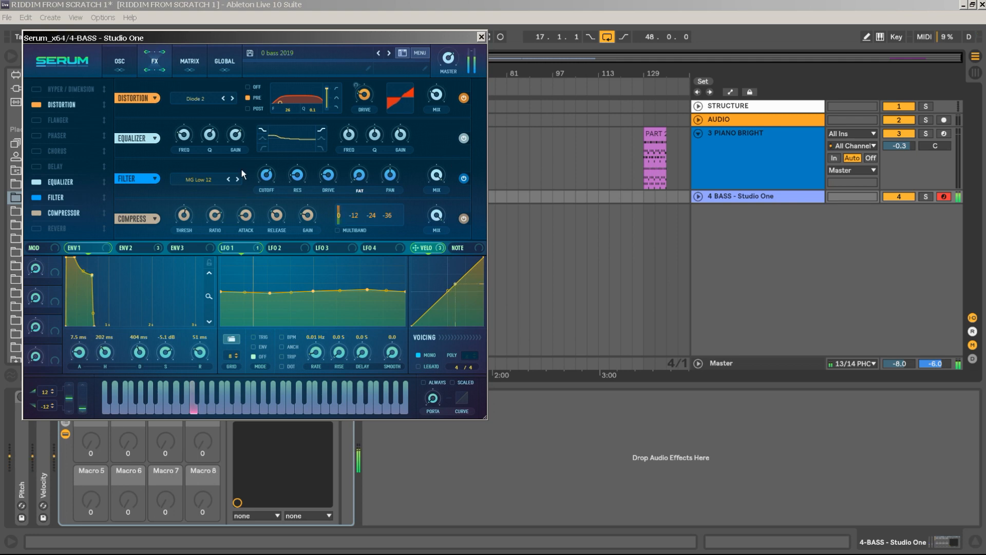
pyautogui.moveTo(270, 172)
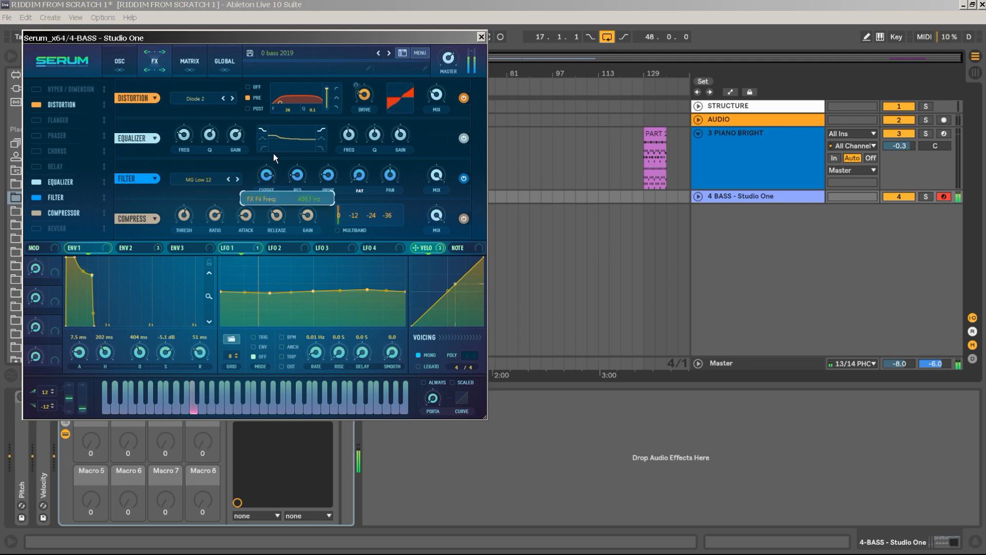
pyautogui.moveTo(274, 154); pyautogui.dragTo(273, 154)
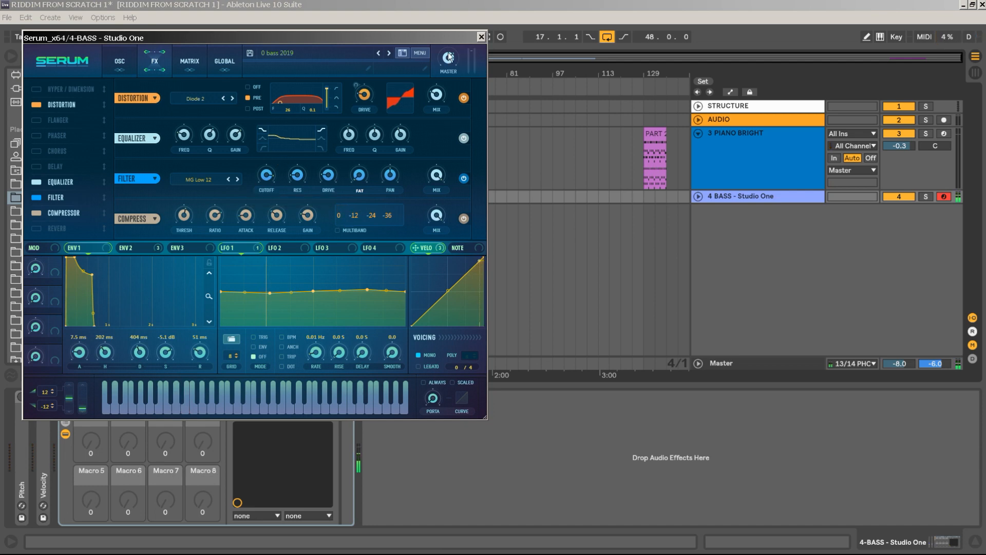
pyautogui.click(481, 37)
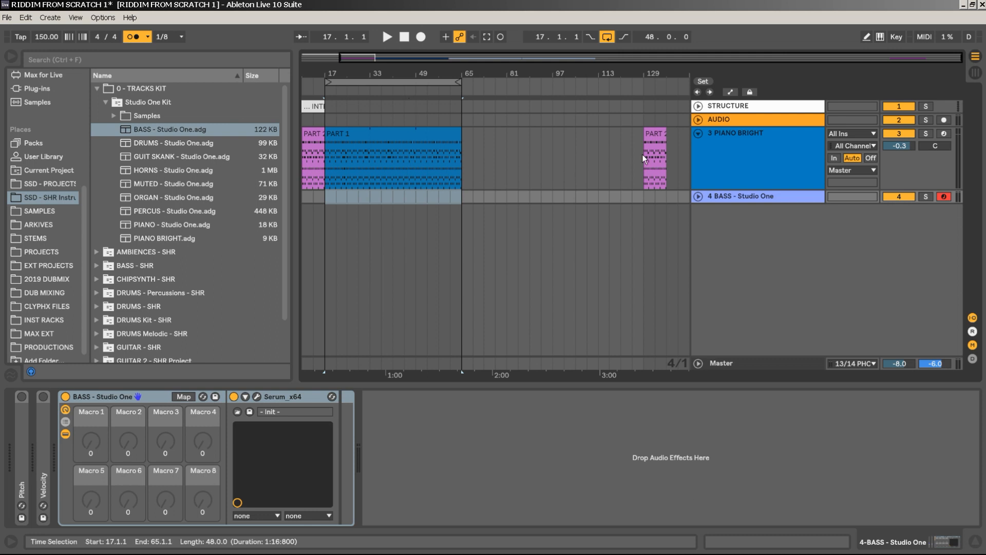
# Fold the piano track and record a bass line on the BASS - Studio One track from bar 17 to about bar 33.
pyautogui.press('space')
pyautogui.click(698, 134)
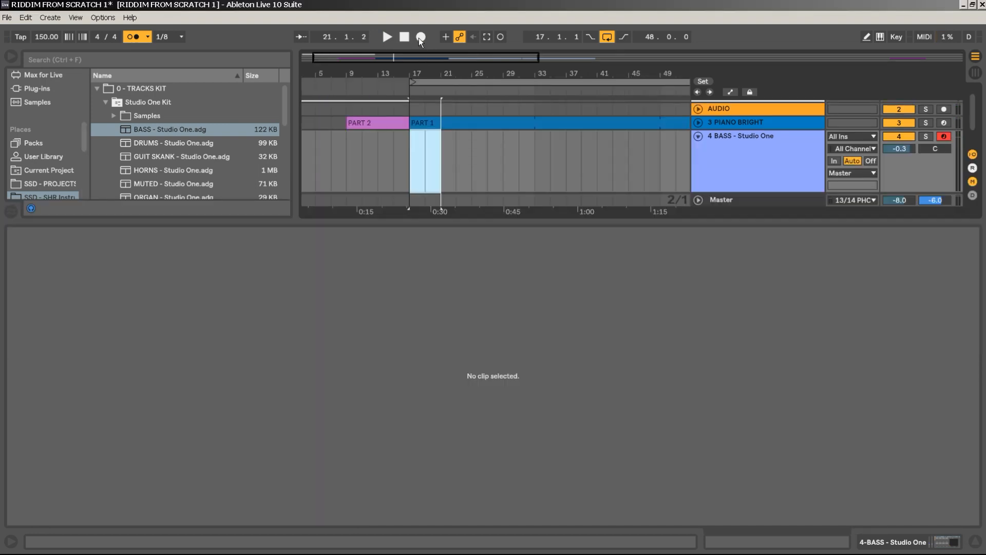
pyautogui.click(420, 38)
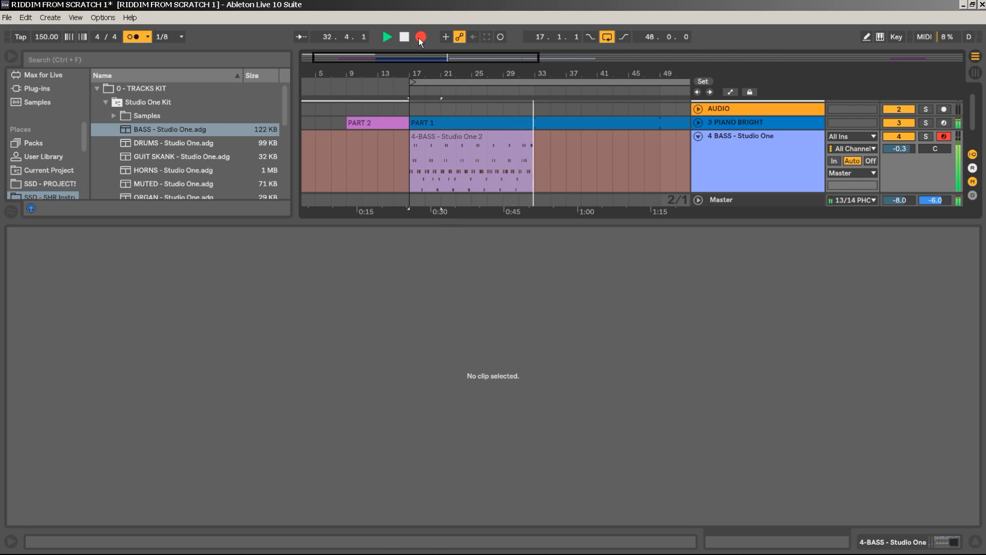
pyautogui.press('space')
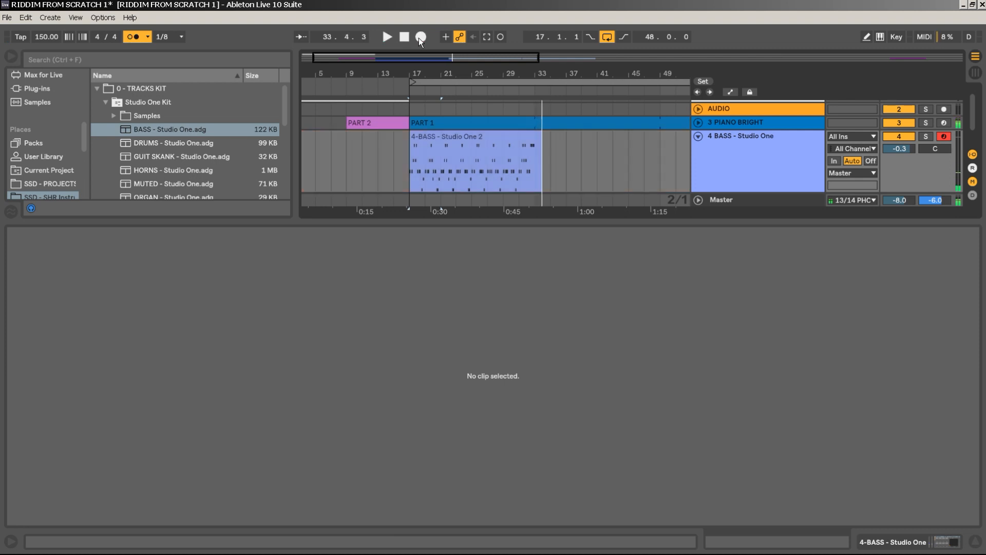
# Quantize the note starts of the recorded bass clip to the current grid and play the clip.
pyautogui.click(476, 136)
pyautogui.rightClick(648, 280)
pyautogui.click(716, 299)
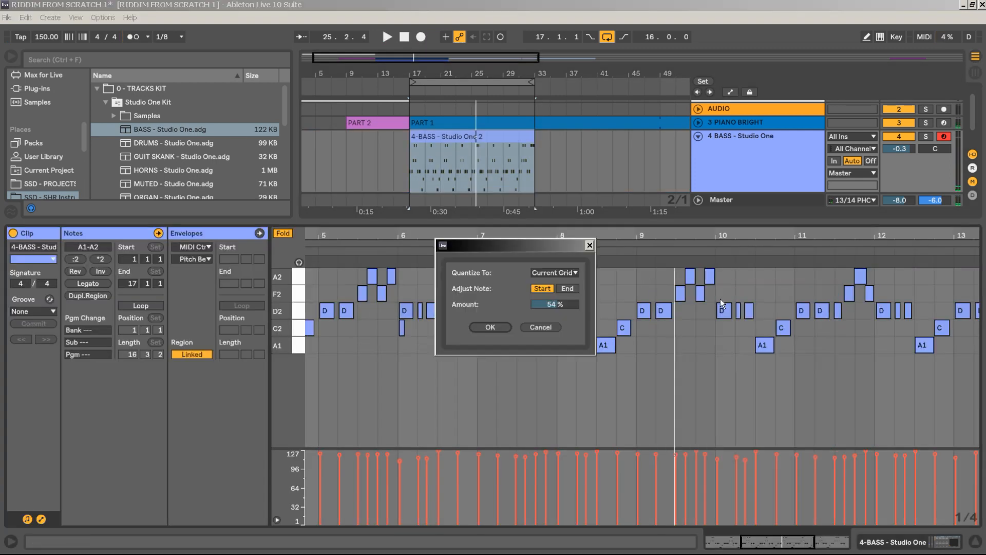
pyautogui.click(562, 304)
pyautogui.click(491, 328)
pyautogui.press('space')
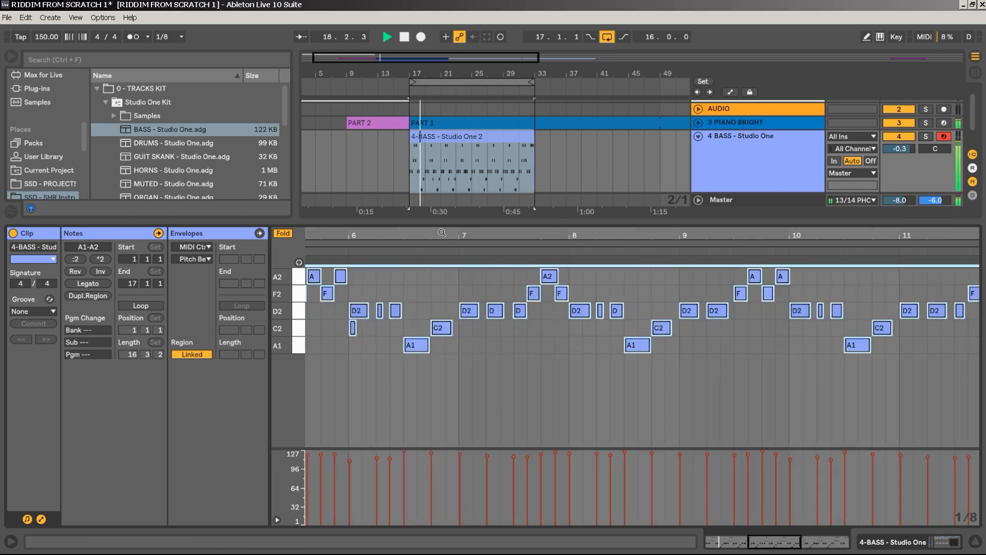
# Delete the short stray C2 notes at the starts of bars 4 and 6 in the bass clip.
pyautogui.moveTo(415, 264); pyautogui.dragTo(447, 252)
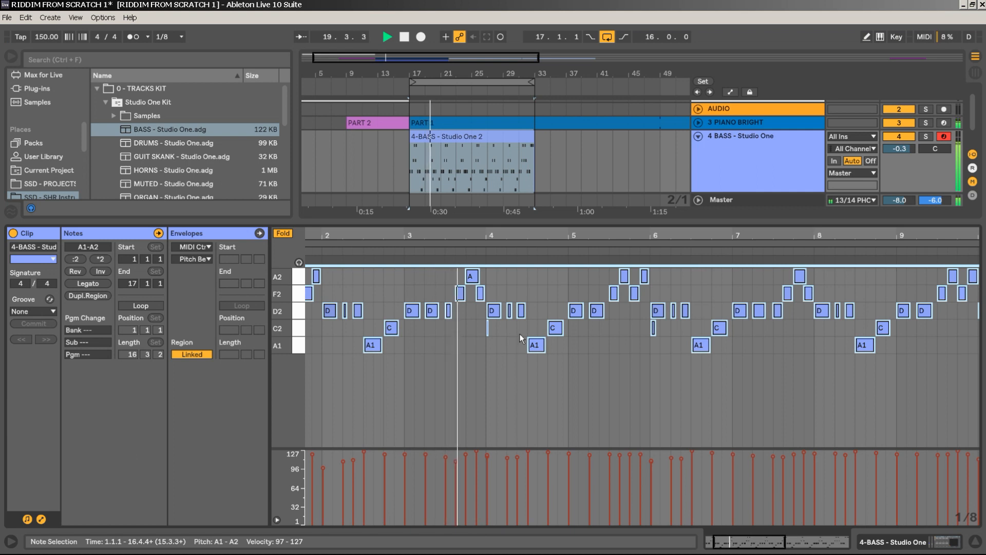
pyautogui.moveTo(519, 334); pyautogui.dragTo(467, 334)
pyautogui.press('Delete')
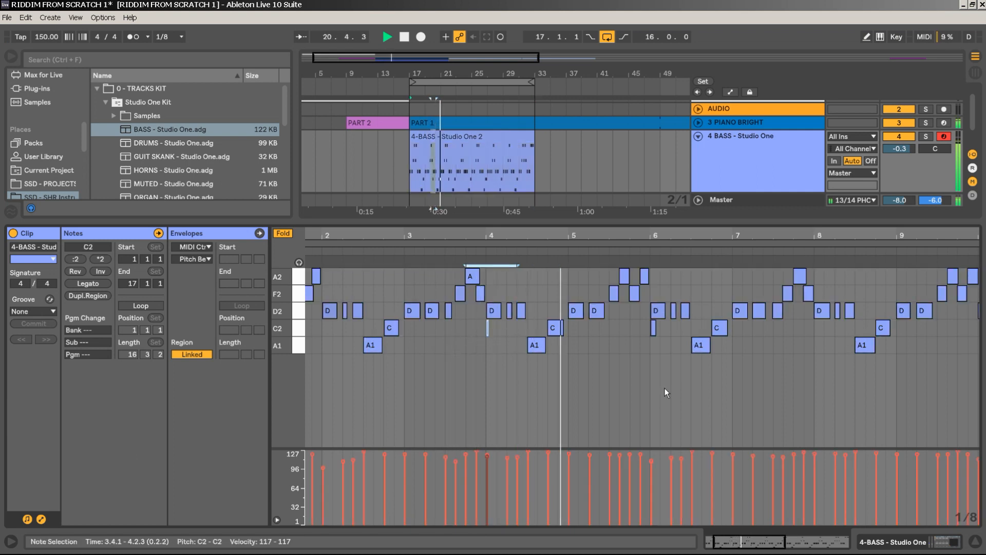
pyautogui.click(672, 359)
pyautogui.doubleClick(654, 328)
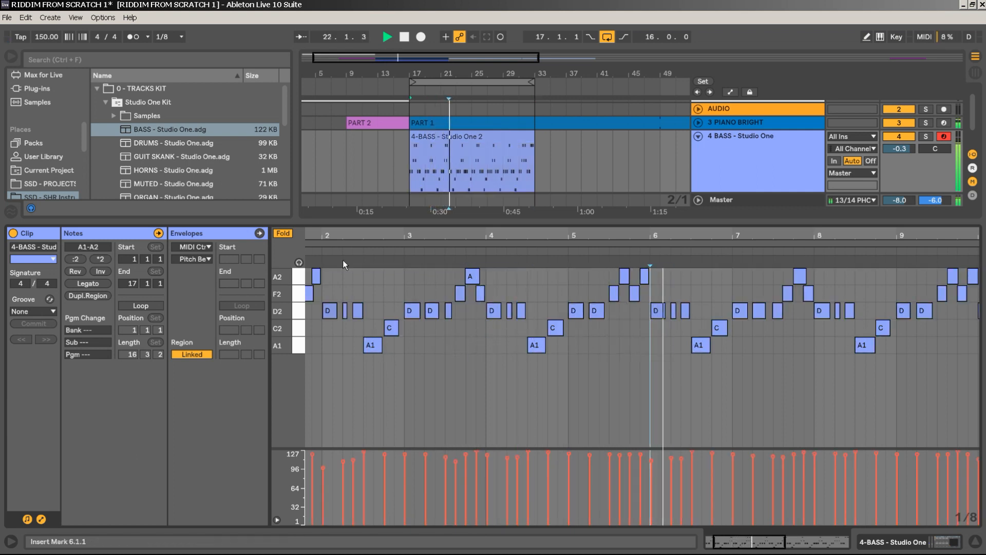
# Restart playback and slightly lengthen the D2 notes in bars 1, 3 and 7 of the bass clip.
pyautogui.hscroll(-2, 642, 360)
pyautogui.press('space')
pyautogui.press('space')
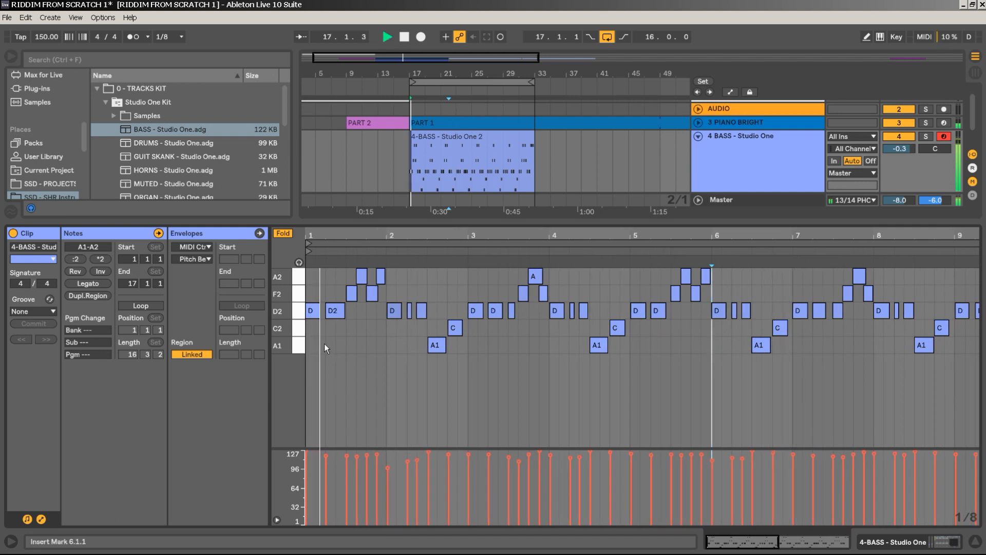
pyautogui.moveTo(319, 317); pyautogui.dragTo(322, 317)
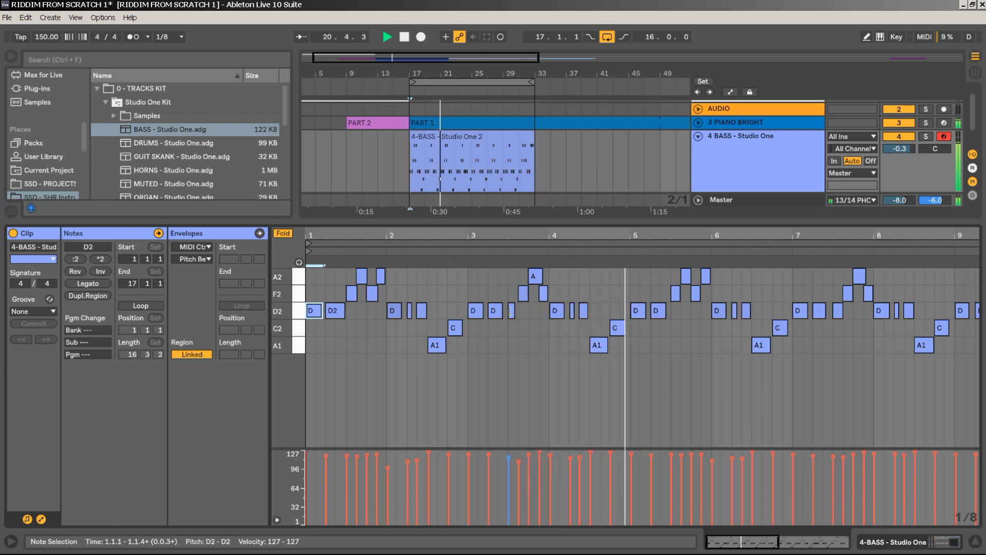
pyautogui.moveTo(514, 312); pyautogui.dragTo(516, 312)
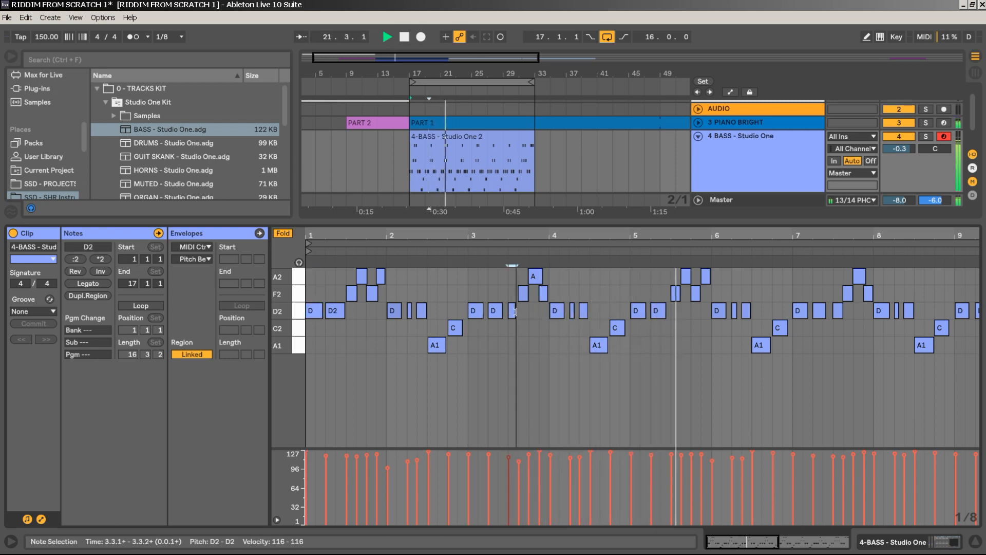
pyautogui.click(483, 312)
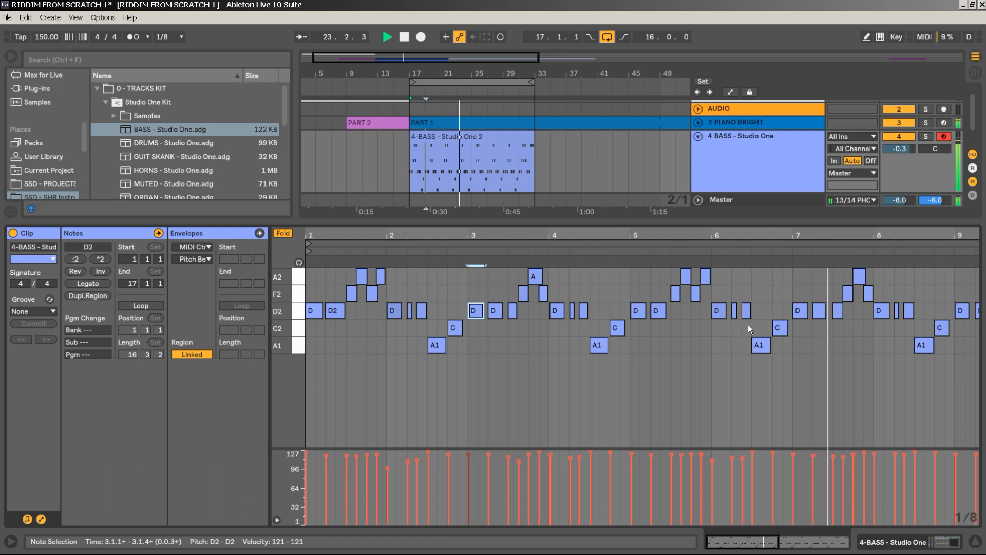
pyautogui.moveTo(802, 295); pyautogui.dragTo(826, 312)
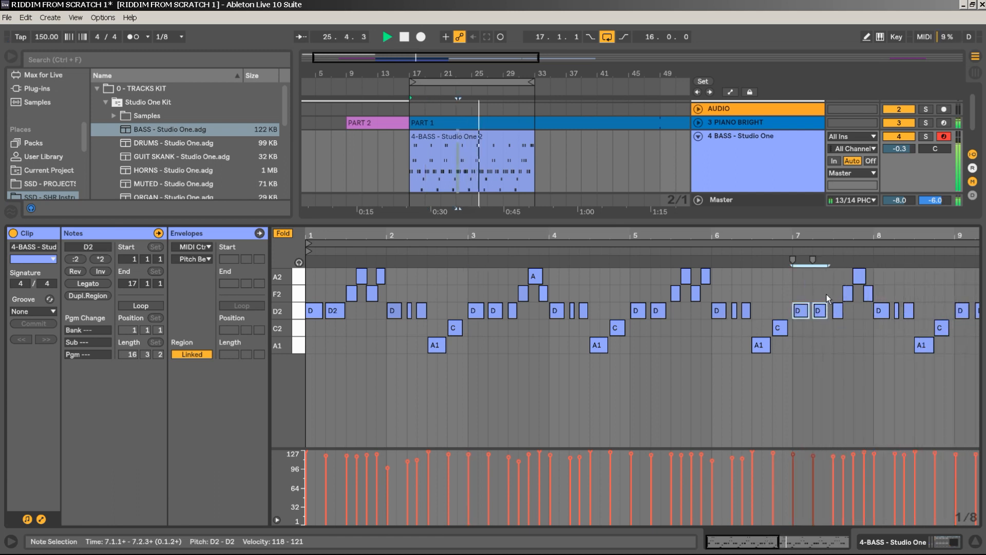
pyautogui.moveTo(829, 314); pyautogui.dragTo(831, 313)
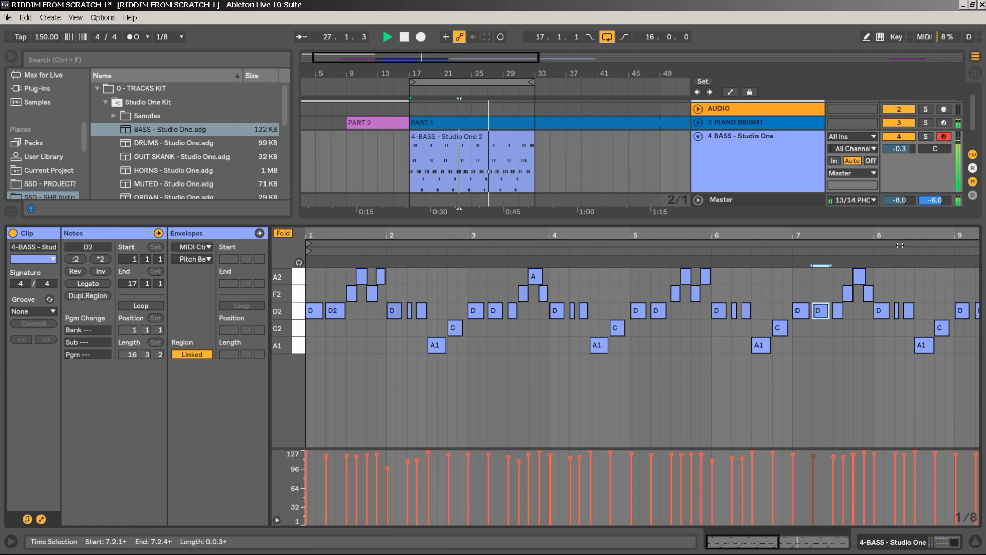
# Check the remaining bars of the bass clip up to its end and replay the clip from bar 17.
pyautogui.moveTo(913, 238); pyautogui.dragTo(352, 238)
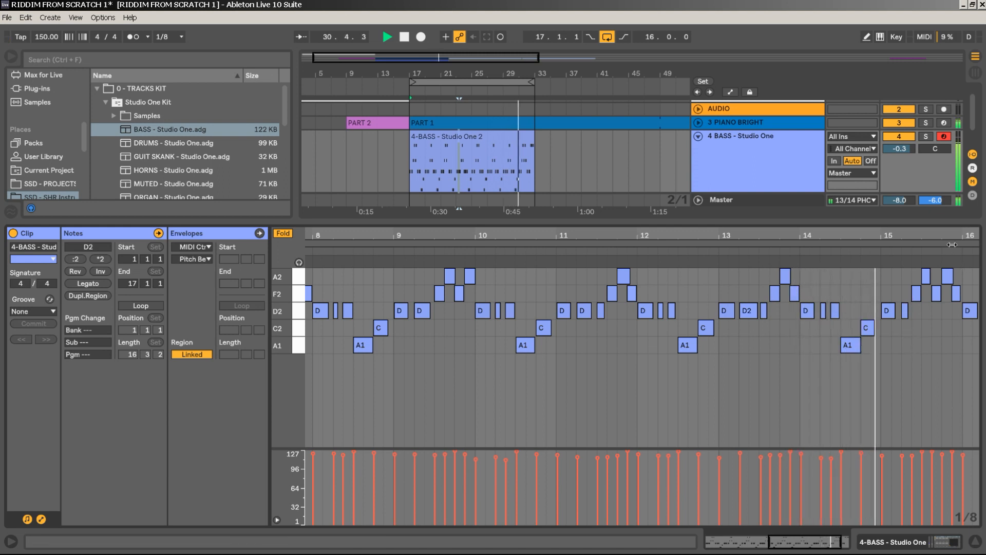
pyautogui.moveTo(957, 234); pyautogui.dragTo(892, 234)
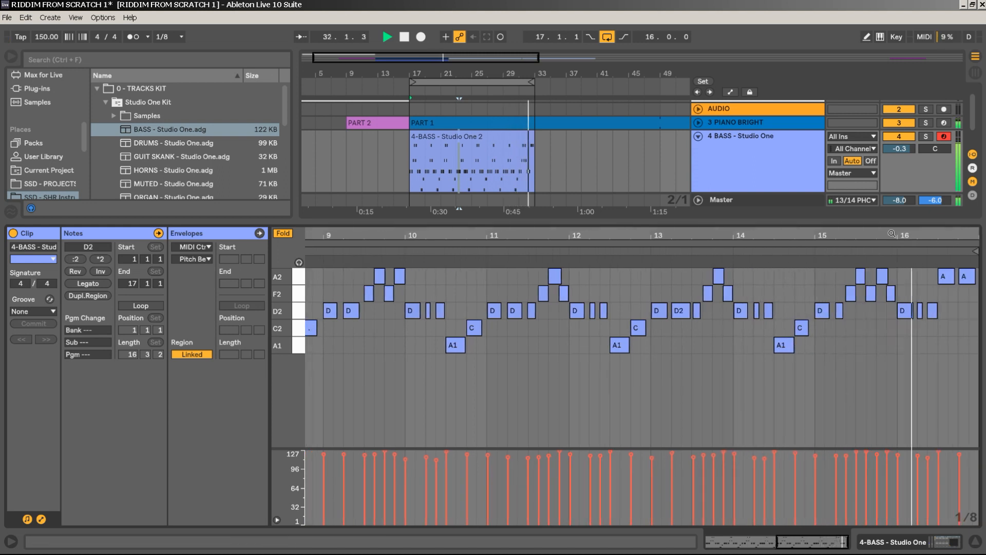
pyautogui.press('space')
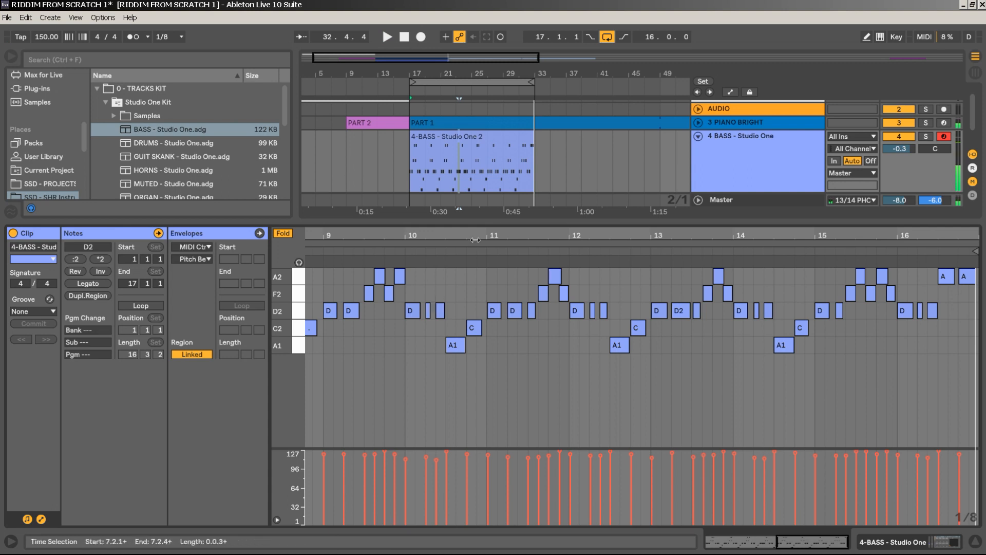
pyautogui.moveTo(662, 236); pyautogui.dragTo(818, 237)
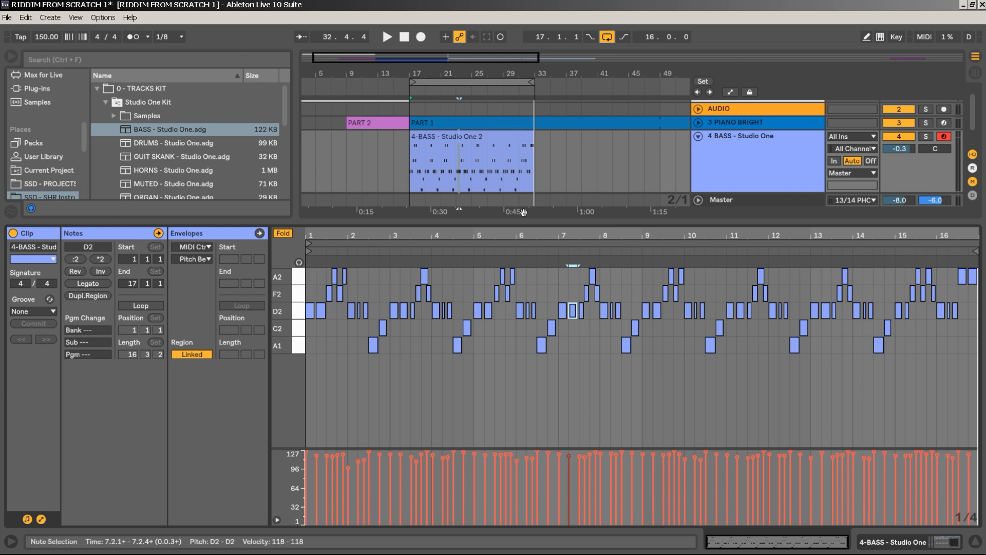
pyautogui.click(463, 154)
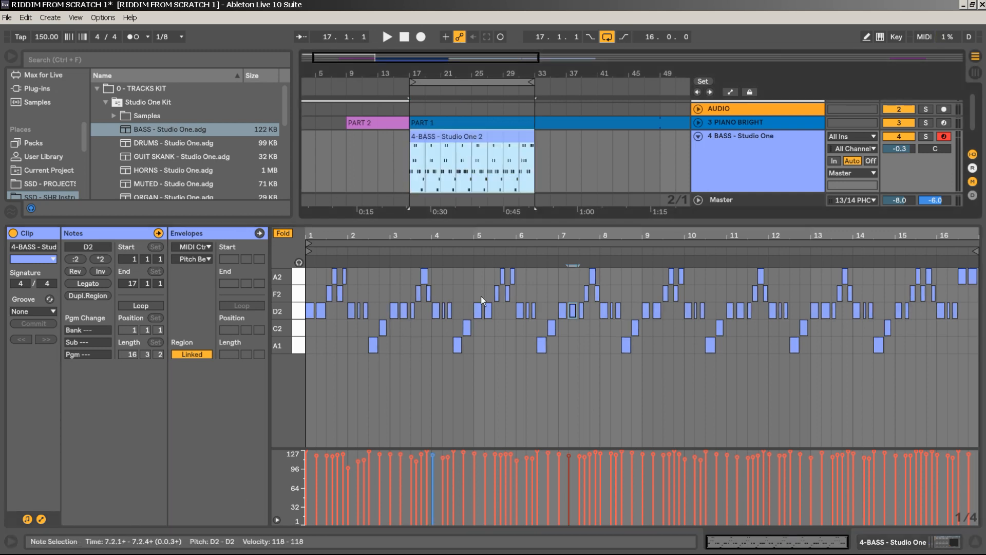
pyautogui.click(511, 231)
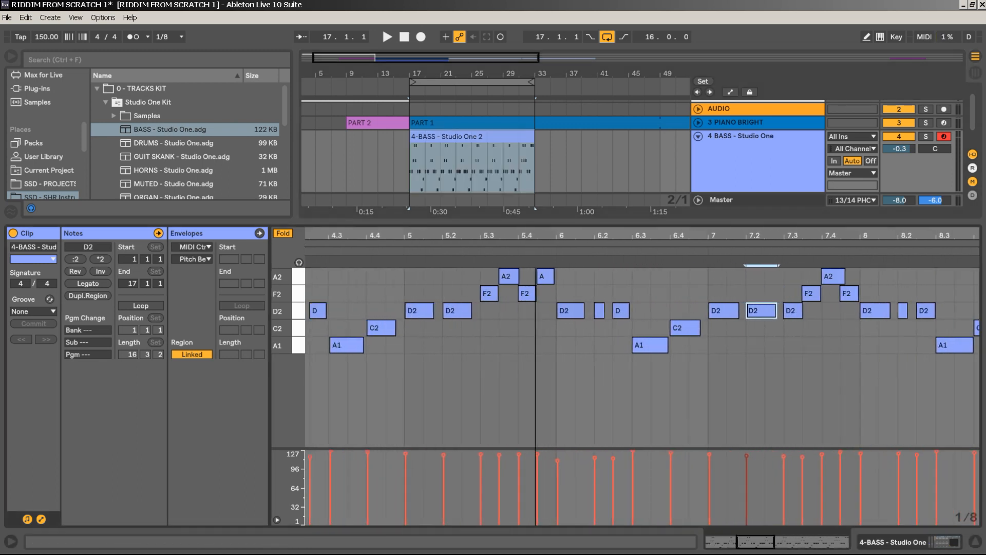
pyautogui.click(397, 314)
pyautogui.press('space')
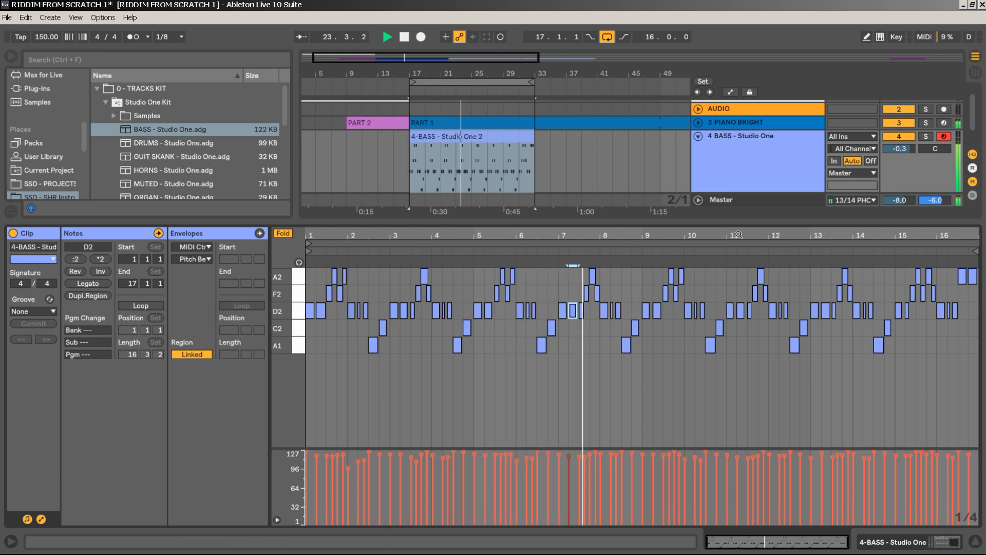
# Slightly lengthen the C2 notes on beat 4 of bars 8, 10 and 14 in the bass clip.
pyautogui.moveTo(738, 235); pyautogui.dragTo(735, 275)
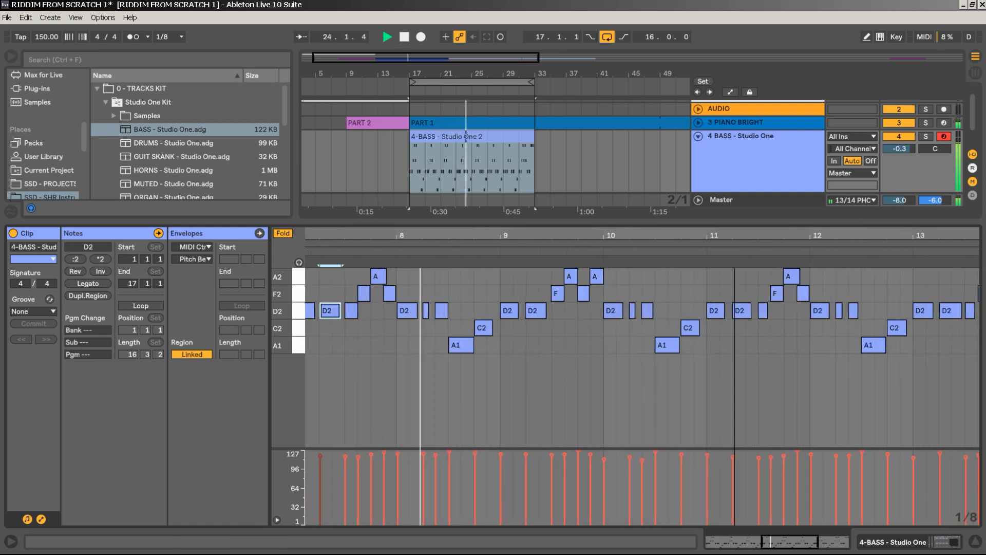
pyautogui.click(484, 328)
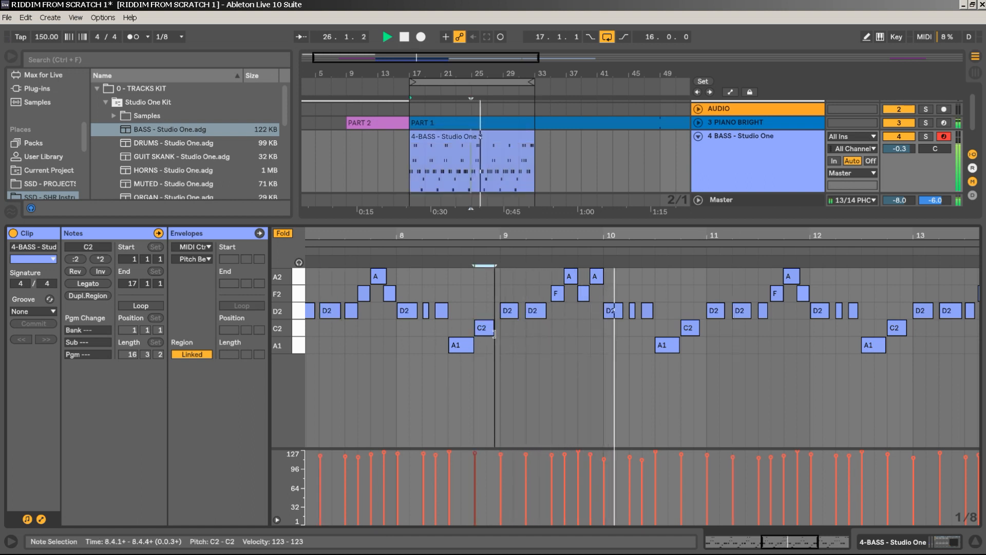
pyautogui.click(699, 328)
pyautogui.moveTo(700, 326); pyautogui.dragTo(703, 326)
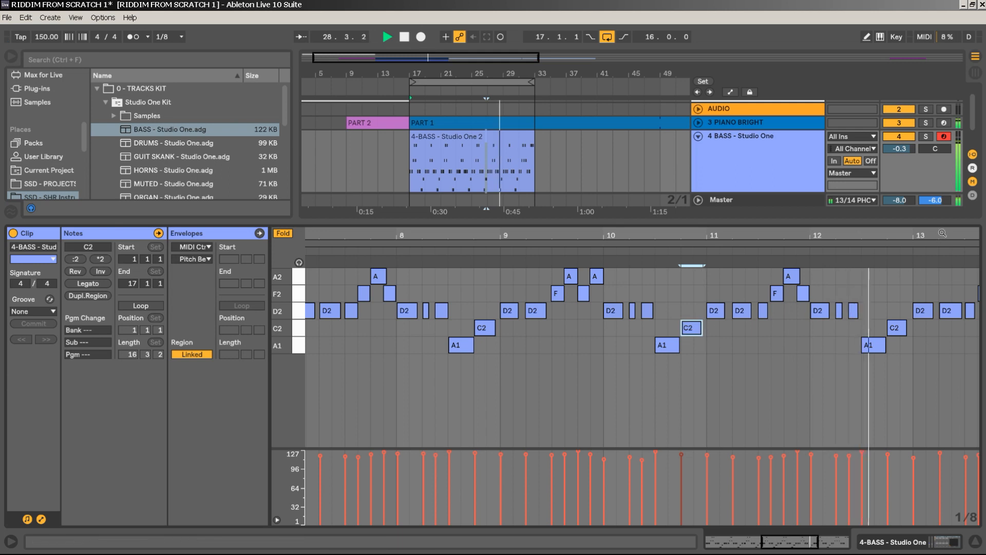
pyautogui.moveTo(957, 236); pyautogui.dragTo(610, 236)
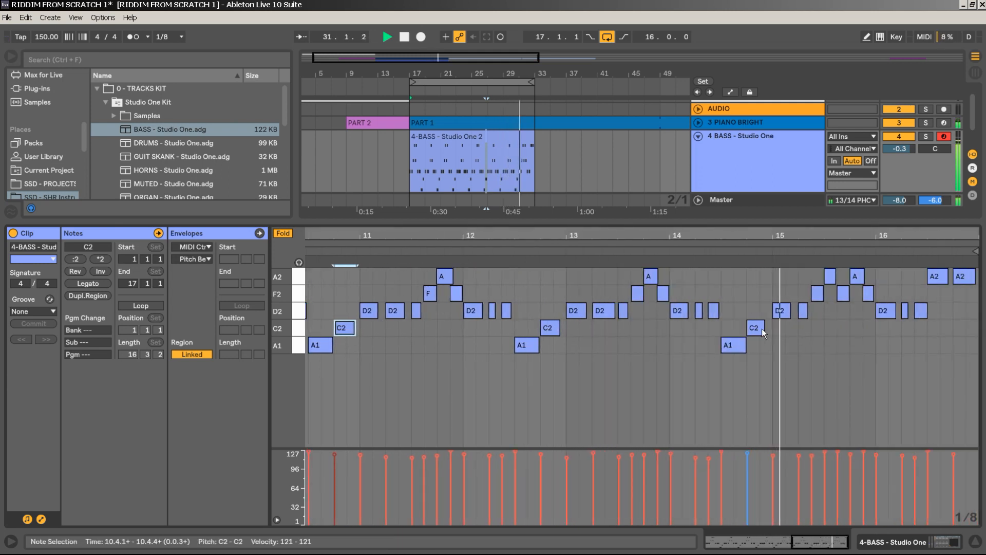
pyautogui.moveTo(765, 327); pyautogui.dragTo(768, 327)
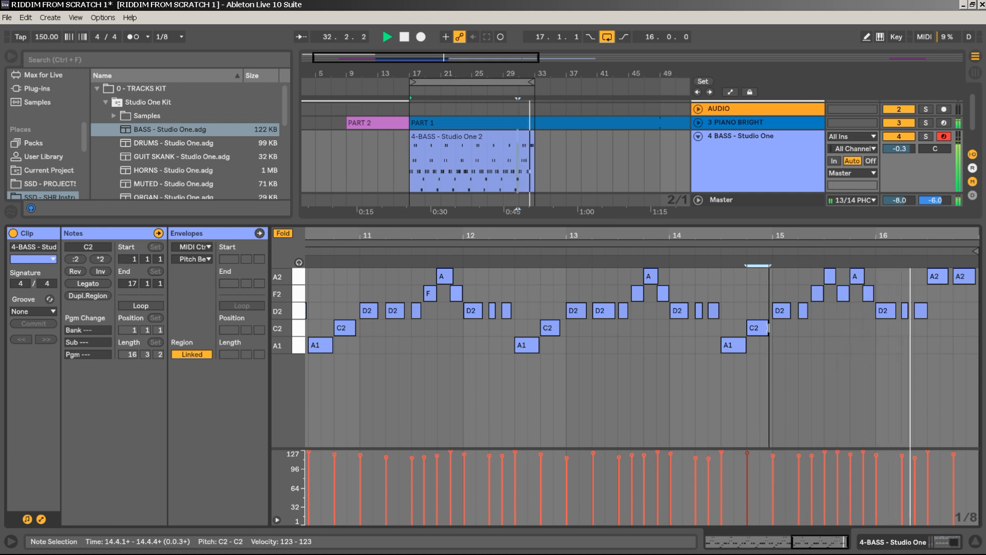
# Stop playback and consolidate the bass clip so it spans exactly bars 17 to 33.
pyautogui.press('space')
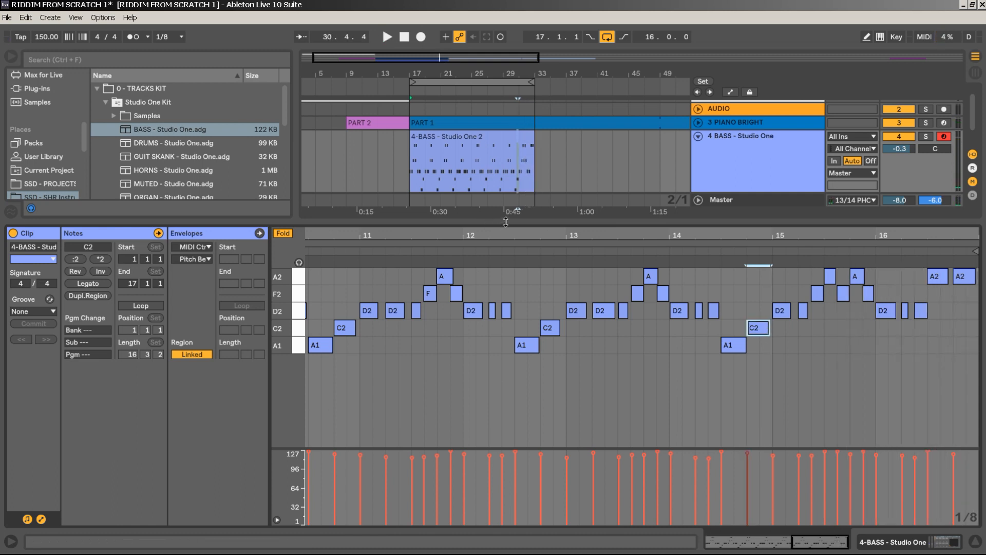
pyautogui.moveTo(506, 222); pyautogui.dragTo(486, 296)
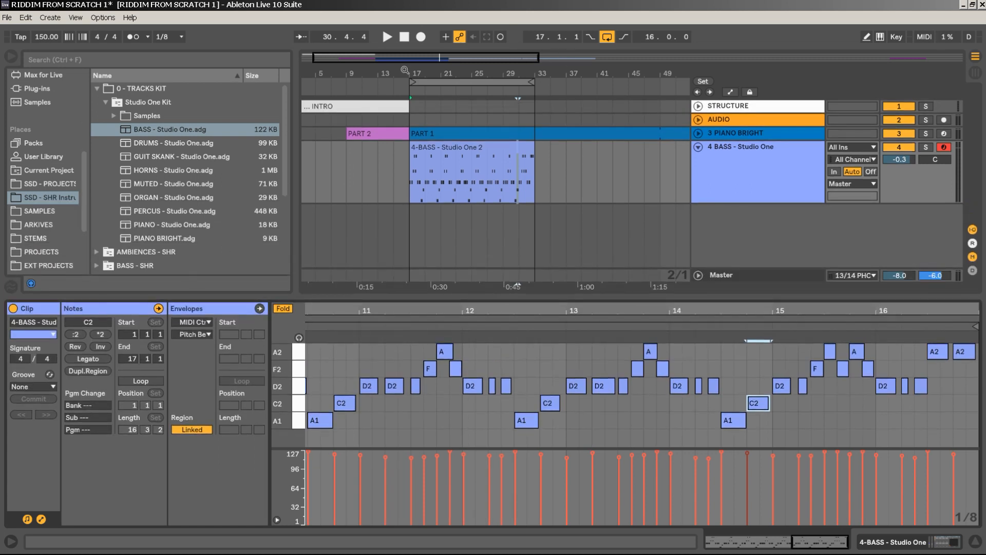
pyautogui.moveTo(428, 73); pyautogui.dragTo(428, 48)
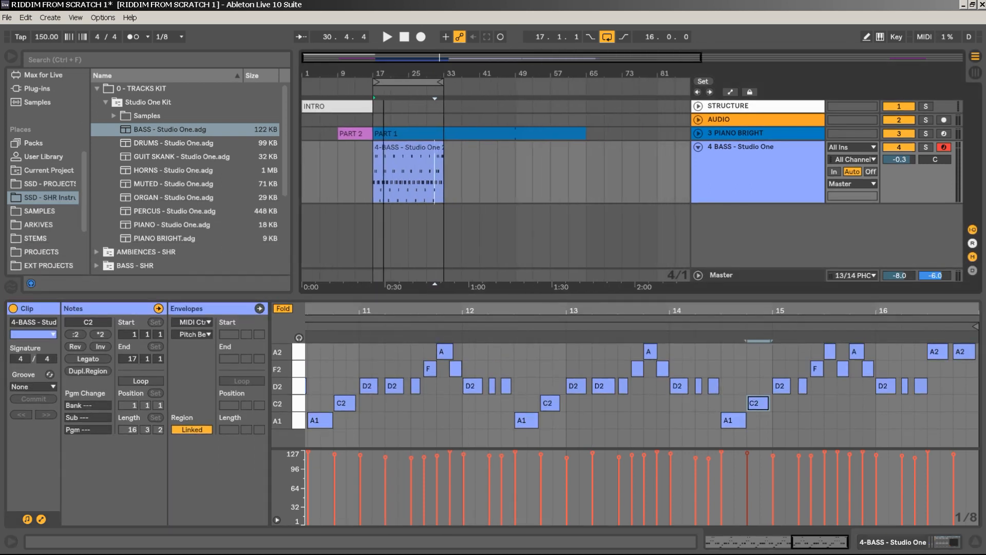
pyautogui.click(411, 157)
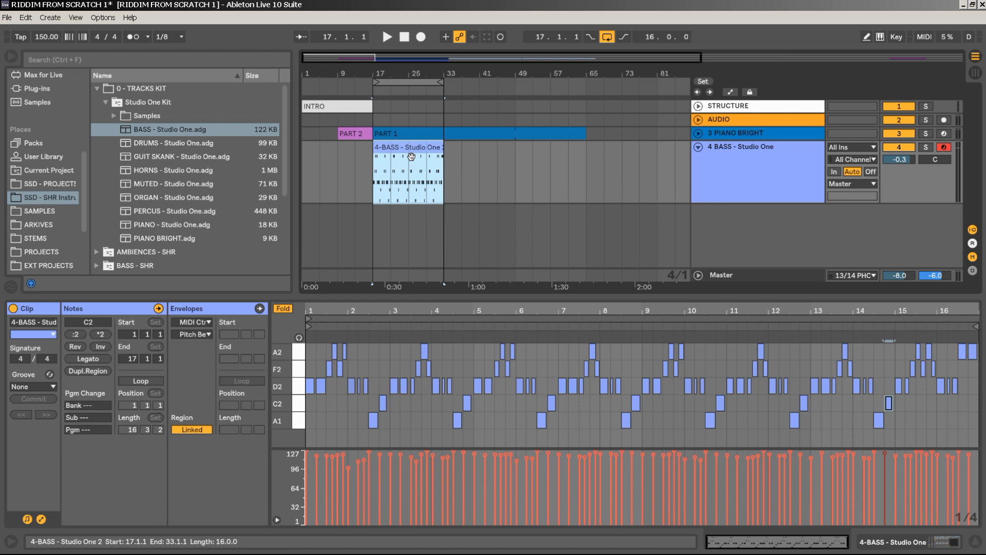
pyautogui.hotkey('ctrl', 'j')
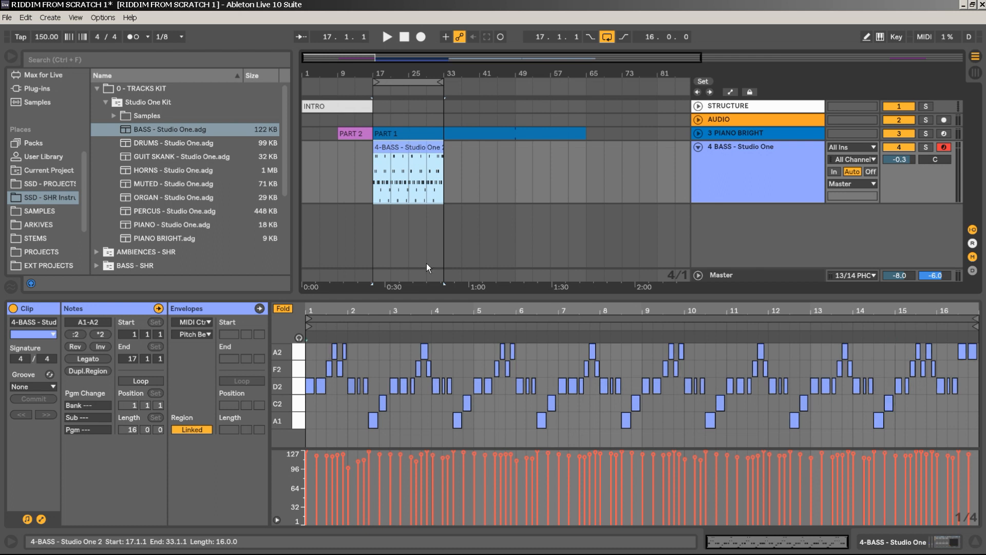
# Turn on looping for the bass clip, extend it to bar 65 and fold the BASS track.
pyautogui.click(155, 381)
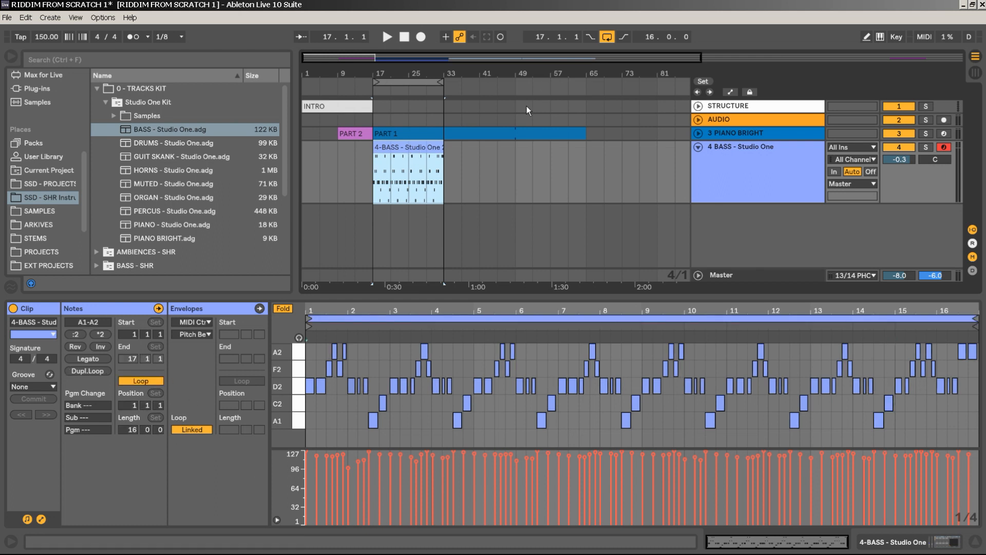
pyautogui.moveTo(438, 148); pyautogui.dragTo(591, 150)
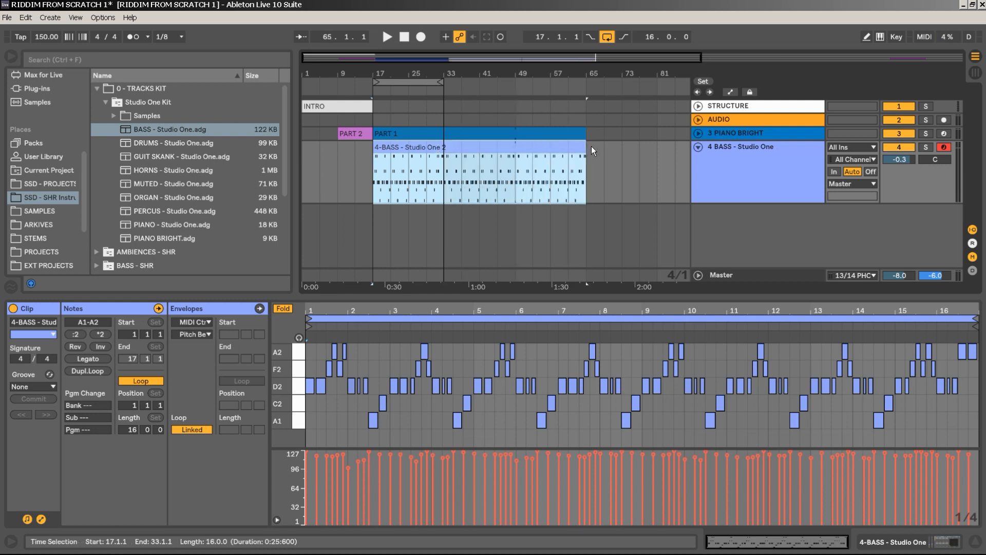
pyautogui.click(699, 147)
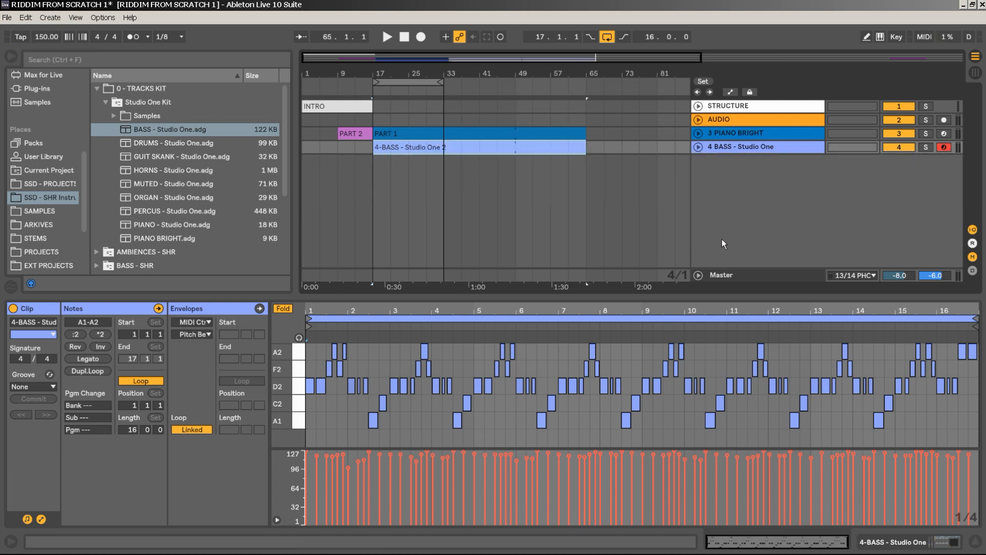
# Insert a MIDI track with the MUTED - Studio One instrument and copy the bass clip onto it at bar 17.
pyautogui.rightClick(746, 178)
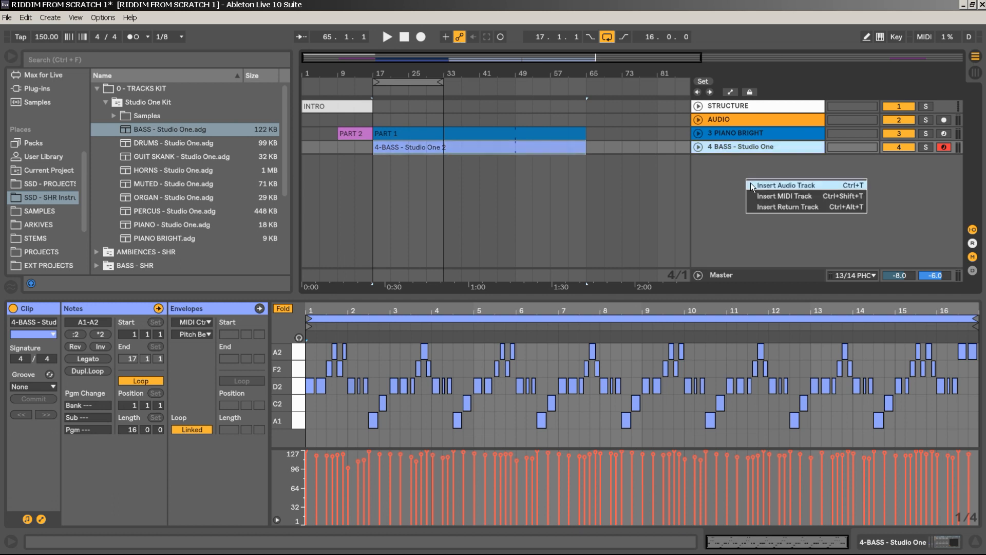
pyautogui.click(777, 202)
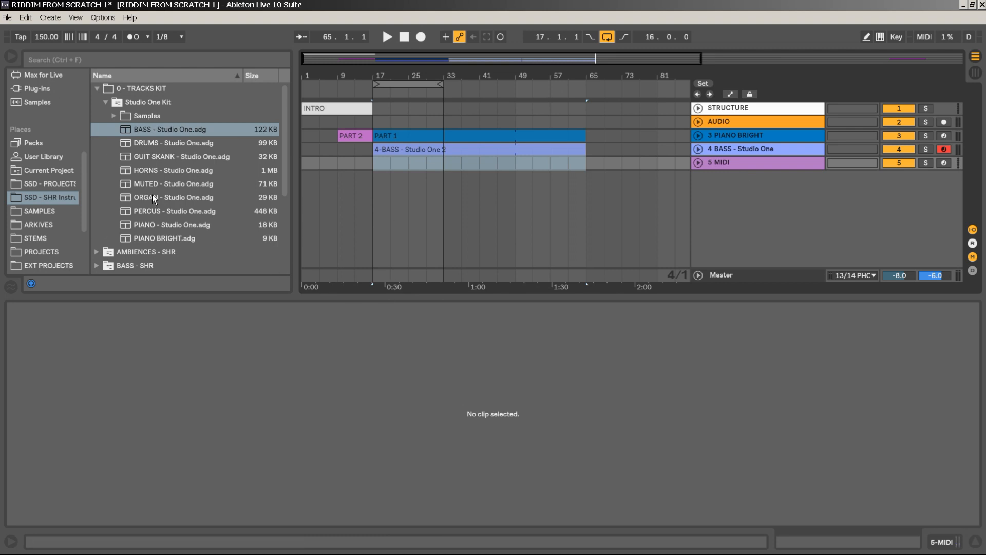
pyautogui.moveTo(165, 184); pyautogui.dragTo(506, 191)
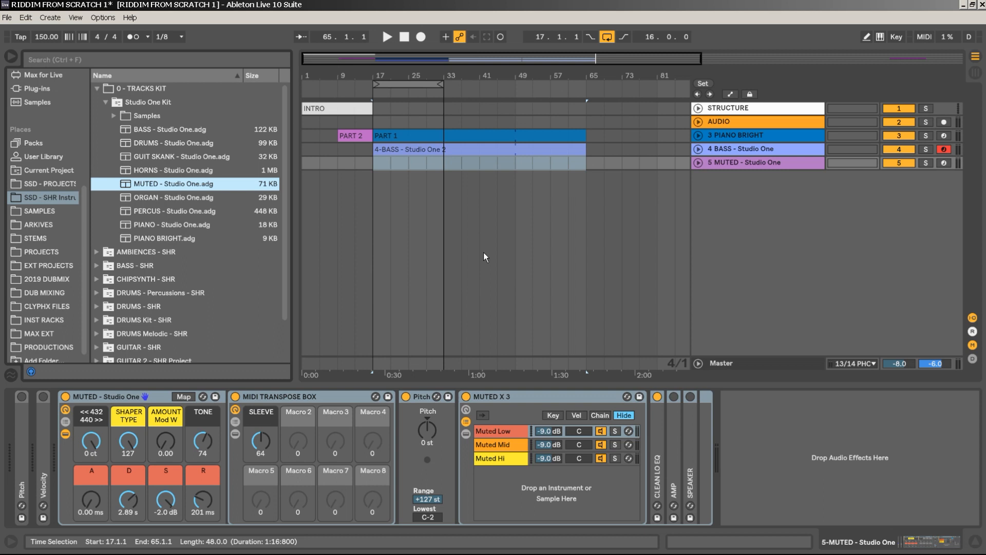
pyautogui.click(401, 150)
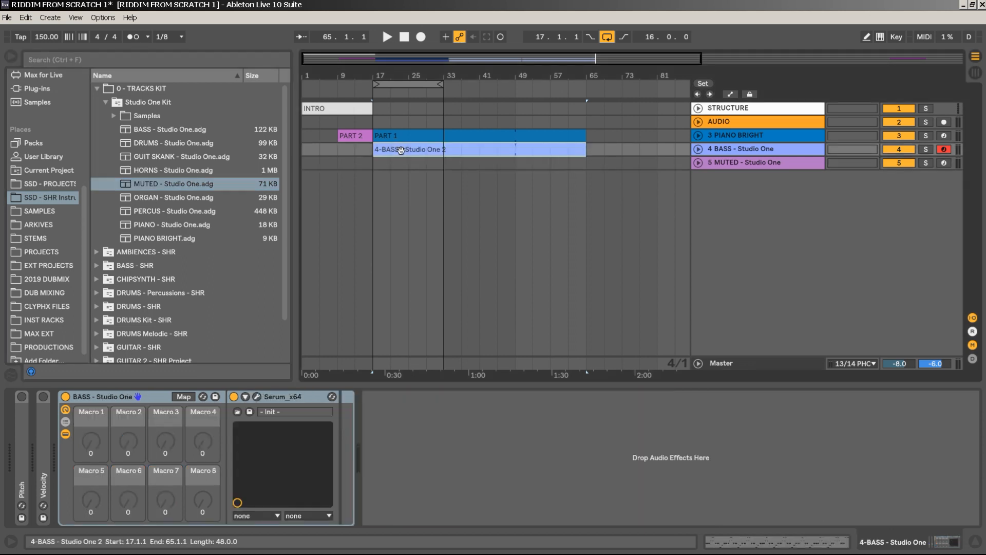
pyautogui.moveTo(401, 149); pyautogui.dragTo(402, 168)
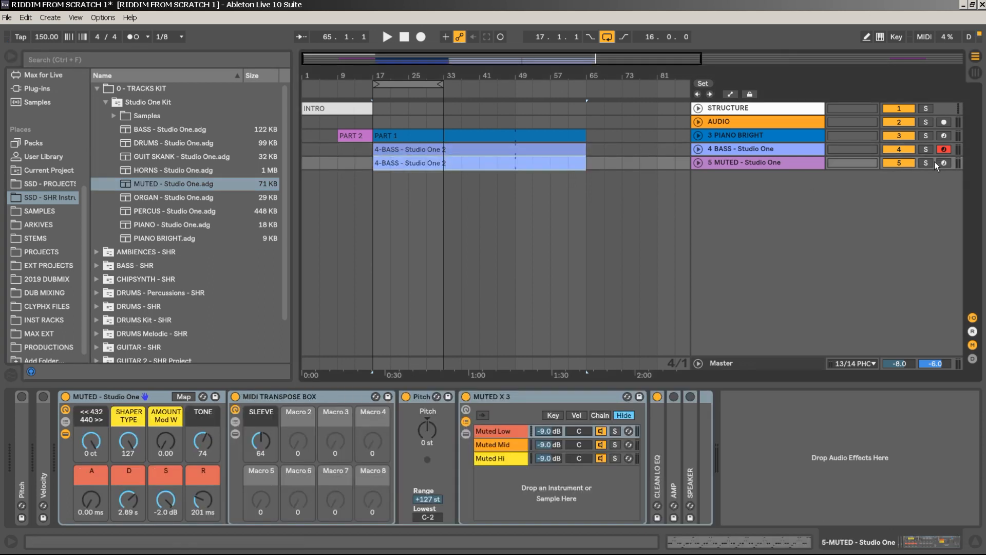
# Play the MUTED track soloed from bar 17, adding the BASS and PIANO BRIGHT tracks to the solo while listening.
pyautogui.click(926, 163)
pyautogui.press('space')
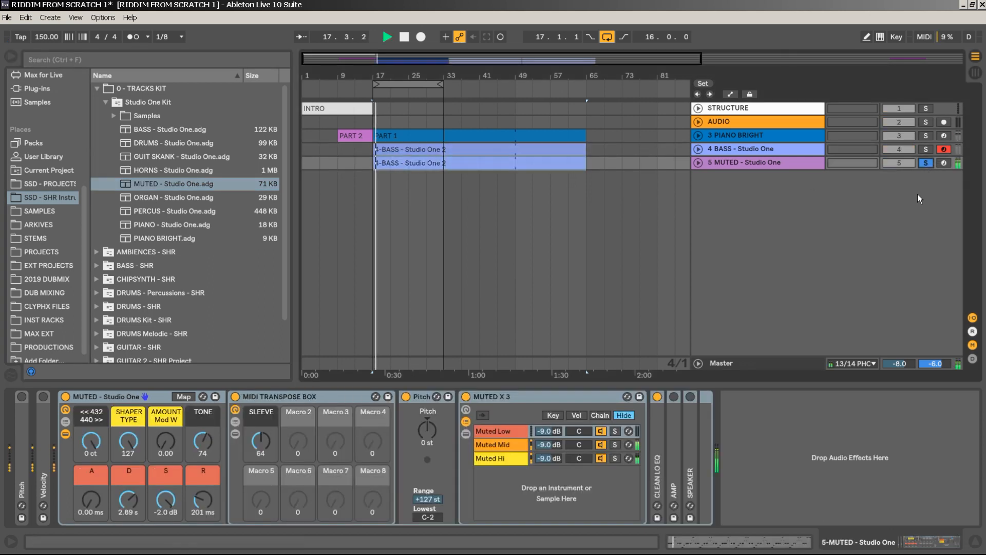
pyautogui.click(927, 150)
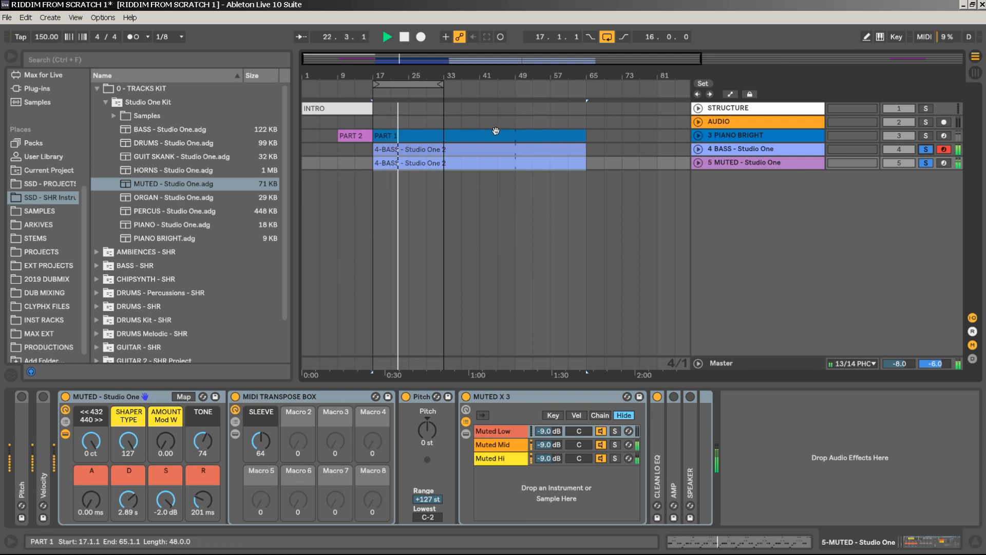
pyautogui.click(926, 136)
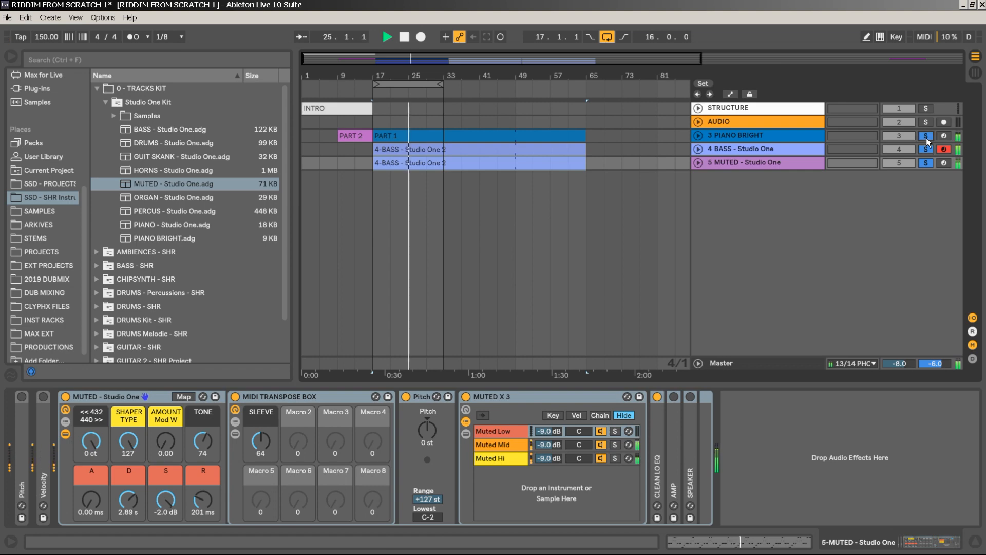
# Try all the bass clip's notes one octave lower, return them to their original octave and stop playback.
pyautogui.doubleClick(497, 151)
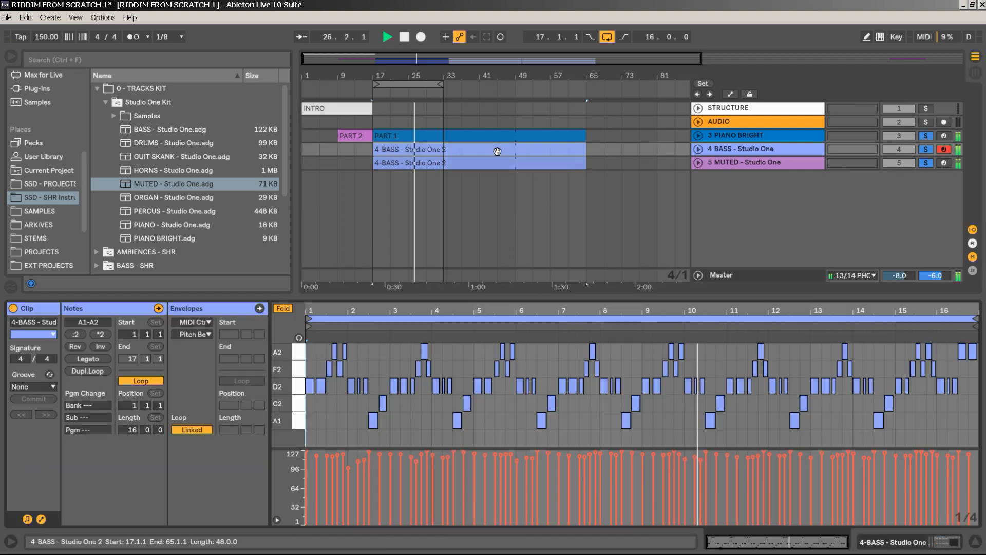
pyautogui.moveTo(446, 288); pyautogui.dragTo(445, 153)
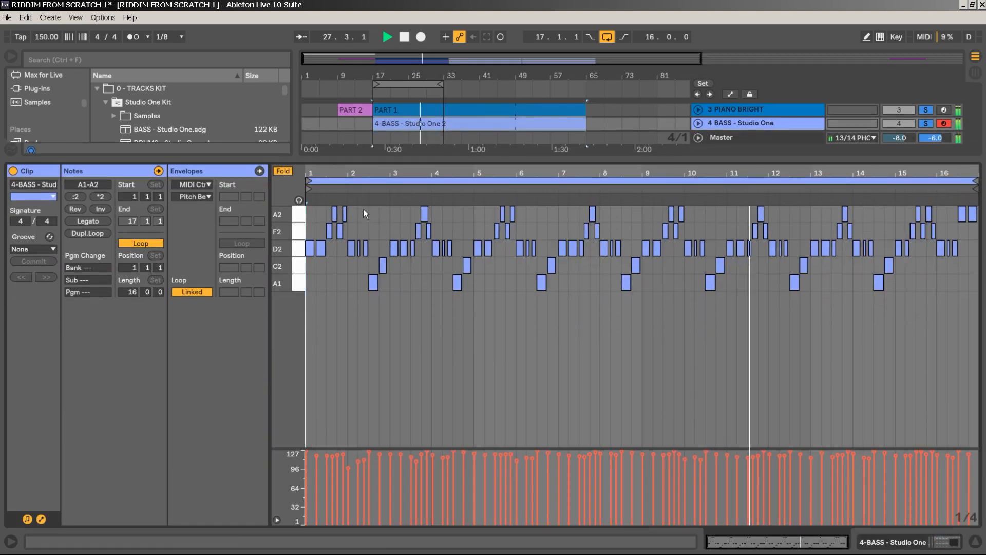
pyautogui.hotkey('ctrl', 'a')
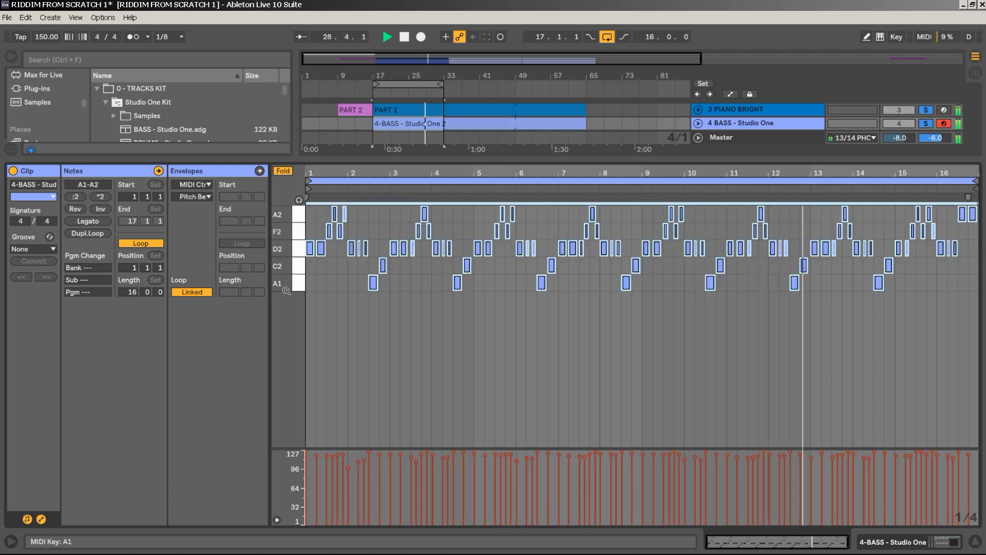
pyautogui.hotkey('shift', 'Down')
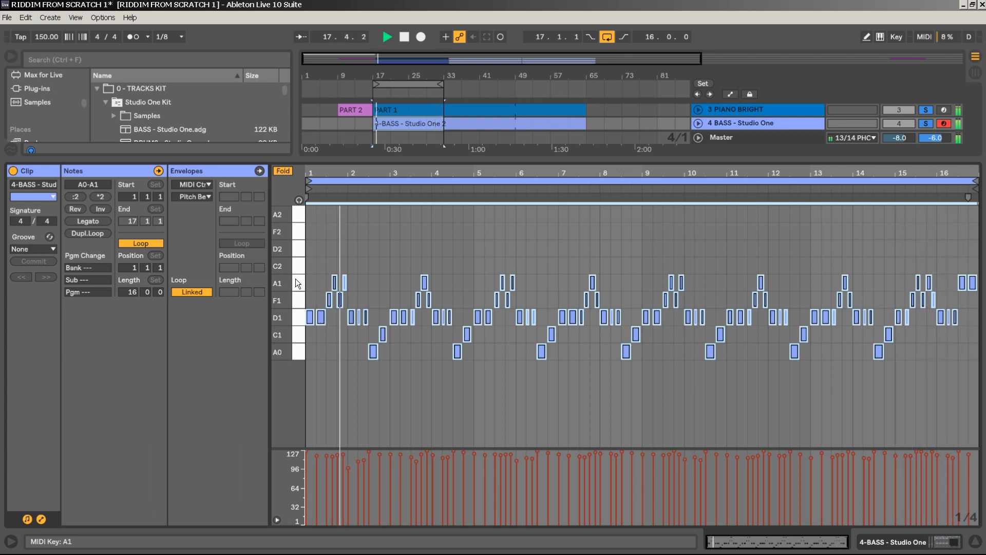
pyautogui.hotkey('shift', 'Up')
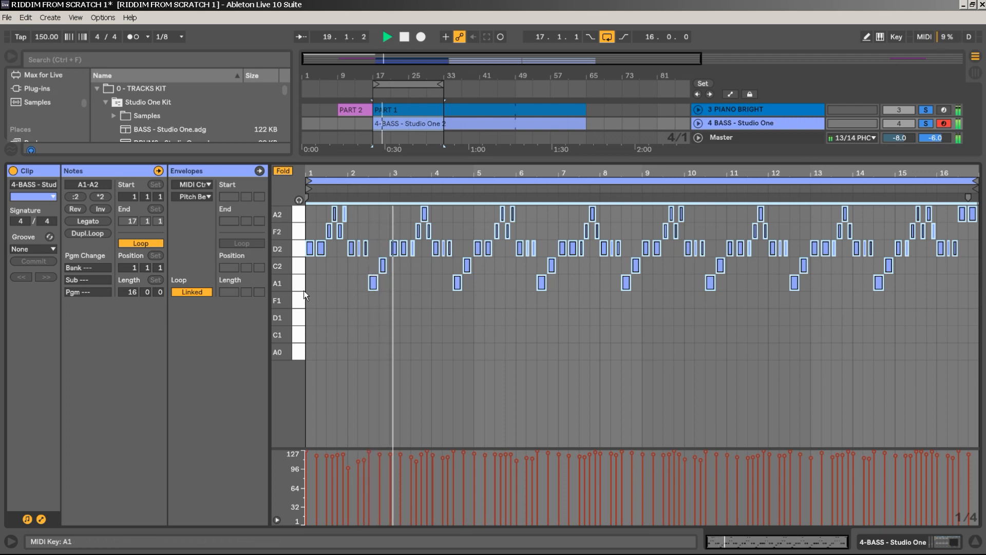
pyautogui.press('space')
# Transpose all the bass clip's notes down one octave and audition them with the BASS track soloed and unsoloed.
pyautogui.moveTo(298, 287); pyautogui.dragTo(302, 209)
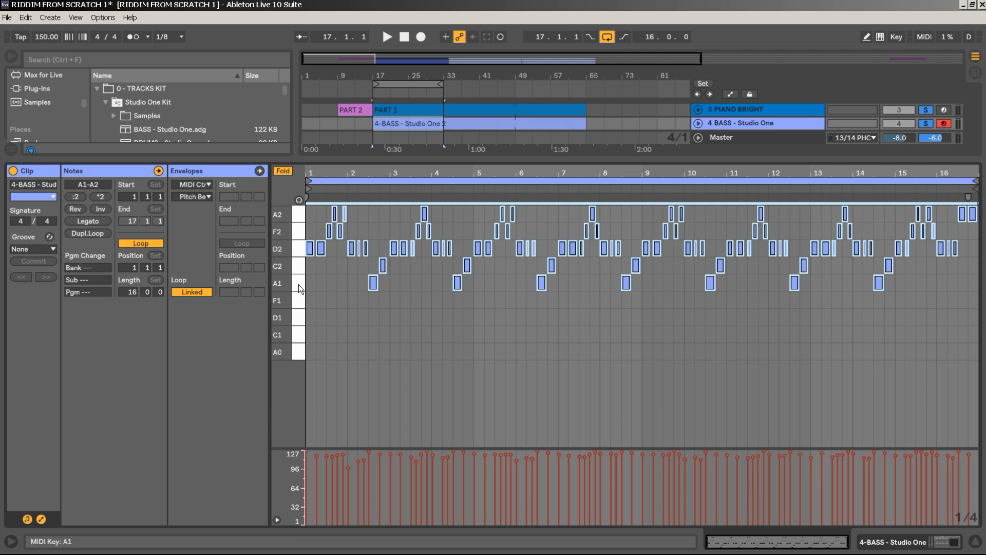
pyautogui.moveTo(298, 287); pyautogui.dragTo(301, 215)
pyautogui.hotkey('shift', 'Down')
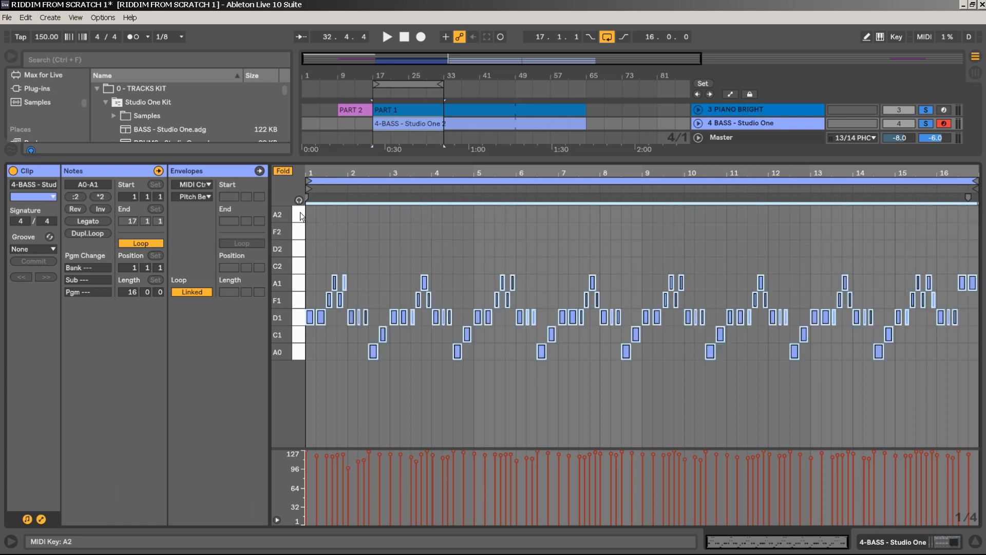
pyautogui.press('space')
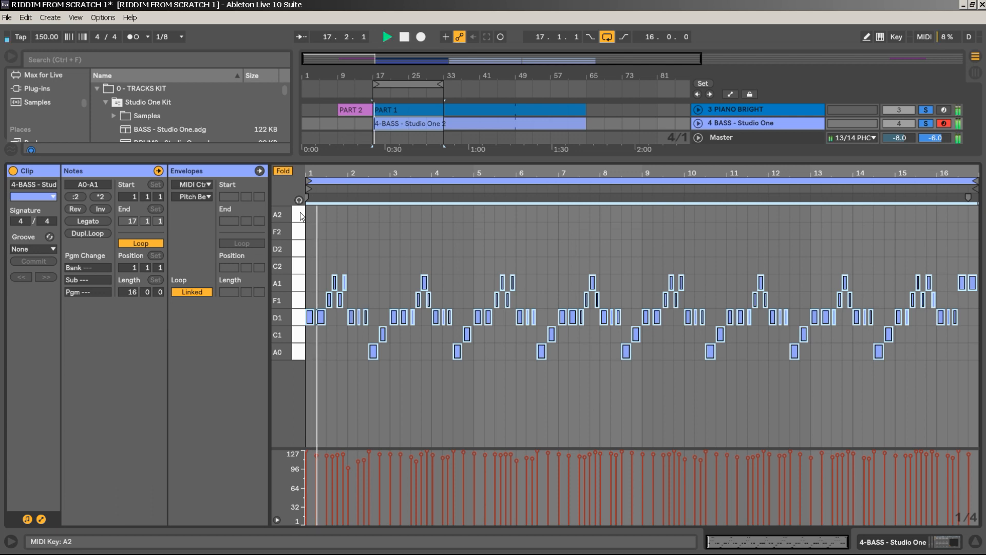
pyautogui.click(925, 124)
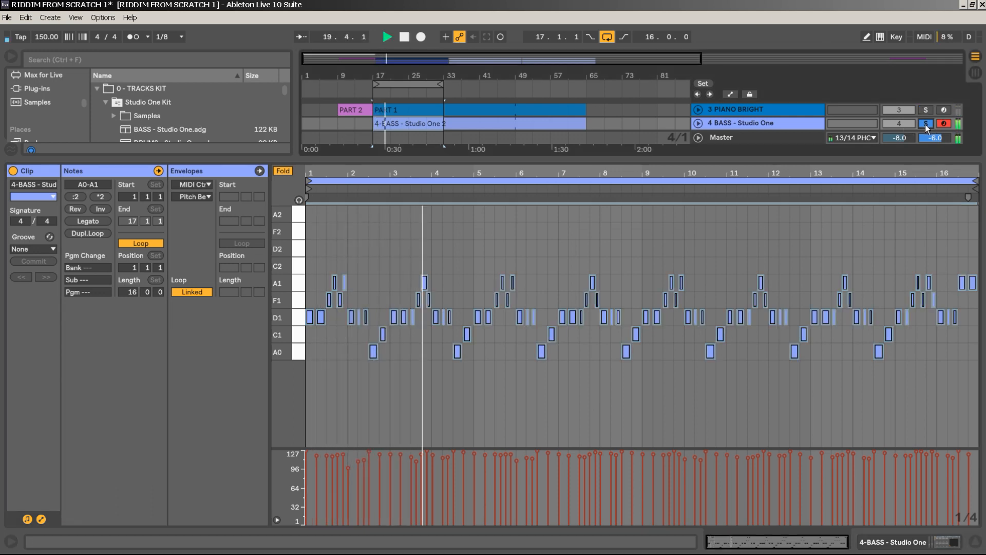
pyautogui.moveTo(675, 163); pyautogui.dragTo(676, 214)
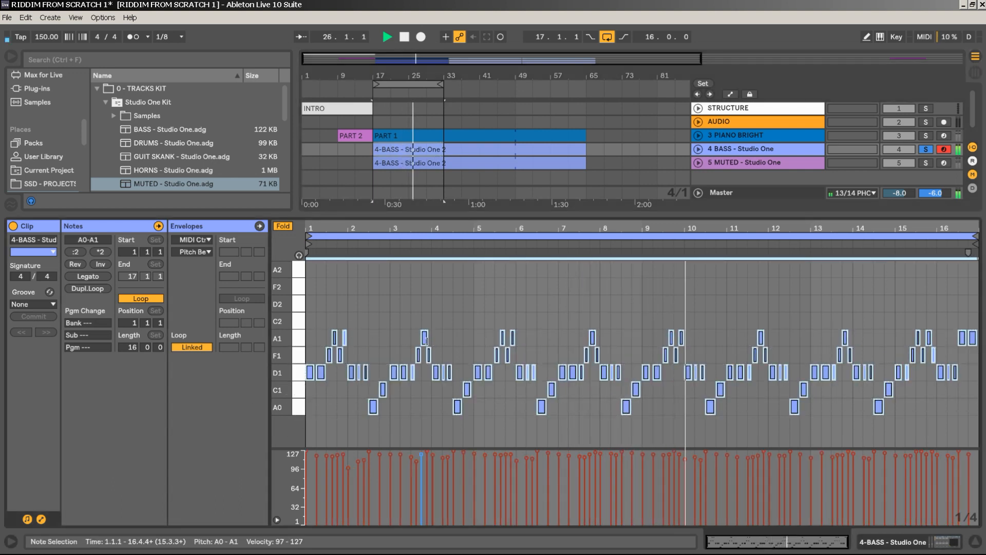
pyautogui.click(926, 149)
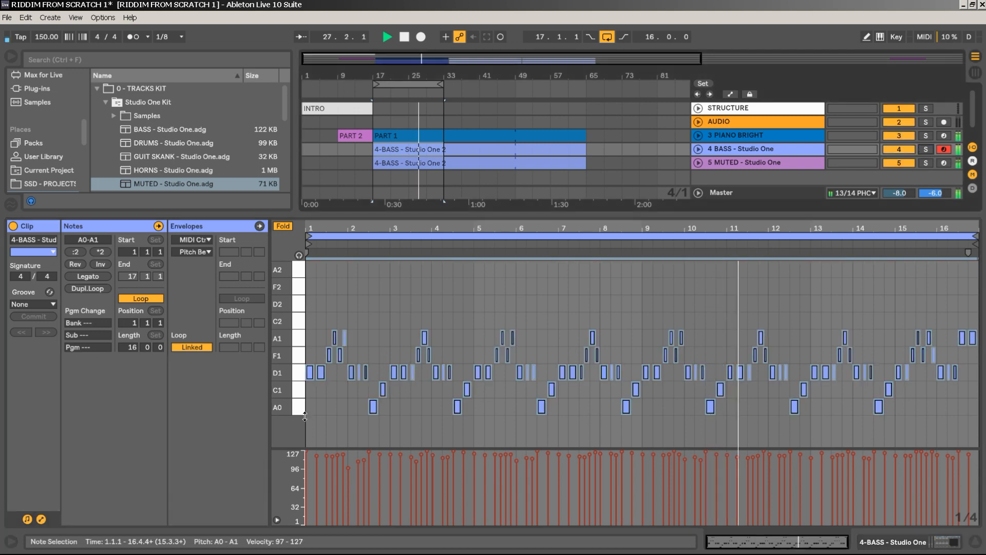
# Transpose all the bass clip's notes back up one octave and stop playback.
pyautogui.moveTo(295, 409); pyautogui.dragTo(295, 340)
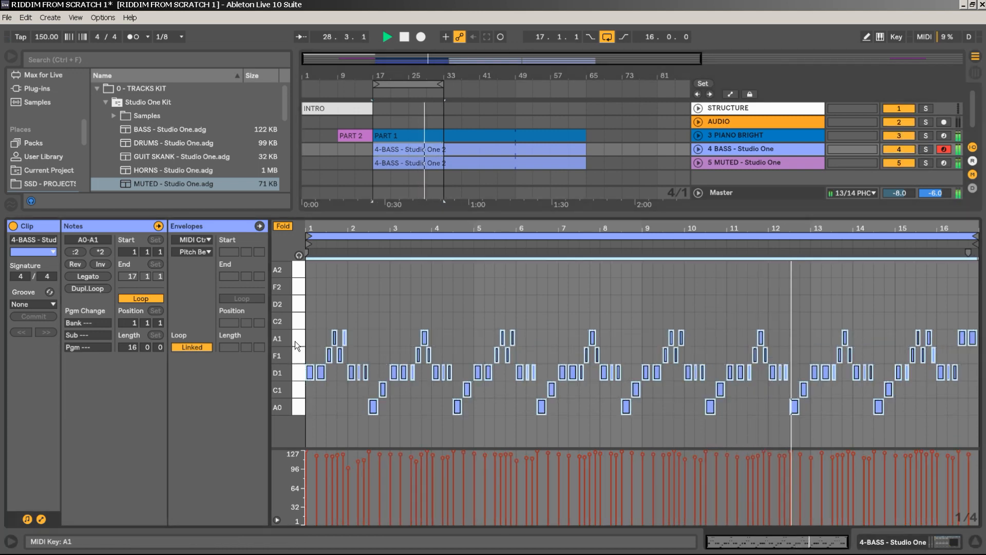
pyautogui.hotkey('shift', 'Up')
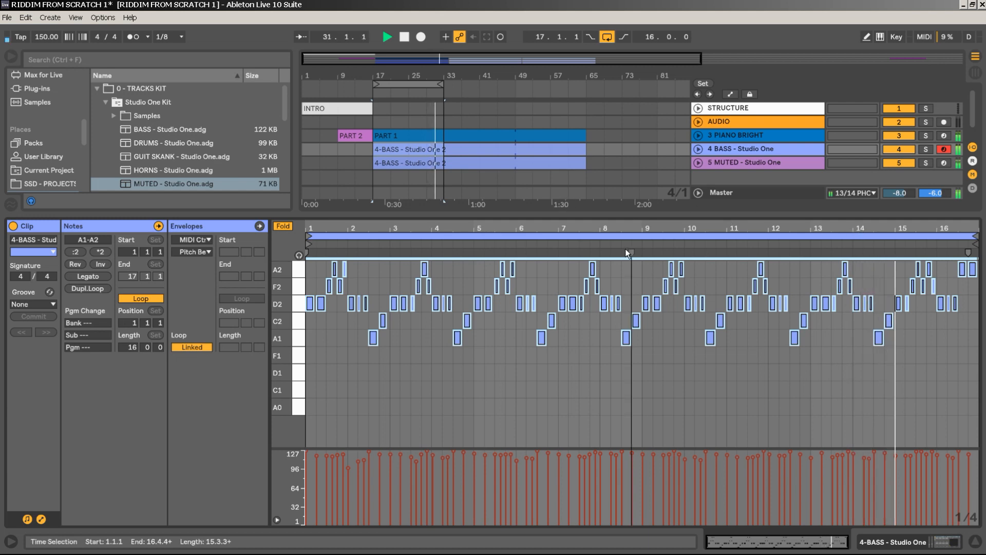
pyautogui.moveTo(645, 218); pyautogui.dragTo(648, 305)
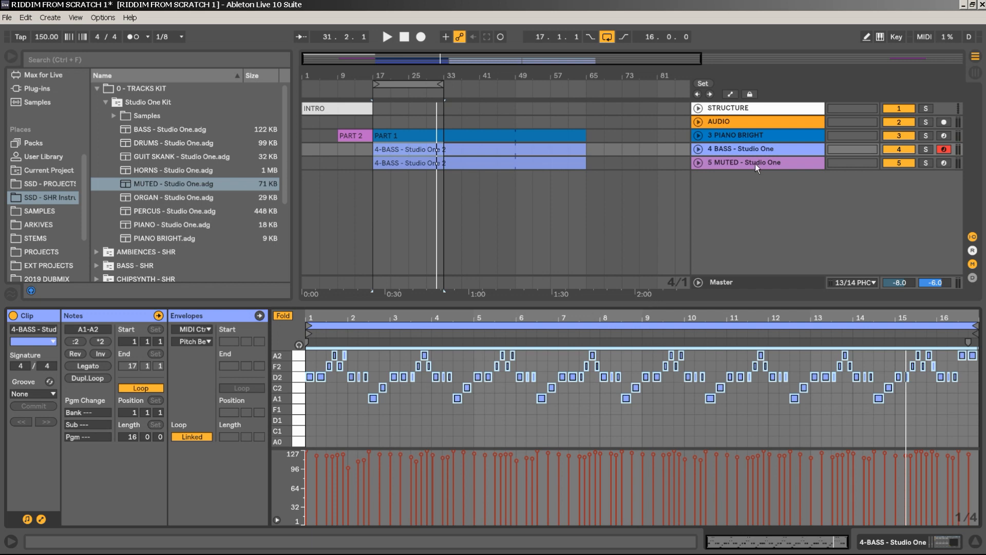
# Move the BASS track below the MUTED track and unfold it.
pyautogui.click(747, 146)
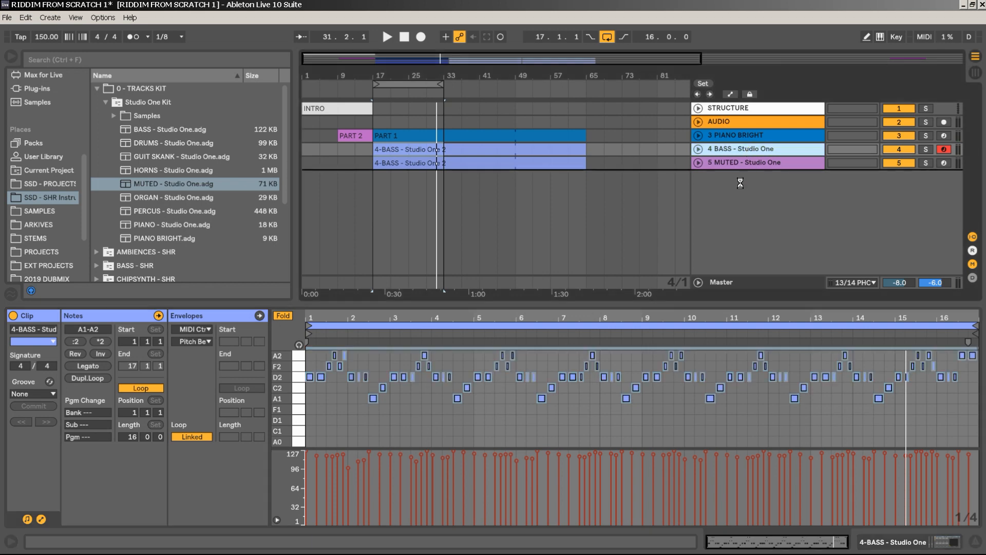
pyautogui.moveTo(740, 183); pyautogui.dragTo(741, 183)
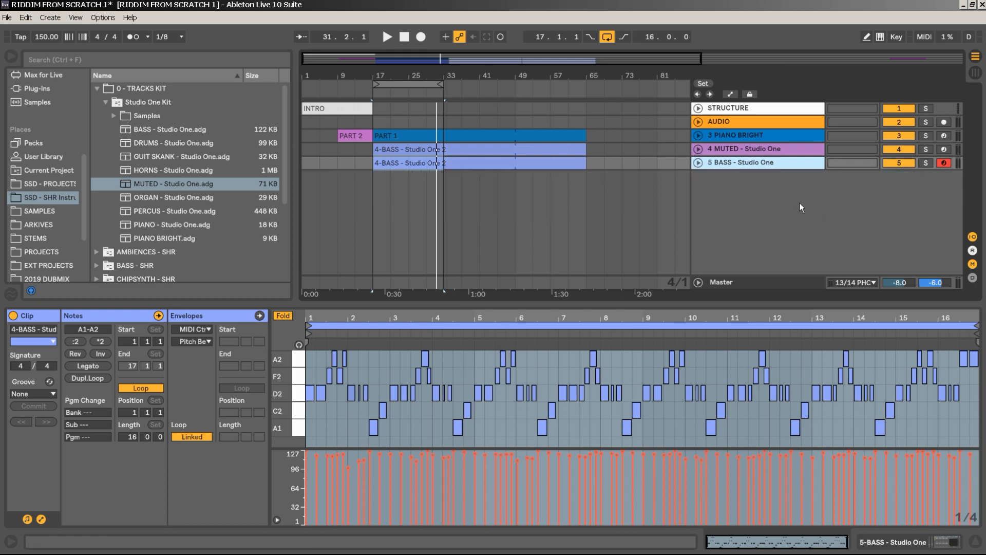
pyautogui.click(698, 162)
# Freeze and flatten the BASS track to audio and play it back.
pyautogui.click(480, 168)
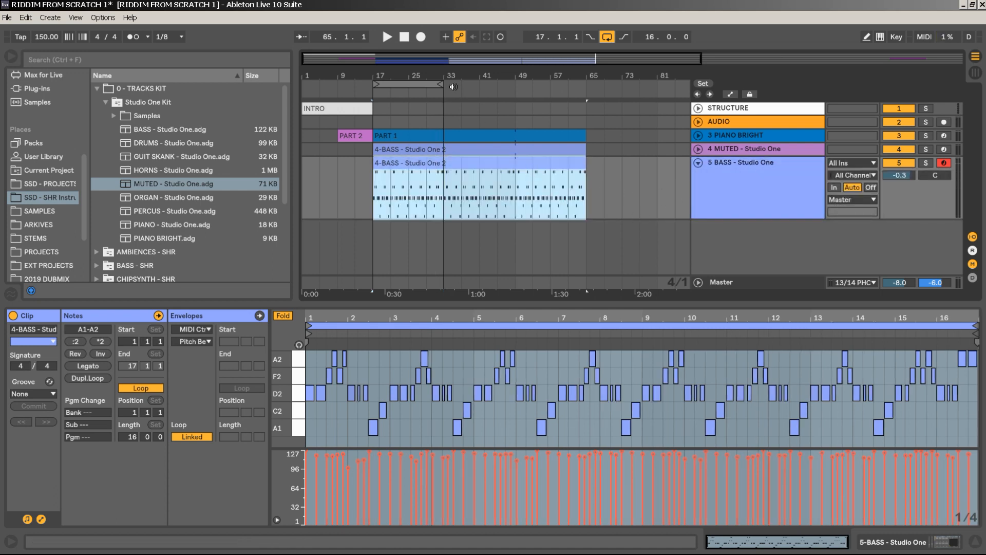
pyautogui.press('-')
pyautogui.click(753, 163)
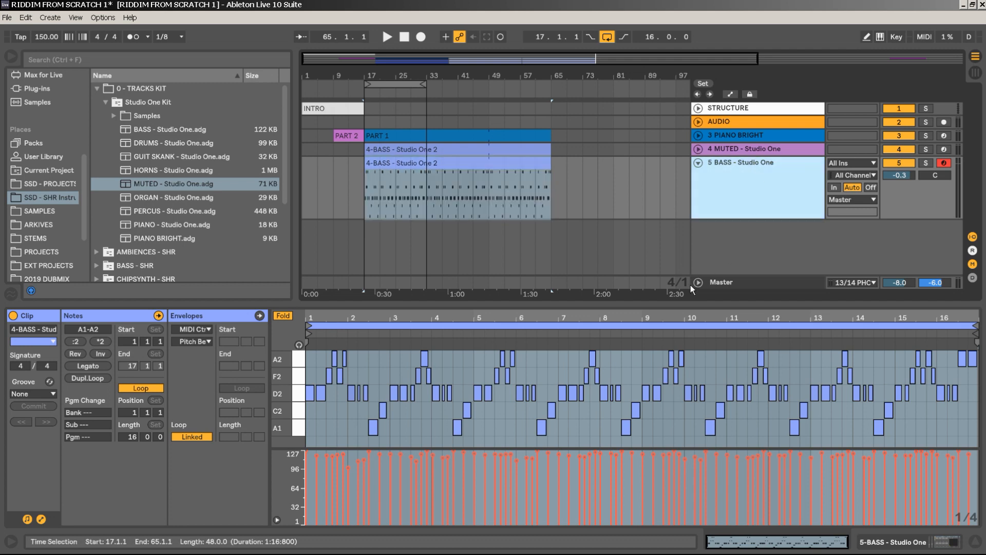
pyautogui.rightClick(750, 170)
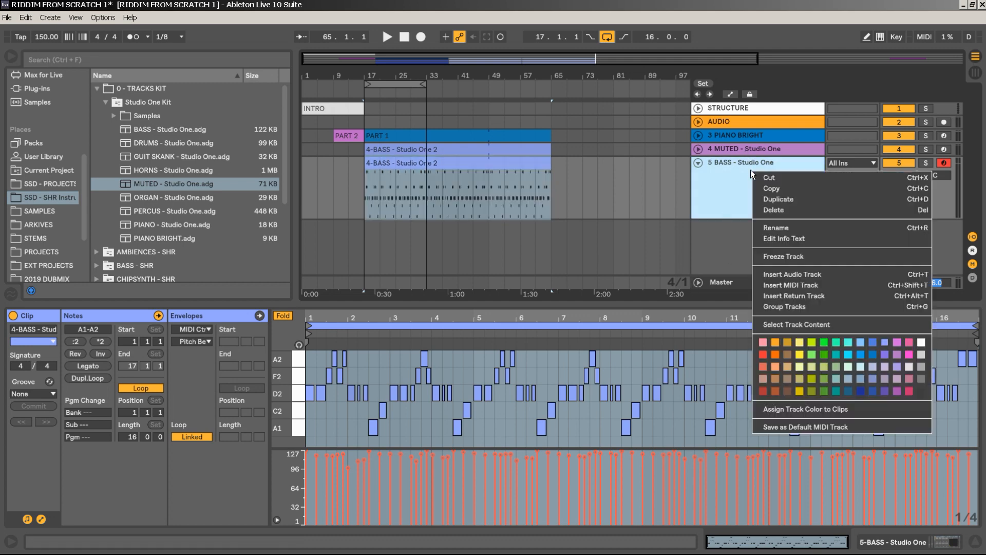
pyautogui.click(786, 256)
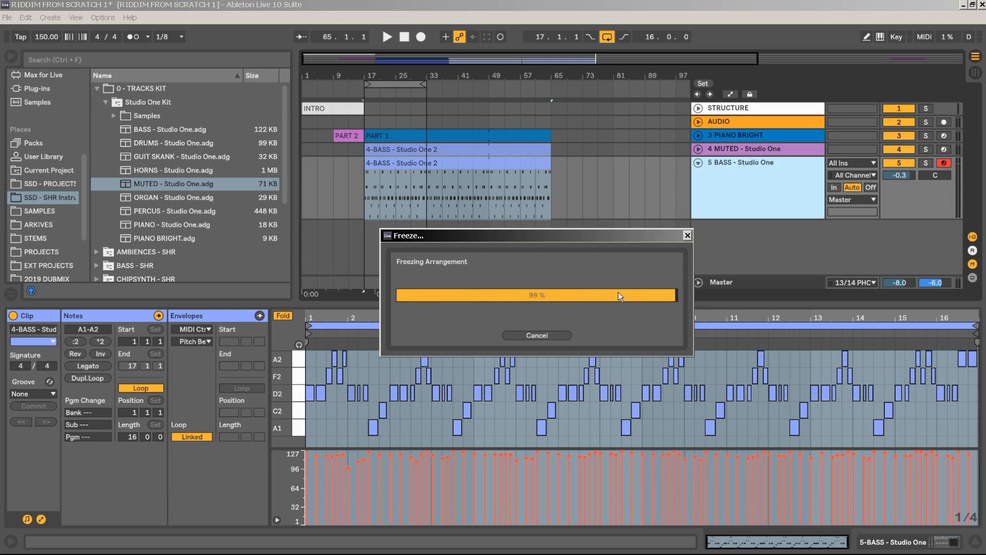
pyautogui.rightClick(748, 187)
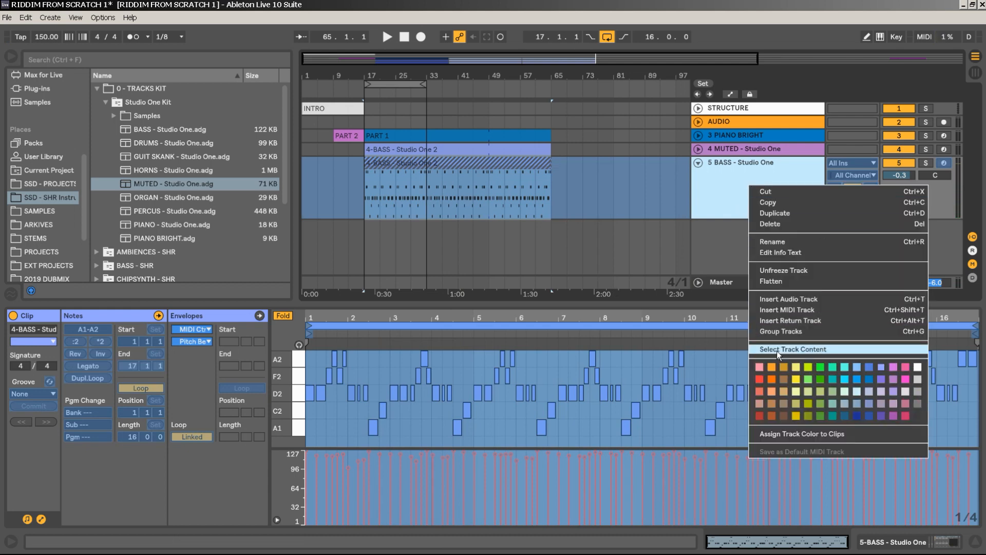
pyautogui.click(781, 282)
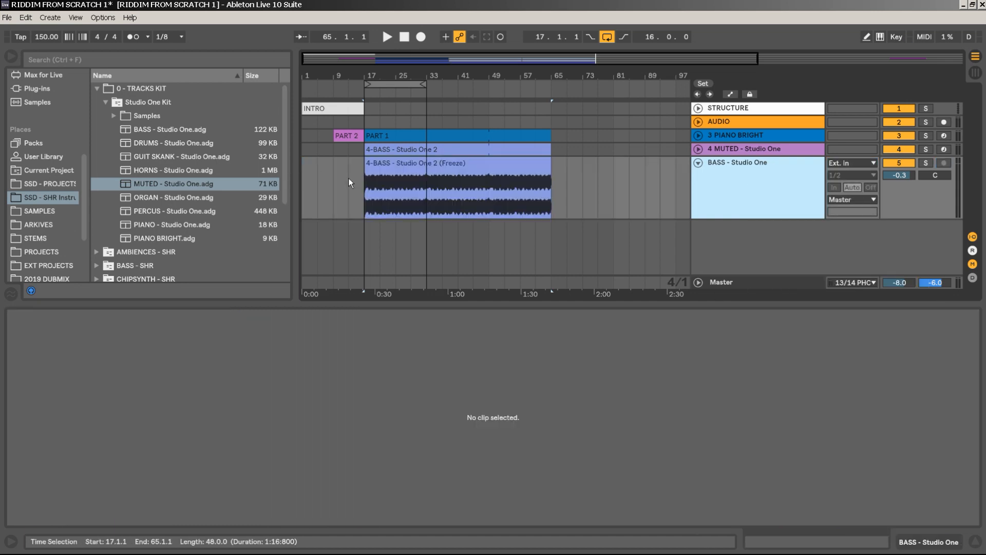
pyautogui.press('space')
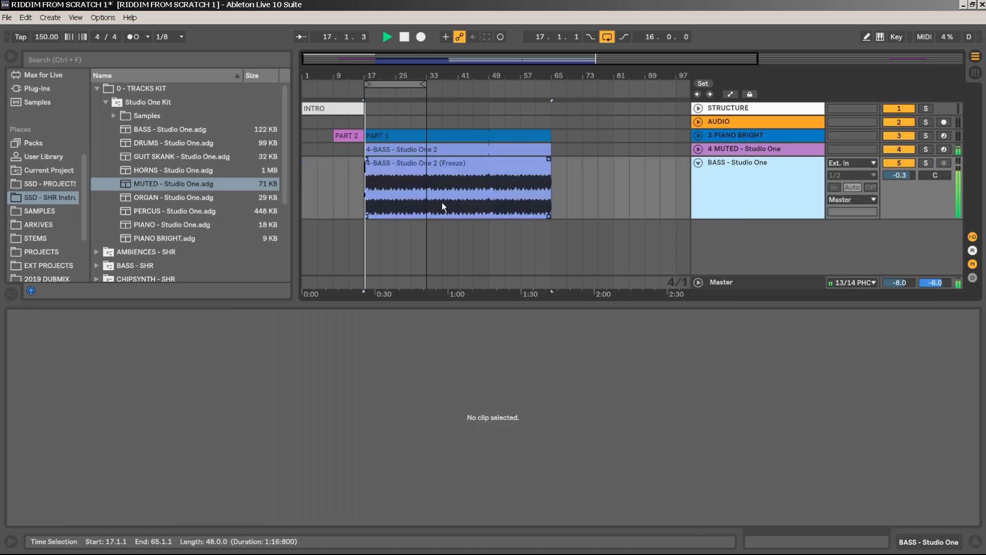
# Stop playback, then freeze and flatten the PIANO BRIGHT track to audio.
pyautogui.rightClick(727, 136)
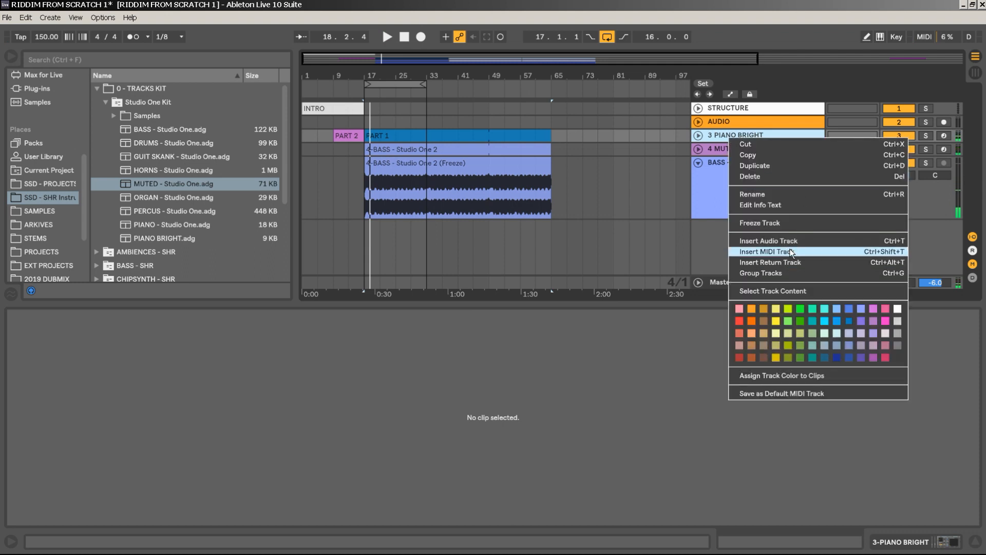
pyautogui.click(783, 223)
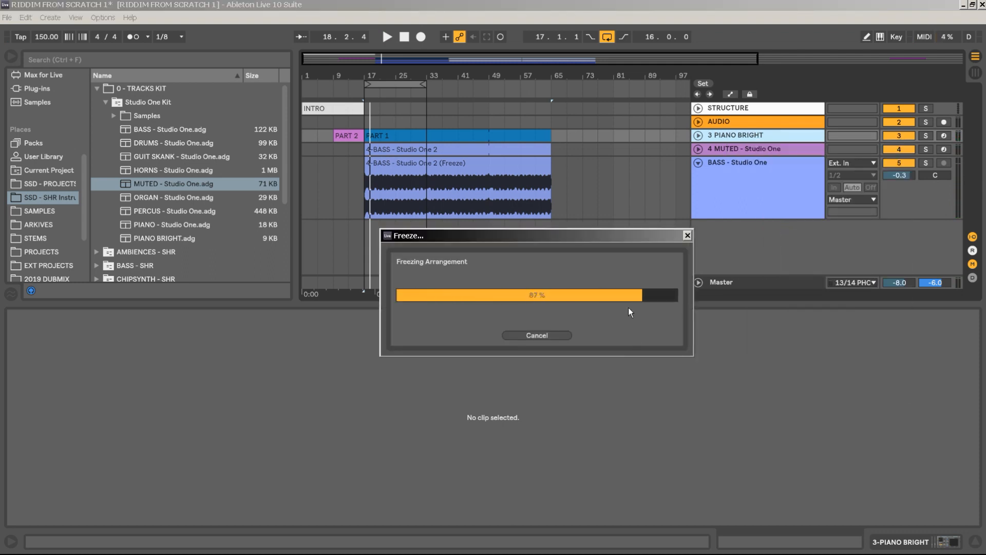
pyautogui.rightClick(762, 137)
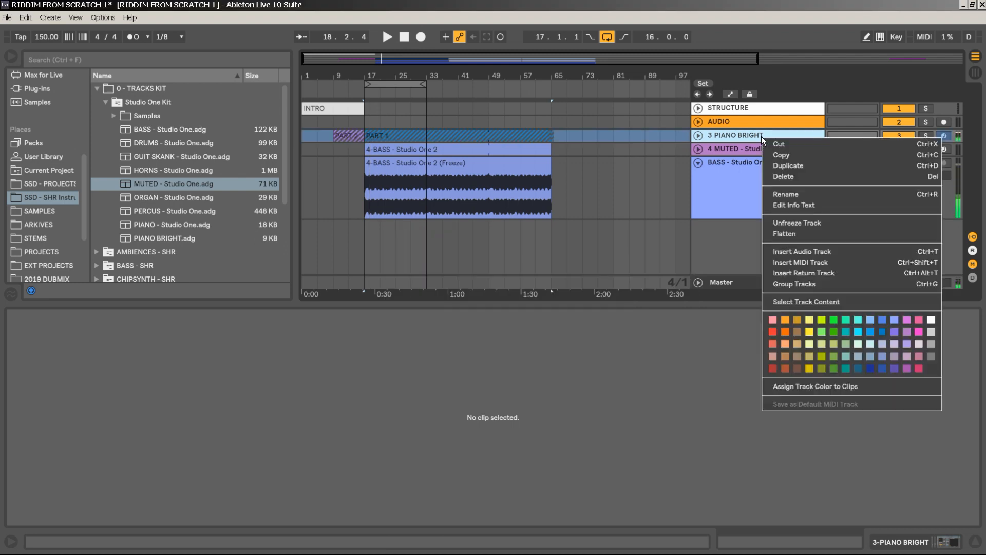
pyautogui.click(803, 234)
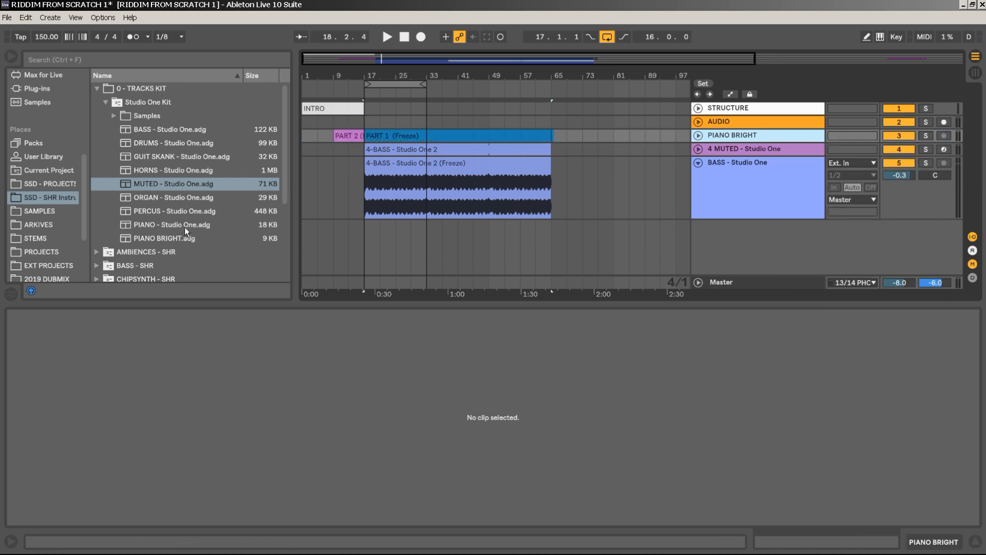
# Unfold the PIANO BRIGHT track and extend the frozen PART 1 clip's end over its freeze tail to 65.1.3.
pyautogui.moveTo(585, 70); pyautogui.dragTo(562, 135)
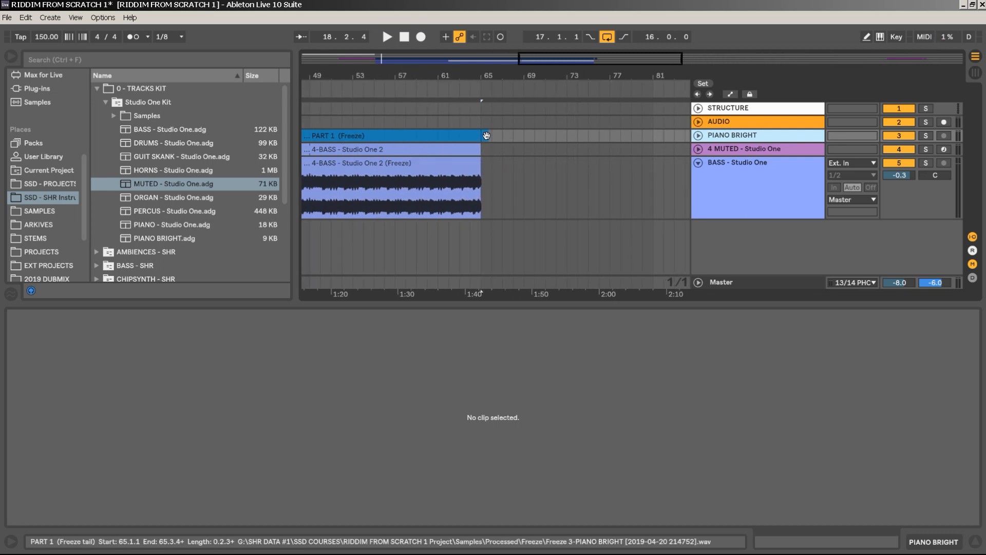
pyautogui.click(699, 135)
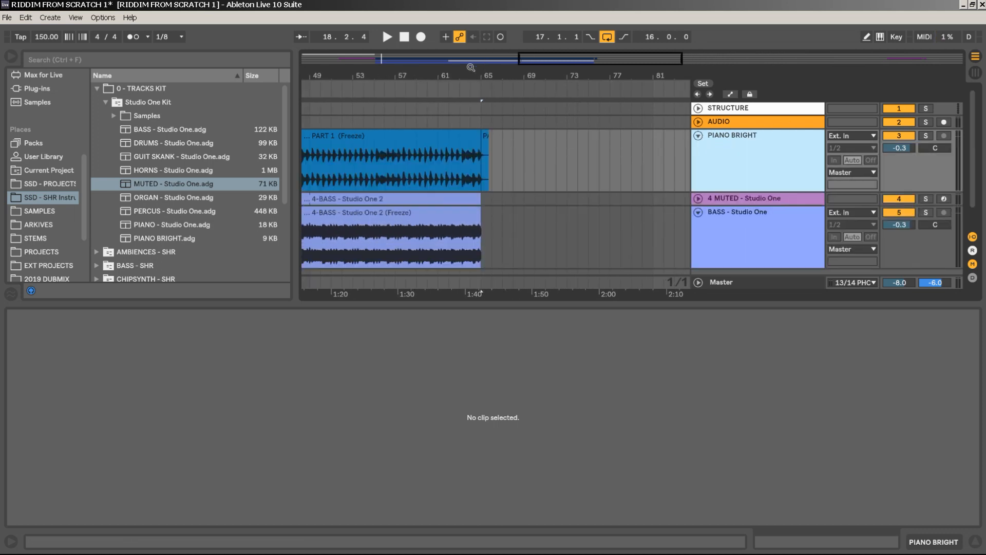
pyautogui.moveTo(474, 71); pyautogui.dragTo(541, 122)
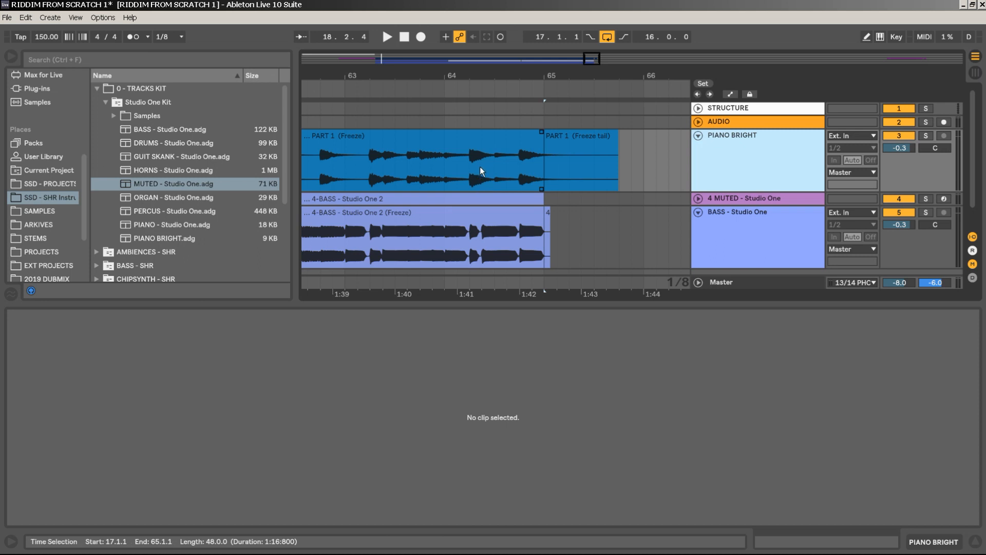
pyautogui.moveTo(540, 147); pyautogui.dragTo(555, 144)
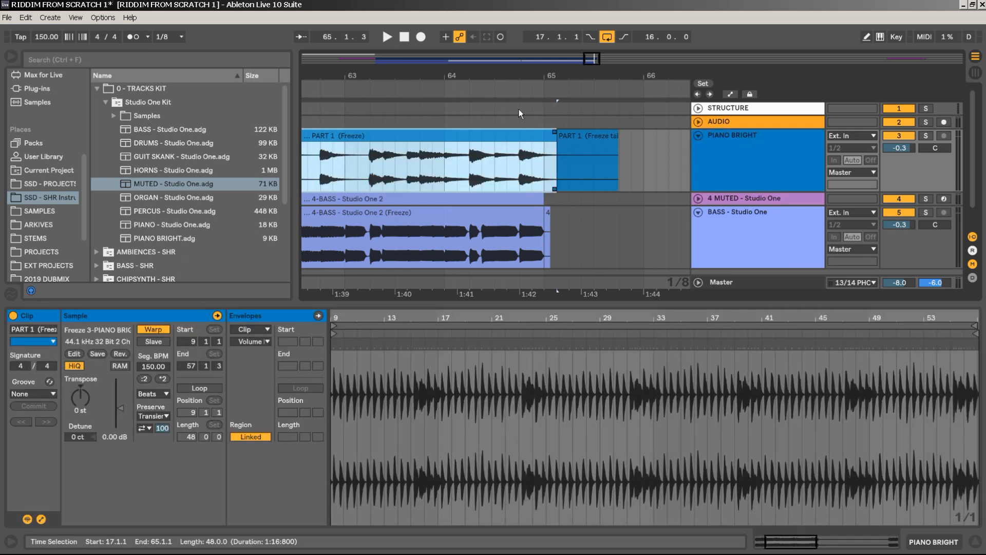
pyautogui.moveTo(517, 77); pyautogui.dragTo(611, 77)
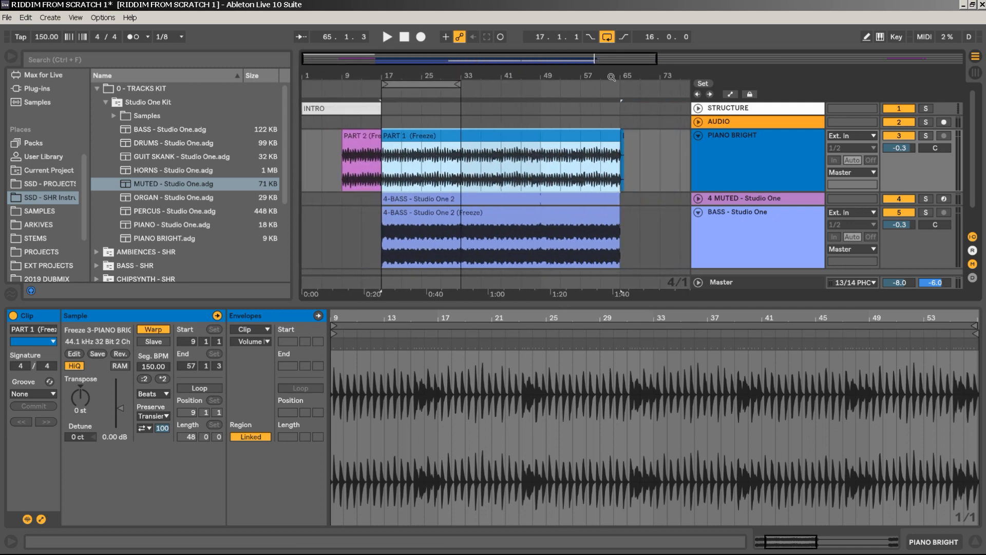
# Audition the piano's entry at 17.2.1 and trim the frozen PART 1 clip's start to that point.
pyautogui.moveTo(375, 76); pyautogui.dragTo(449, 181)
pyautogui.click(436, 171)
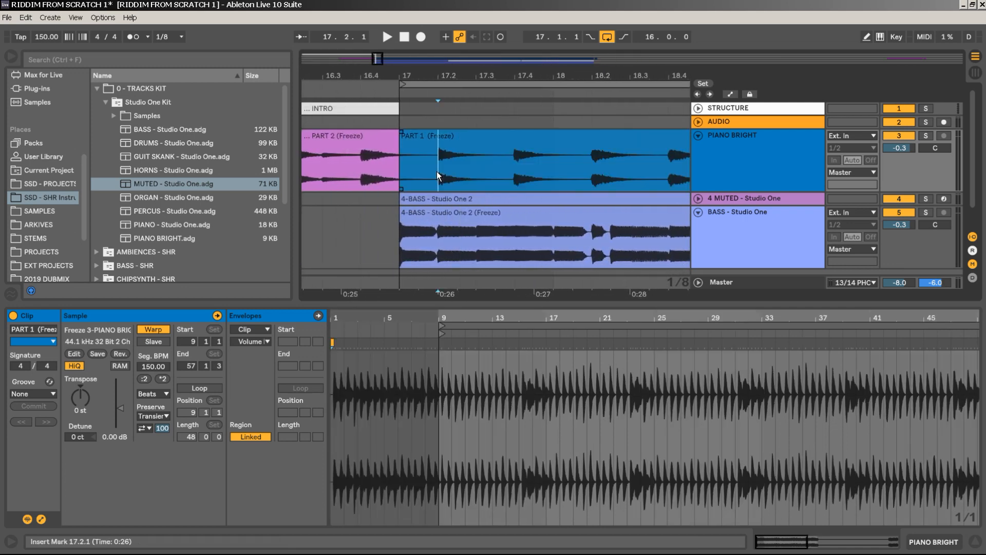
pyautogui.press('space')
pyautogui.press('space')
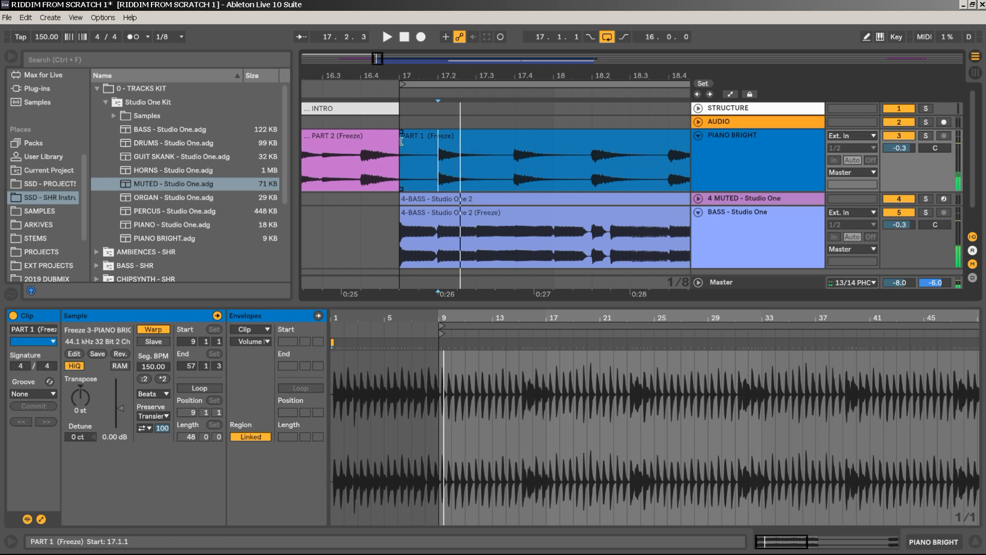
pyautogui.moveTo(401, 141); pyautogui.dragTo(433, 143)
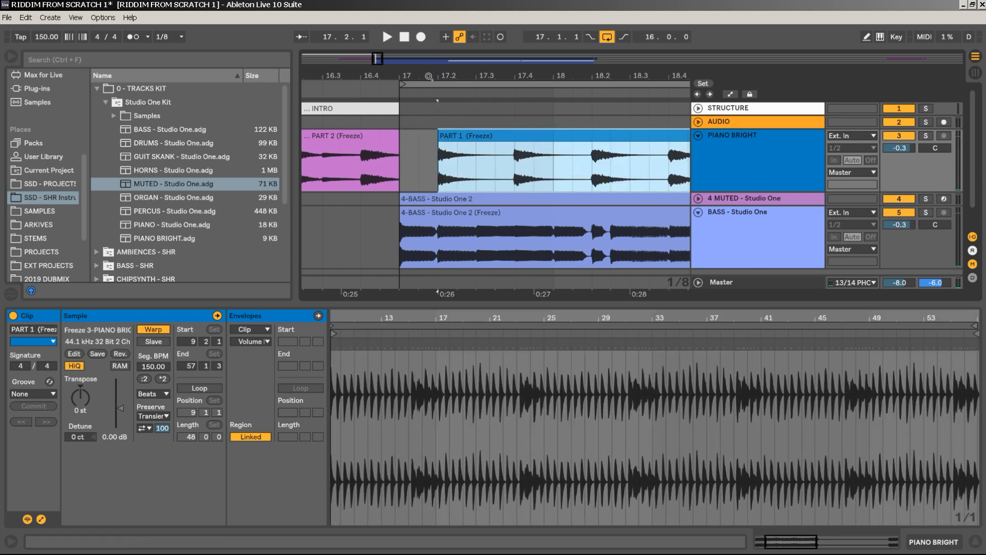
# Duplicate the trimmed PART 1 piano clip directly after itself, then try the first copy's end at 65.1.1 and at 65.1.3.
pyautogui.moveTo(429, 77); pyautogui.dragTo(429, 5)
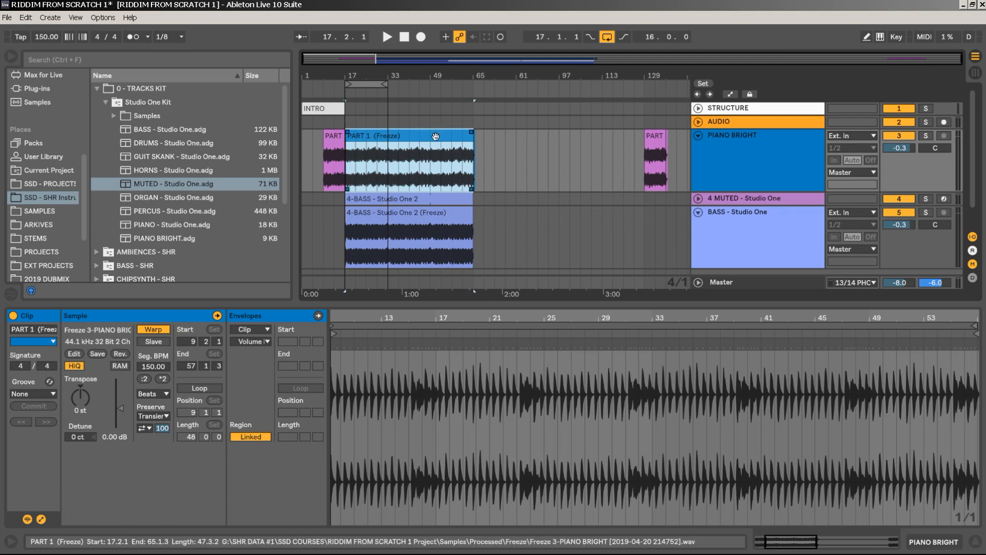
pyautogui.hotkey('ctrl', 'd')
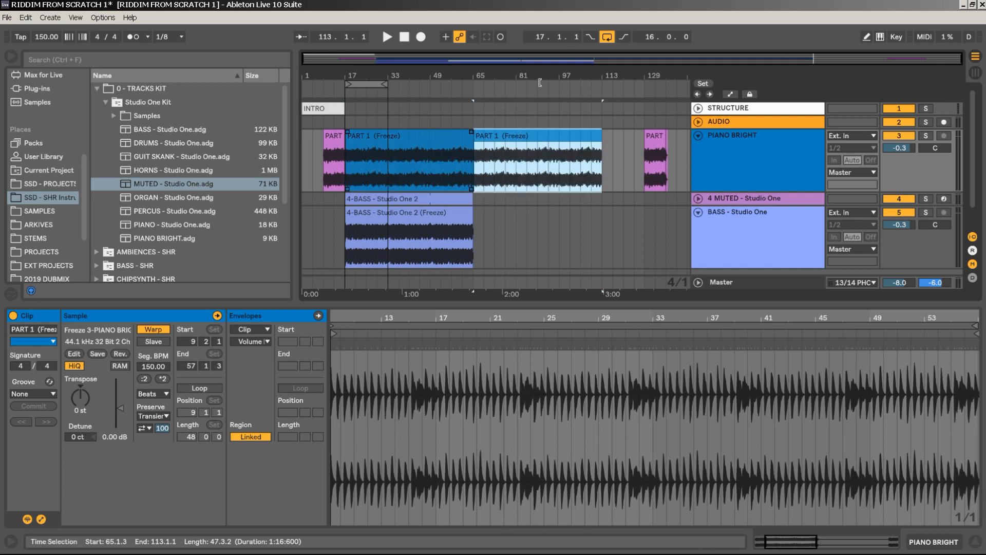
pyautogui.moveTo(475, 77); pyautogui.dragTo(550, 119)
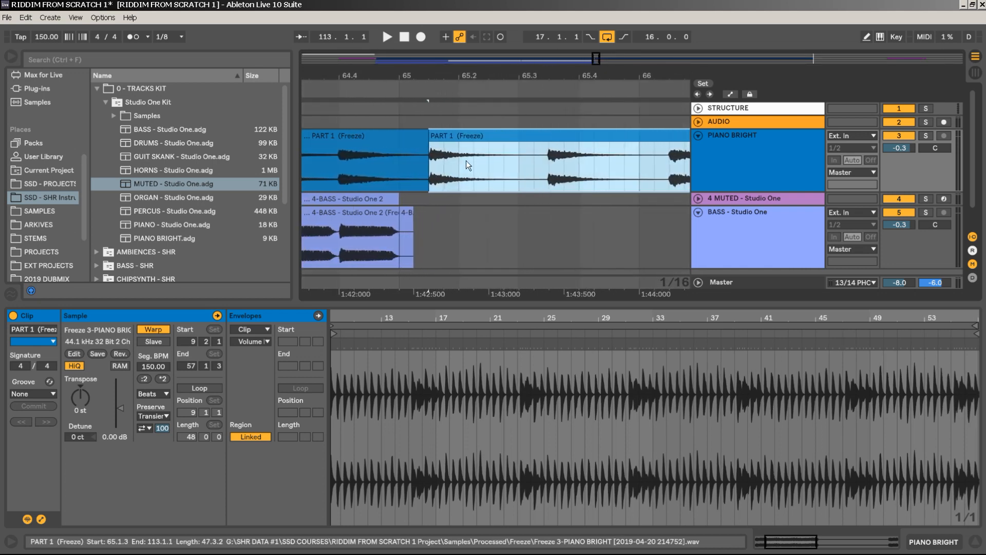
pyautogui.moveTo(426, 147); pyautogui.dragTo(393, 146)
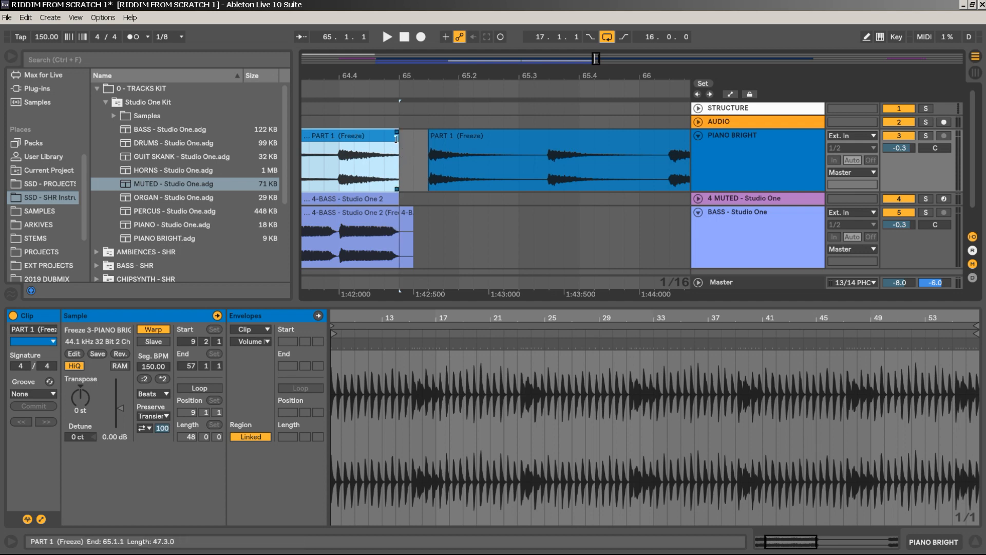
pyautogui.moveTo(400, 142); pyautogui.dragTo(426, 143)
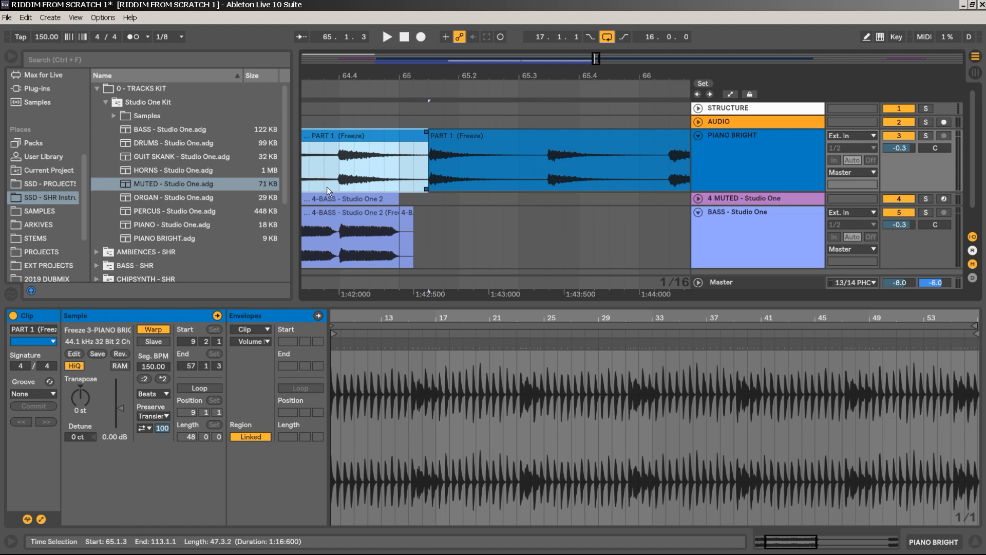
# Play the piano arrangement and extend the frozen PART 2 clip's end by one beat to meet the start of PART 1.
pyautogui.moveTo(404, 78); pyautogui.dragTo(406, 15)
pyautogui.press('space')
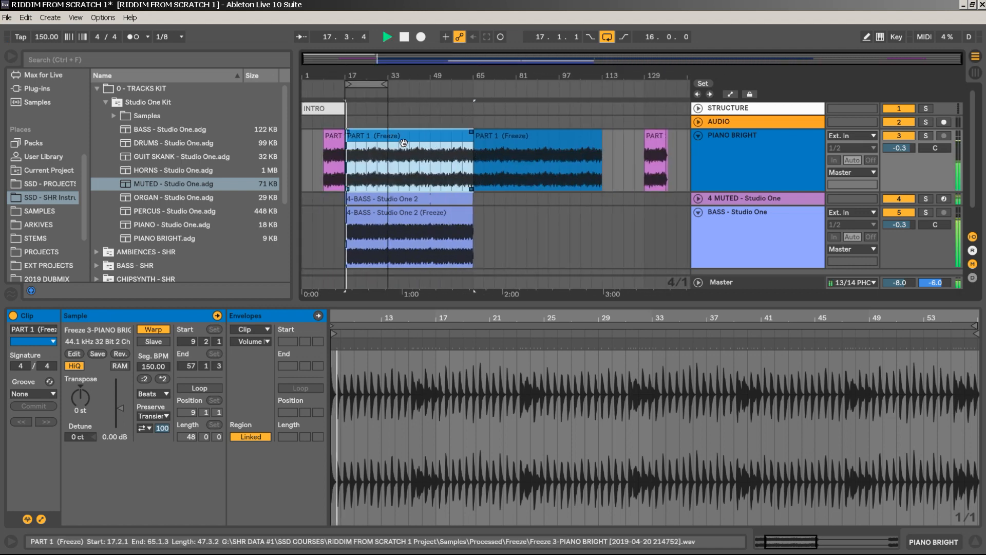
pyautogui.moveTo(350, 73); pyautogui.dragTo(563, 112)
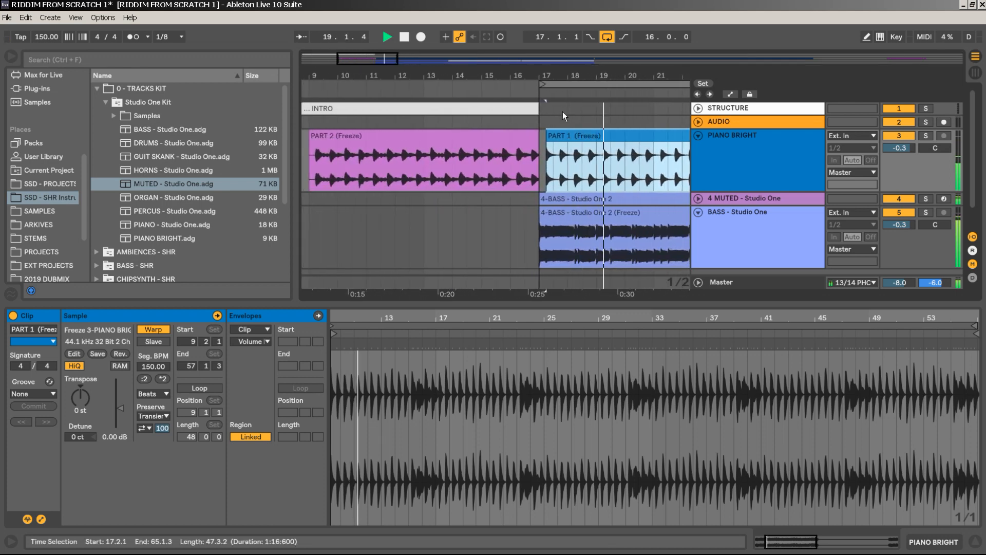
pyautogui.click(541, 144)
pyautogui.moveTo(538, 136); pyautogui.dragTo(546, 136)
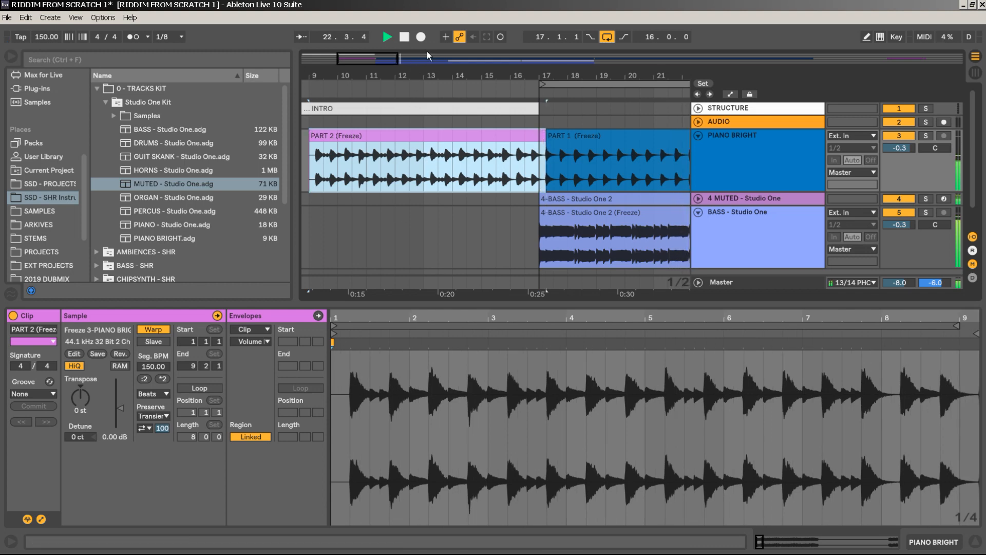
pyautogui.moveTo(431, 74); pyautogui.dragTo(338, 78)
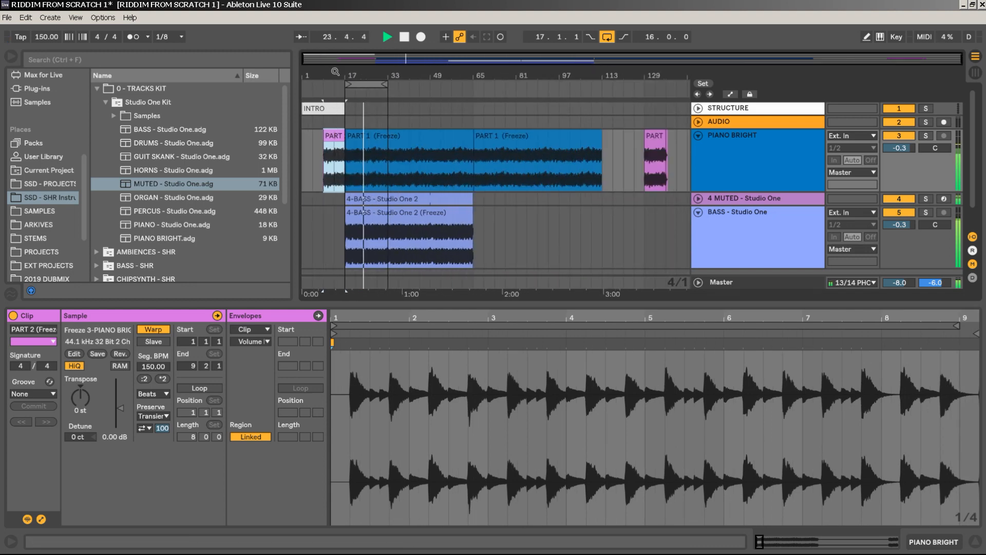
# Stop playback and undo the piano clip edits and the freezing and flattening of the PIANO BRIGHT and BASS tracks.
pyautogui.click(724, 228)
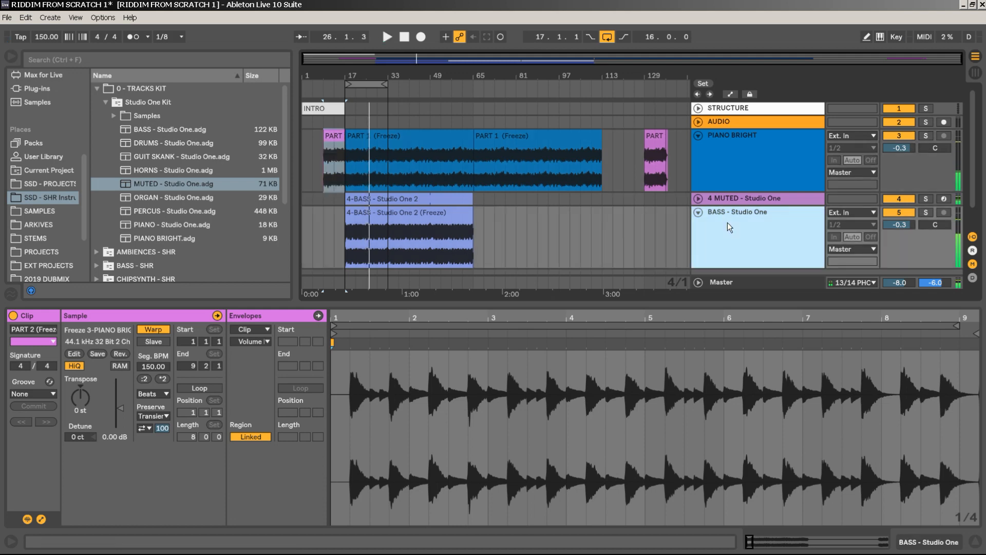
pyautogui.hotkey('ctrl', 'z')
pyautogui.hotkey('ctrl', 'z')
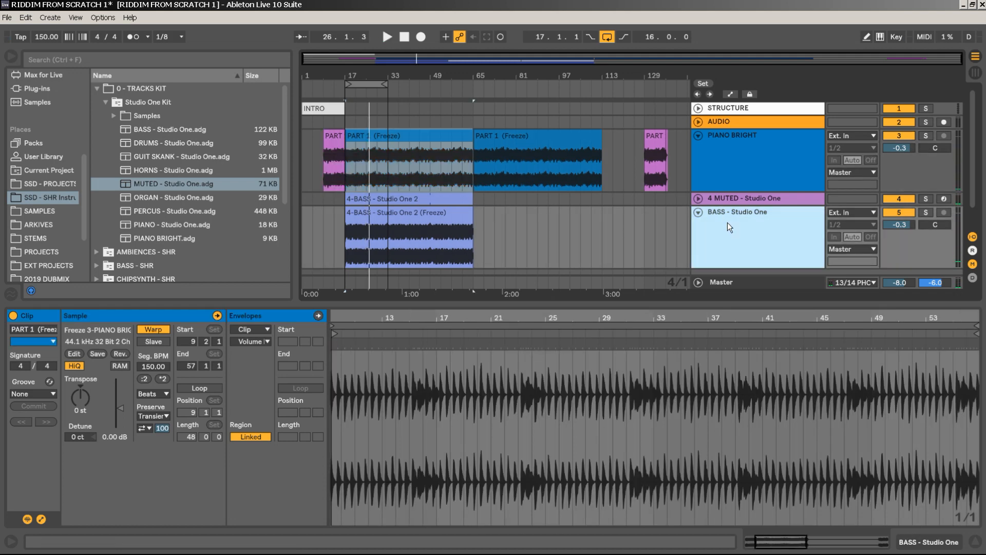
pyautogui.hotkey('ctrl', 'z')
pyautogui.hotkey('ctrl', 'z')
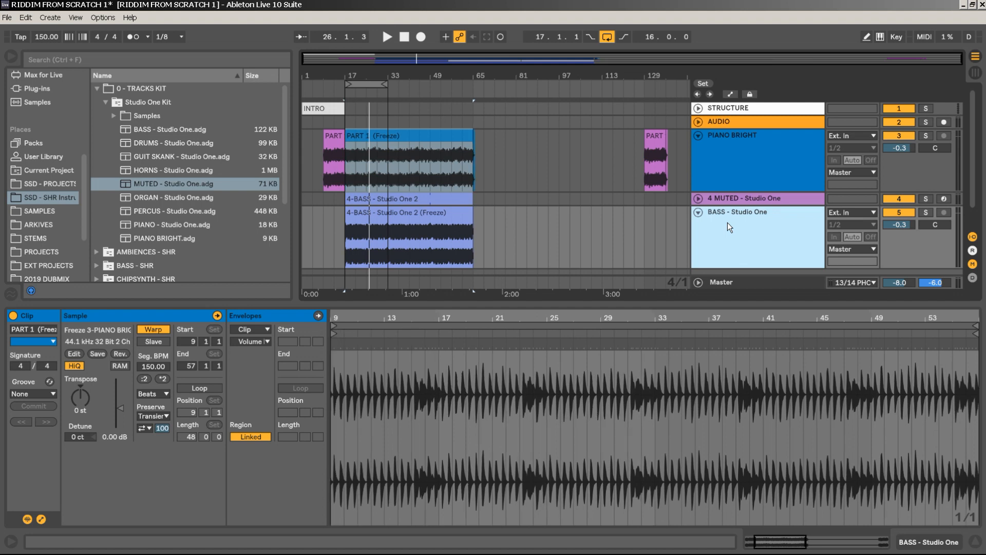
pyautogui.hotkey('ctrl', 'z')
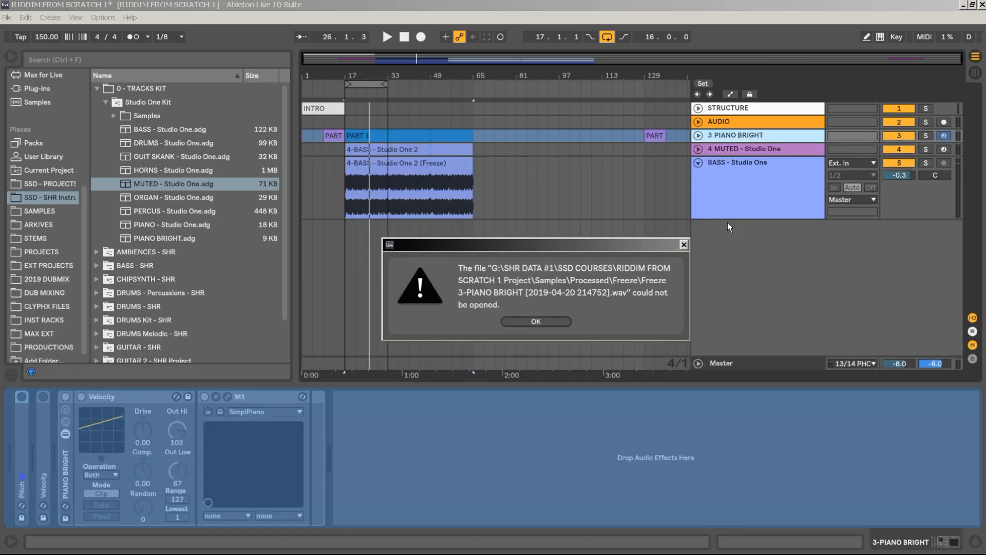
pyautogui.click(529, 321)
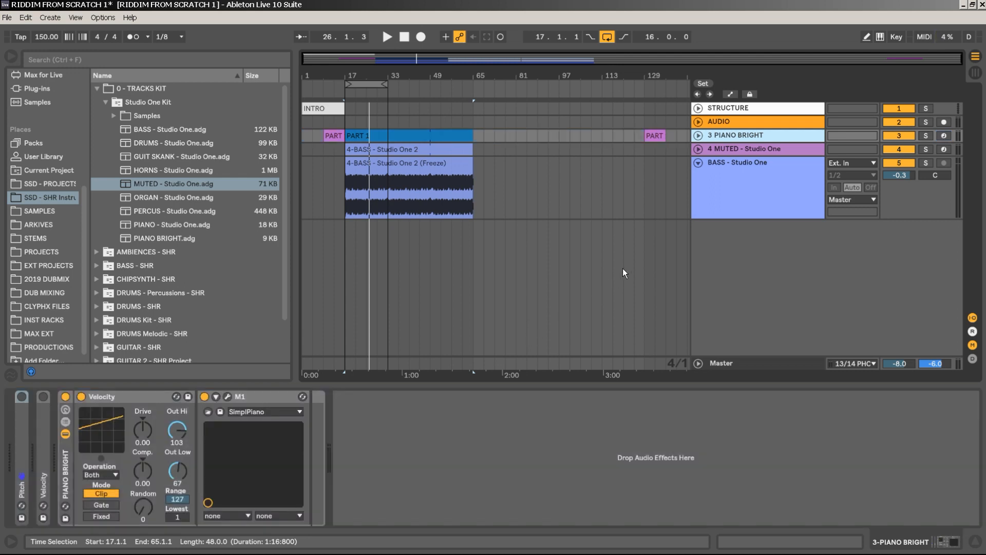
pyautogui.hotkey('ctrl', 'z')
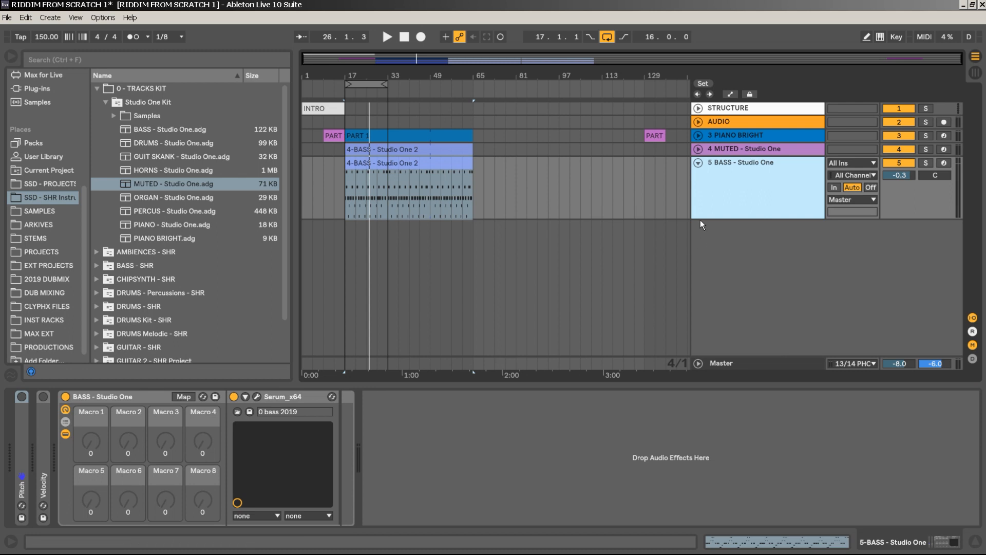
# Increase the BASS track's height in the arrangement.
pyautogui.moveTo(703, 216); pyautogui.dragTo(703, 289)
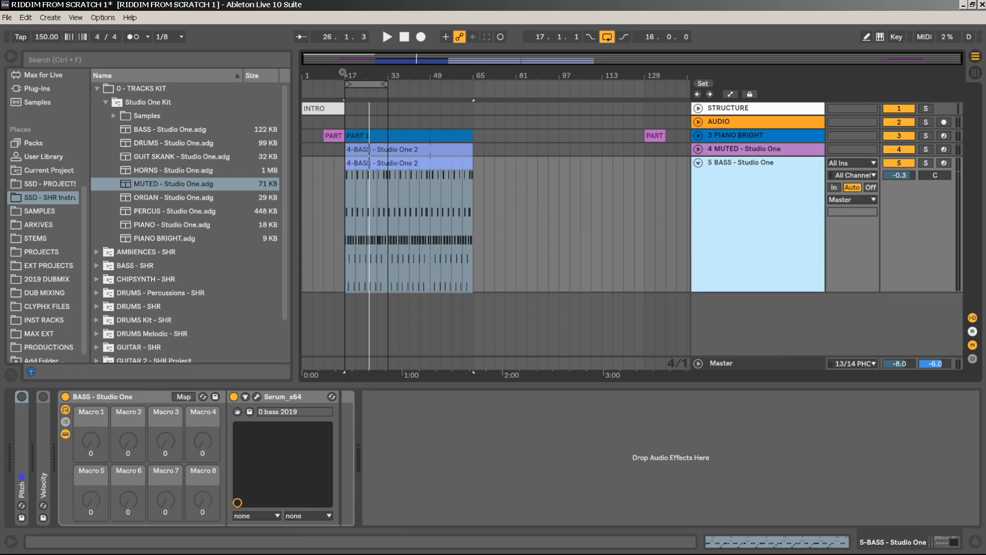
# Open the clip on the BASS track for note editing, start playback and solo the track.
pyautogui.moveTo(343, 73); pyautogui.dragTo(343, 123)
pyautogui.doubleClick(462, 167)
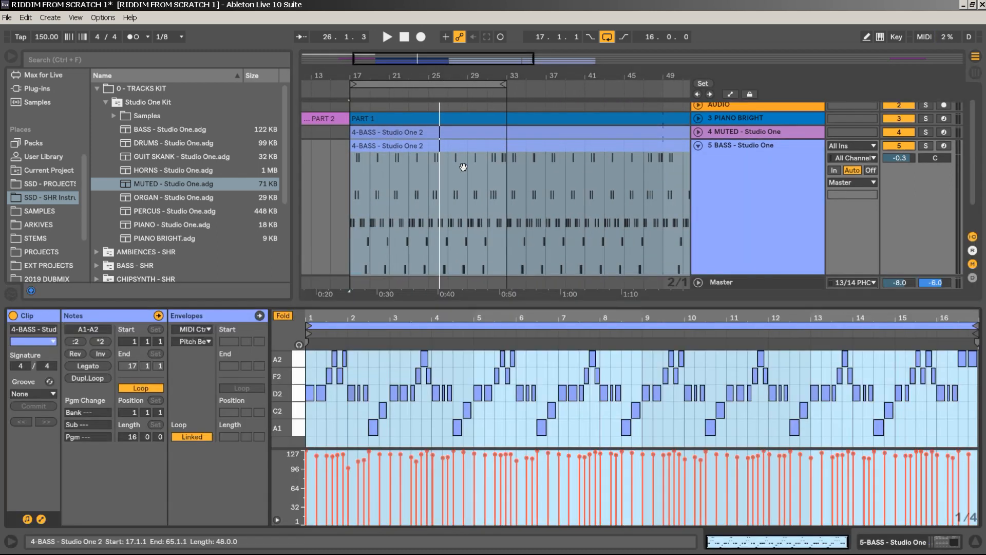
pyautogui.press('space')
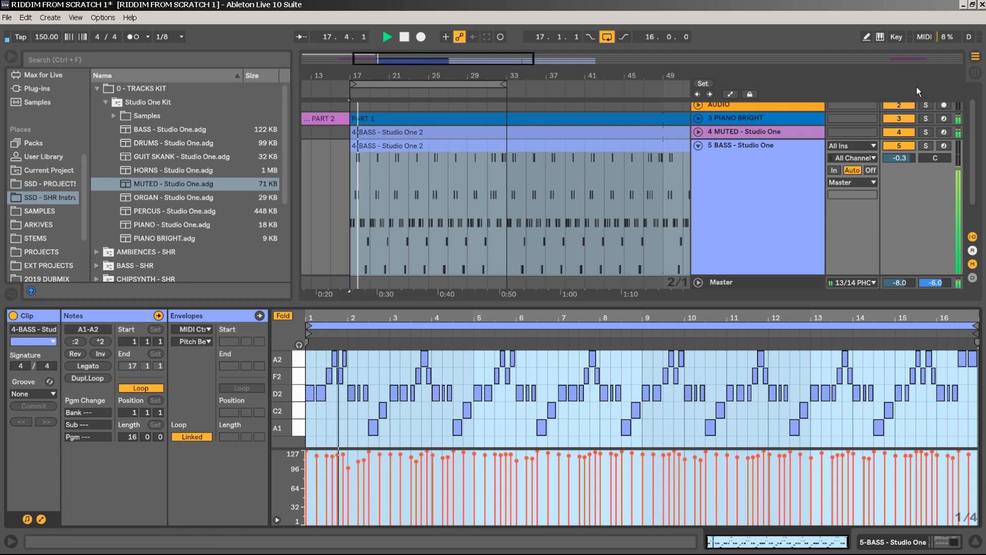
pyautogui.click(926, 146)
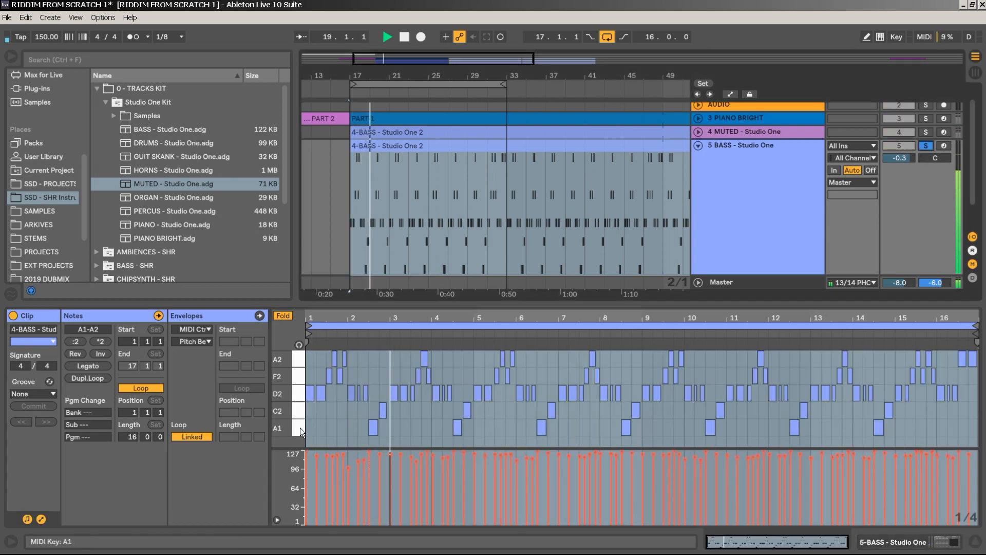
# Try all the bass clip's notes one octave lower during playback, return them to their original octave and stop.
pyautogui.moveTo(300, 427); pyautogui.dragTo(301, 338)
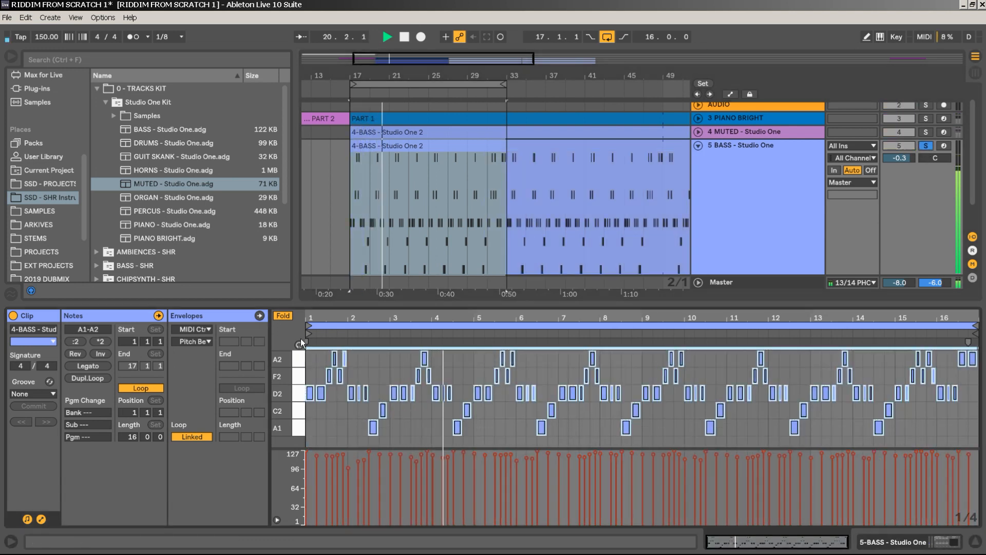
pyautogui.hotkey('shift', 'Down')
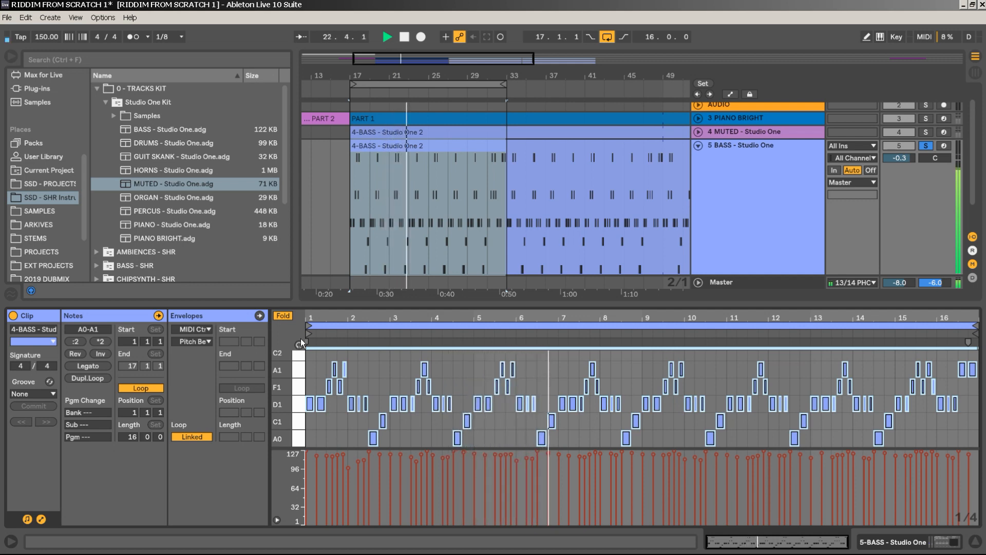
pyautogui.hotkey('shift', 'Up')
pyautogui.press('space')
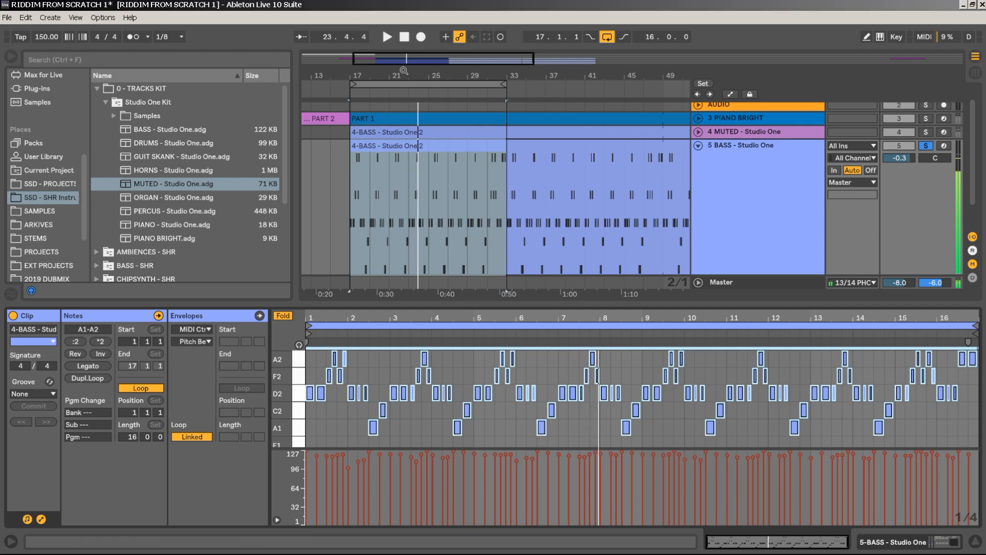
# Shorten the BASS clip to end at 49.1.1, and move its section from 33.1.1 to 49.1.1 so it starts at 49.1.1.
pyautogui.press('-')
pyautogui.press('-')
pyautogui.press('-')
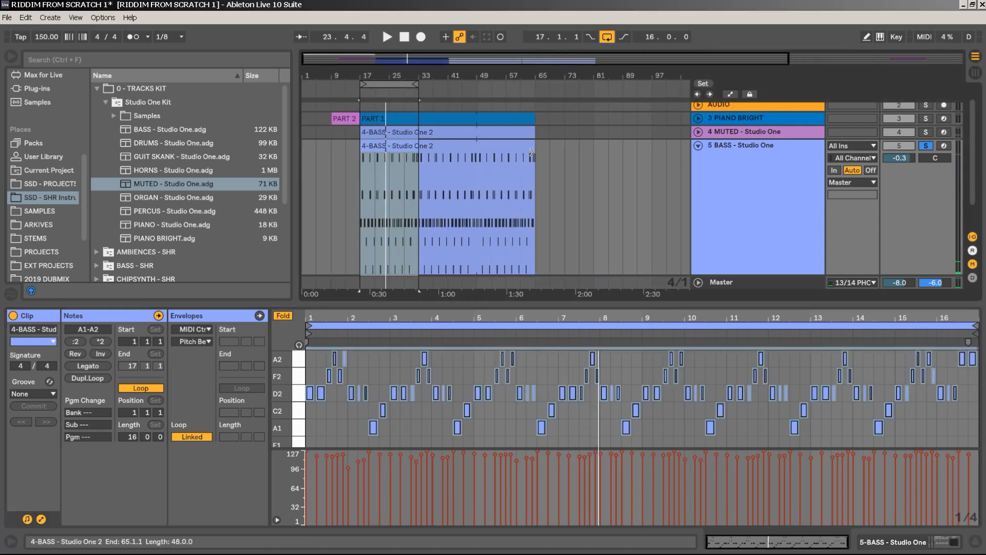
pyautogui.moveTo(532, 152); pyautogui.dragTo(476, 152)
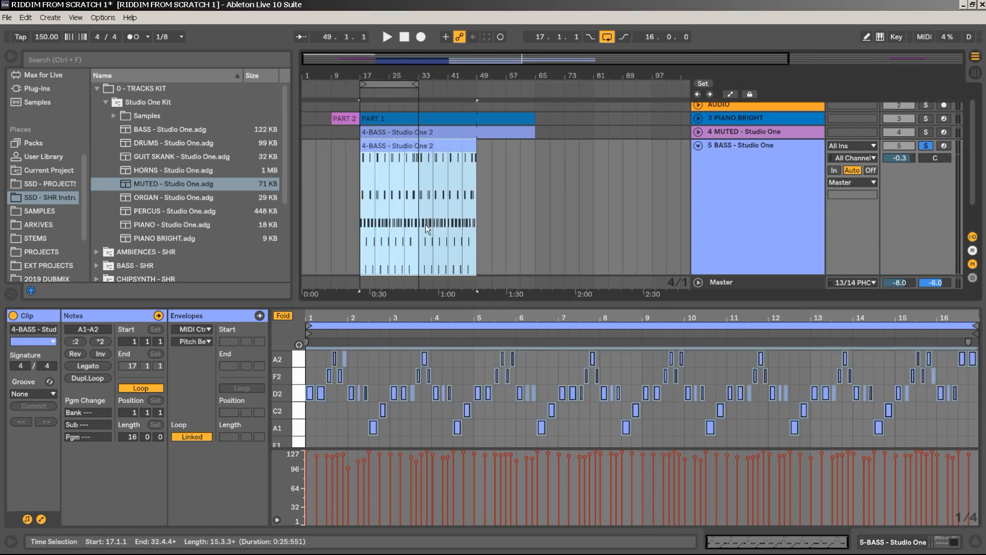
pyautogui.moveTo(422, 227); pyautogui.dragTo(483, 211)
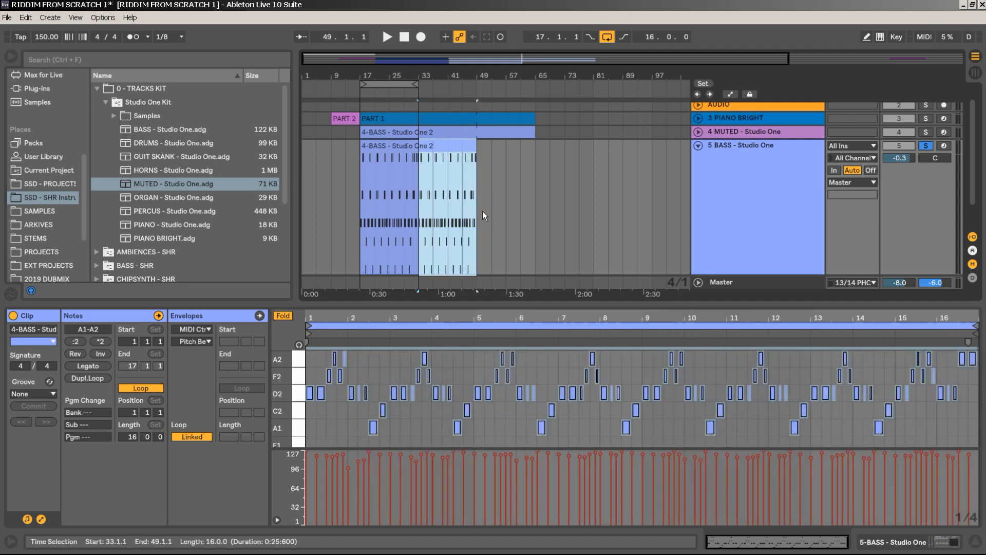
pyautogui.moveTo(452, 146); pyautogui.dragTo(516, 149)
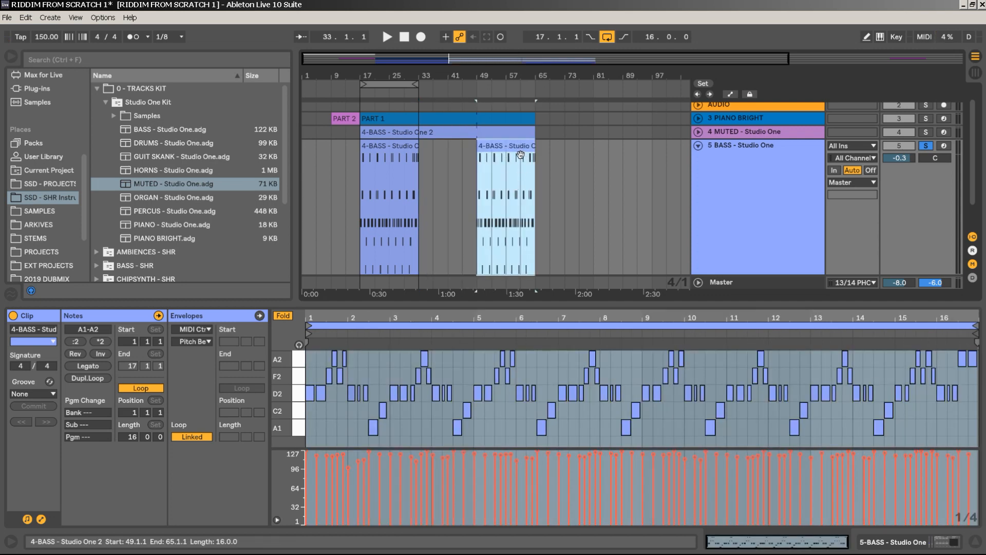
# Transpose all notes of the bass clip at 49.1.1 down one octave and audition it before and after the change.
pyautogui.click(301, 430)
pyautogui.keyDown('shift'); pyautogui.click(302, 360); pyautogui.keyUp('shift')
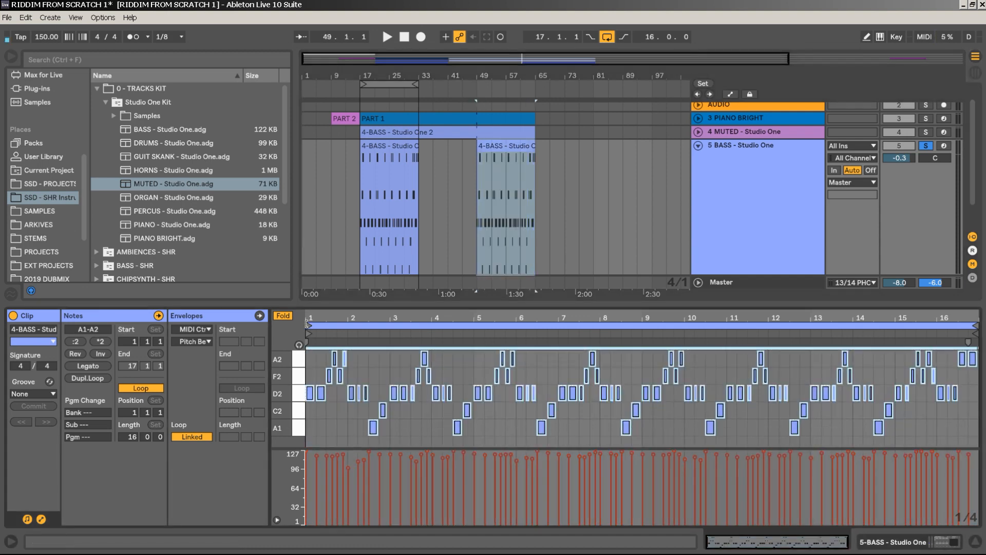
pyautogui.press('space')
pyautogui.press('space')
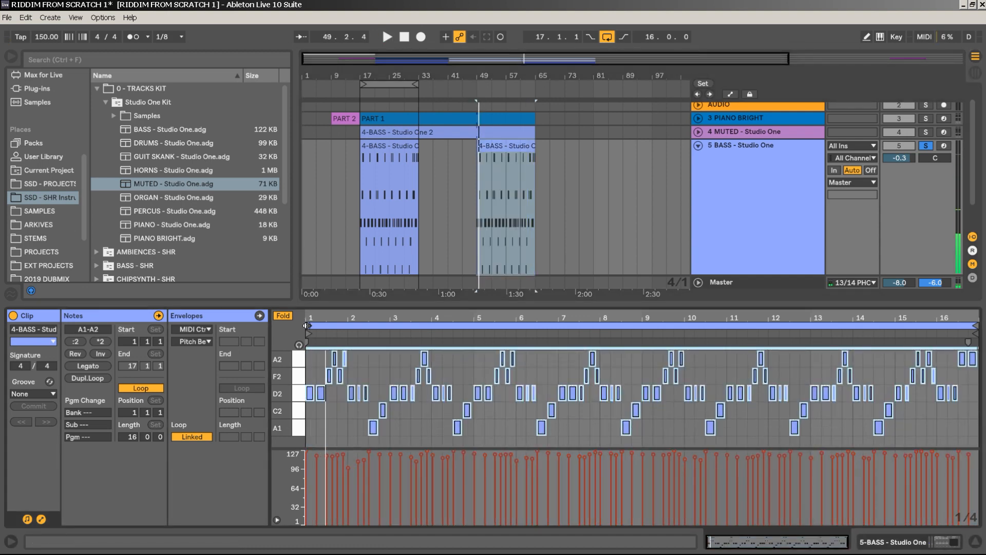
pyautogui.hotkey('shift', 'Down')
pyautogui.press('space')
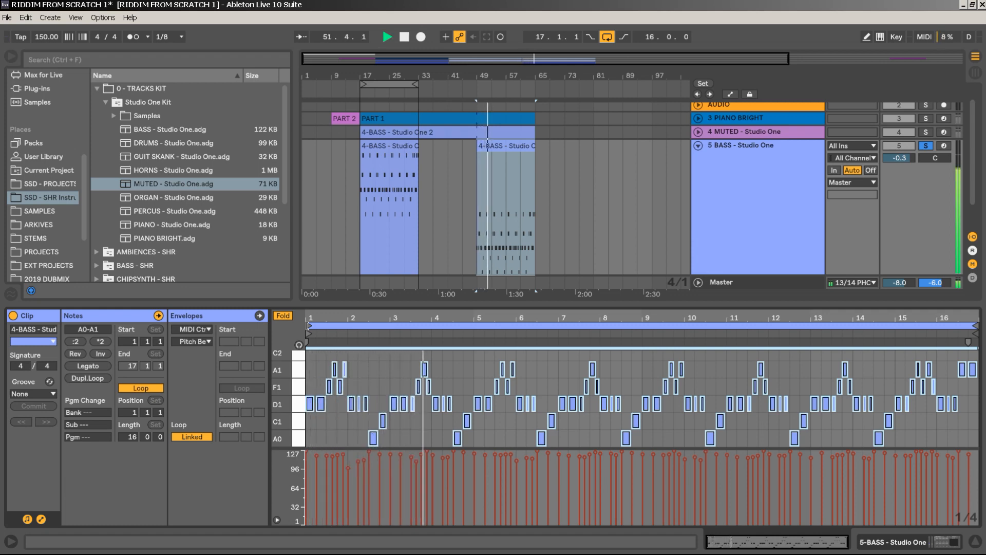
pyautogui.press('space')
# Copy the first bass clip to 33.1.1 and transpose all notes of the clip at 17.1.1 up one octave.
pyautogui.click(394, 149)
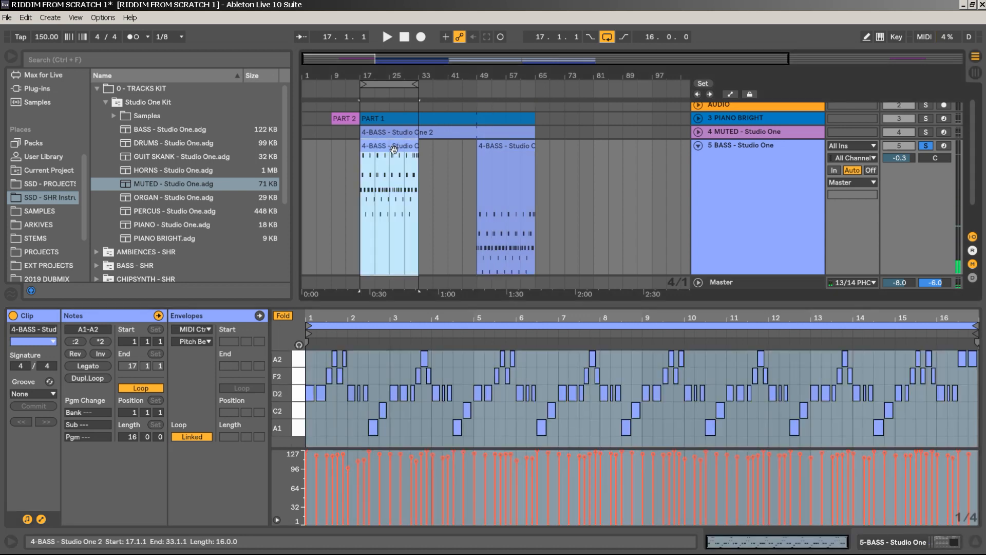
pyautogui.moveTo(394, 149); pyautogui.dragTo(447, 156)
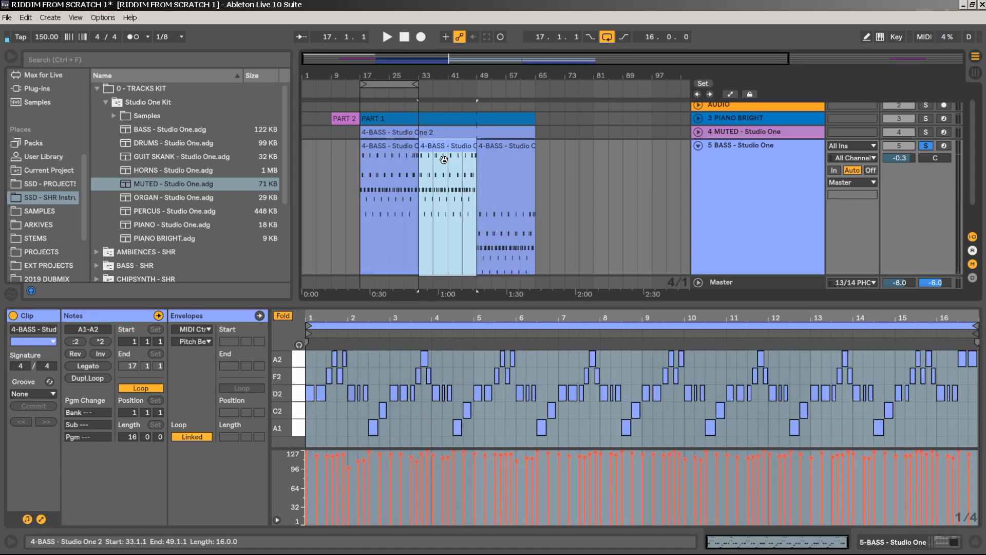
pyautogui.click(388, 152)
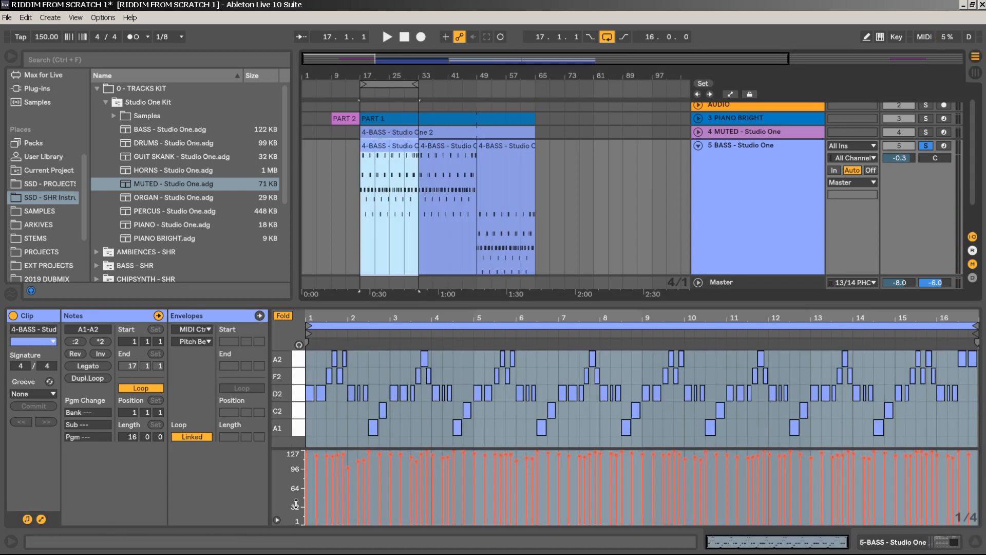
pyautogui.click(294, 435)
pyautogui.hotkey('ctrl', 'a')
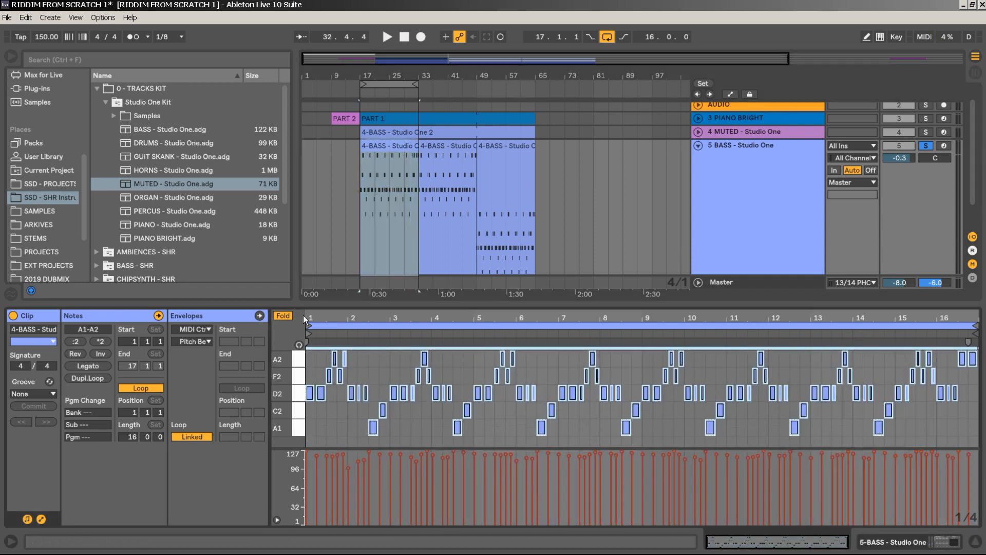
pyautogui.hotkey('shift', 'Up')
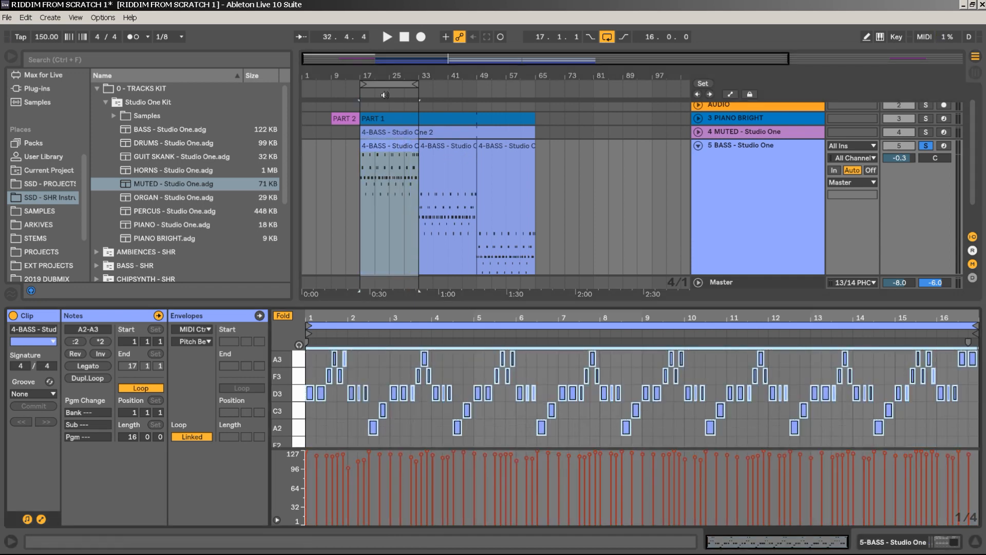
# Play a passage from each of the three consecutive bass clips to compare their octaves.
pyautogui.click(384, 95)
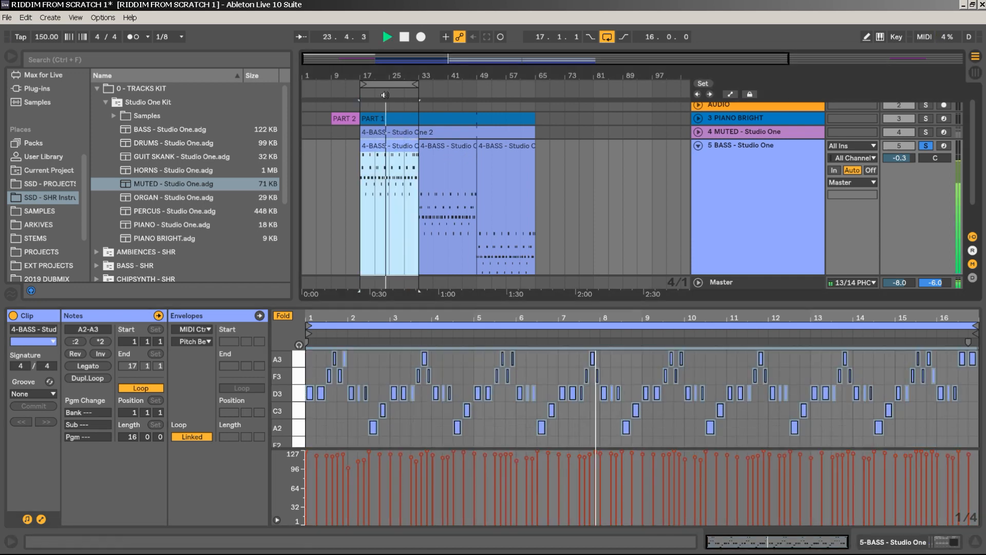
pyautogui.click(437, 95)
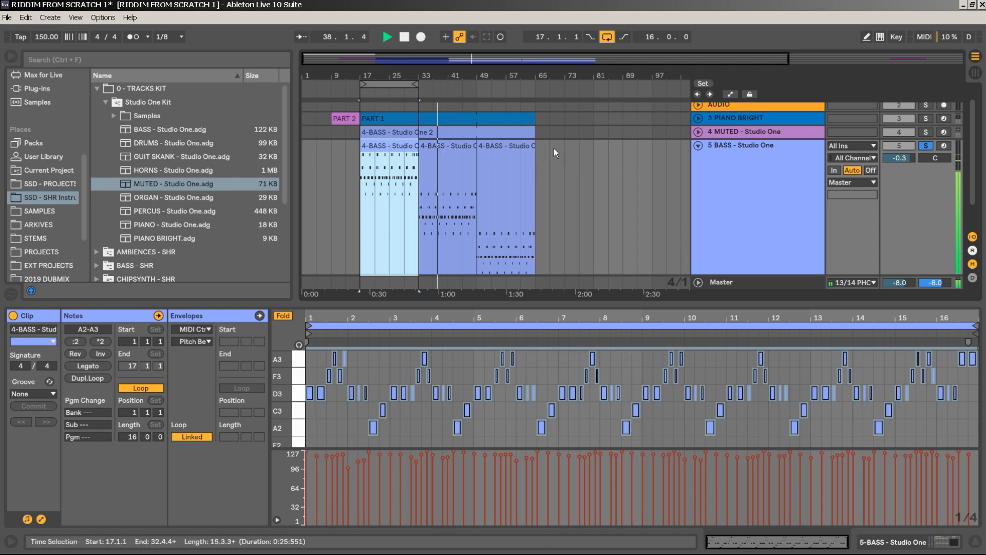
pyautogui.click(497, 88)
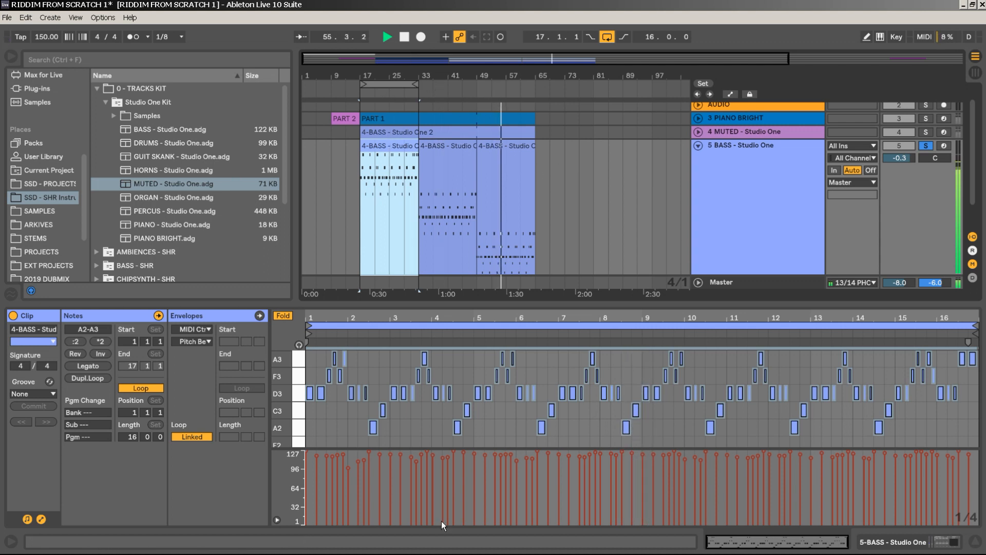
# Stop playback, fold the BASS track, then freeze it and flatten it to audio.
pyautogui.click(700, 146)
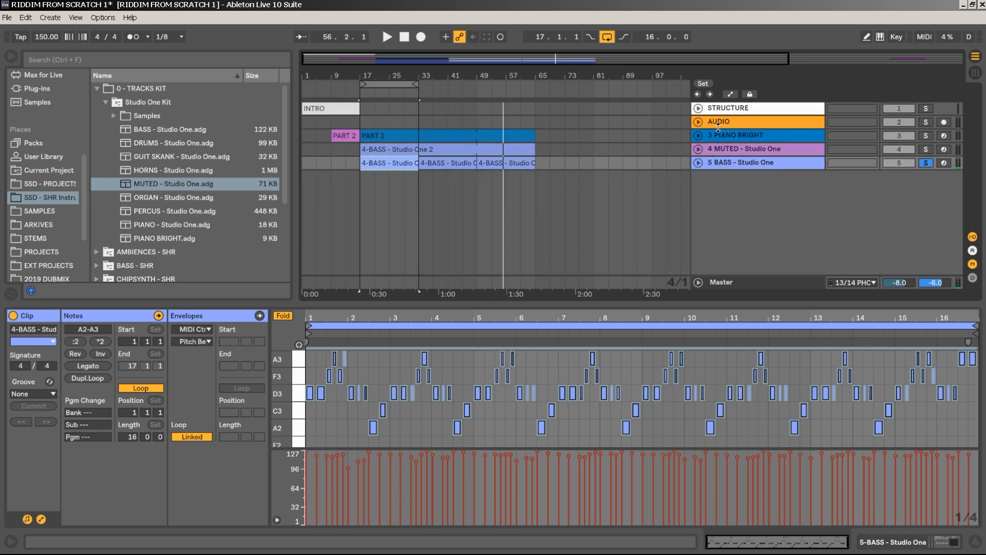
pyautogui.rightClick(729, 166)
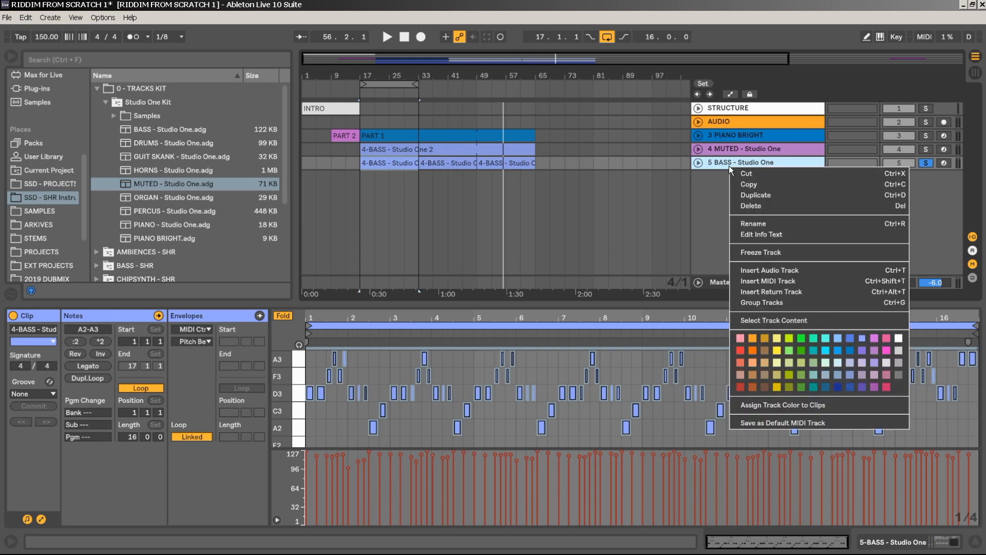
pyautogui.click(763, 251)
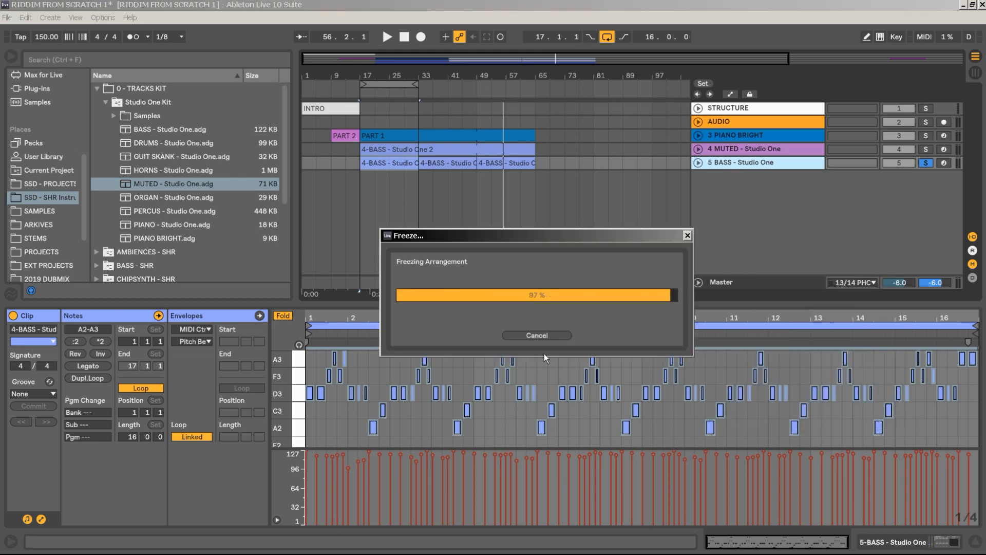
pyautogui.rightClick(788, 161)
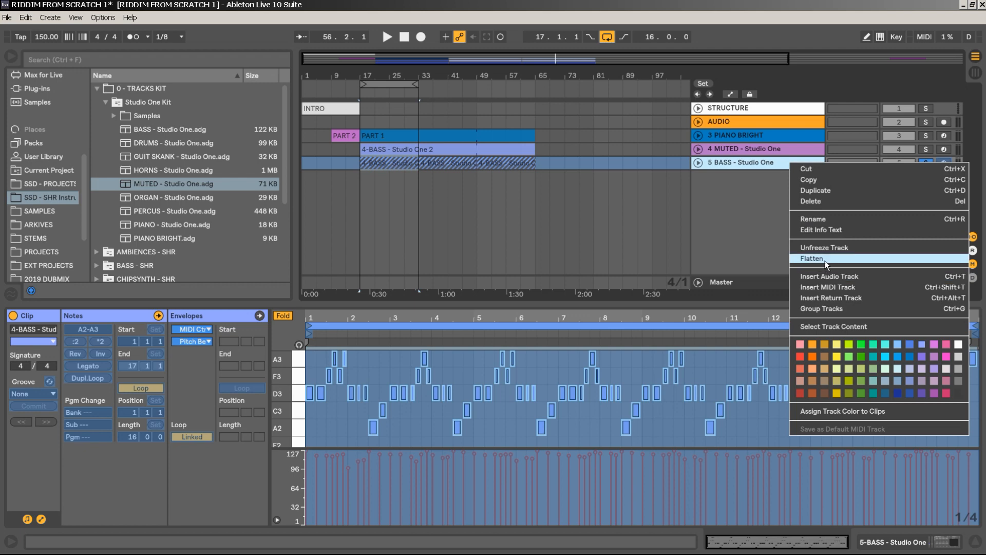
pyautogui.click(825, 260)
# Delete the PART 2 piano clip at 129.1.1 and shorten the PART 1 clip to end at 33.1.1.
pyautogui.rightClick(759, 136)
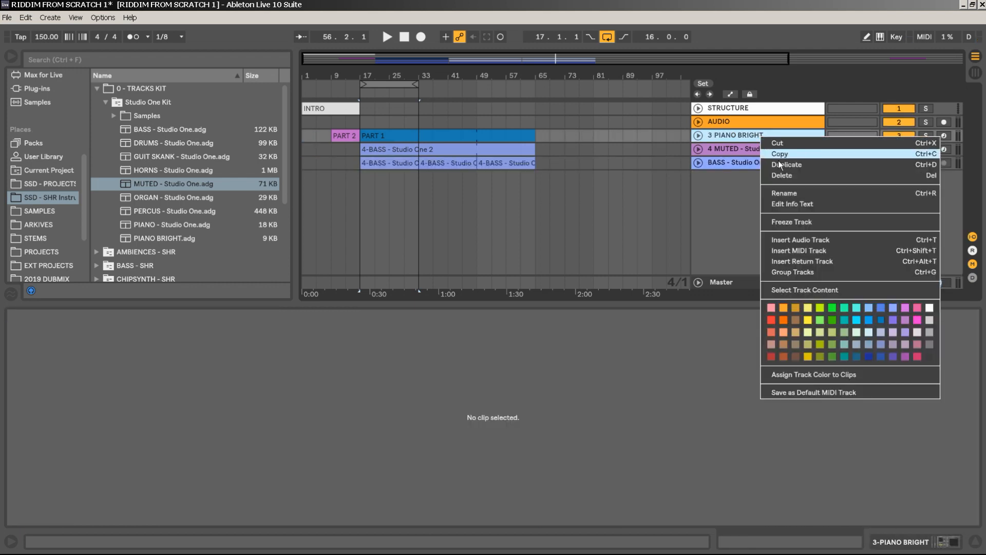
pyautogui.click(723, 203)
pyautogui.press('-')
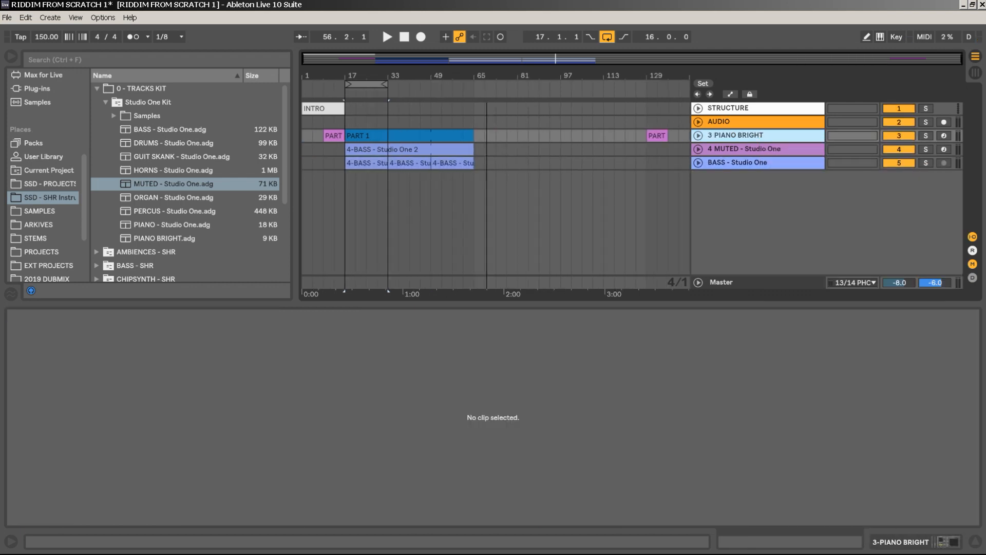
pyautogui.click(659, 136)
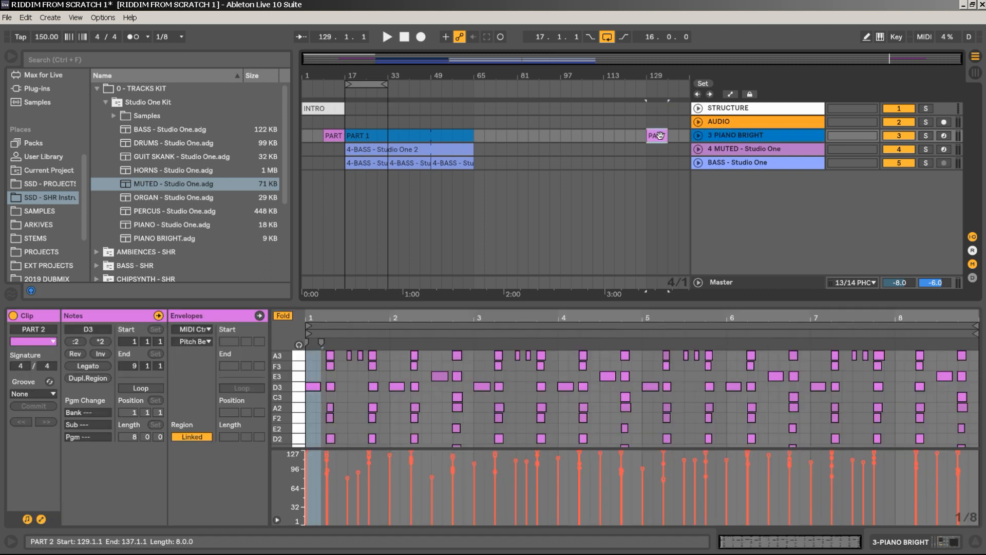
pyautogui.press('Delete')
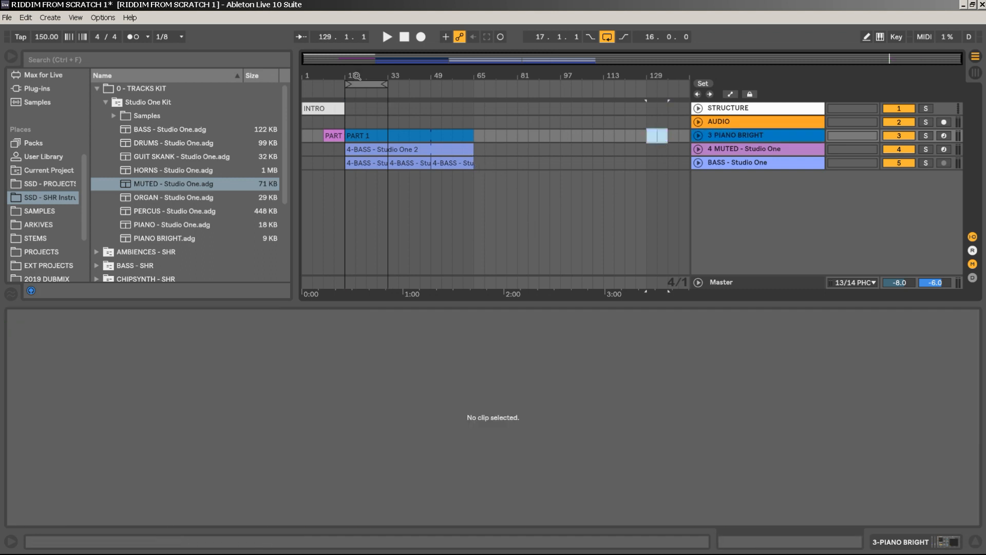
pyautogui.press('+')
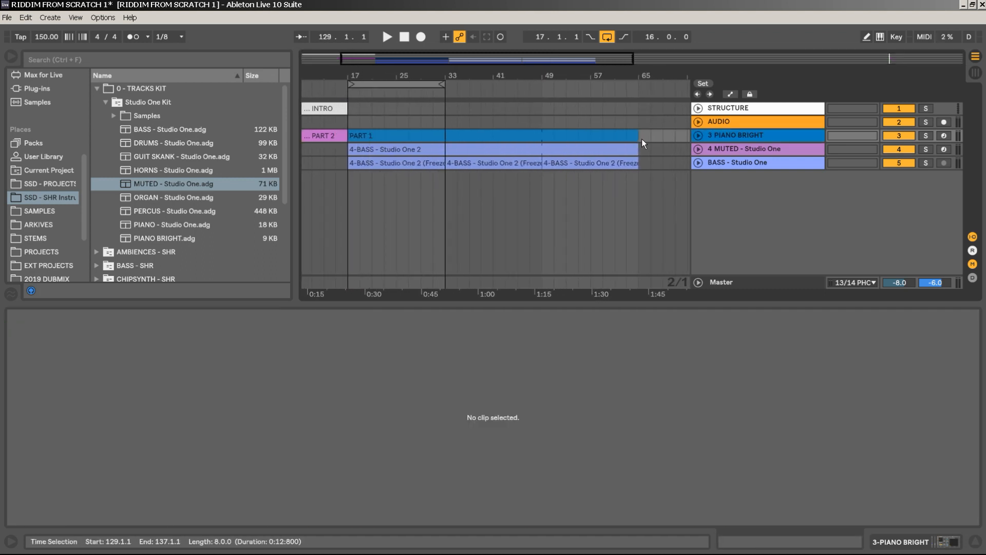
pyautogui.moveTo(638, 135); pyautogui.dragTo(445, 127)
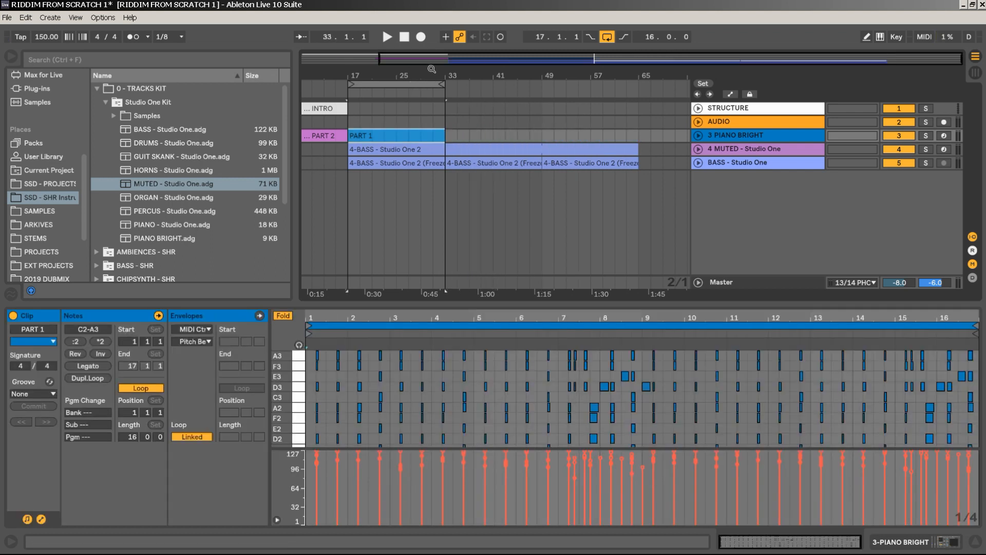
# Freeze the PIANO BRIGHT track and flatten it to audio.
pyautogui.moveTo(431, 70); pyautogui.dragTo(463, 75)
pyautogui.click(792, 135)
pyautogui.rightClick(792, 134)
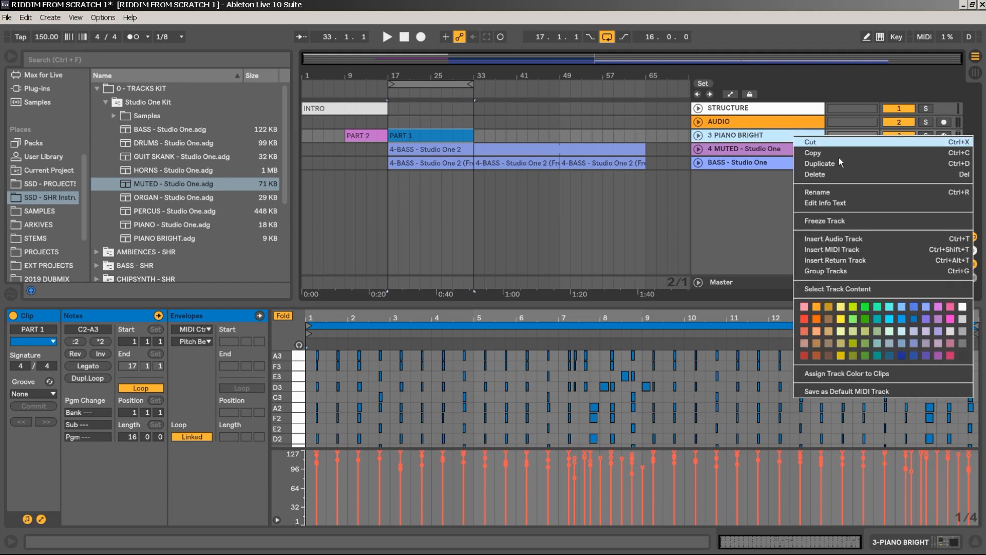
pyautogui.click(831, 222)
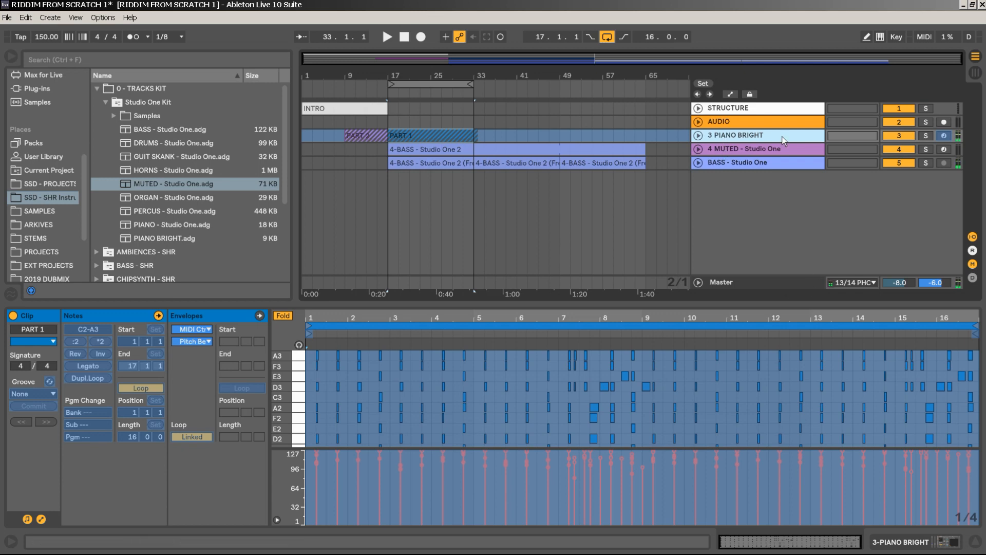
pyautogui.rightClick(782, 136)
pyautogui.click(816, 234)
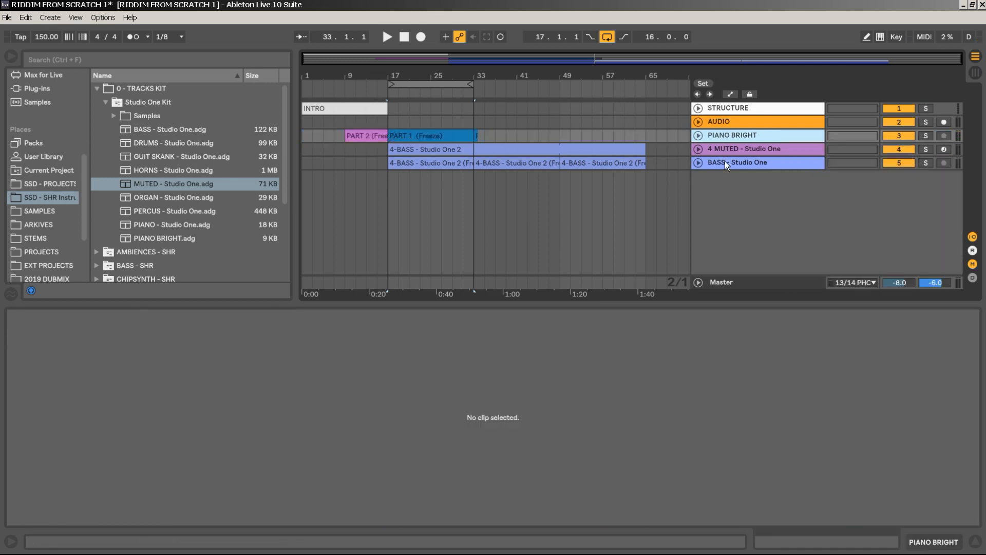
# Unfold the PIANO BRIGHT track, play a passage of the flattened audio, and unfold the BASS track.
pyautogui.click(698, 136)
pyautogui.press('space')
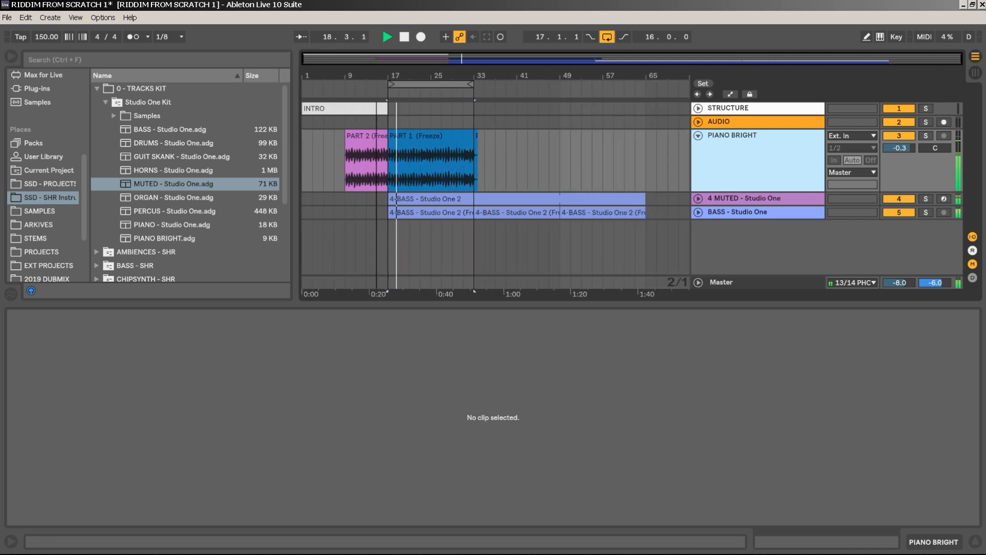
pyautogui.click(699, 212)
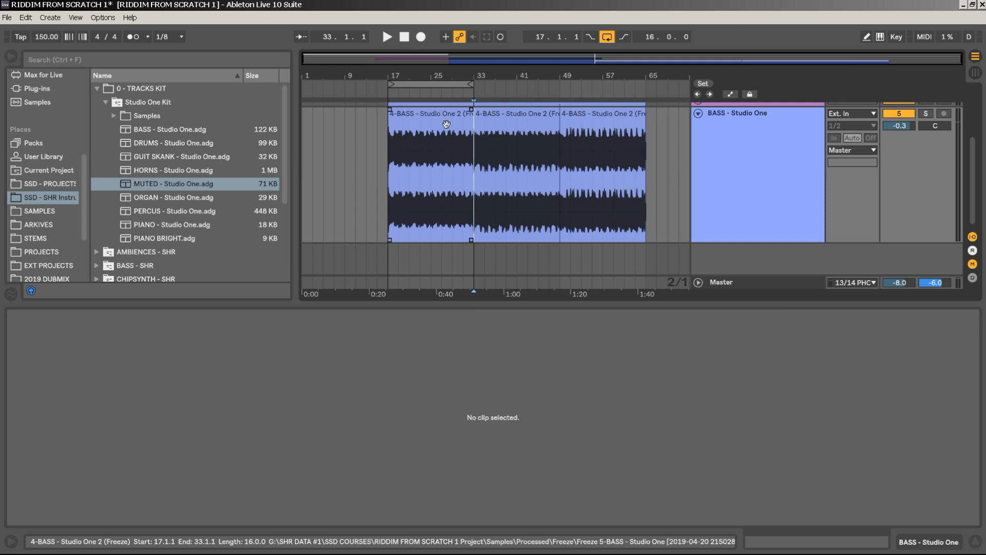
# Colour the first bass clip, at 17.1.1, salmon red and move it out of the arrangement to bar 113.
pyautogui.click(446, 123)
pyautogui.rightClick(443, 124)
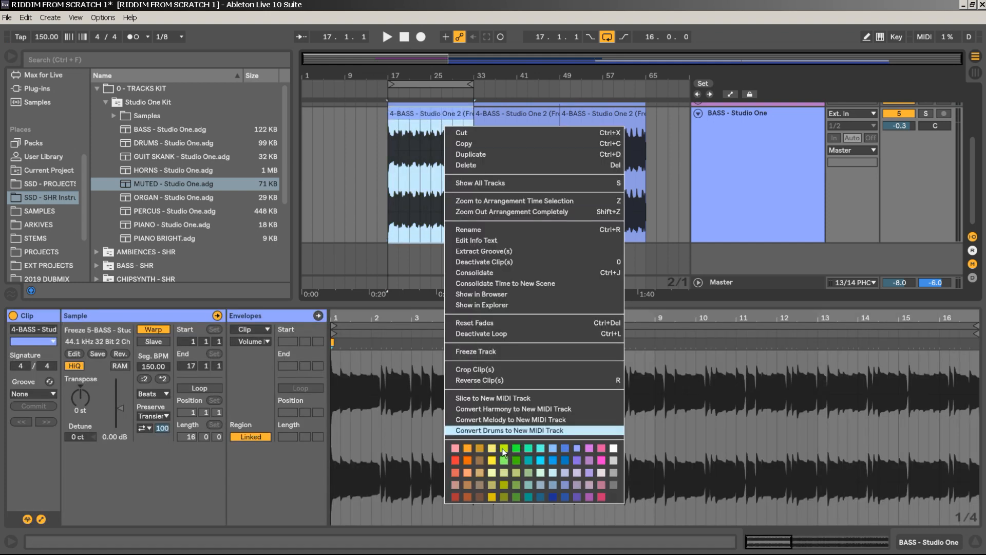
pyautogui.click(455, 471)
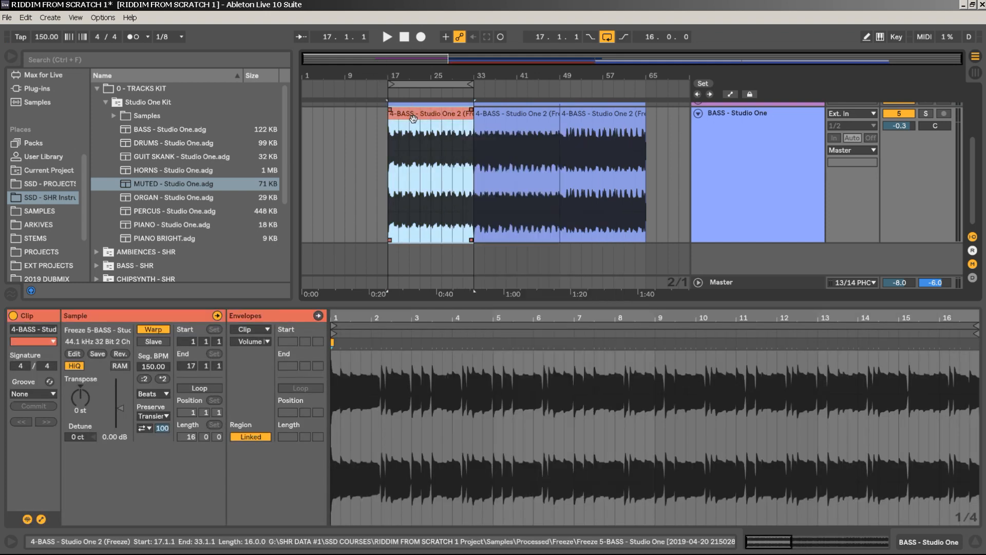
pyautogui.moveTo(414, 117); pyautogui.dragTo(662, 135)
pyautogui.moveTo(535, 74); pyautogui.dragTo(534, 47)
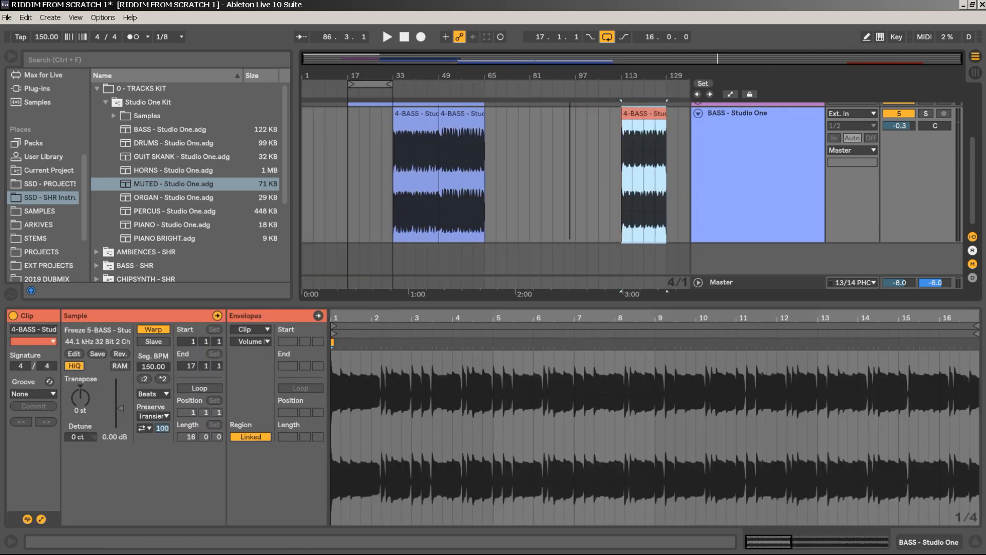
# Colour the bass clip at 33.1.1 orange and move it to start at 1.1.1.
pyautogui.rightClick(405, 122)
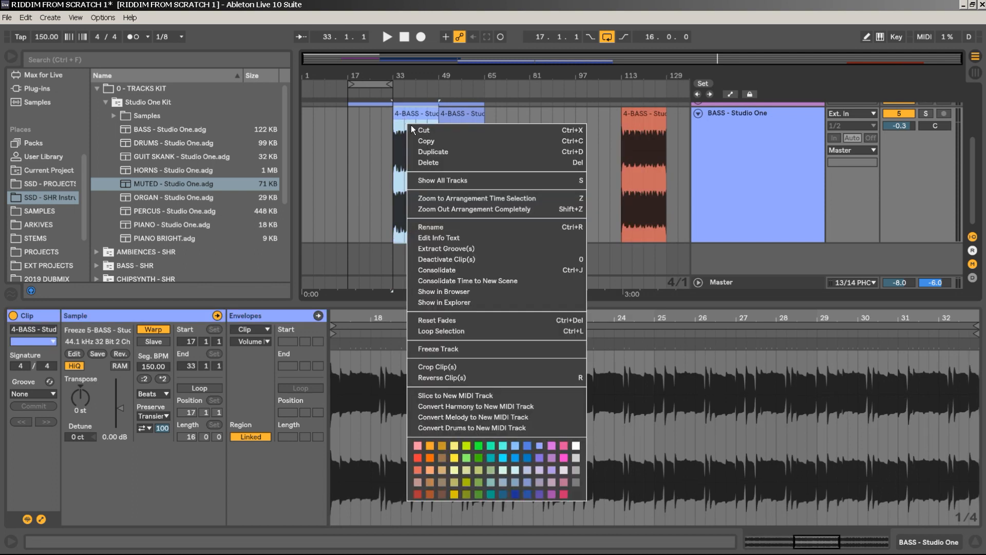
pyautogui.click(430, 446)
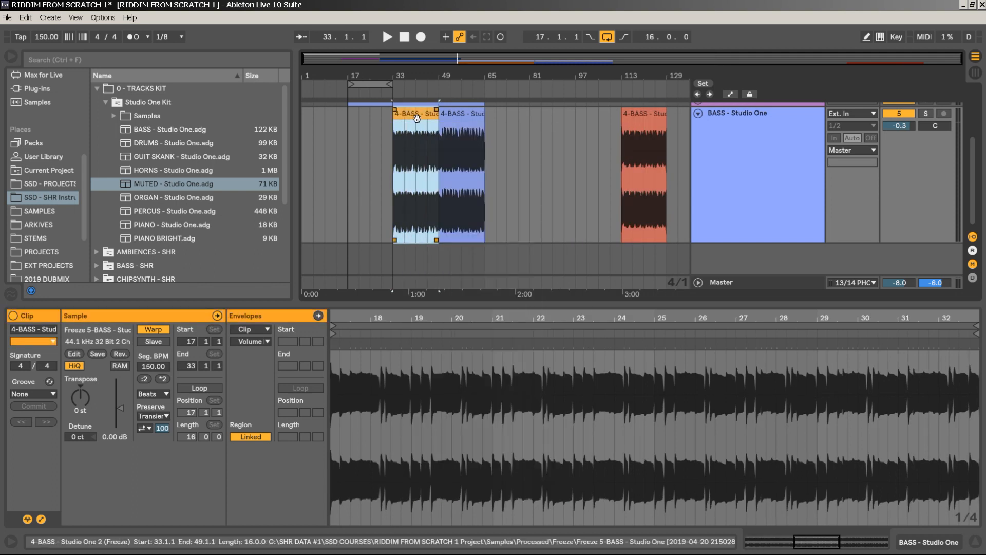
pyautogui.moveTo(416, 117); pyautogui.dragTo(333, 164)
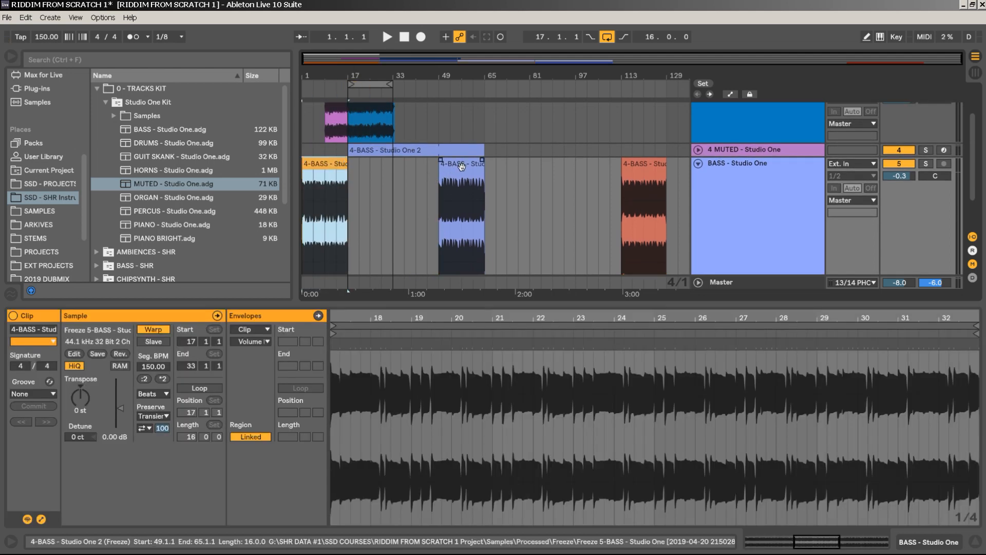
# Move the remaining blue bass clip to 17.1.1 and start playback from 9.1.1.
pyautogui.moveTo(406, 172); pyautogui.dragTo(380, 174)
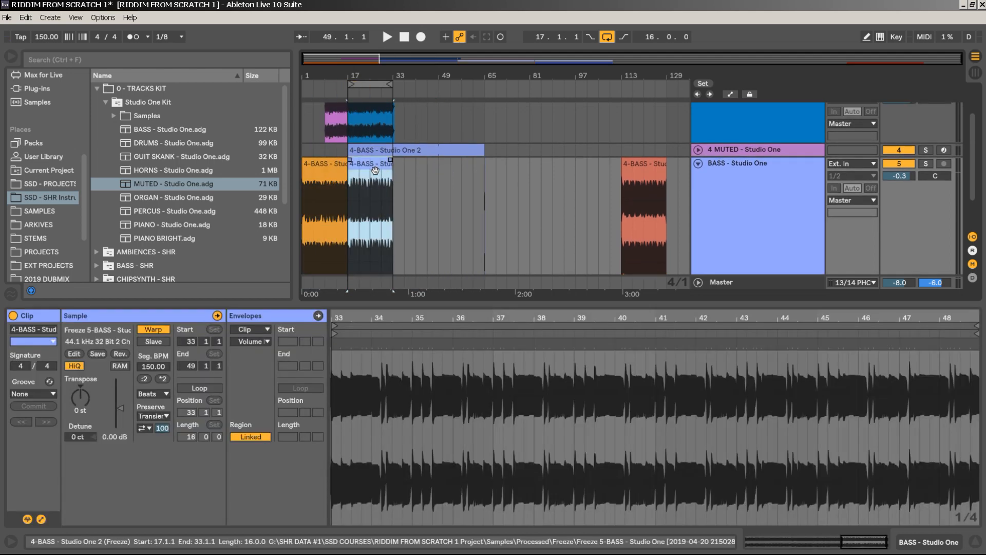
pyautogui.click(328, 236)
pyautogui.press('space')
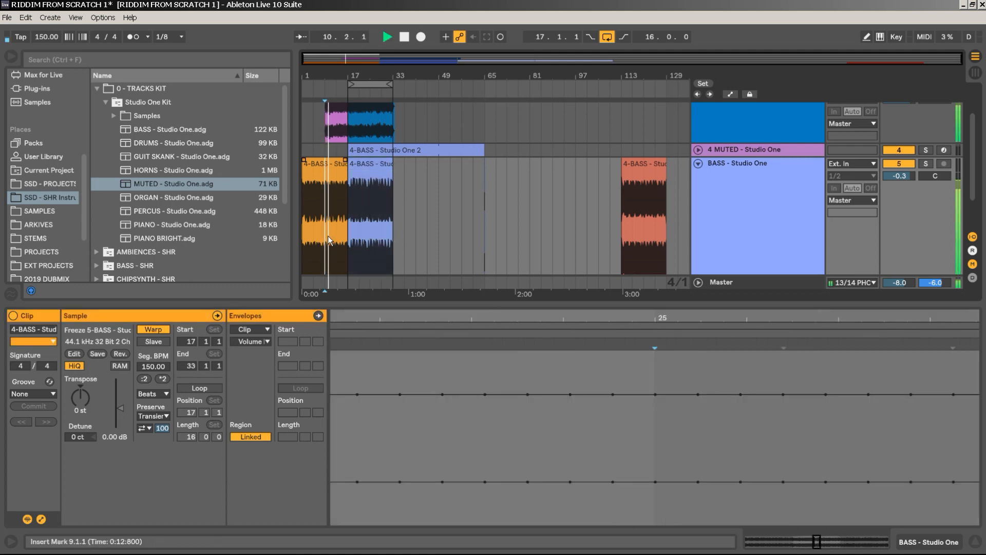
# Delete the leftover bass tail near bar 65 and extend the blue bass clip slightly past 33.1.1, to about 33.1.3.
pyautogui.moveTo(477, 191); pyautogui.dragTo(508, 236)
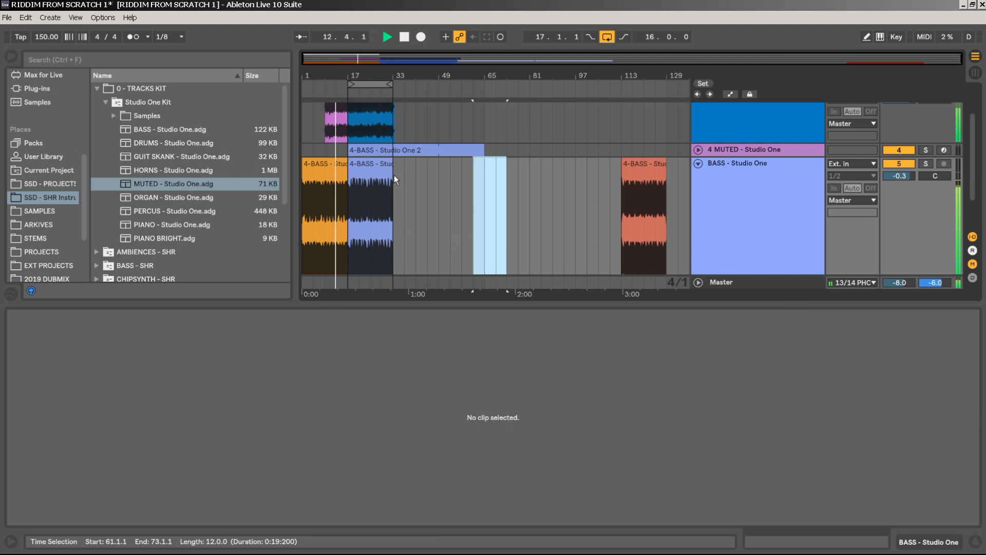
pyautogui.click(394, 175)
pyautogui.moveTo(472, 170); pyautogui.dragTo(473, 170)
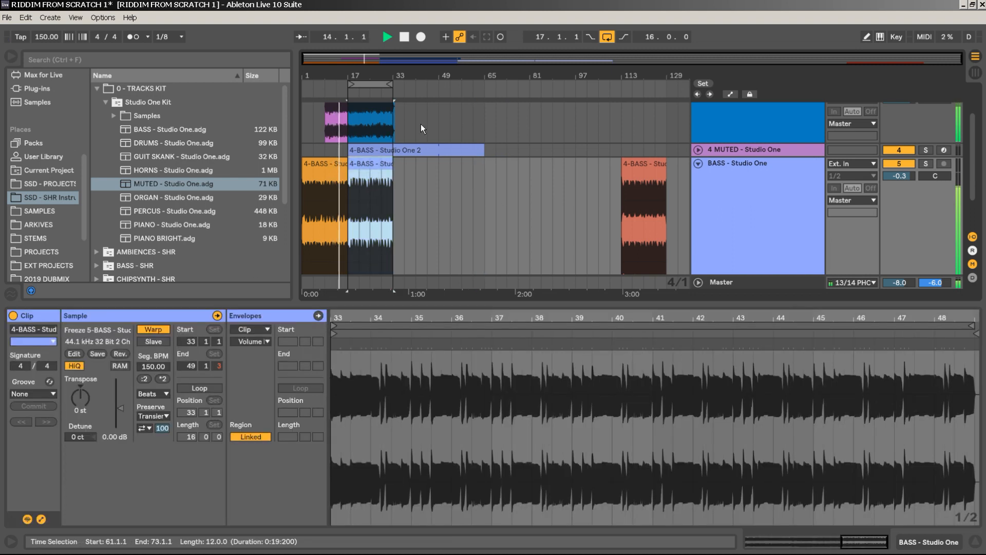
# Unfold the 4 MUTED track, add a 16-bar clip of its part at 1.1.1, and transpose all that clip's notes up one octave.
pyautogui.moveTo(396, 71); pyautogui.dragTo(534, 70)
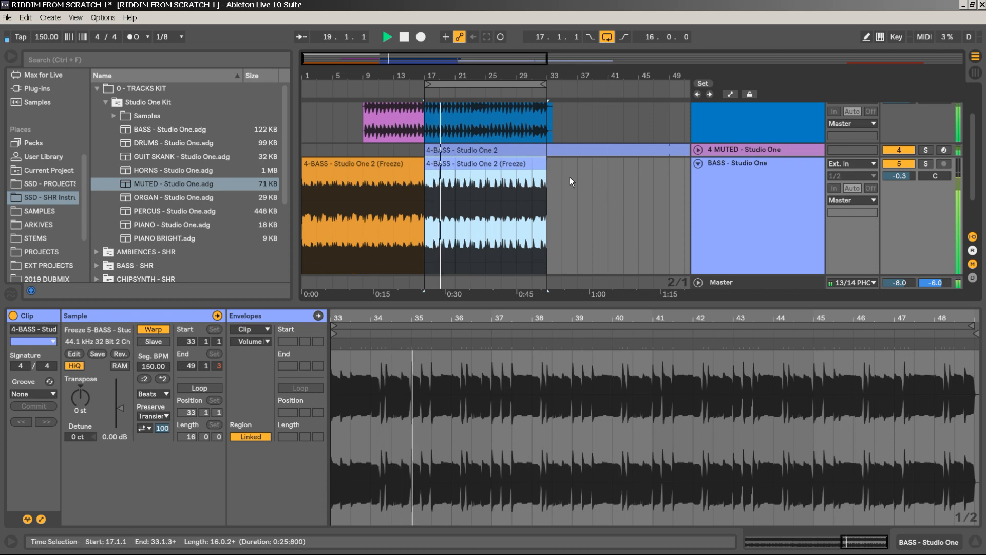
pyautogui.click(698, 149)
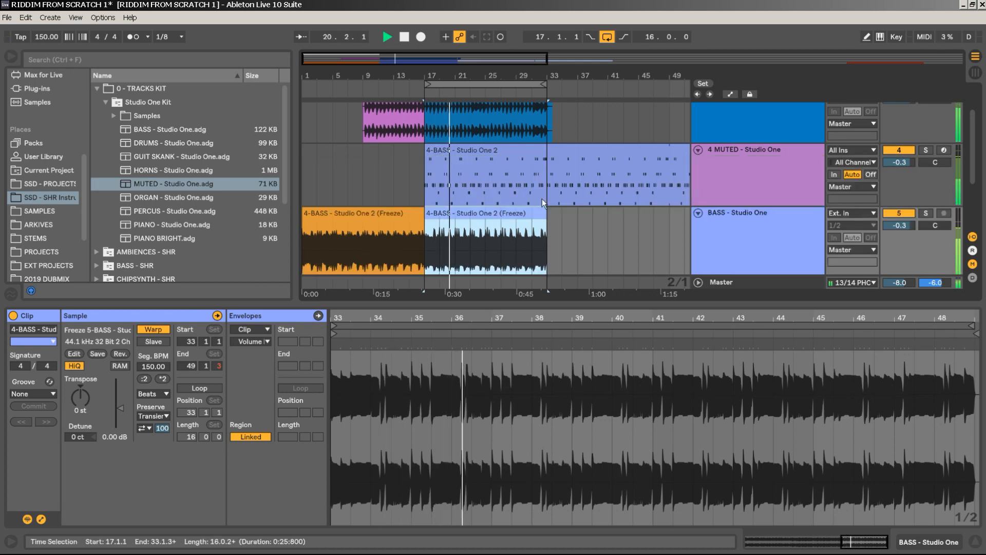
pyautogui.press('Up')
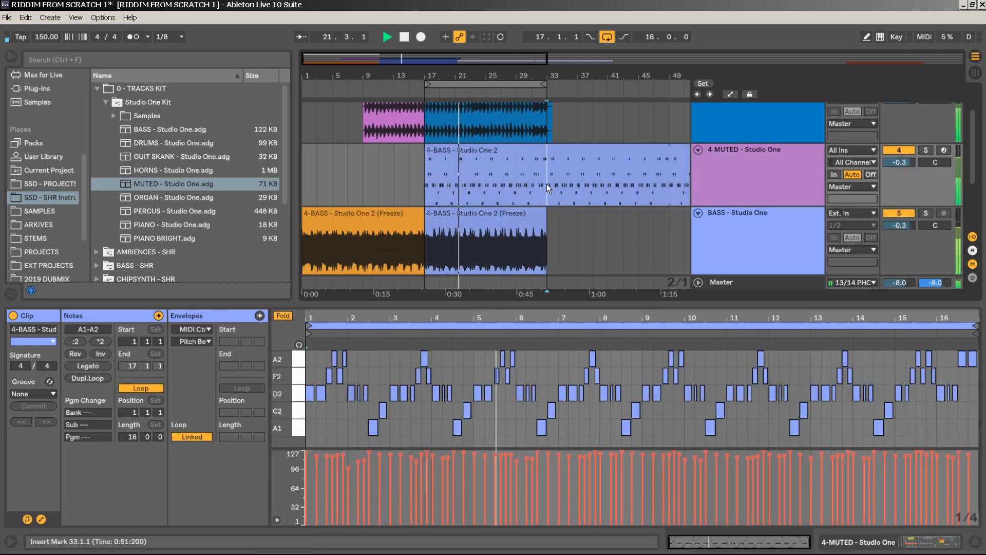
pyautogui.moveTo(459, 153); pyautogui.dragTo(329, 153)
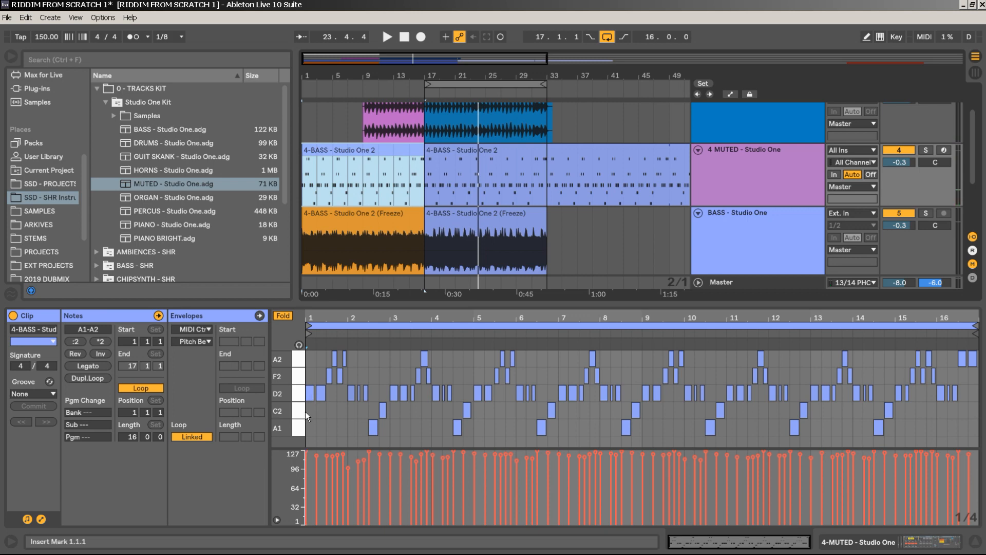
pyautogui.click(312, 333)
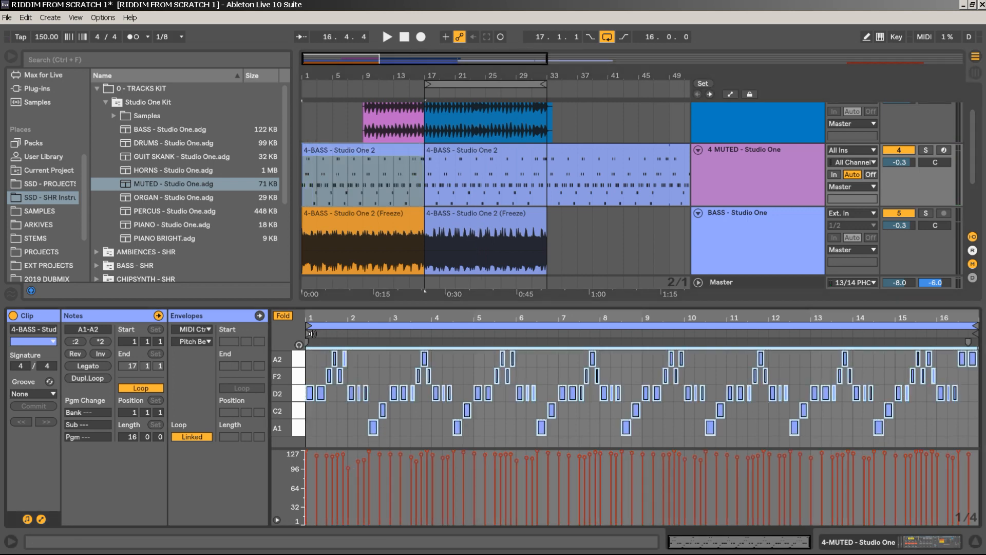
pyautogui.hotkey('shift', 'Up')
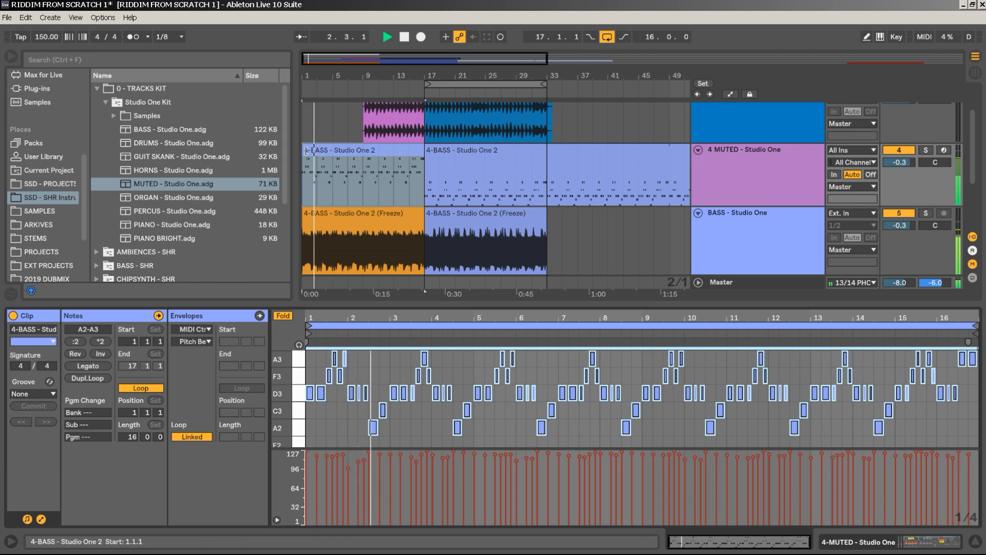
# Trim the first muted clip and the orange bass clip so both start at 9.1.1.
pyautogui.moveTo(306, 150); pyautogui.dragTo(359, 153)
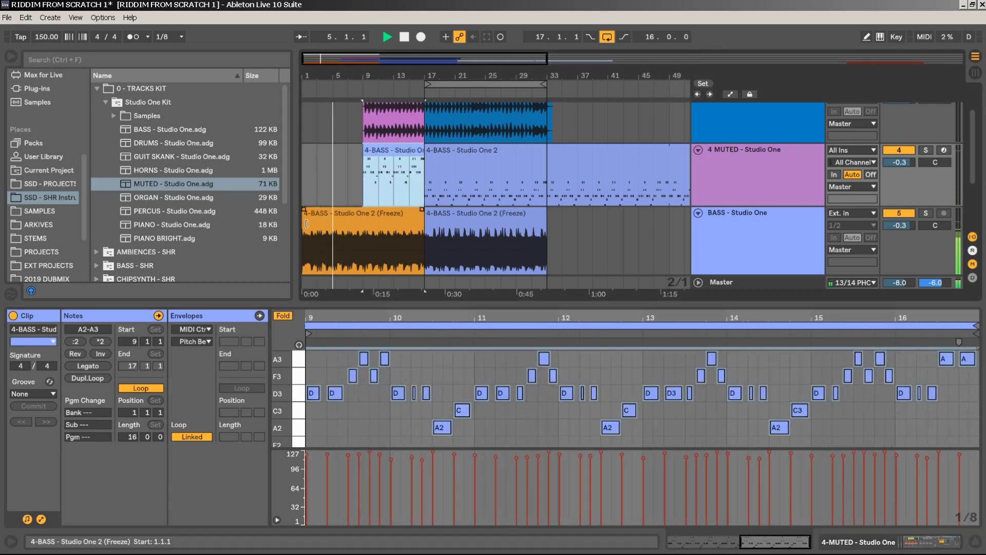
pyautogui.moveTo(305, 224); pyautogui.dragTo(363, 224)
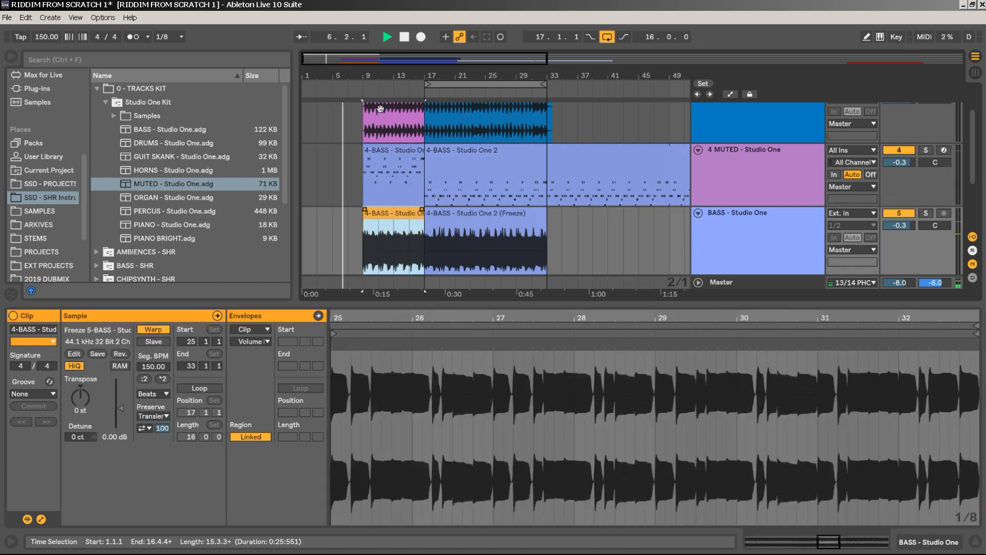
# Trim the PART 2 piano clip to start at 13.1.1 and the INTRO structure clip to start at 9.1.1.
pyautogui.scroll(3, 390, 146)
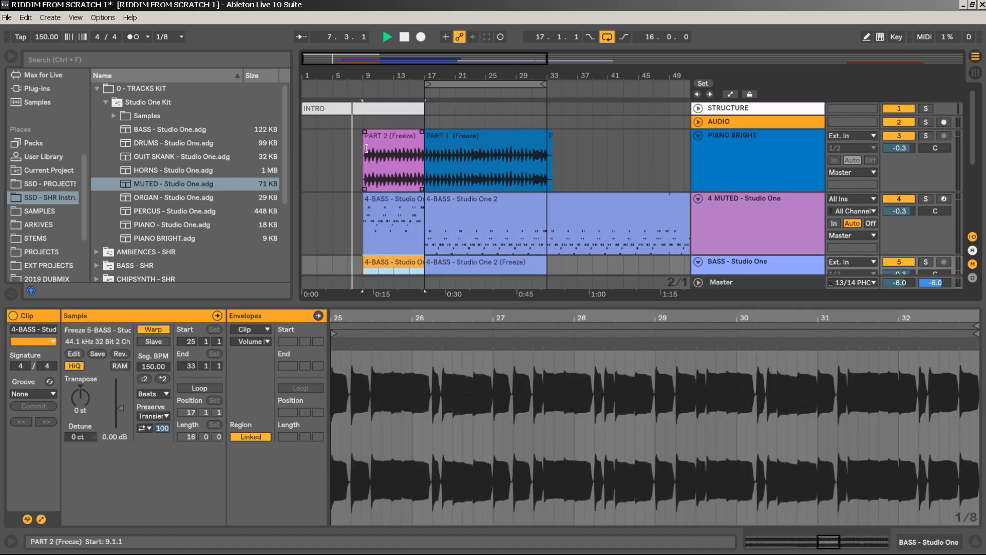
pyautogui.moveTo(364, 148); pyautogui.dragTo(394, 149)
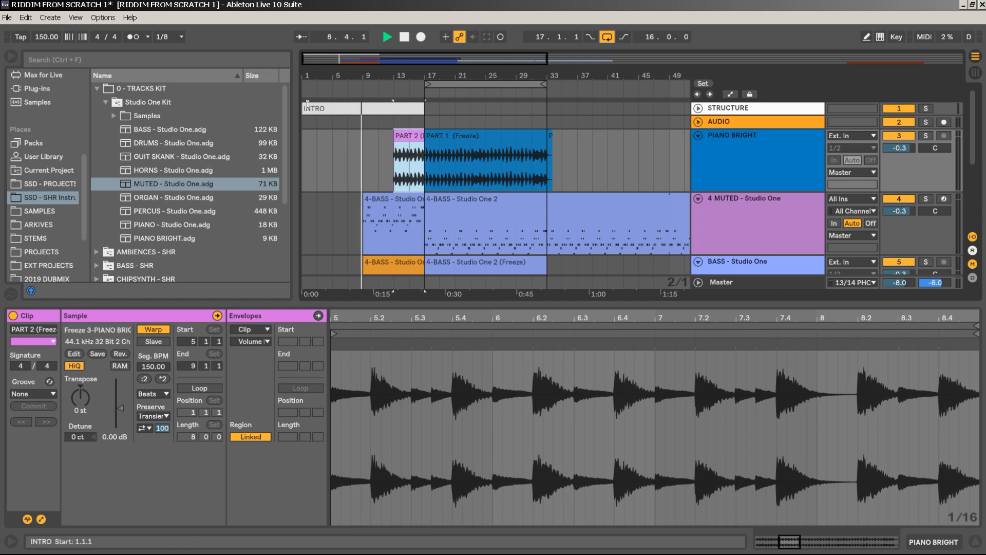
pyautogui.moveTo(307, 107); pyautogui.dragTo(364, 107)
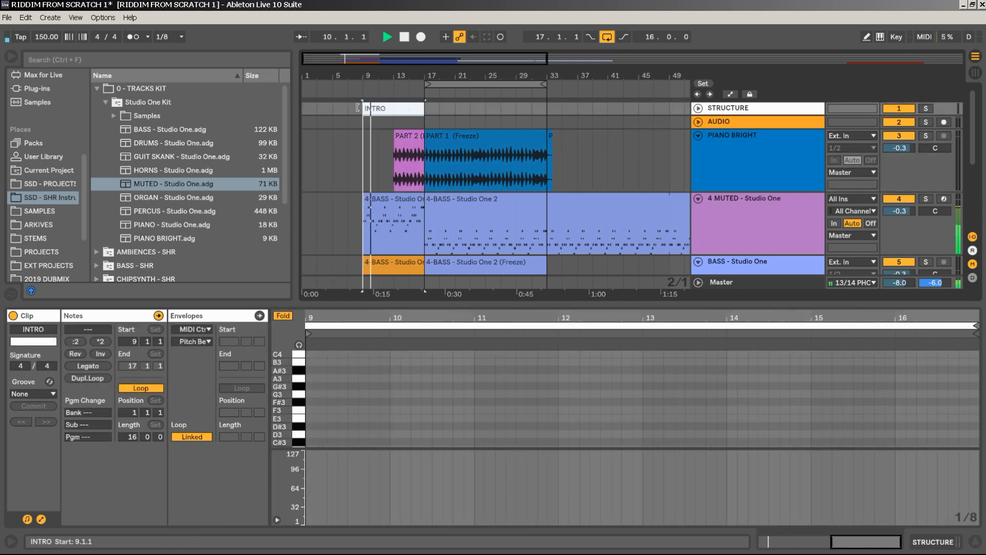
# Trim the first muted clip to start at 13.1.1 and lower the PIANO BRIGHT track volume to -1.0 dB.
pyautogui.moveTo(364, 220); pyautogui.dragTo(388, 217)
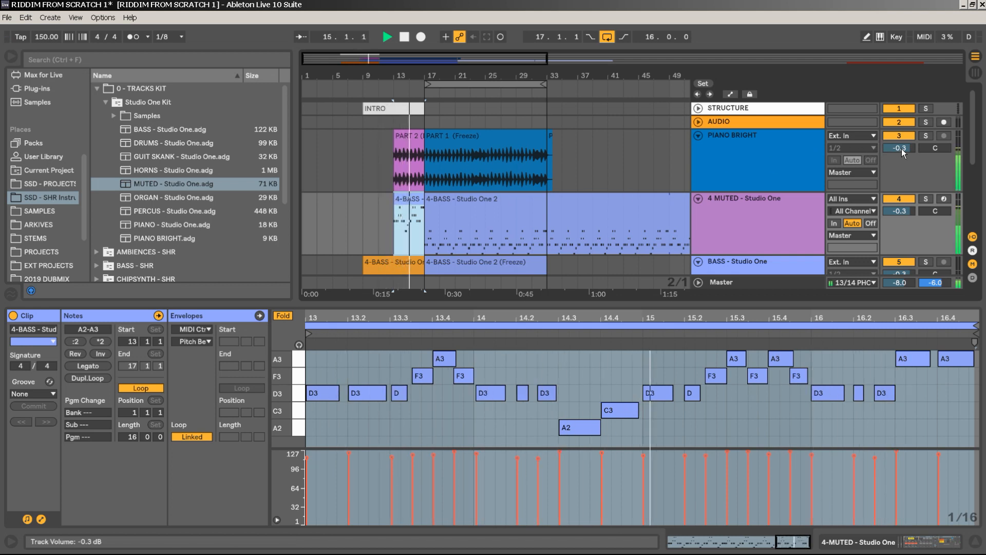
pyautogui.moveTo(902, 149); pyautogui.dragTo(901, 155)
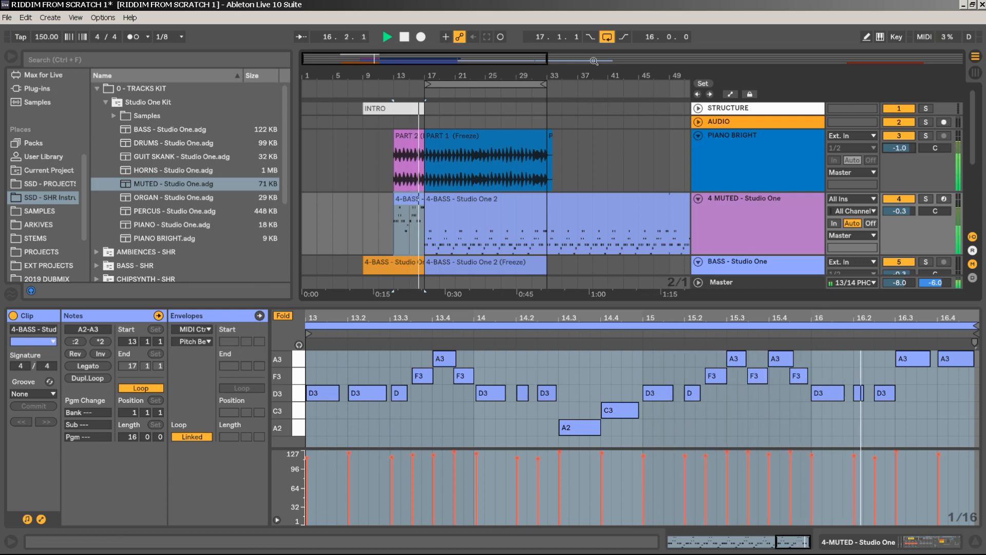
pyautogui.moveTo(542, 75); pyautogui.dragTo(605, 74)
pyautogui.press('space')
# Make the PIANO BRIGHT track taller and delete the section of the PART 1 freeze tail from 33.2.1 to 33.4.1.
pyautogui.moveTo(722, 190); pyautogui.dragTo(721, 227)
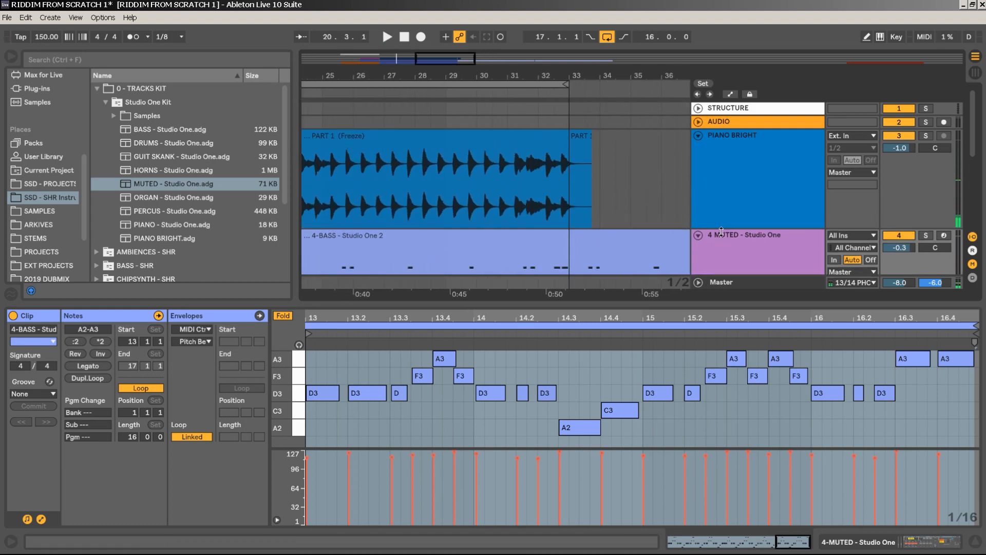
pyautogui.moveTo(568, 75); pyautogui.dragTo(568, 76)
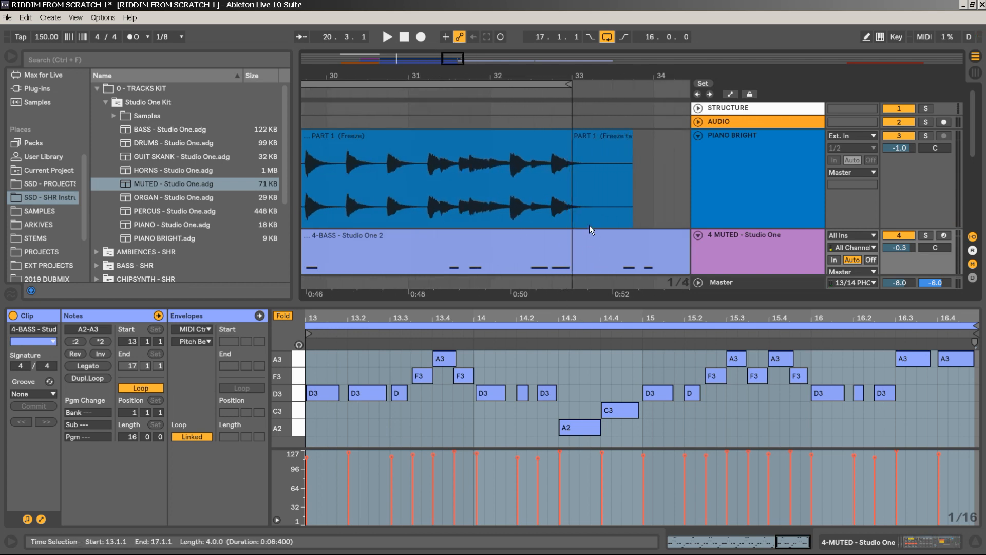
pyautogui.click(551, 189)
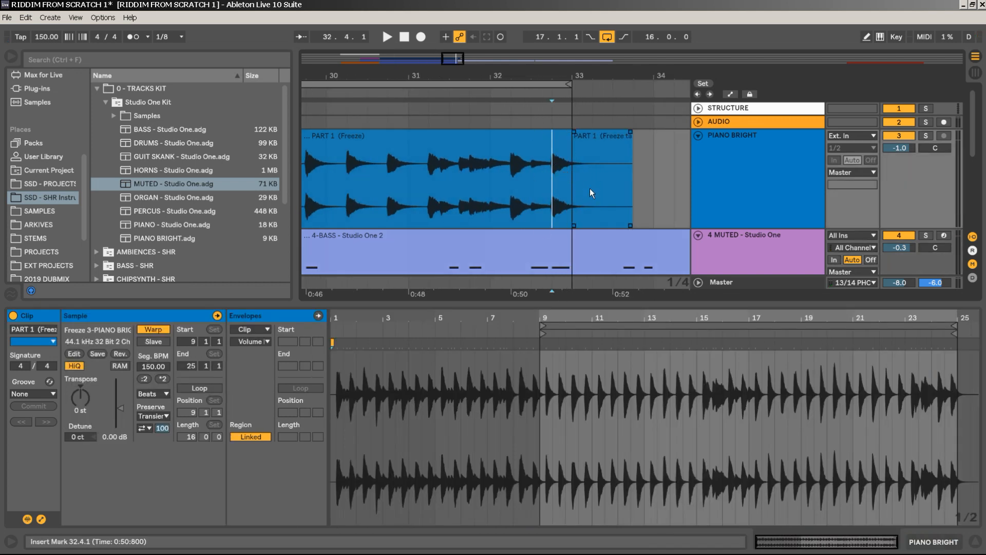
pyautogui.moveTo(573, 192); pyautogui.dragTo(594, 188)
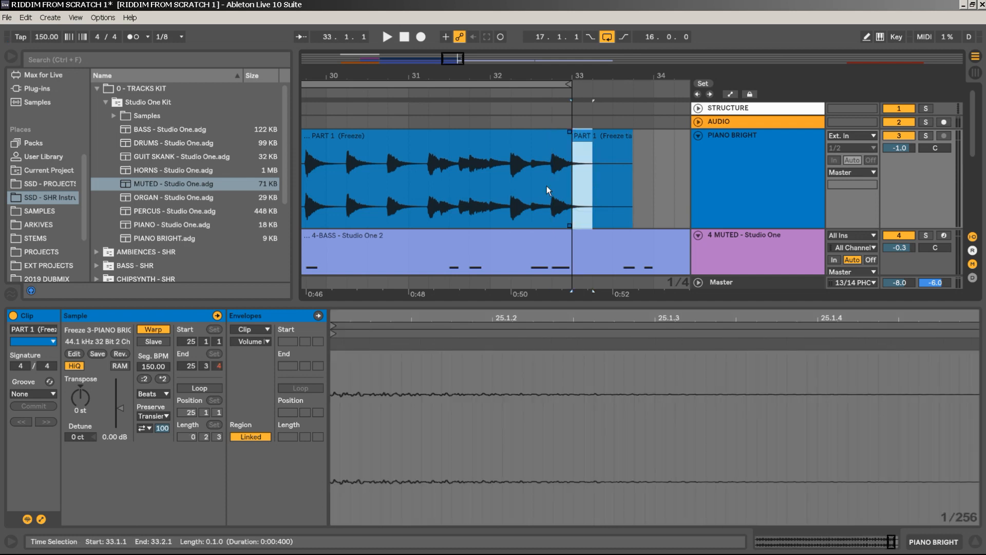
pyautogui.click(590, 186)
pyautogui.moveTo(610, 185); pyautogui.dragTo(640, 180)
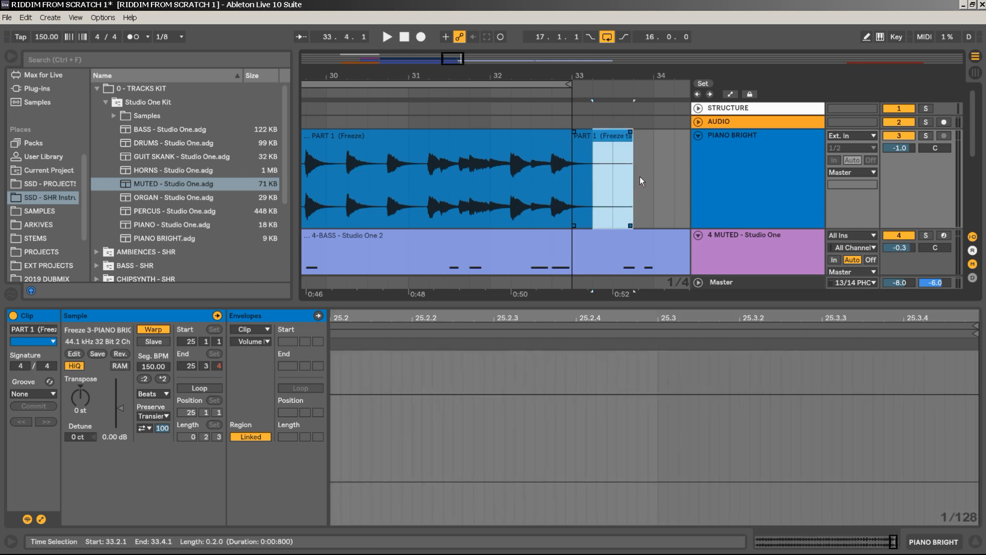
pyautogui.press('Delete')
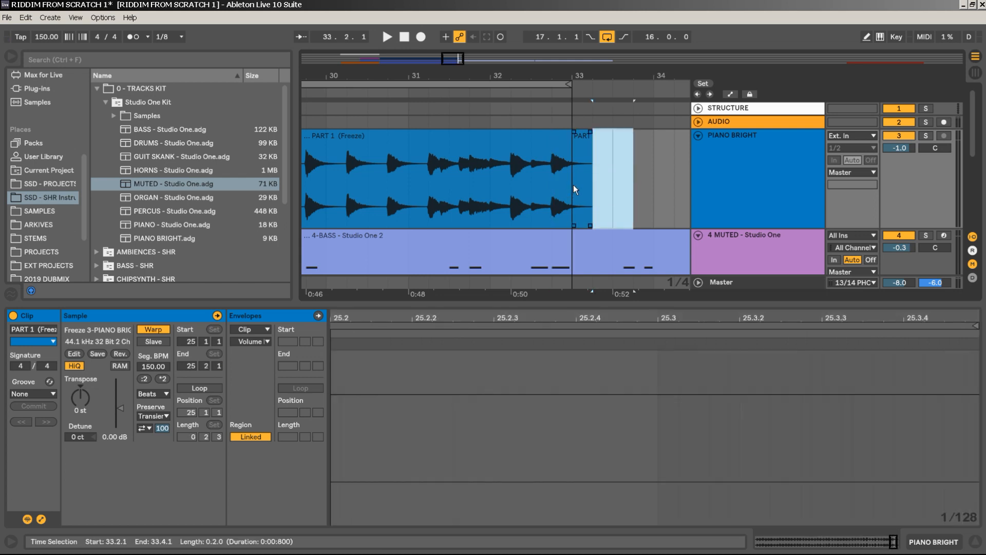
# Extend the PART 1 piano clip over its remaining tail to 33.2.1, and extend the PART 2 piano clip to end at 17.2.1.
pyautogui.moveTo(574, 184); pyautogui.dragTo(588, 181)
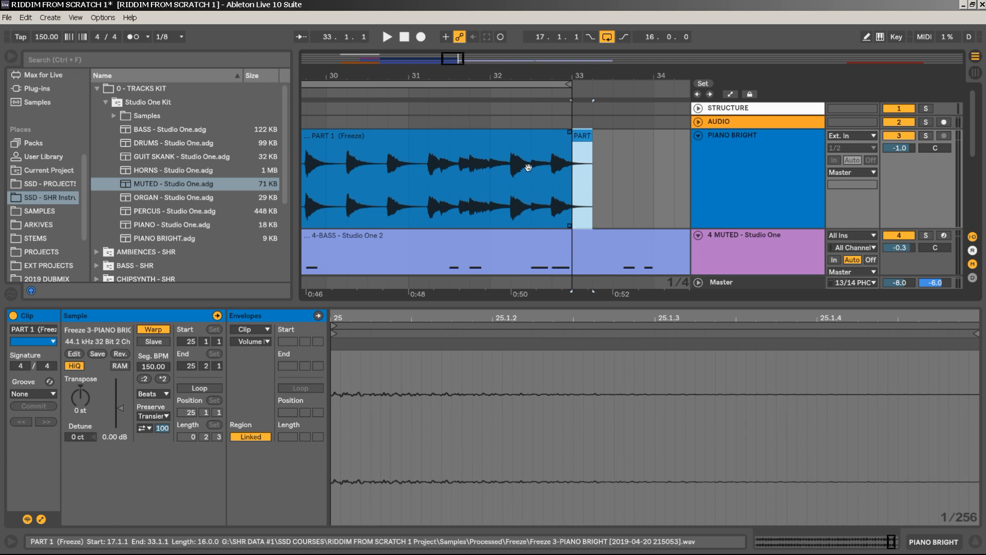
pyautogui.click(523, 139)
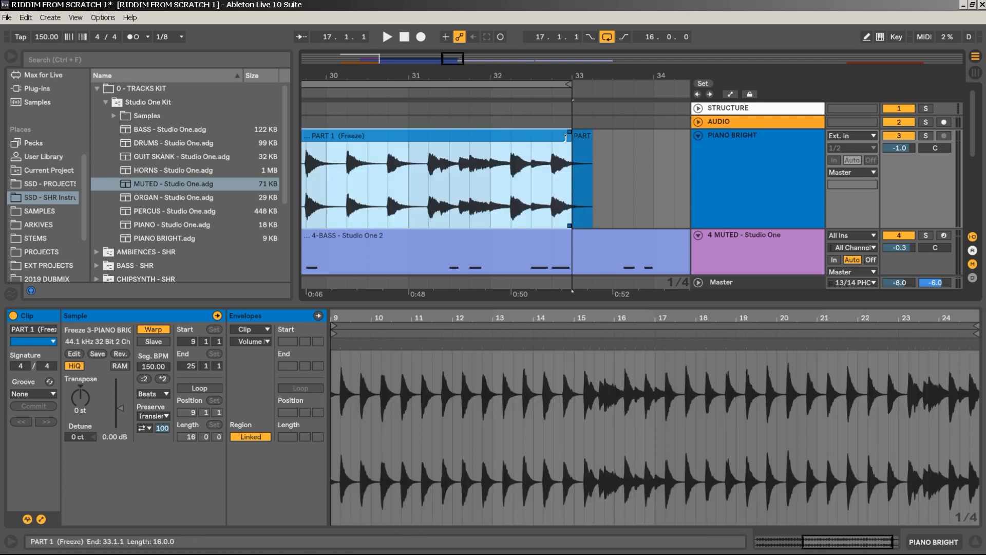
pyautogui.moveTo(572, 138); pyautogui.dragTo(592, 139)
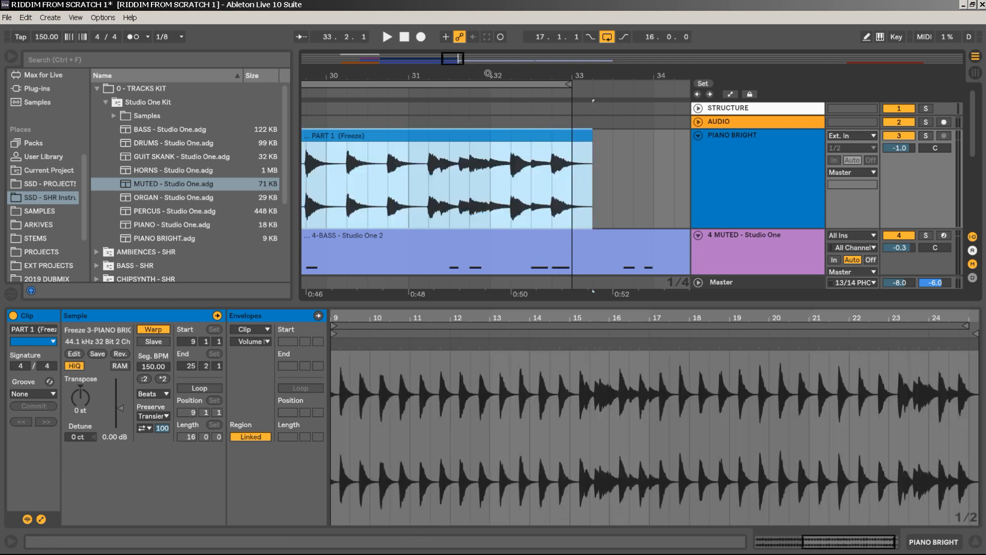
pyautogui.moveTo(489, 74); pyautogui.dragTo(394, 143)
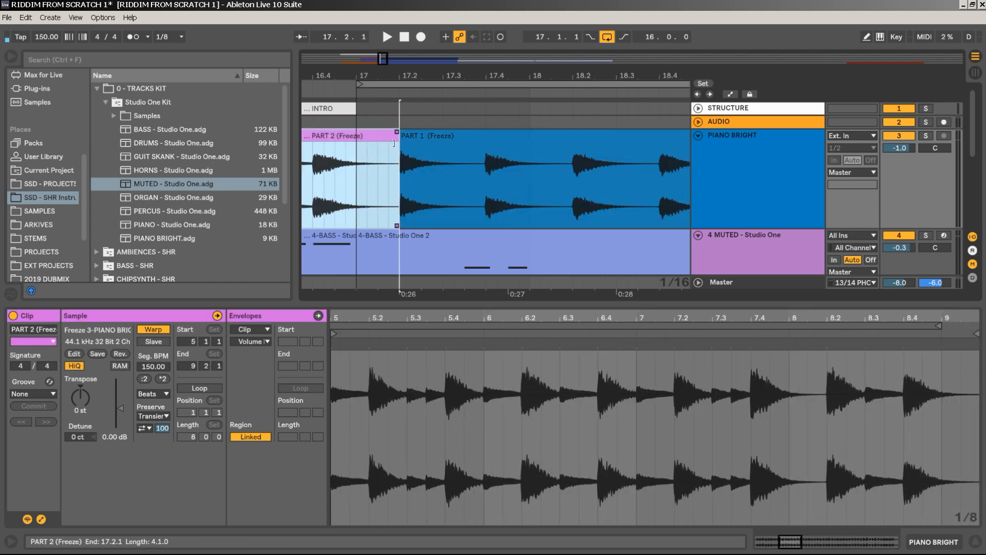
# Duplicate the PART 1 piano clip three times in a row so the copies fill the track up to 81.2.1.
pyautogui.click(432, 138)
pyautogui.press('-')
pyautogui.press('-')
pyautogui.press('-')
pyautogui.press('-')
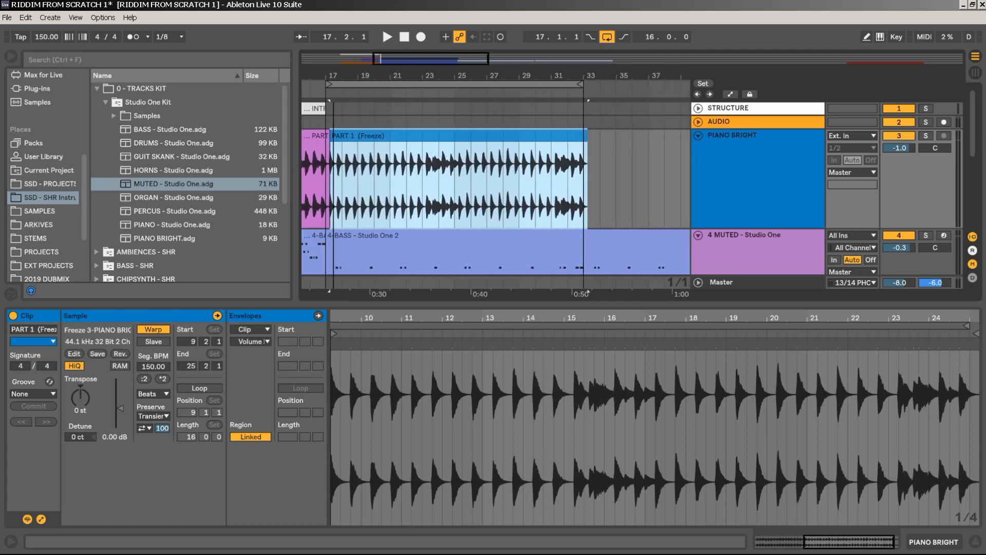
pyautogui.press('-')
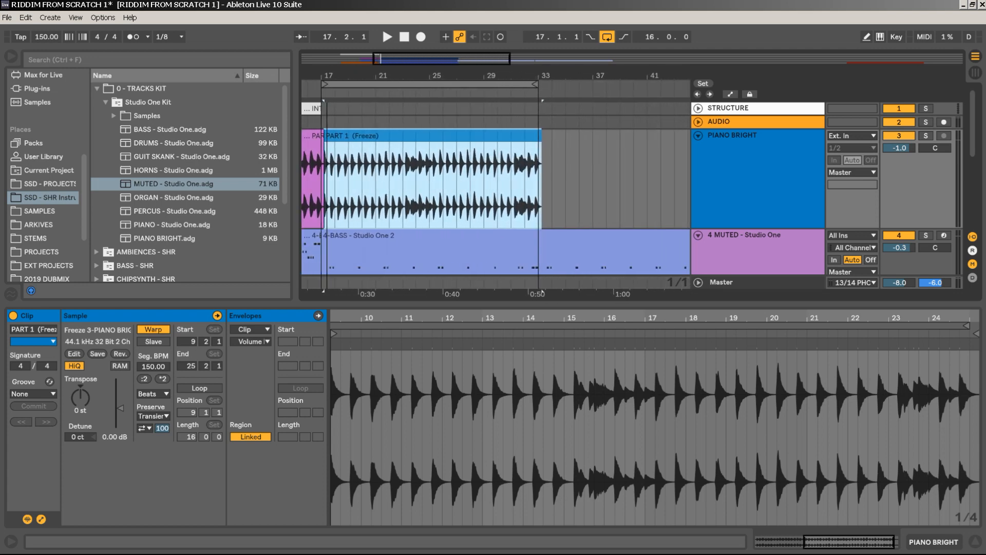
pyautogui.press('-')
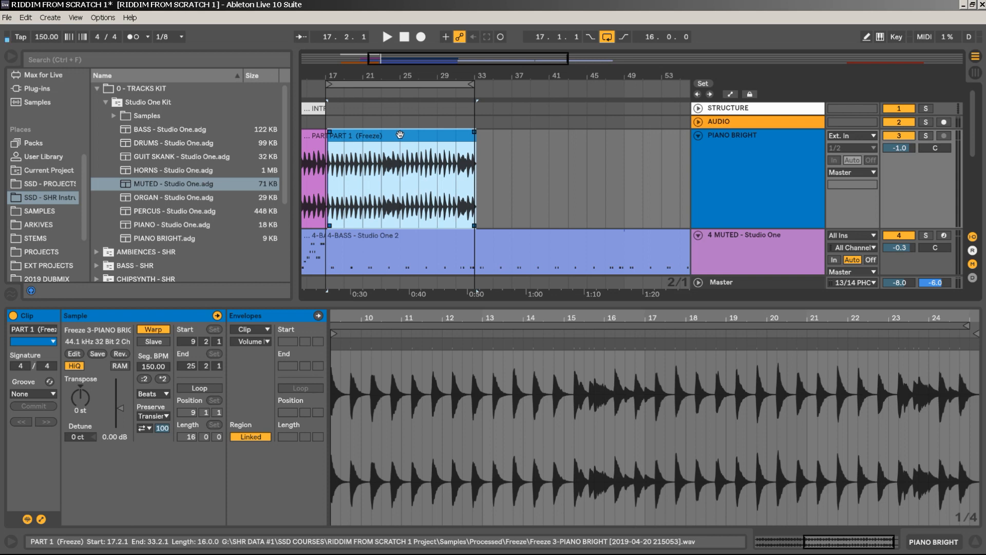
pyautogui.hotkey('ctrl', 'd')
pyautogui.hotkey('ctrl', 'd')
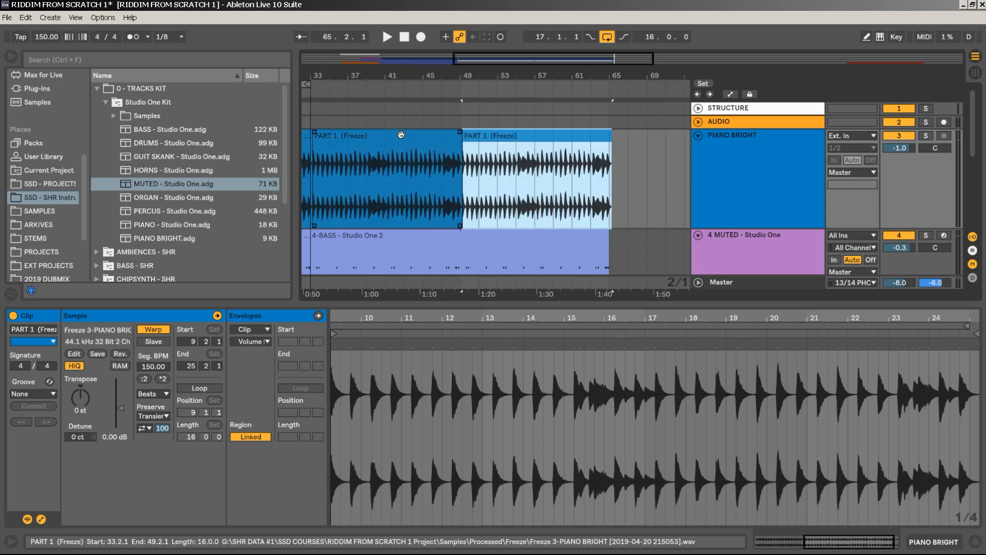
pyautogui.hotkey('ctrl', 'd')
# Extend the second clip on the MUTED track, starting at bar 17, to end at 81.1.1.
pyautogui.moveTo(488, 76); pyautogui.dragTo(493, 31)
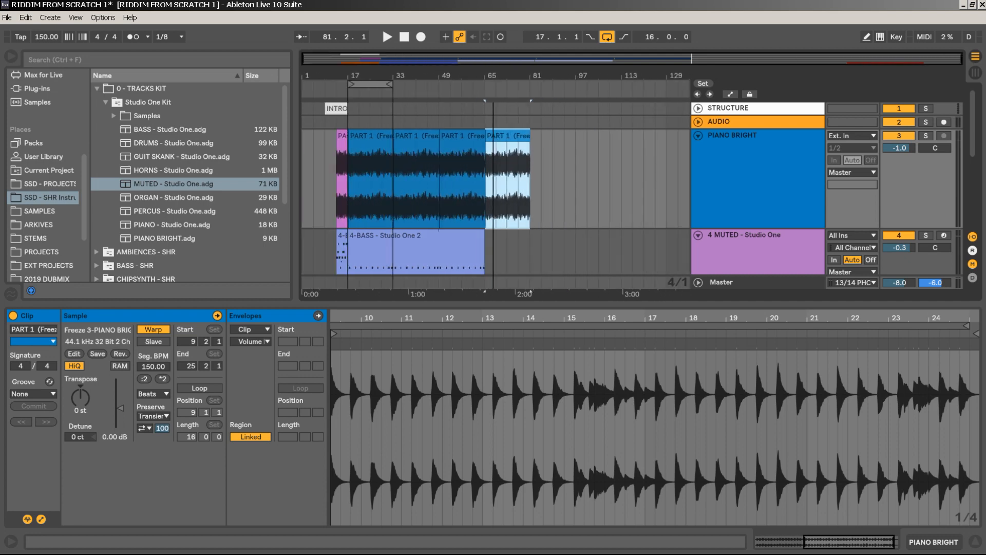
pyautogui.click(454, 239)
pyautogui.scroll(-2, 455, 240)
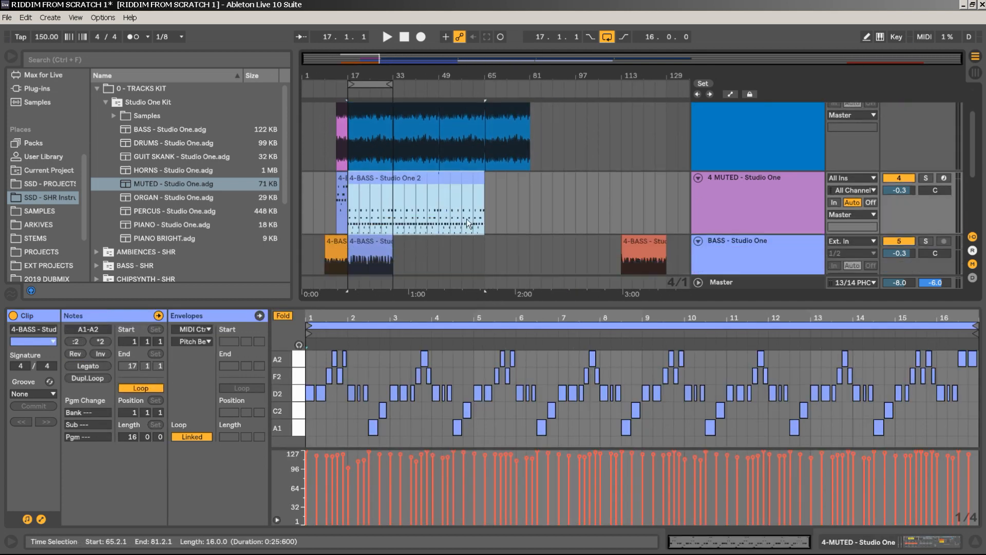
pyautogui.moveTo(482, 186); pyautogui.dragTo(530, 186)
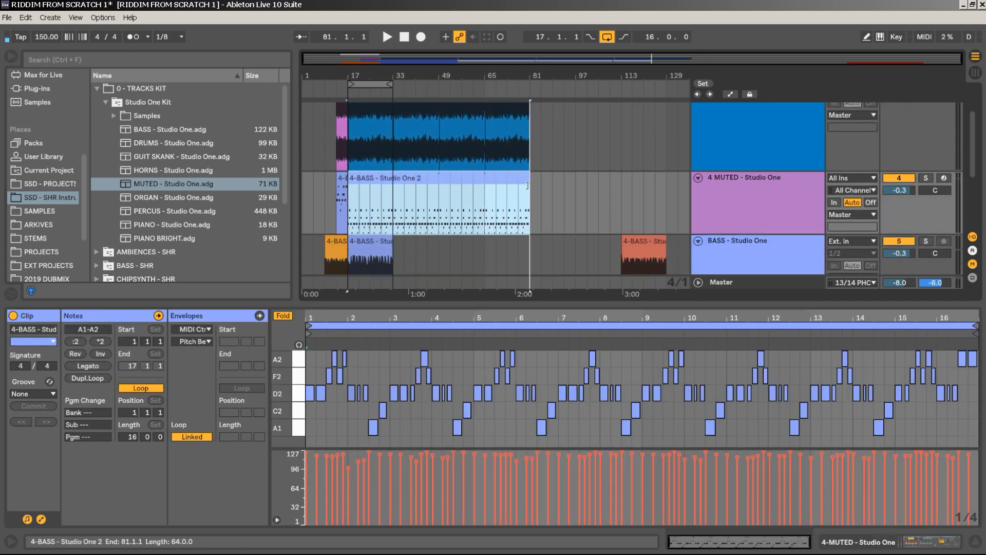
# Select the bass audio clip that starts at bar 17 on the BASS track.
pyautogui.click(377, 244)
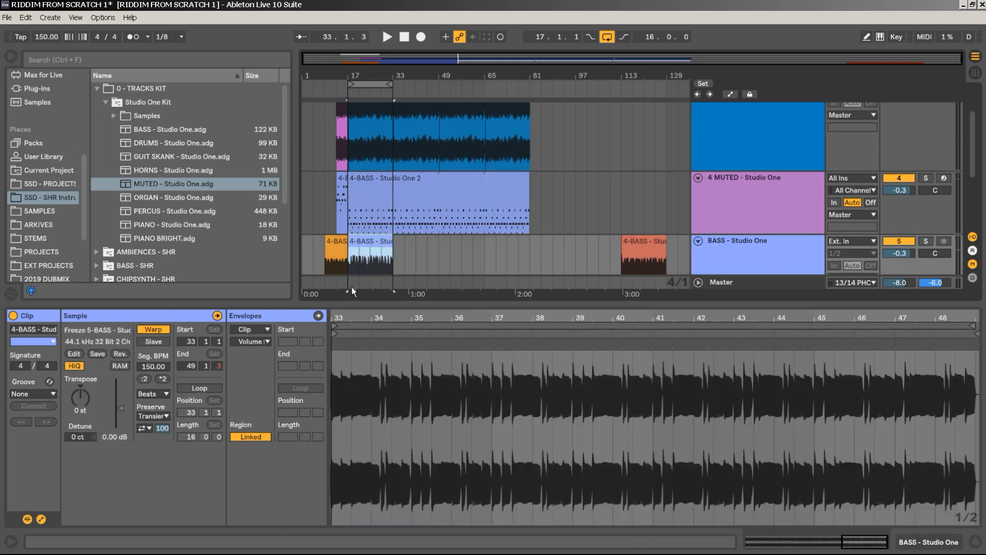
# Crop the blue bass clip at bar 17, enable its loop, and extend its end to bar 81.
pyautogui.rightClick(377, 245)
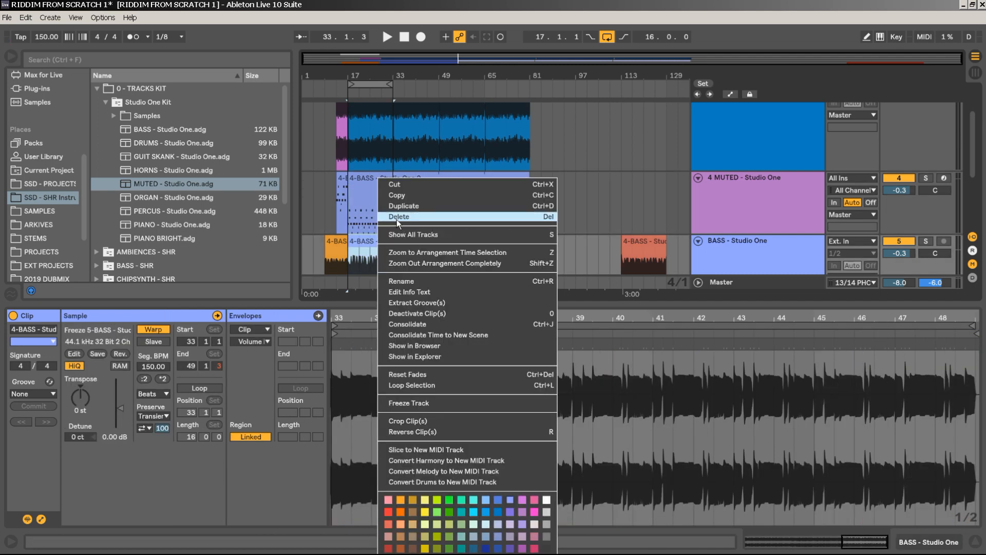
pyautogui.click(427, 419)
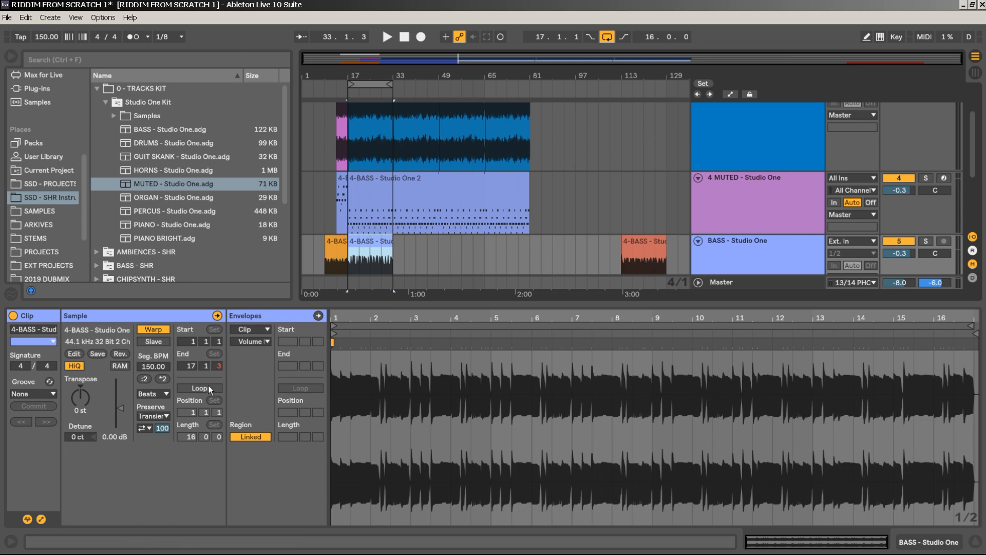
pyautogui.click(191, 387)
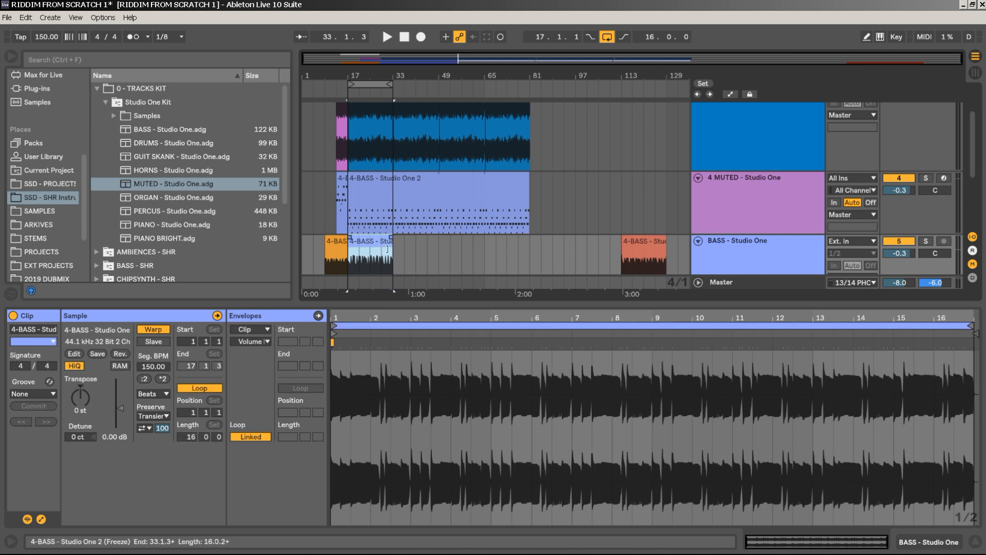
pyautogui.moveTo(393, 241); pyautogui.dragTo(528, 238)
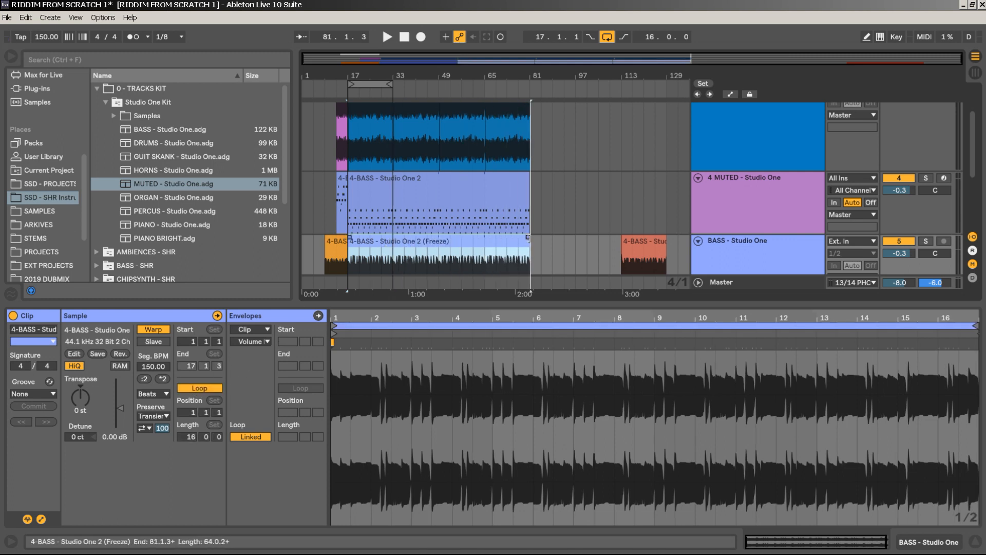
# Play back the extended blue bass clip and trim its start to bar 33.
pyautogui.press('space')
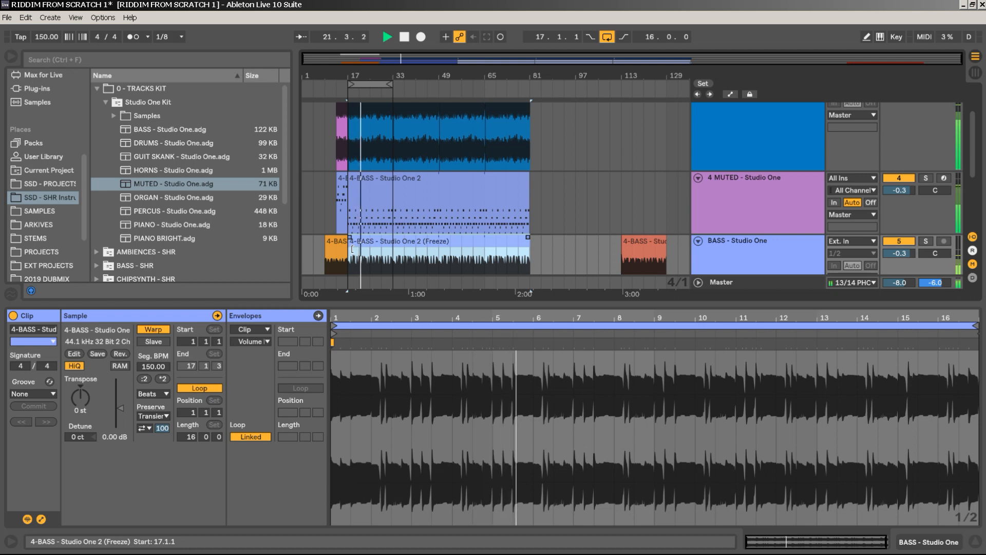
pyautogui.moveTo(352, 249); pyautogui.dragTo(390, 246)
pyautogui.press('space')
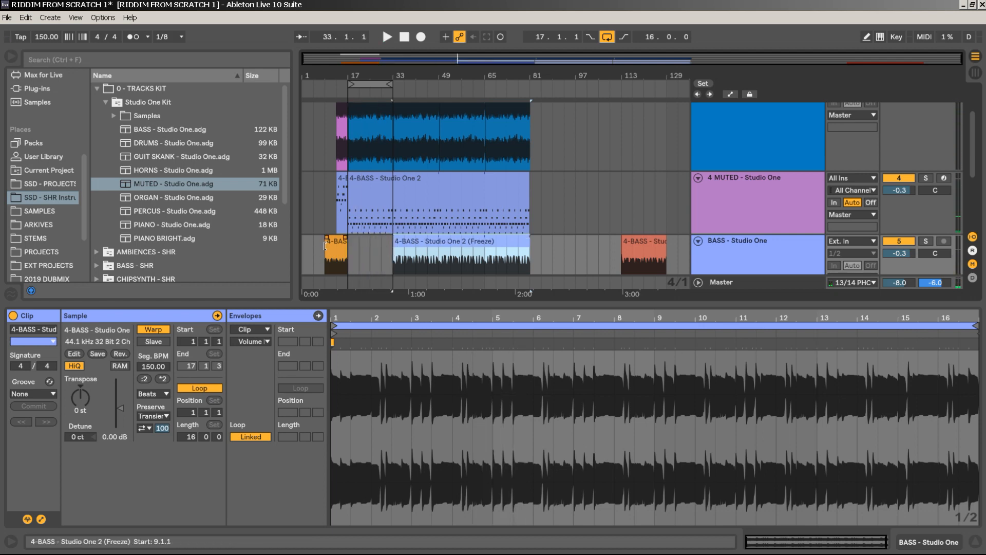
# Extend the orange bass clip's start back to bar 1, crop the clip, and enable its loop.
pyautogui.moveTo(325, 245); pyautogui.dragTo(290, 241)
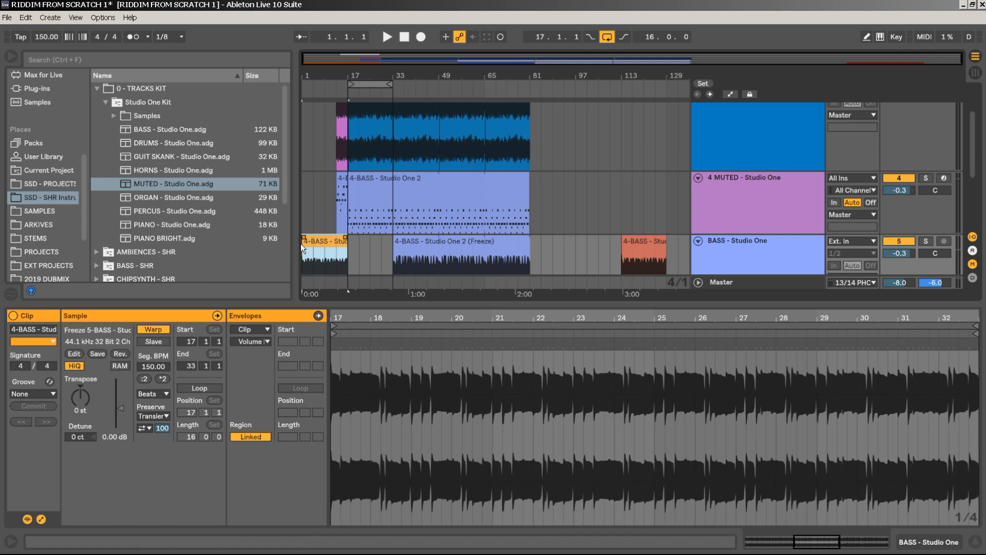
pyautogui.press('space')
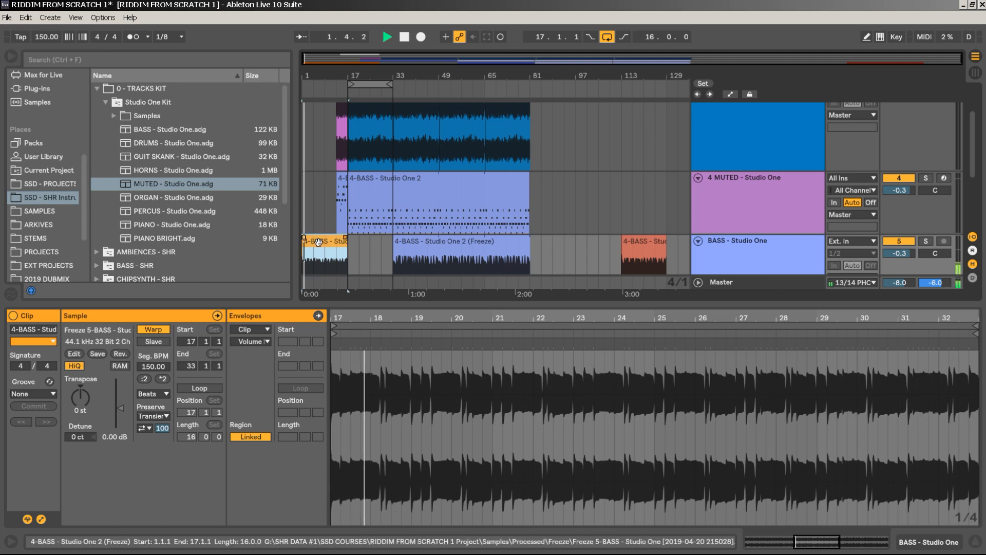
pyautogui.press('space')
pyautogui.rightClick(319, 242)
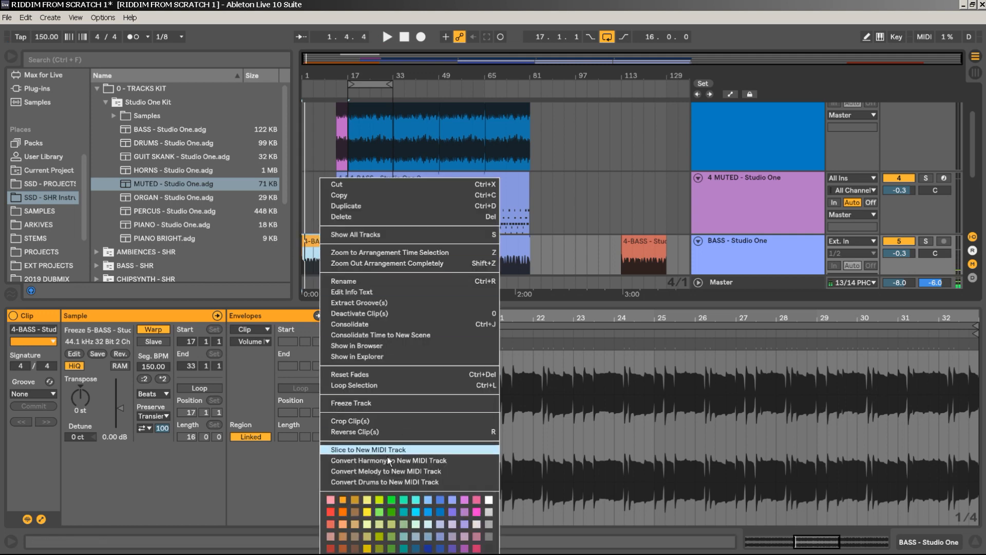
pyautogui.click(362, 421)
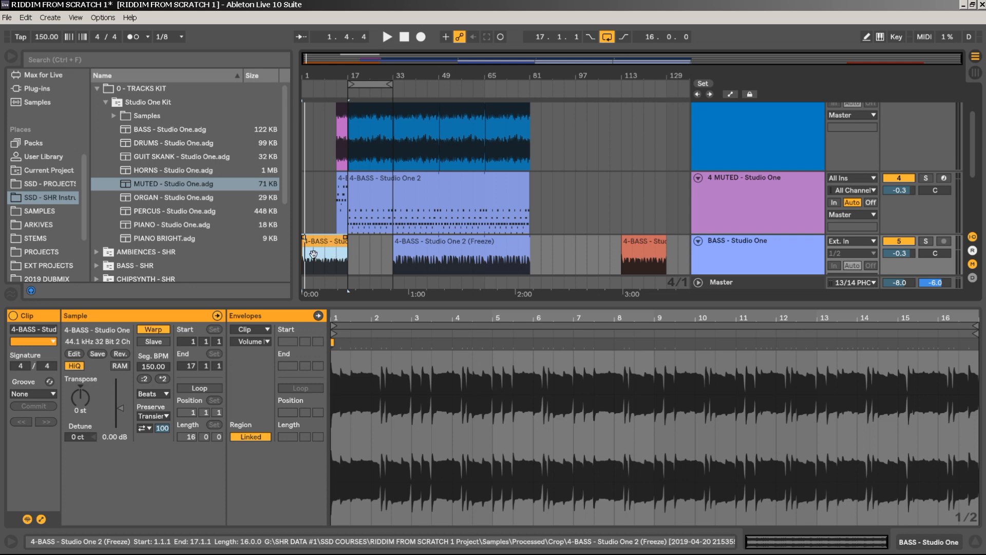
pyautogui.click(198, 388)
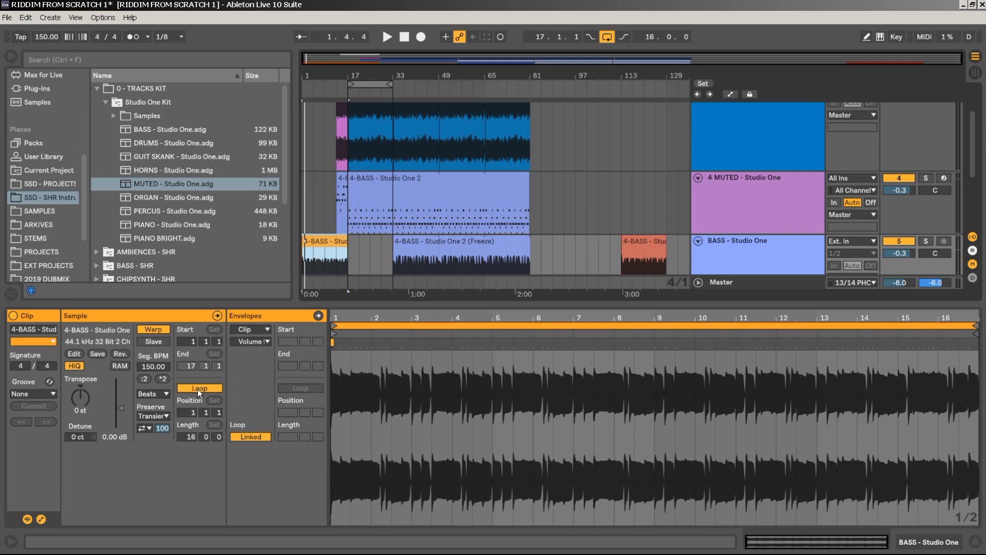
# Extend the looped orange bass clip's end to bar 33 and trim its start to bar 9.
pyautogui.moveTo(344, 245); pyautogui.dragTo(382, 242)
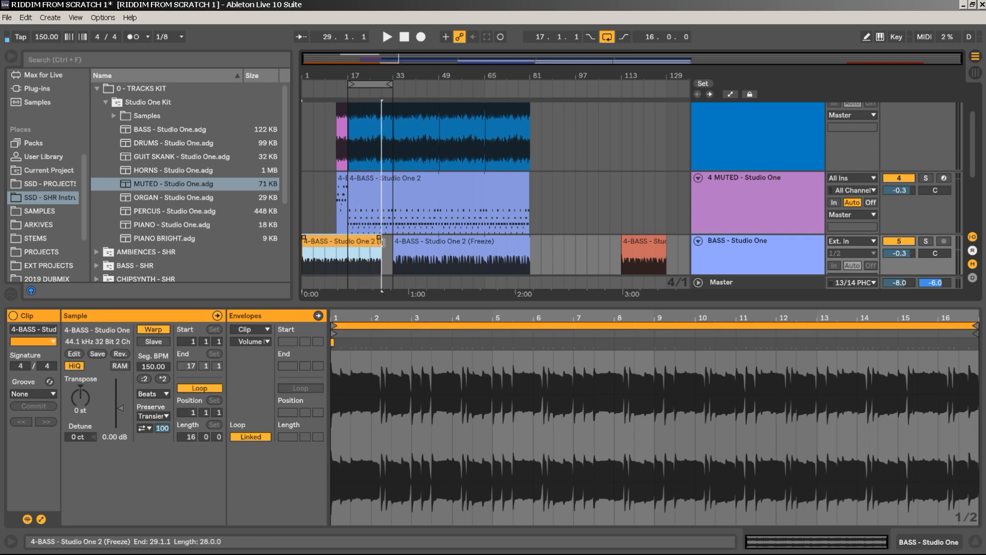
pyautogui.click(308, 240)
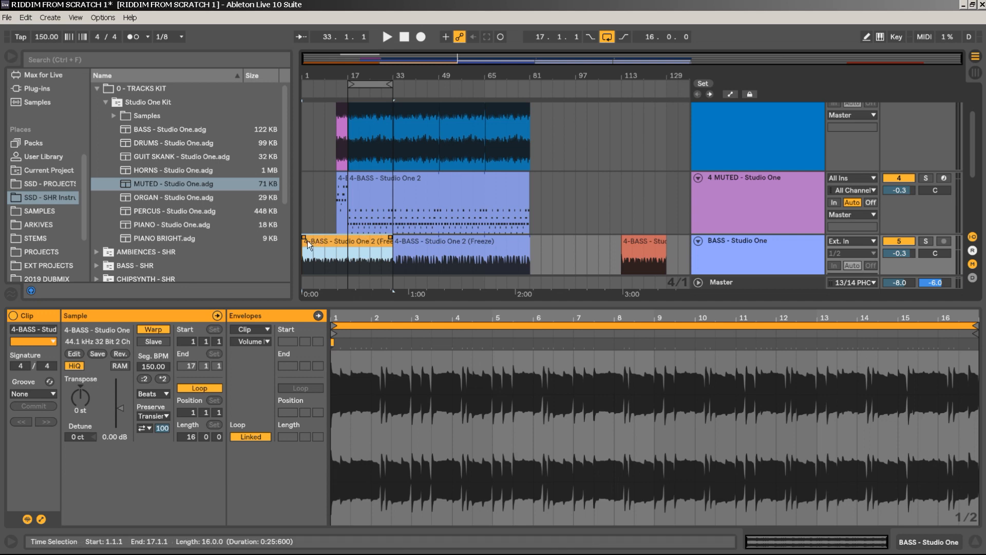
pyautogui.moveTo(307, 240); pyautogui.dragTo(325, 243)
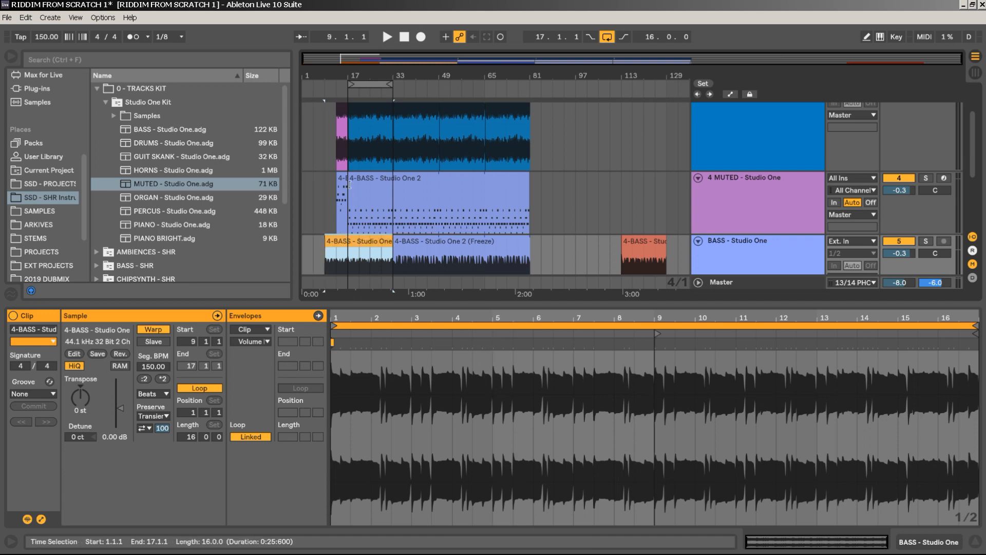
# On the PIANO BRIGHT track, extend the end of the PART 2 clip at bar 61 to 65.2.1 and copy it to bar 77.
pyautogui.keyDown('alt'); pyautogui.click(699, 178); pyautogui.keyUp('alt')
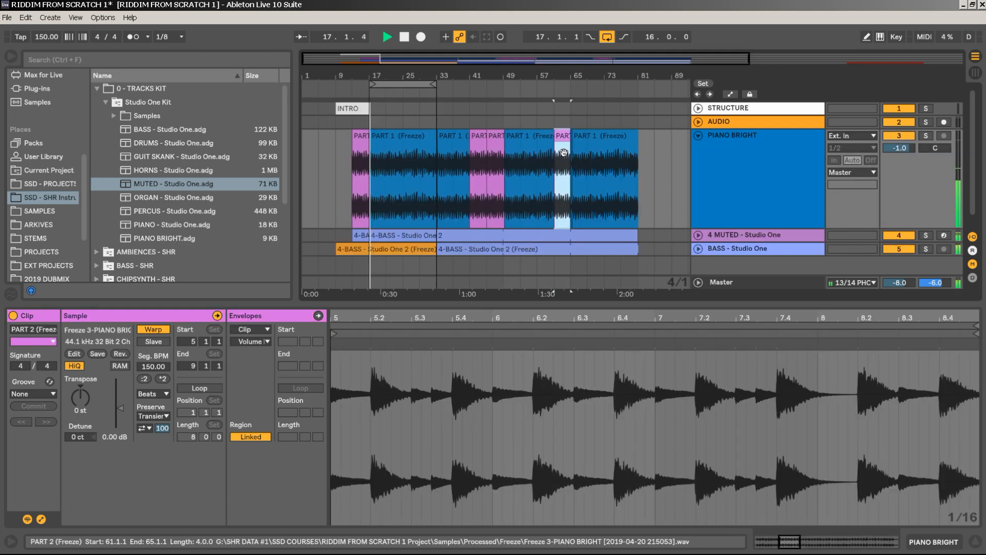
pyautogui.moveTo(570, 71); pyautogui.dragTo(587, 141)
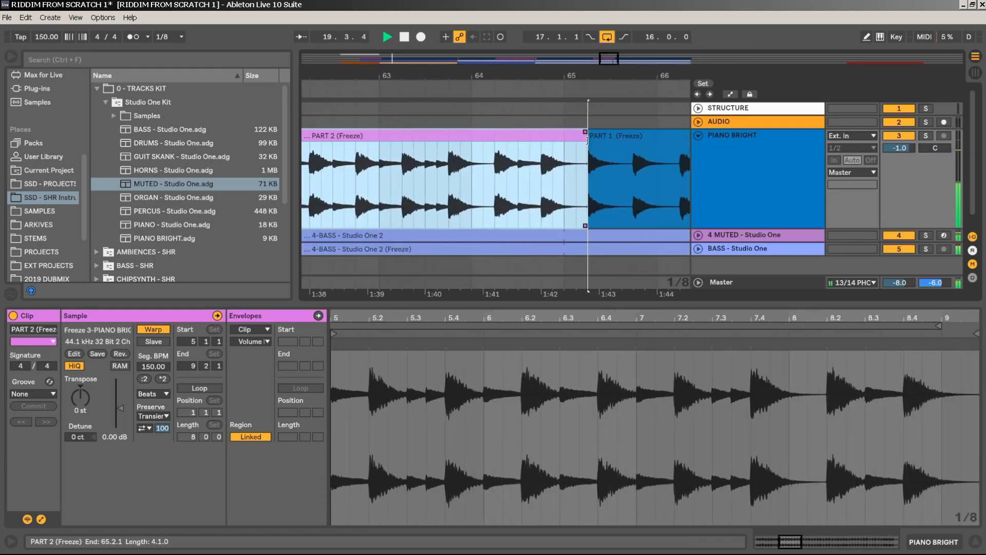
pyautogui.moveTo(534, 73); pyautogui.dragTo(537, 29)
pyautogui.moveTo(508, 76); pyautogui.dragTo(457, 78)
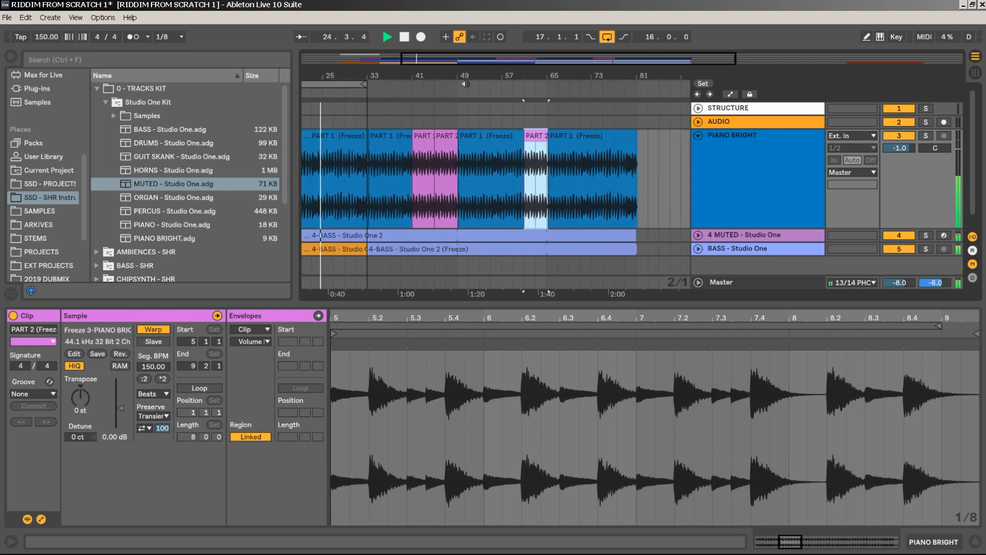
pyautogui.moveTo(535, 139); pyautogui.dragTo(631, 154)
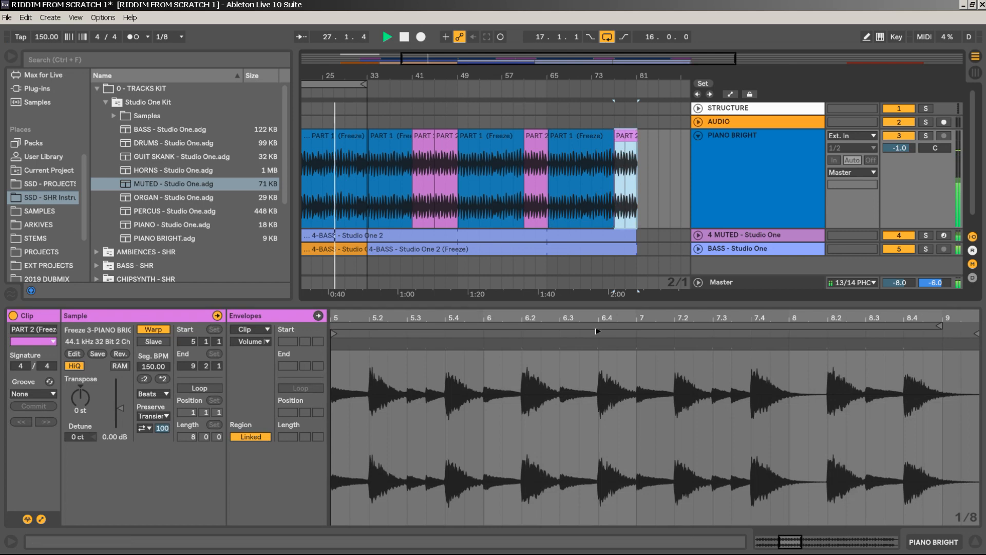
# Duplicate the run of PIANO BRIGHT clips from bar 17 to bar 81 directly after itself.
pyautogui.moveTo(546, 75); pyautogui.dragTo(543, 53)
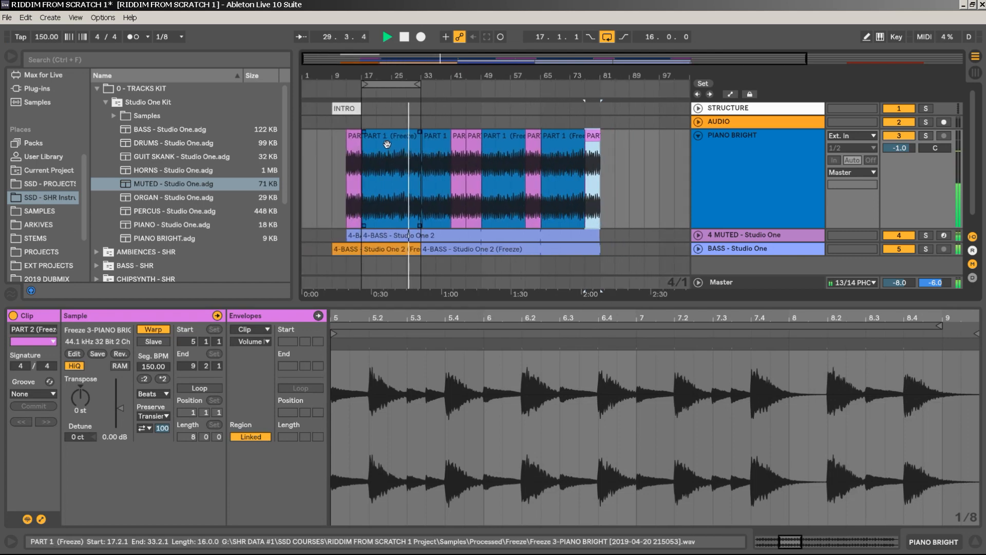
pyautogui.click(387, 144)
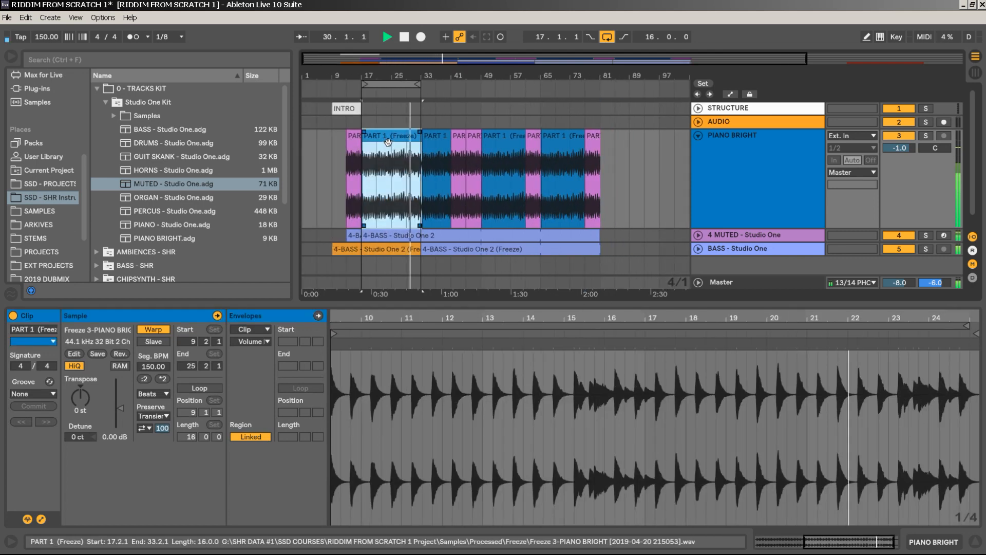
pyautogui.keyDown('shift'); pyautogui.click(596, 144); pyautogui.keyUp('shift')
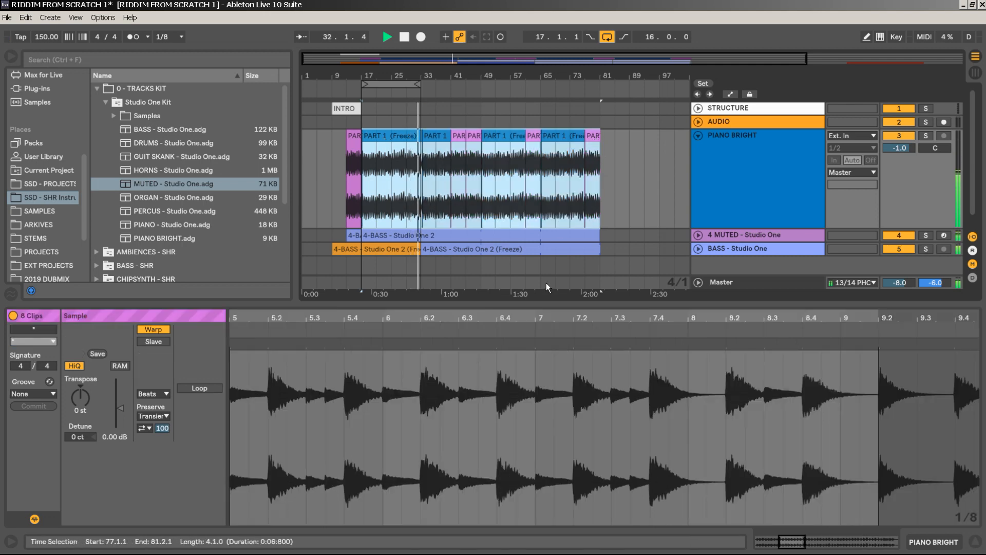
pyautogui.hotkey('ctrl', 'd')
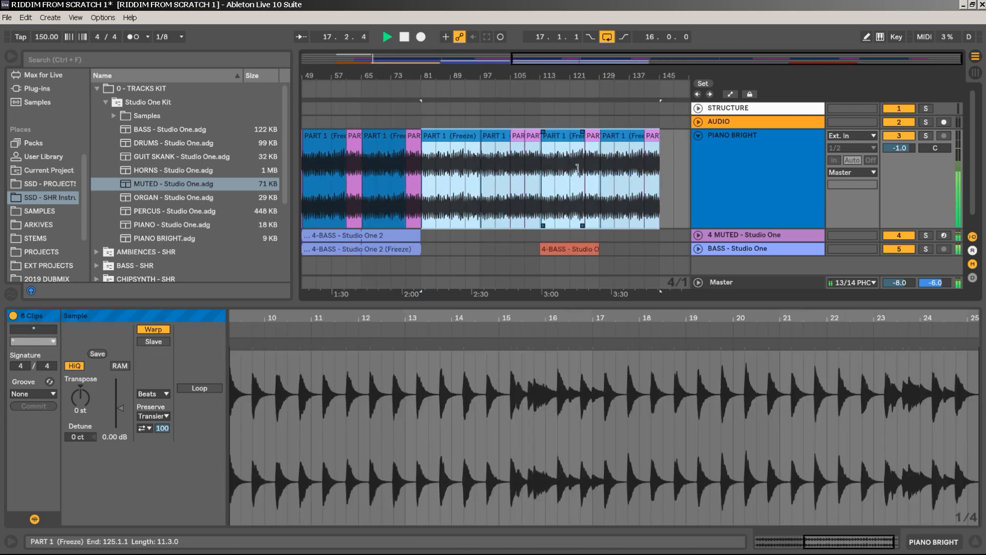
# Delete the duplicated PIANO BRIGHT clips from bar 113 onward and stop playback.
pyautogui.click(561, 135)
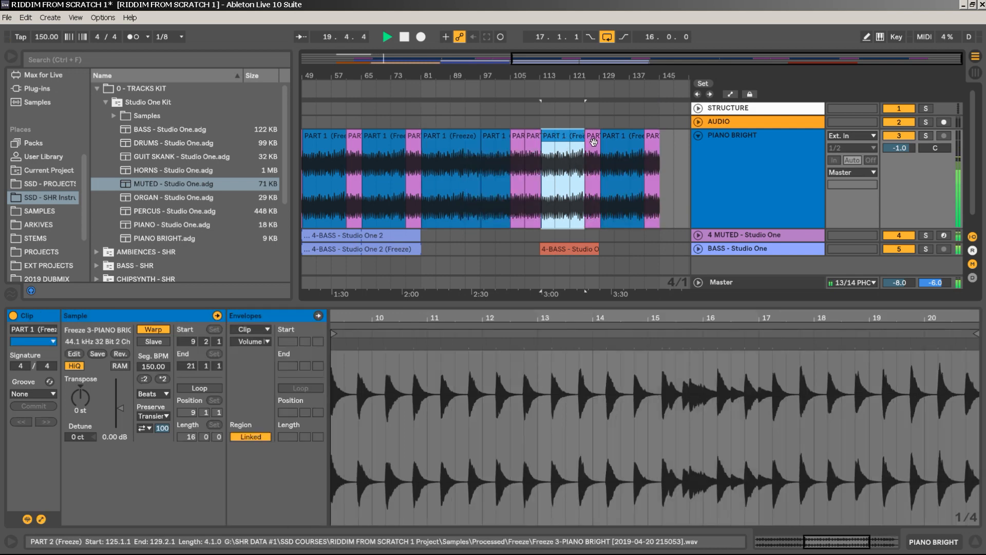
pyautogui.press('Delete')
pyautogui.click(630, 146)
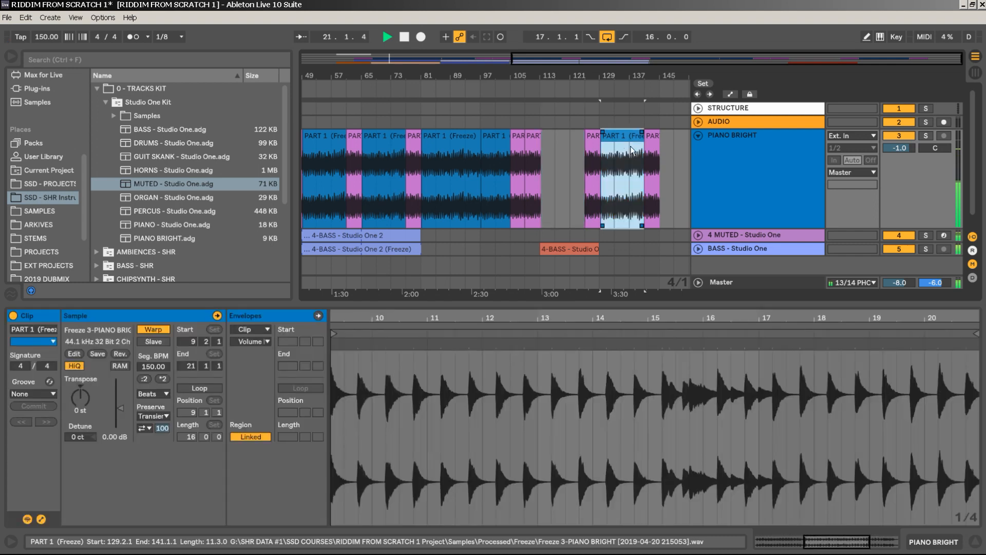
pyautogui.press('Delete')
pyautogui.moveTo(677, 140); pyautogui.dragTo(589, 161)
pyautogui.press('Delete')
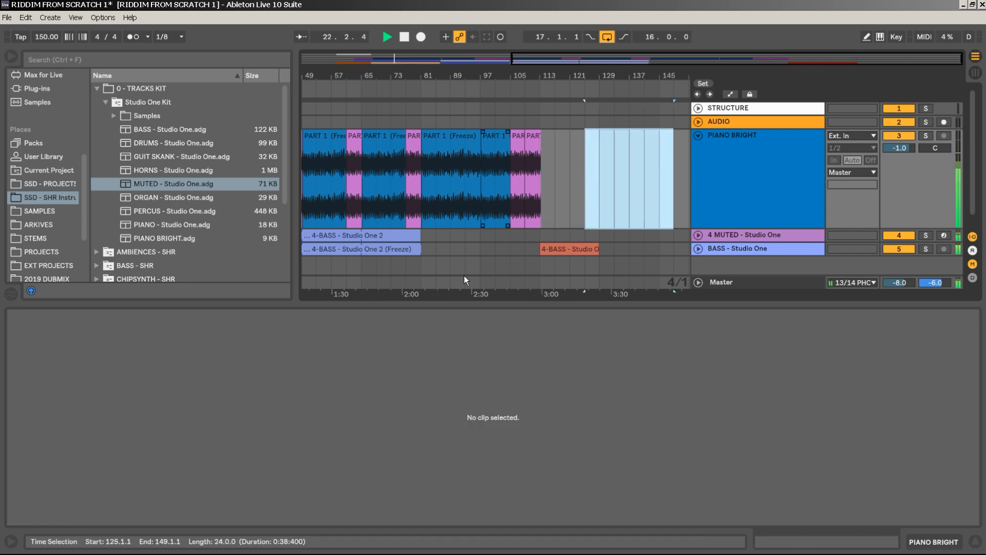
pyautogui.press('space')
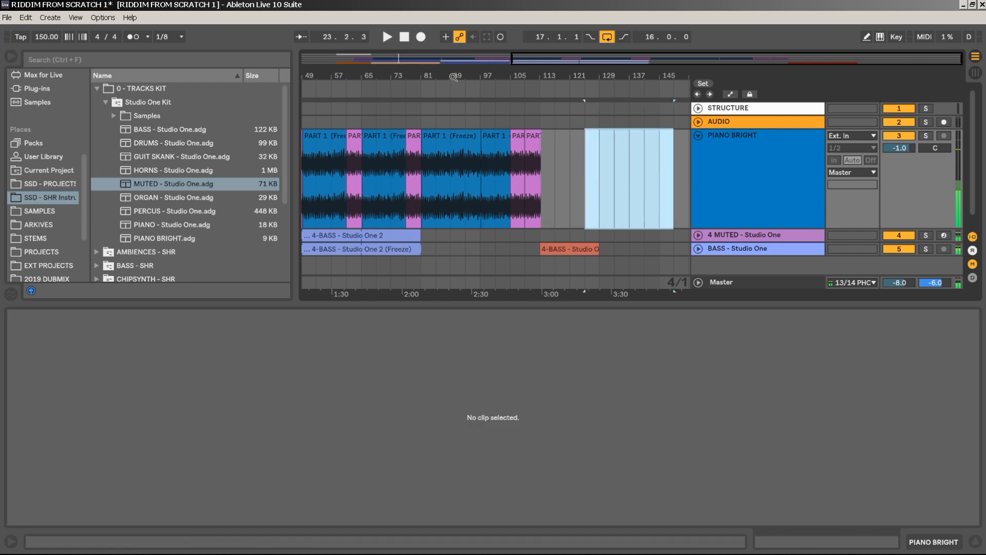
# Unfold the bass track and copy an 8-bar section of the orange bass clip over bars 73 to 81.
pyautogui.moveTo(453, 76); pyautogui.dragTo(453, 41)
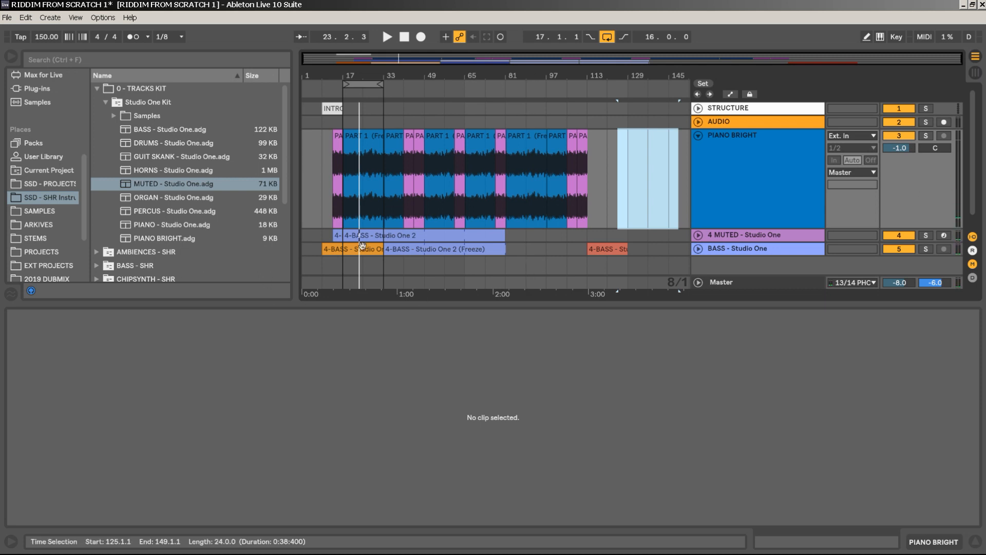
pyautogui.click(697, 249)
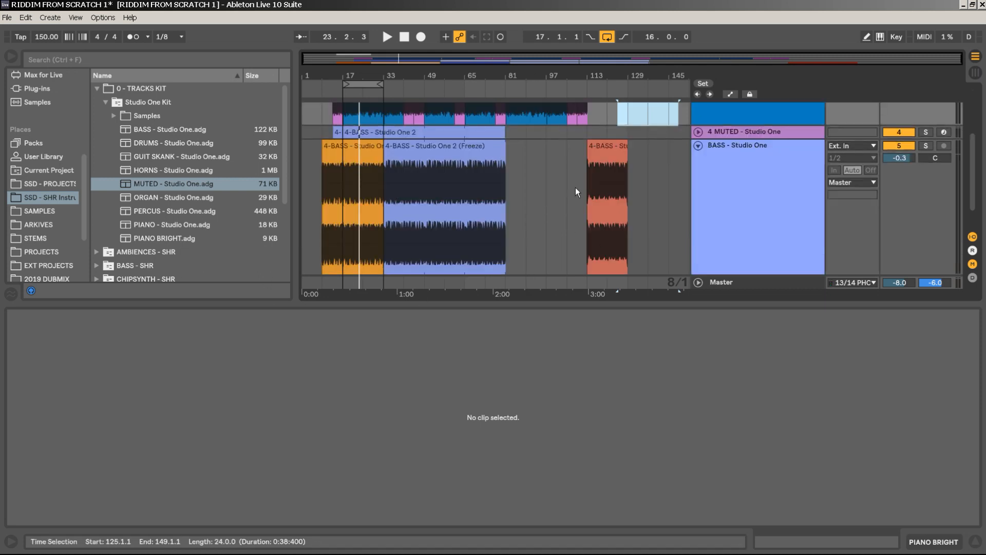
pyautogui.click(343, 211)
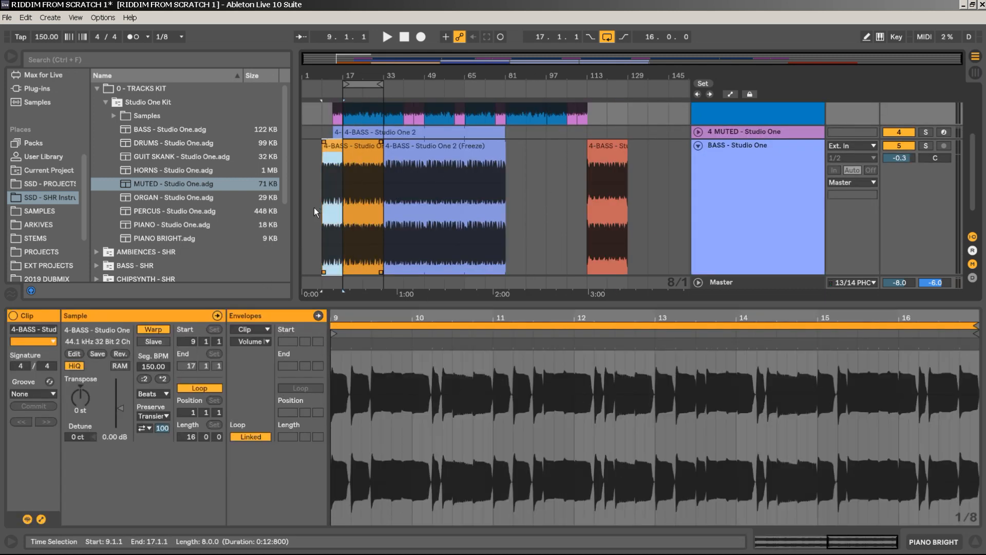
pyautogui.click(341, 214)
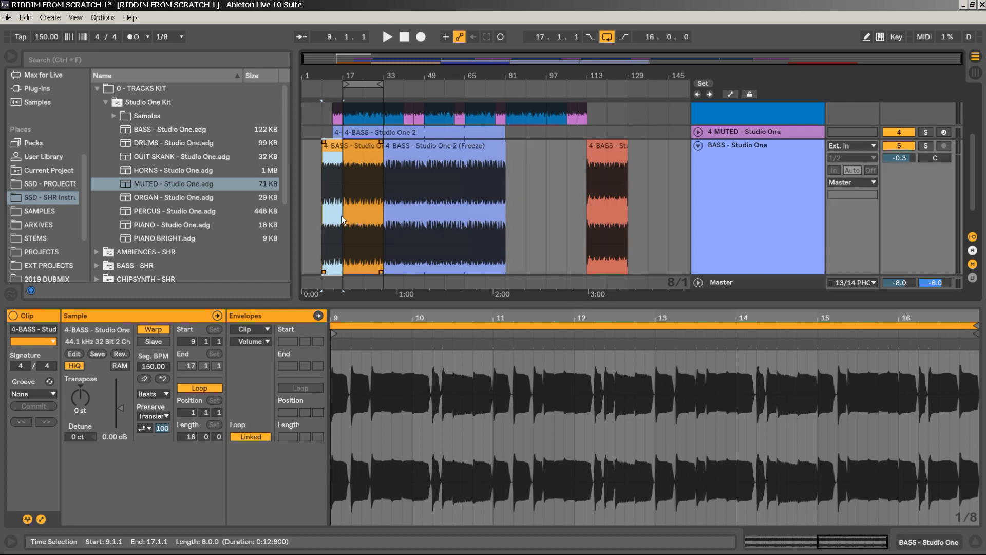
pyautogui.moveTo(341, 214); pyautogui.dragTo(381, 209)
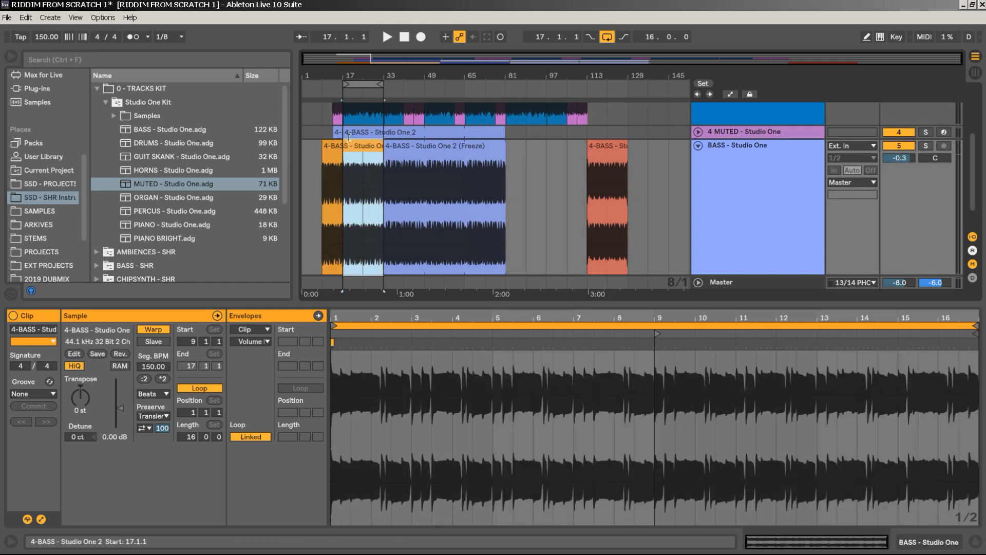
pyautogui.moveTo(358, 148); pyautogui.dragTo(478, 154)
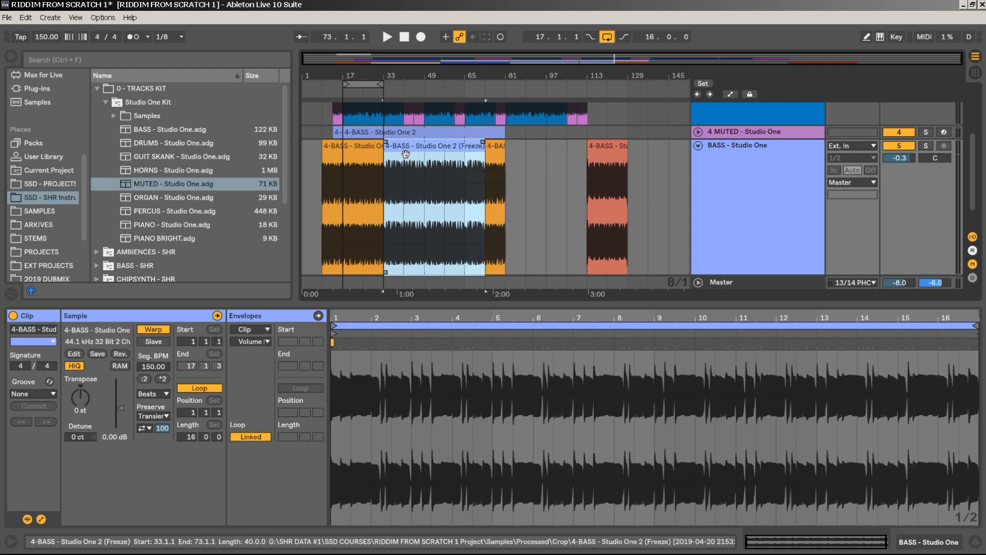
# Move the red bass clip to bar 161 and duplicate the blue and orange bass clips spanning bars 33 to 81 directly after them.
pyautogui.moveTo(617, 152); pyautogui.dragTo(687, 151)
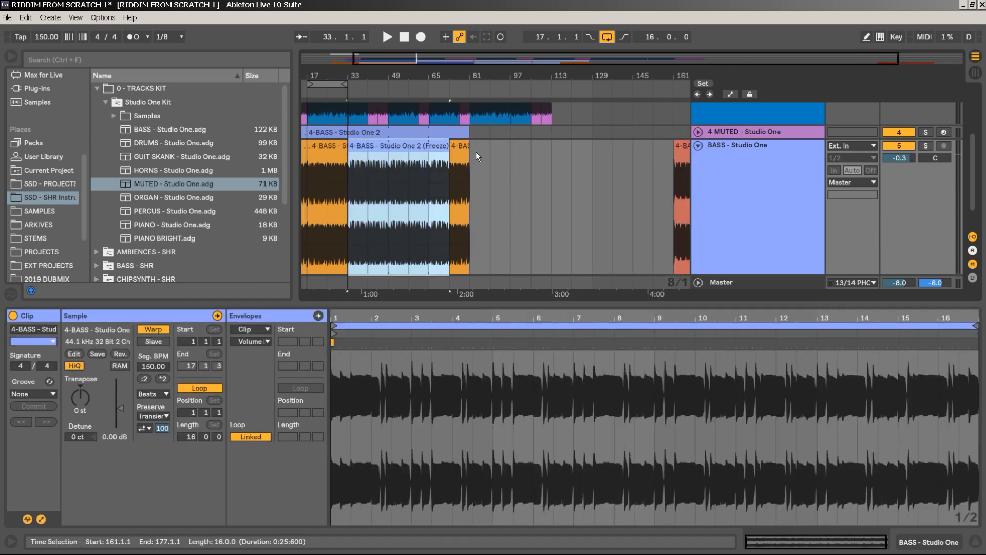
pyautogui.keyDown('shift'); pyautogui.click(456, 153); pyautogui.keyUp('shift')
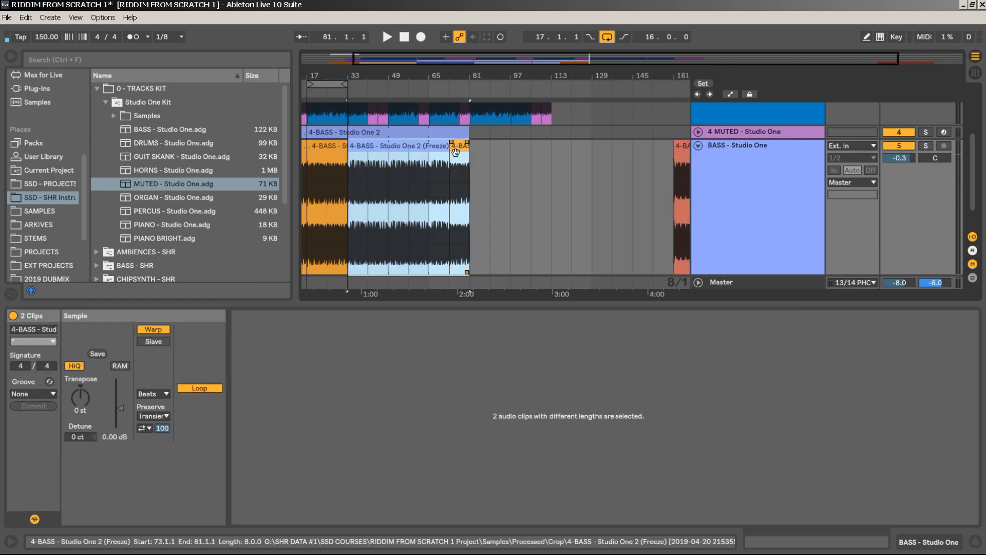
pyautogui.hotkey('ctrl', 'd')
pyautogui.scroll(4, 490, 150)
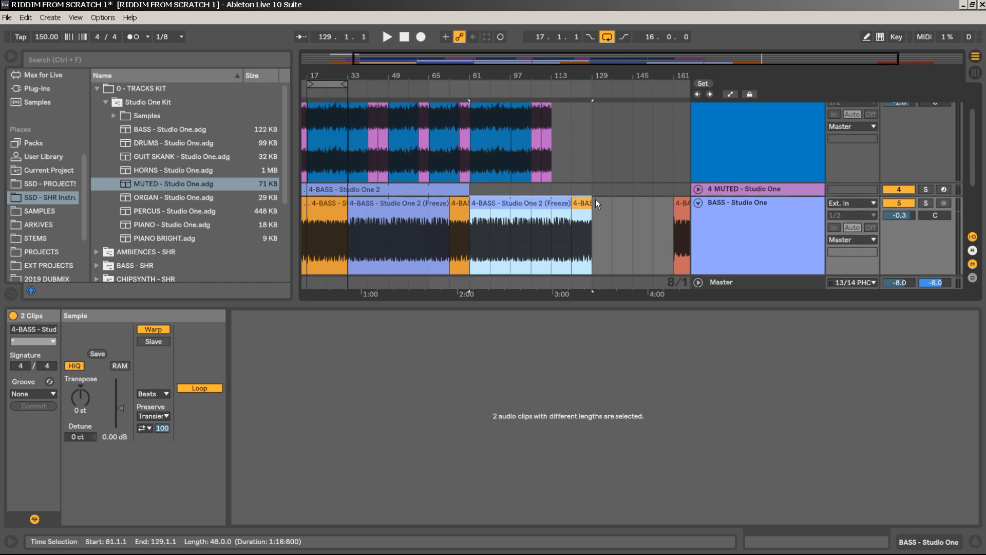
# Duplicate the PIANO BRIGHT clips spanning bars 81 to 113 directly after themselves.
pyautogui.click(490, 150)
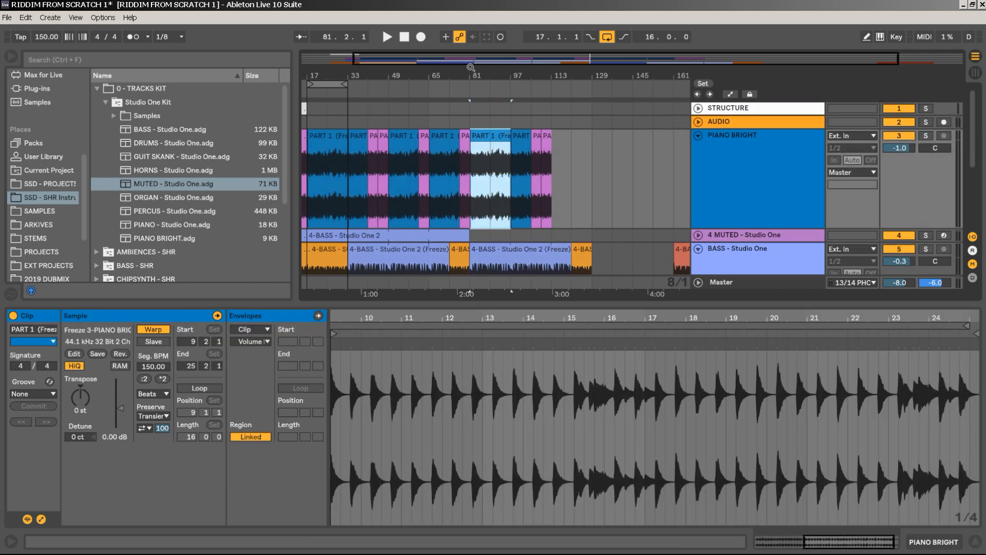
pyautogui.moveTo(470, 77)
pyautogui.mouseDown()
pyautogui.moveTo(470, 134)
pyautogui.moveTo(470, 78)
pyautogui.mouseUp()
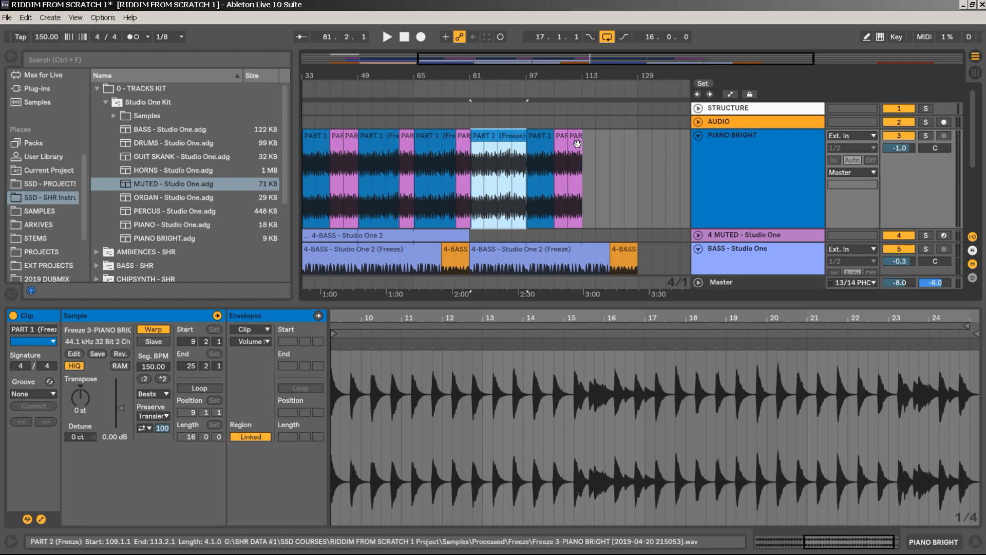
pyautogui.keyDown('shift'); pyautogui.click(577, 144); pyautogui.keyUp('shift')
pyautogui.hotkey('ctrl', 'd')
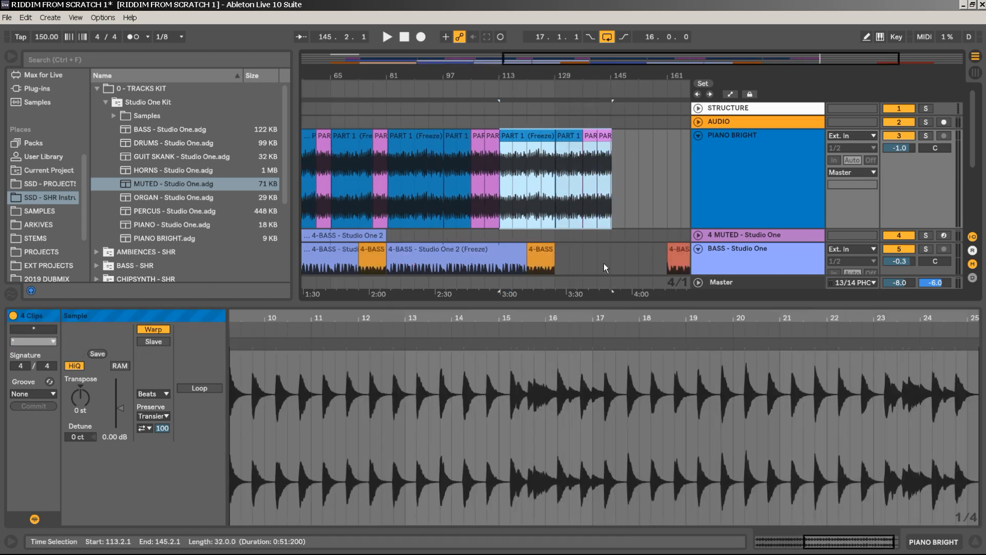
pyautogui.click(581, 333)
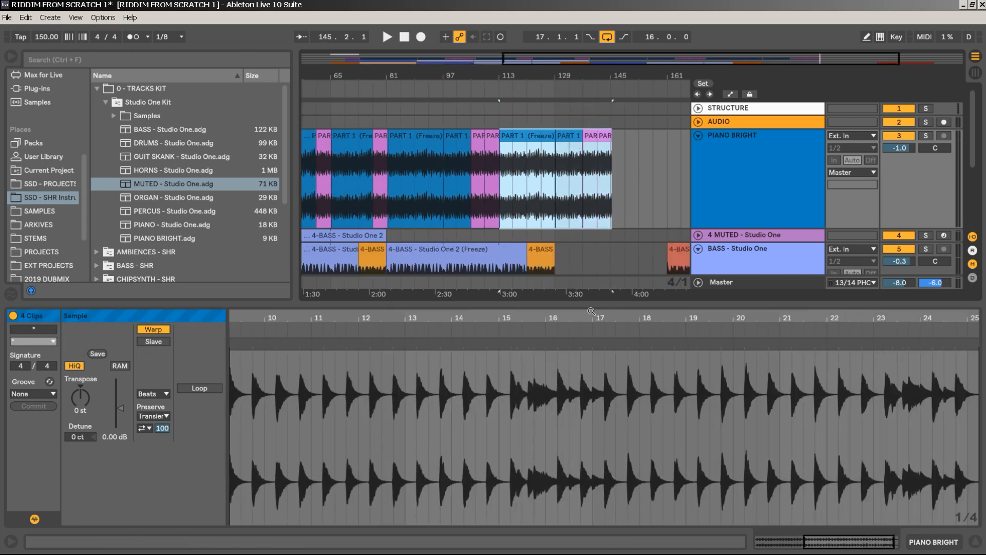
# Delete the duplicated PIANO BRIGHT clips from bar 129 onward.
pyautogui.click(569, 137)
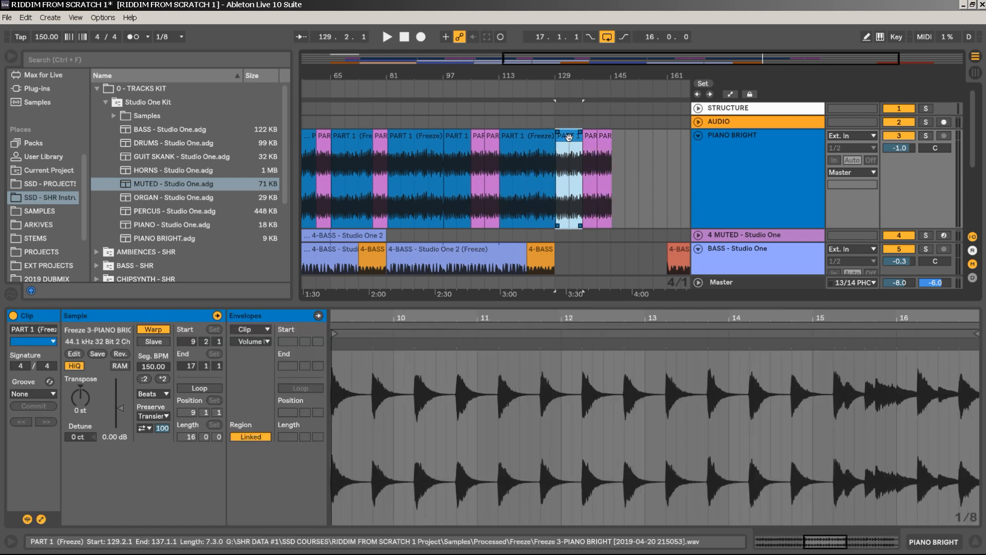
pyautogui.press('Delete')
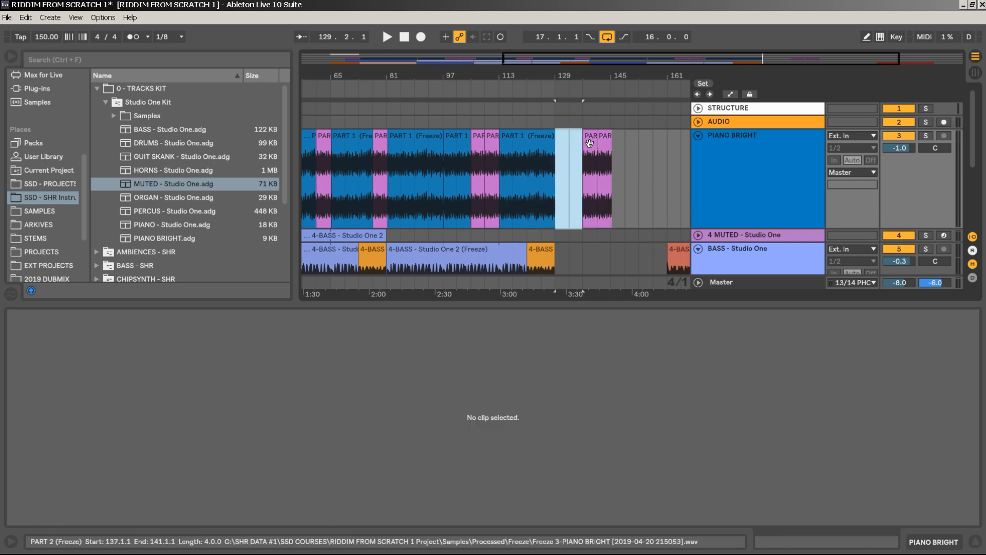
pyautogui.click(590, 140)
pyautogui.press('Delete')
pyautogui.click(608, 140)
pyautogui.press('Delete')
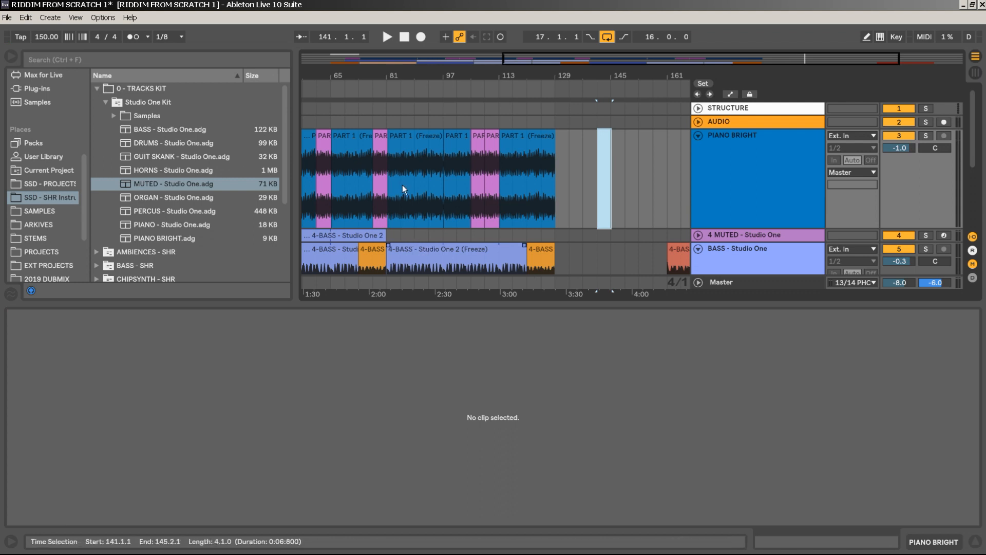
# Extend the looped bass MIDI clip on the 4 MUTED track to bar 129.
pyautogui.press('-')
pyautogui.press('-')
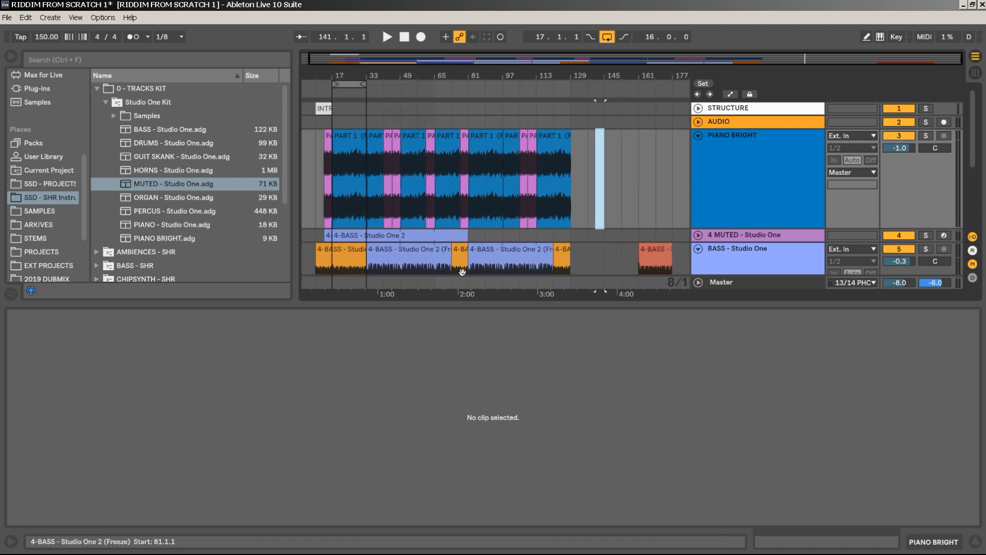
pyautogui.moveTo(465, 235); pyautogui.dragTo(570, 235)
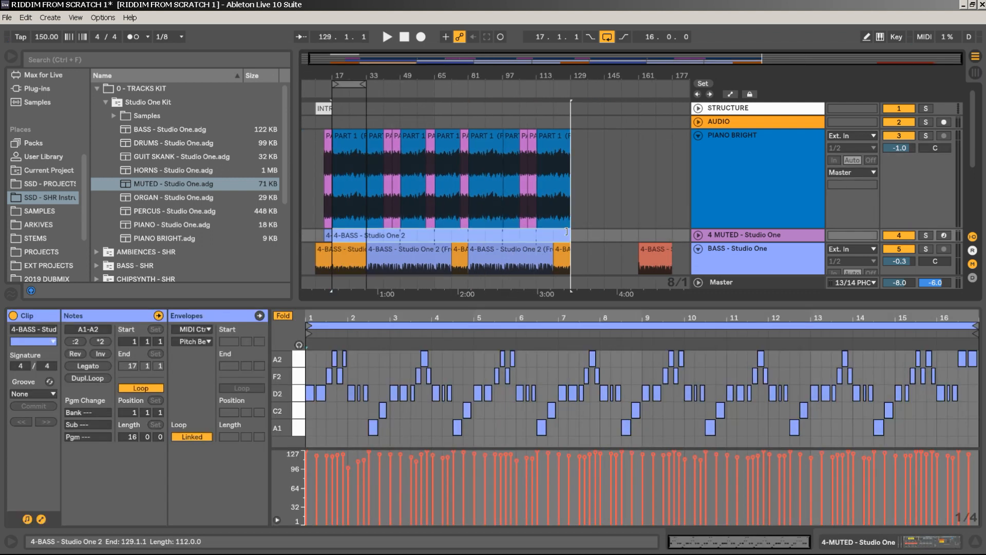
# Fold the PIANO BRIGHT and BASS tracks, and play the 4 MUTED and BASS tracks soloed from bar 17.
pyautogui.press('space')
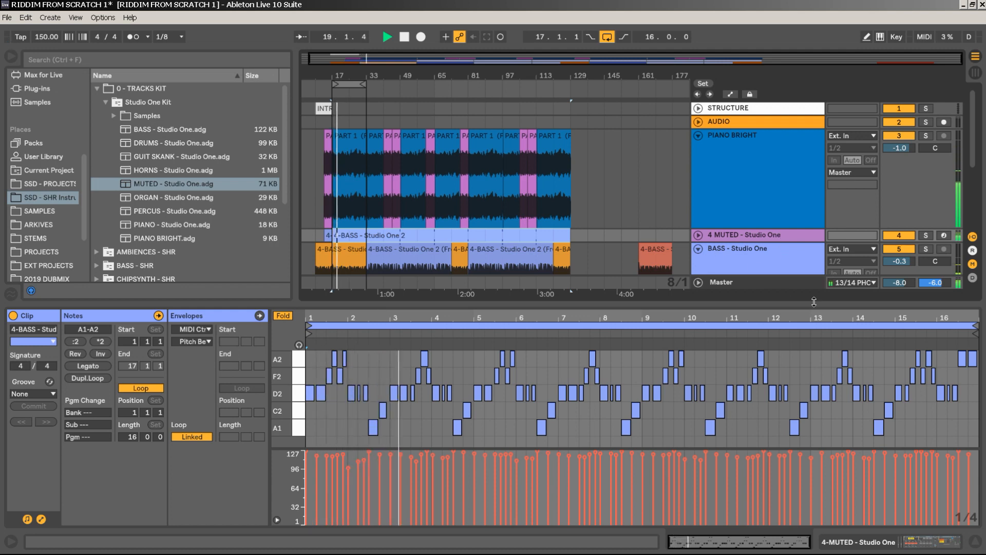
pyautogui.click(699, 136)
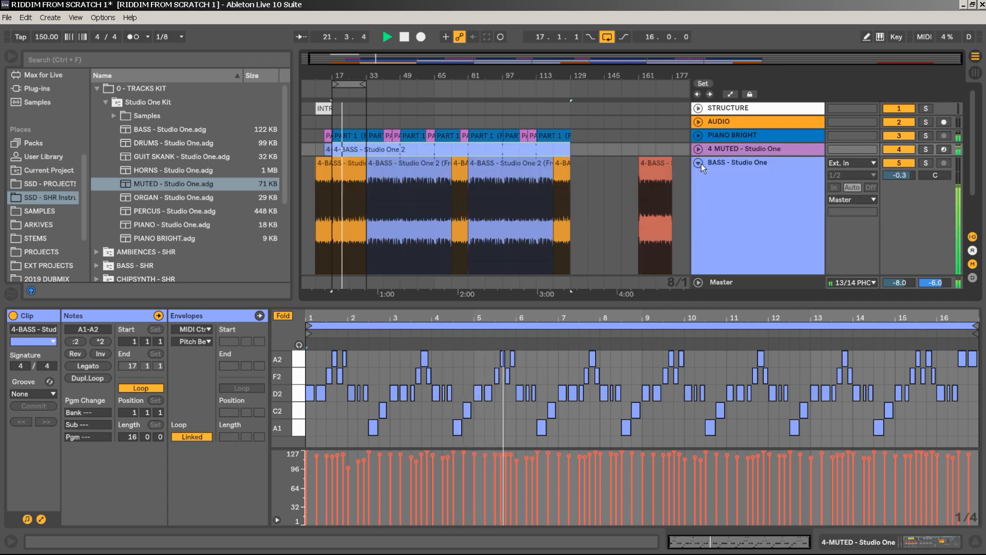
pyautogui.click(699, 163)
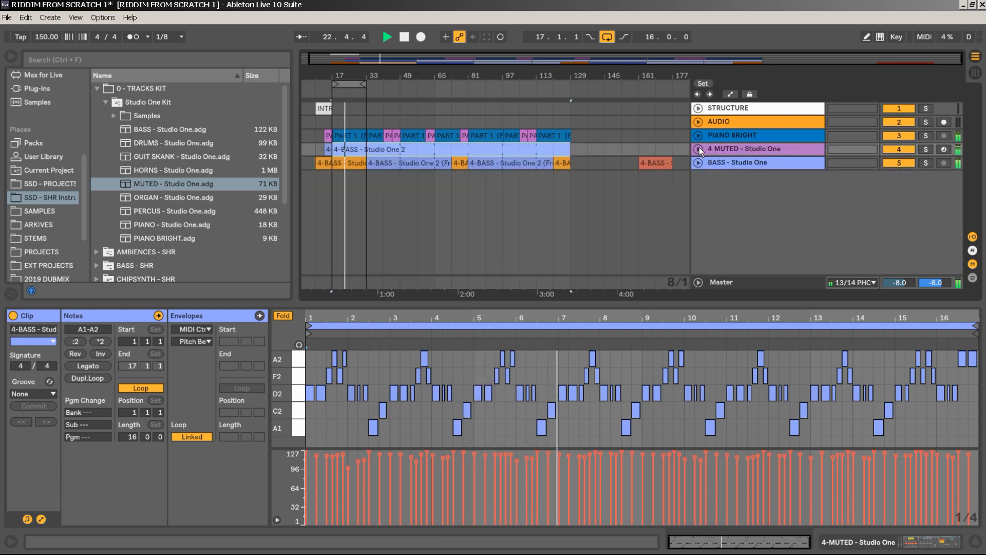
pyautogui.click(926, 164)
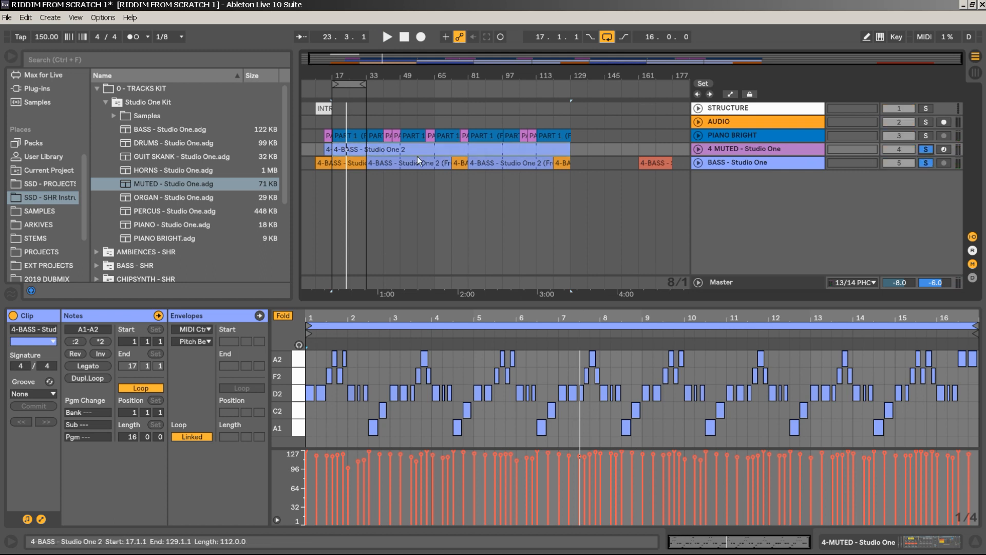
pyautogui.moveTo(329, 70); pyautogui.dragTo(336, 93)
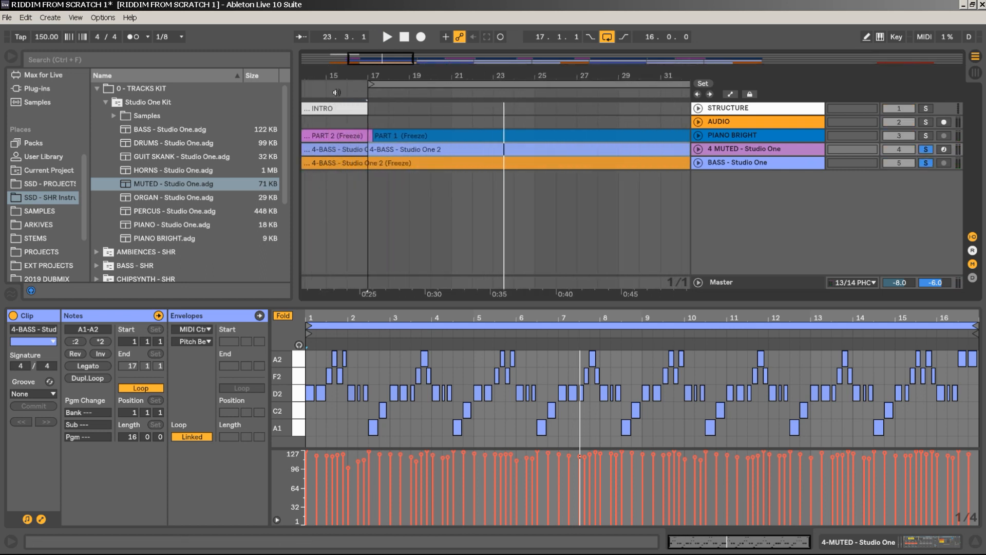
pyautogui.press('space')
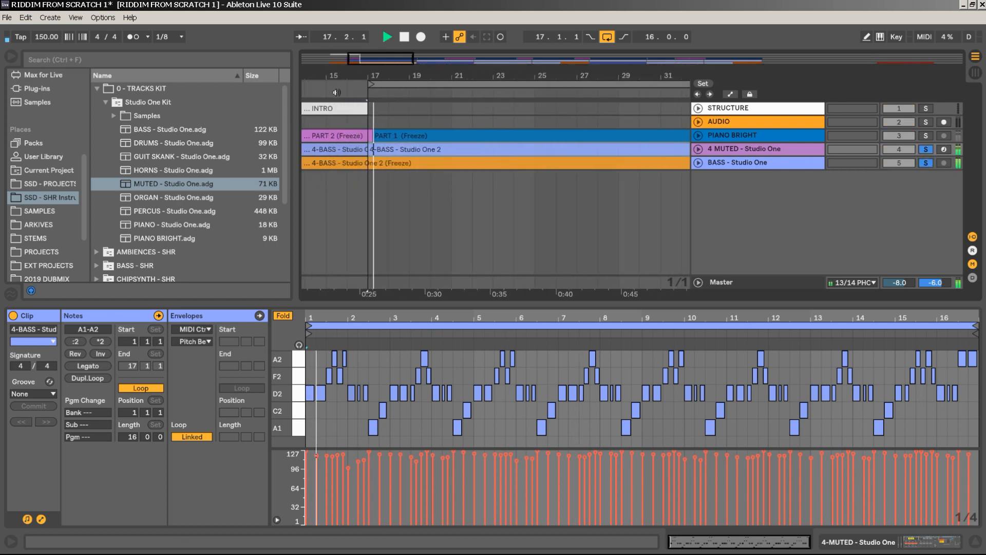
# Unfold the 4 MUTED track and enlarge the note editor, playing the clip from its start.
pyautogui.click(698, 149)
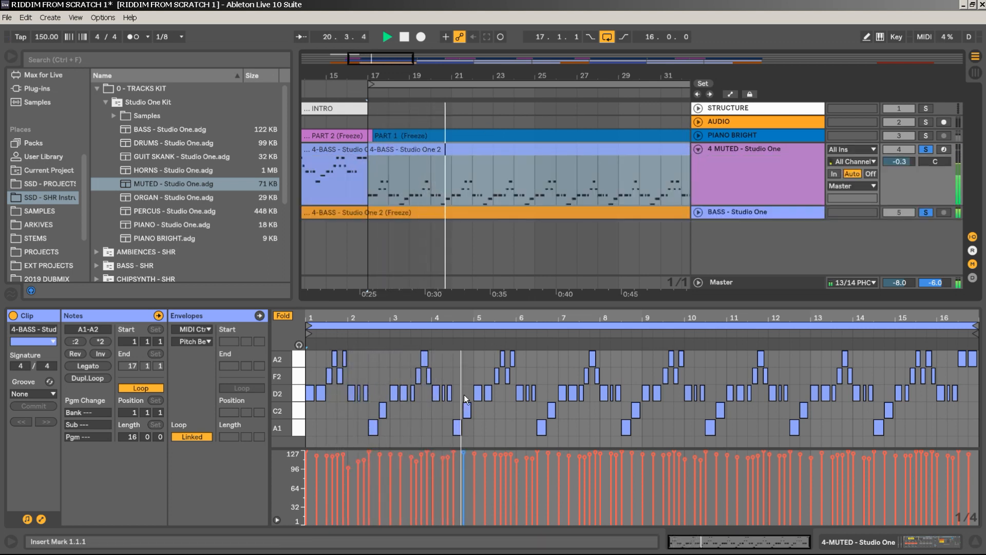
pyautogui.keyDown('ctrl'); pyautogui.scroll(-3, 418, 119); pyautogui.keyUp('ctrl')
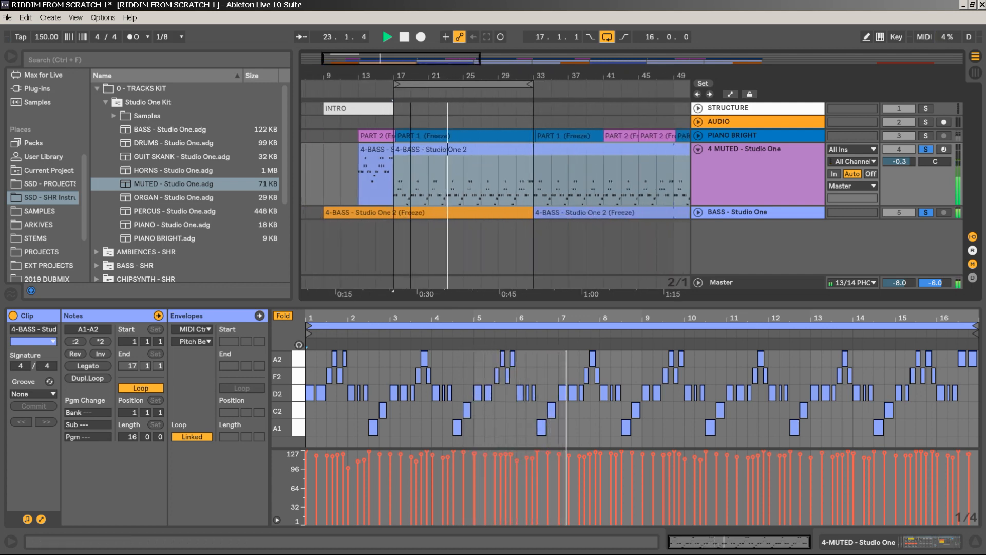
pyautogui.moveTo(411, 76); pyautogui.dragTo(411, 81)
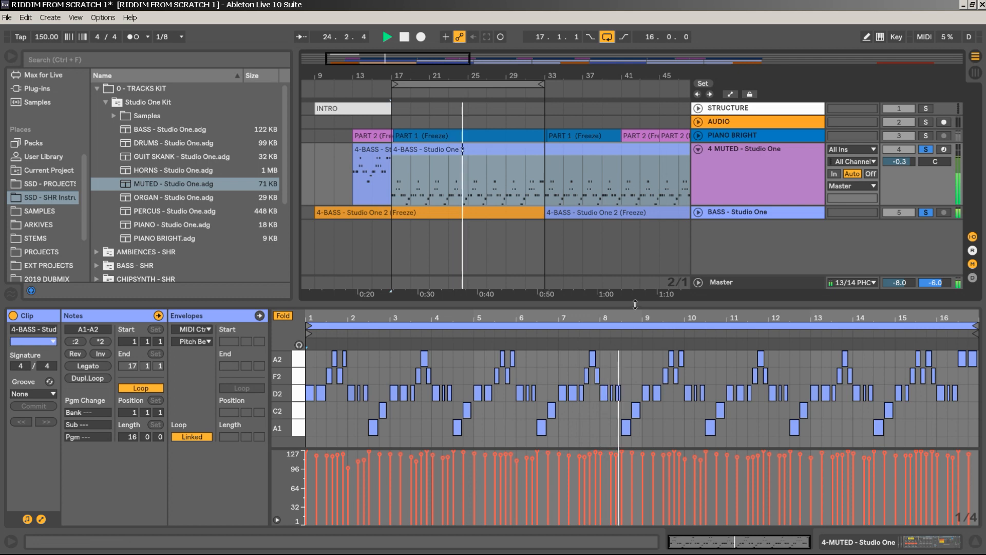
pyautogui.moveTo(667, 304); pyautogui.dragTo(668, 146)
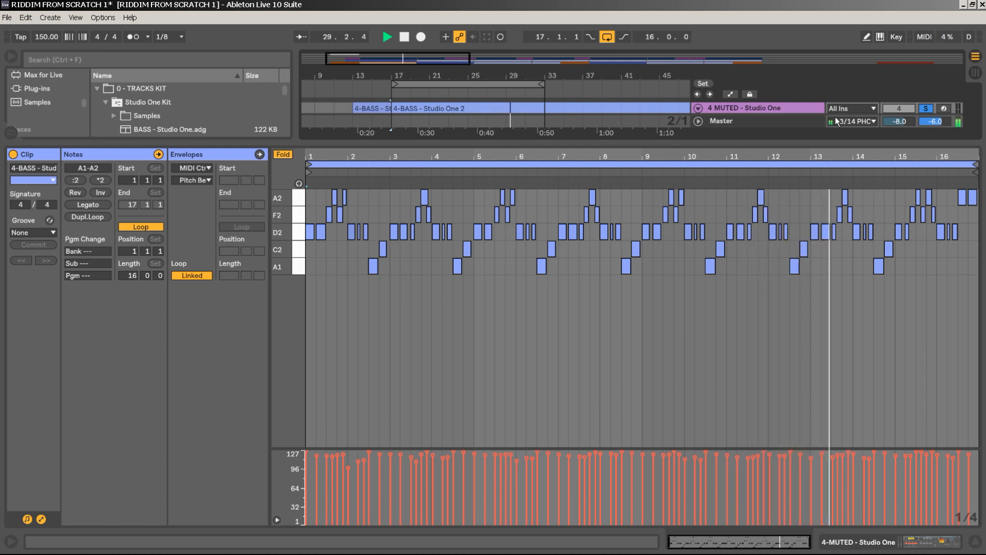
pyautogui.click(310, 171)
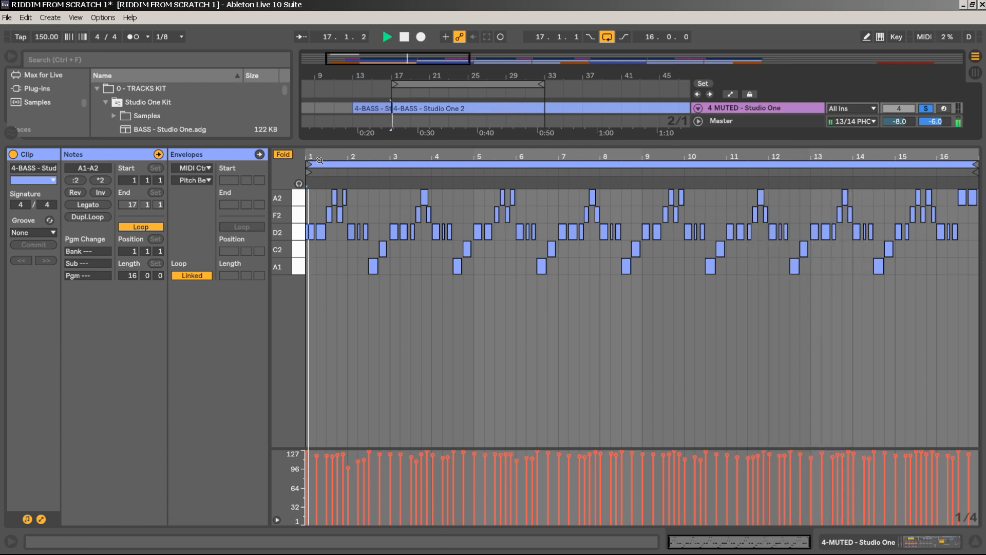
# Shorten the C2 notes at 2.4 and 4.4, and add two short C2 notes with adjusted velocities after the one at 2.4.
pyautogui.moveTo(363, 158); pyautogui.dragTo(402, 244)
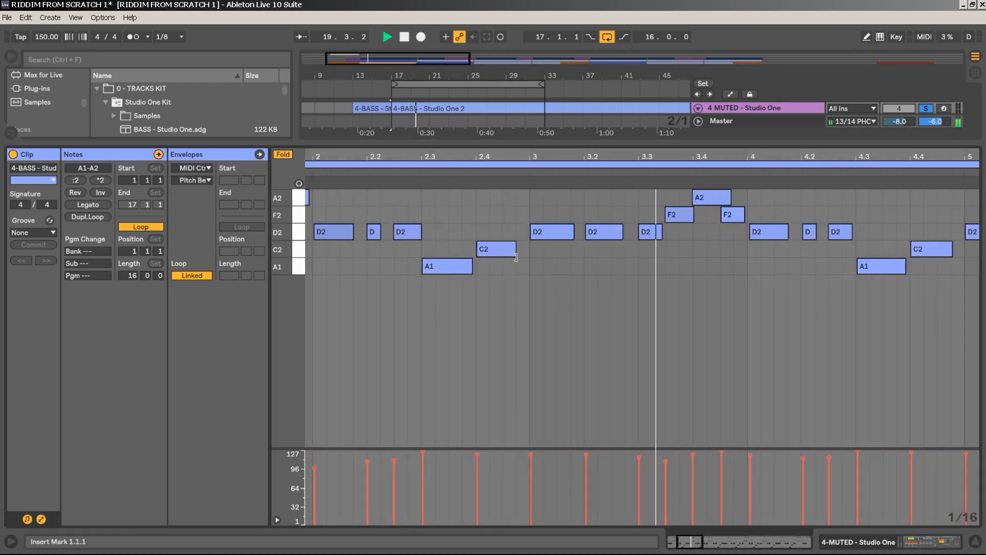
pyautogui.moveTo(515, 250)
pyautogui.mouseDown()
pyautogui.moveTo(490, 254)
pyautogui.moveTo(516, 252)
pyautogui.mouseUp()
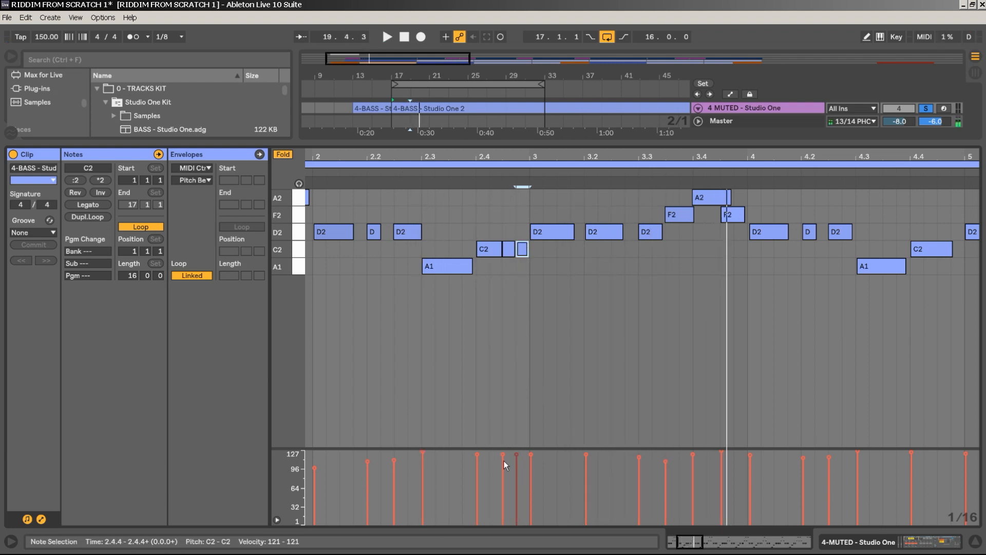
pyautogui.moveTo(522, 451); pyautogui.dragTo(496, 469)
pyautogui.moveTo(516, 455); pyautogui.dragTo(516, 454)
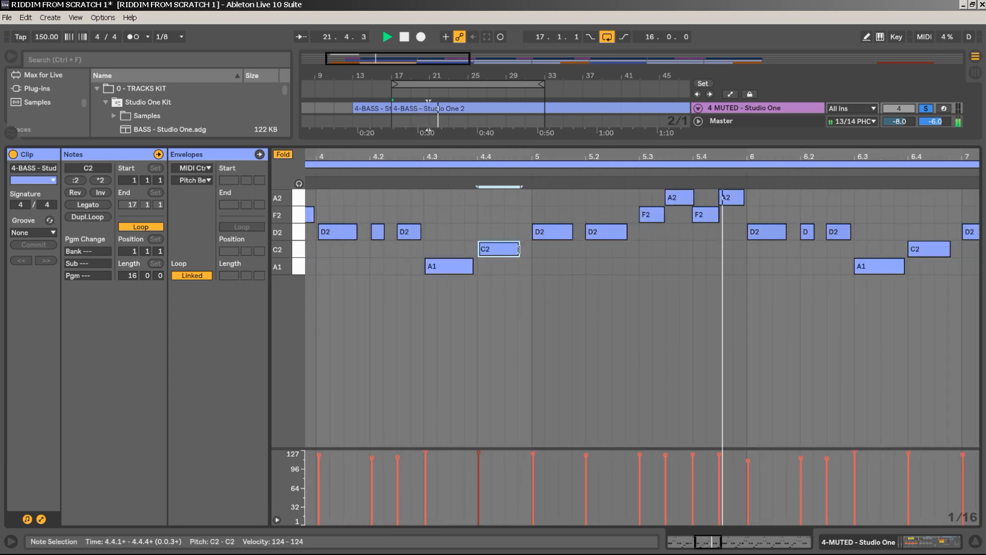
pyautogui.moveTo(519, 249); pyautogui.dragTo(506, 249)
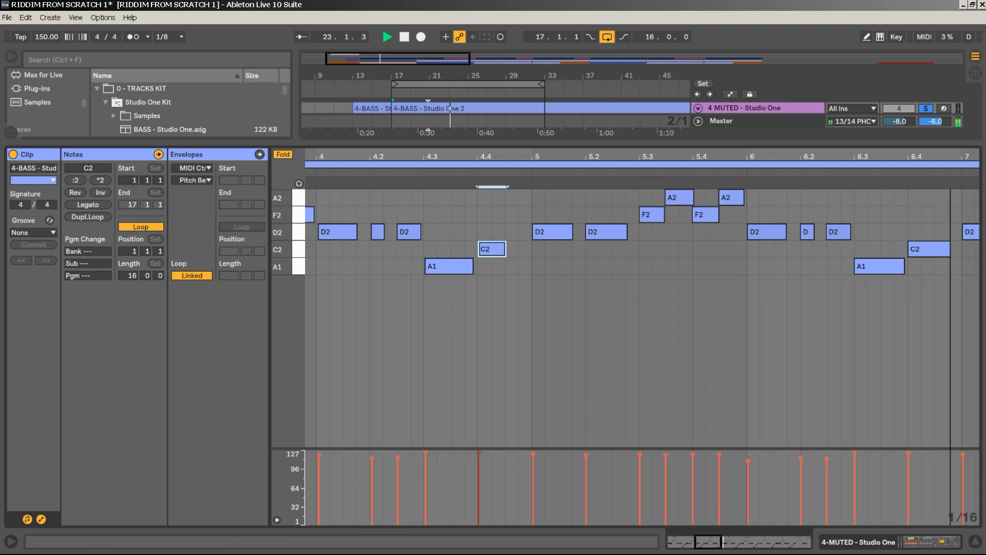
# Shorten the C2 note at 6.4 and add short C2 notes at 6.4.3 and 6.4.4, the last with velocity 114.
pyautogui.click(353, 171)
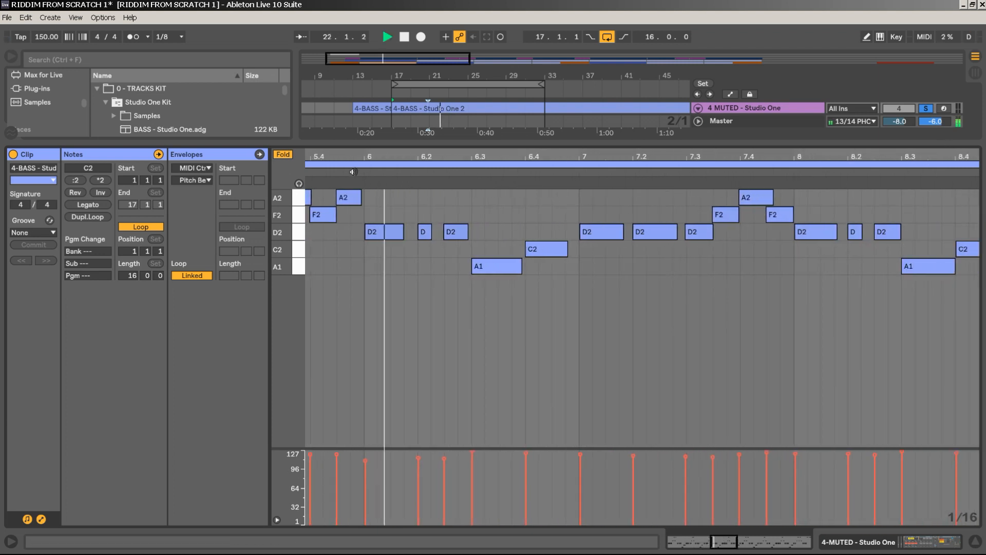
pyautogui.click(565, 249)
pyautogui.press('space')
pyautogui.doubleClick(558, 249)
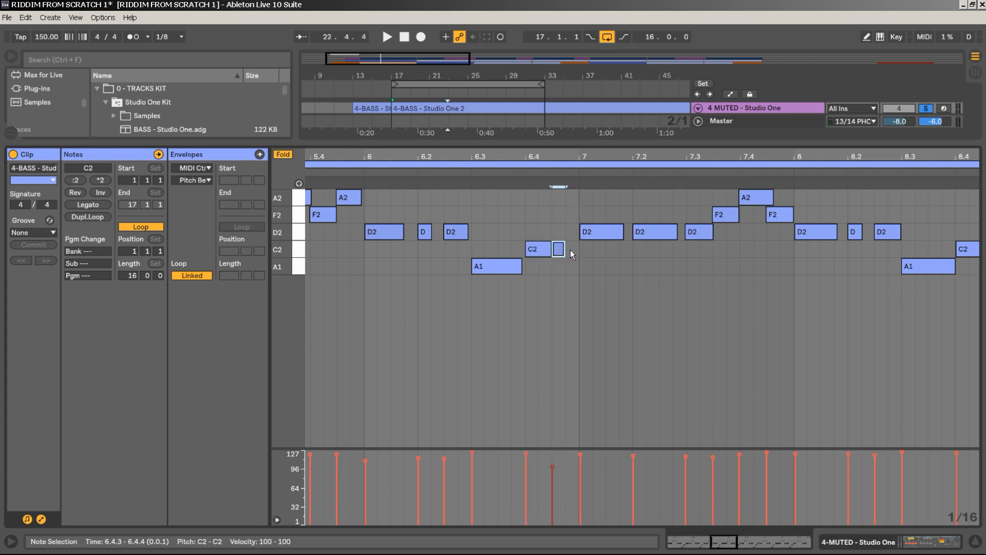
pyautogui.doubleClick(571, 249)
pyautogui.click(463, 175)
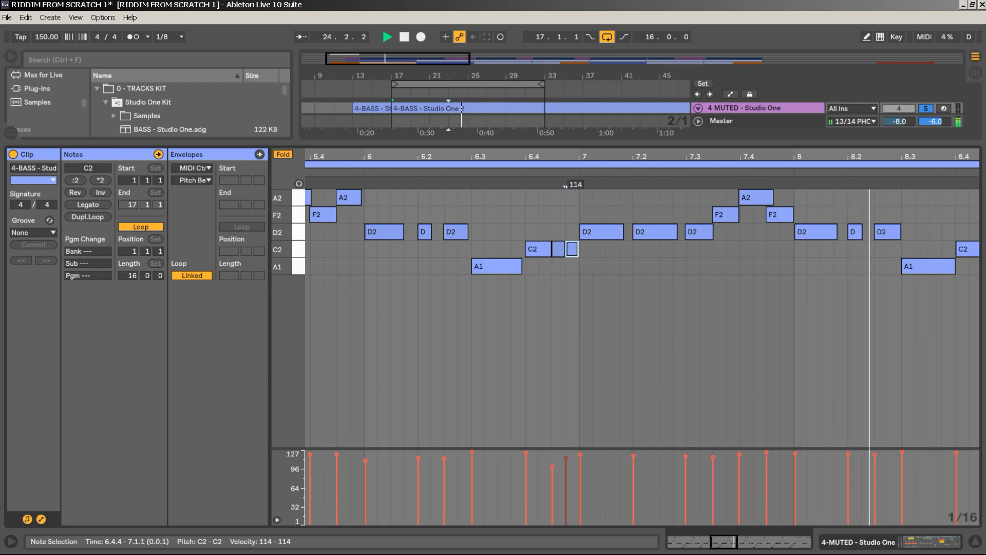
# Shorten the C2 note at 10.4 and add short C2 notes at 10.4.3 and 10.4.4.
pyautogui.click(809, 189)
pyautogui.moveTo(829, 156); pyautogui.dragTo(312, 149)
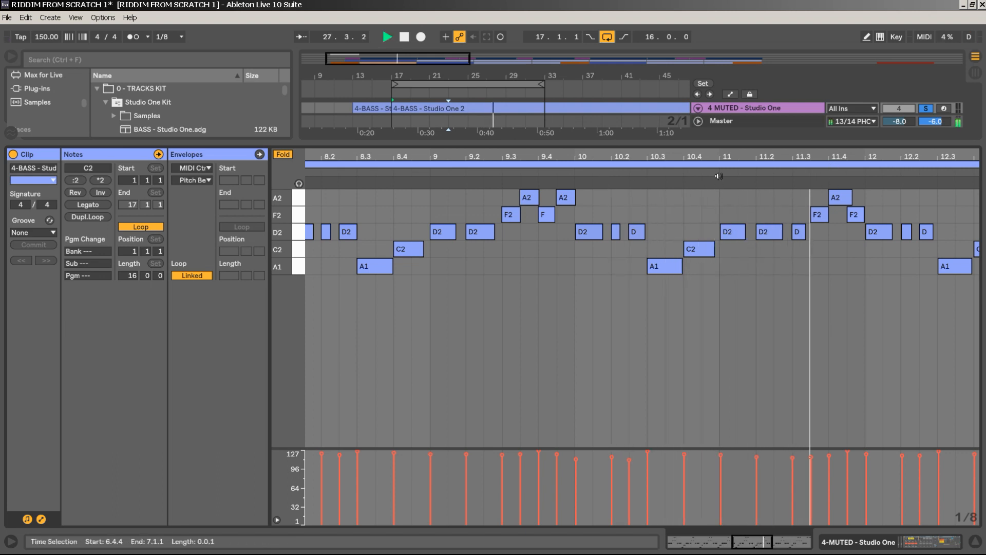
pyautogui.press('+')
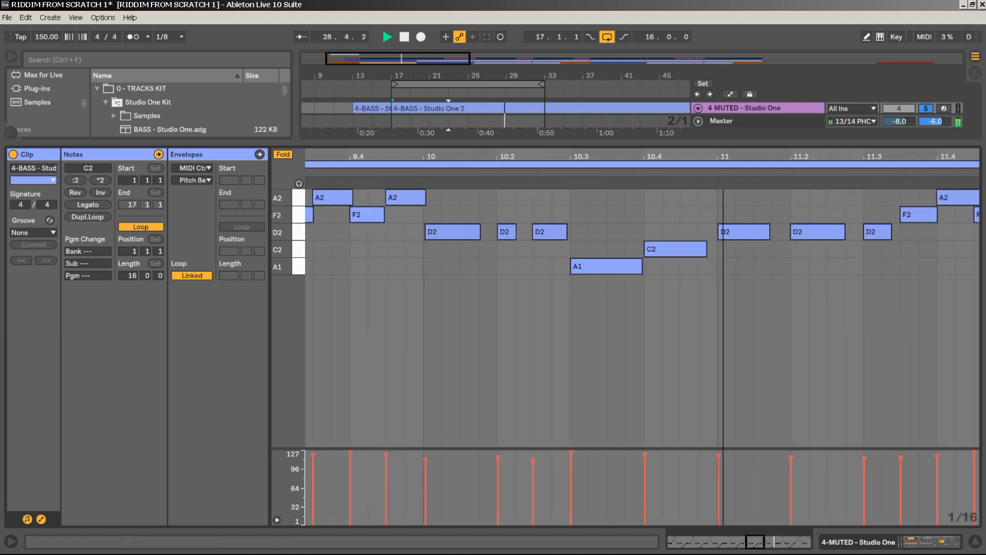
pyautogui.press('space')
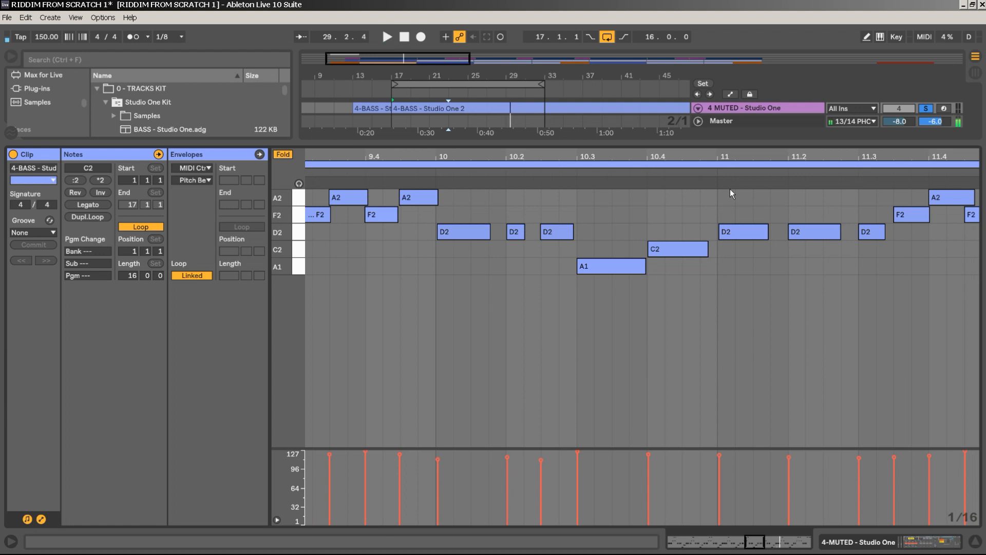
pyautogui.doubleClick(712, 248)
pyautogui.moveTo(712, 247); pyautogui.dragTo(695, 248)
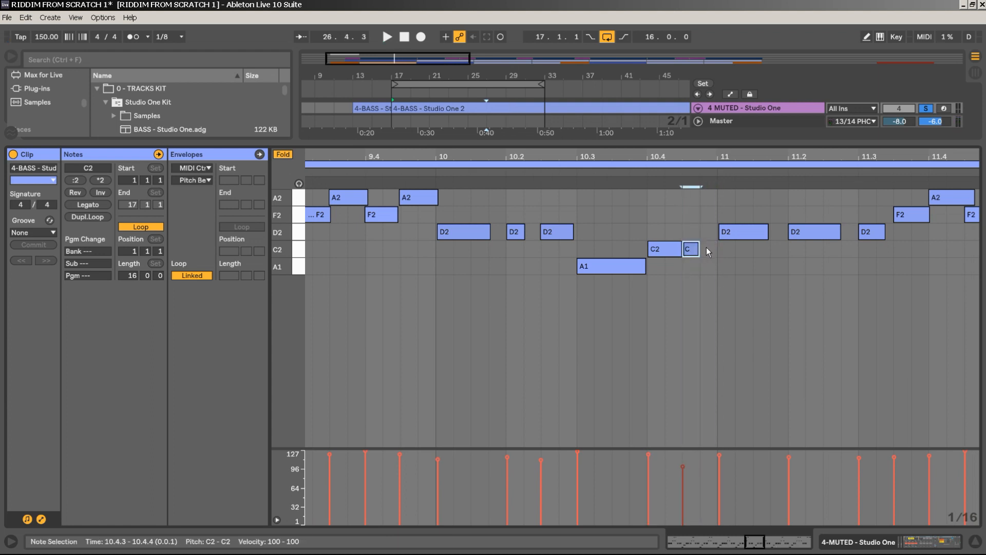
pyautogui.doubleClick(707, 248)
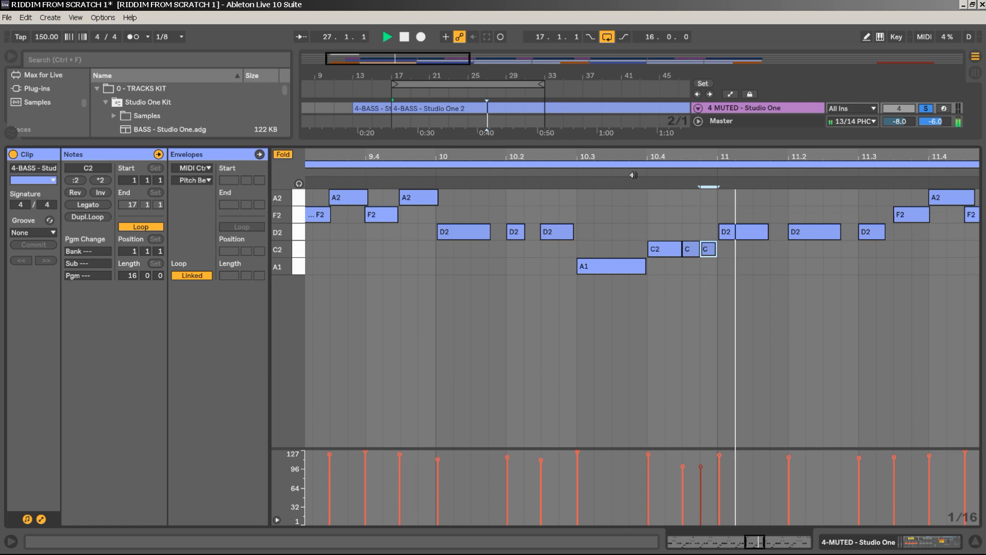
# Review the bass notes from bar 12 through bar 16 during playback and replay the clip from its start.
pyautogui.scroll(-2, 677, 242)
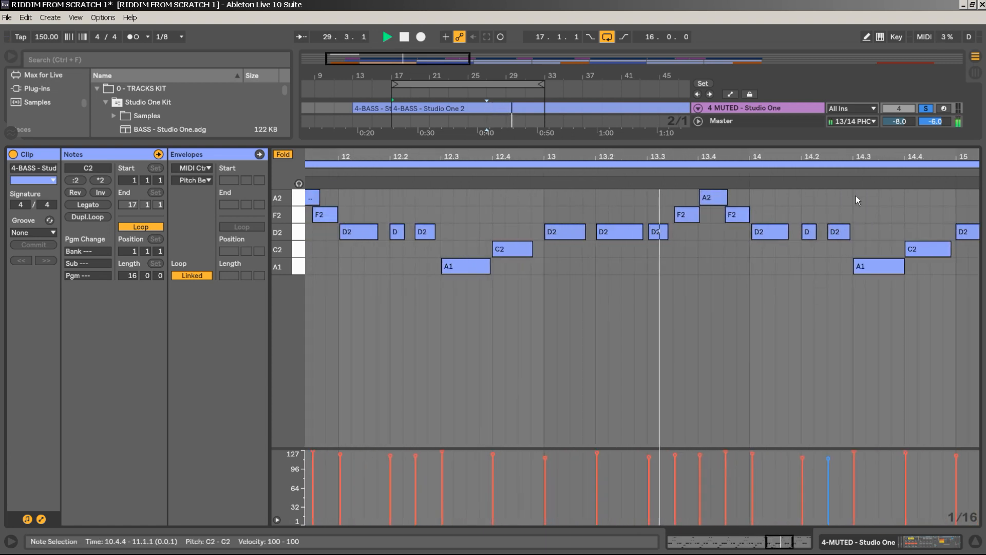
pyautogui.click(931, 198)
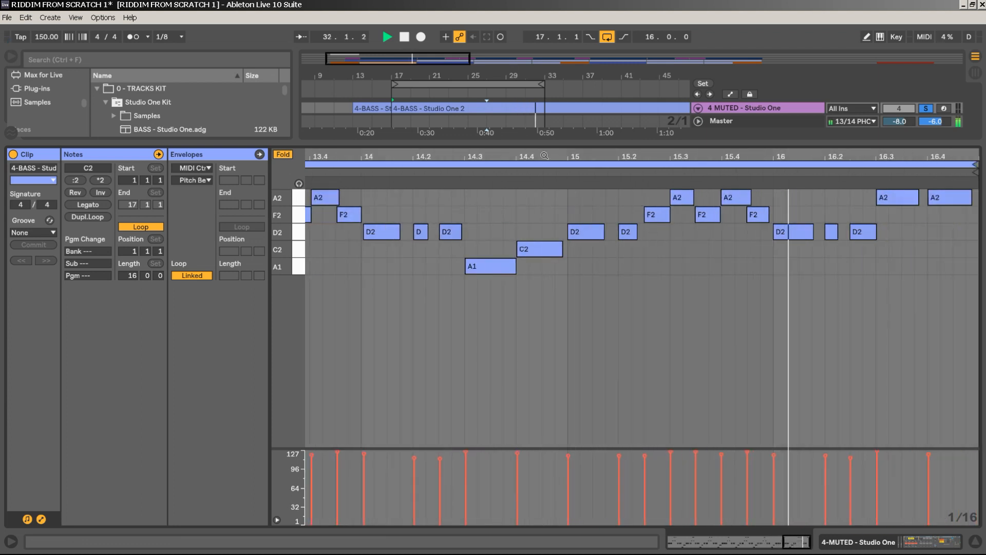
pyautogui.click(897, 197)
pyautogui.press('space')
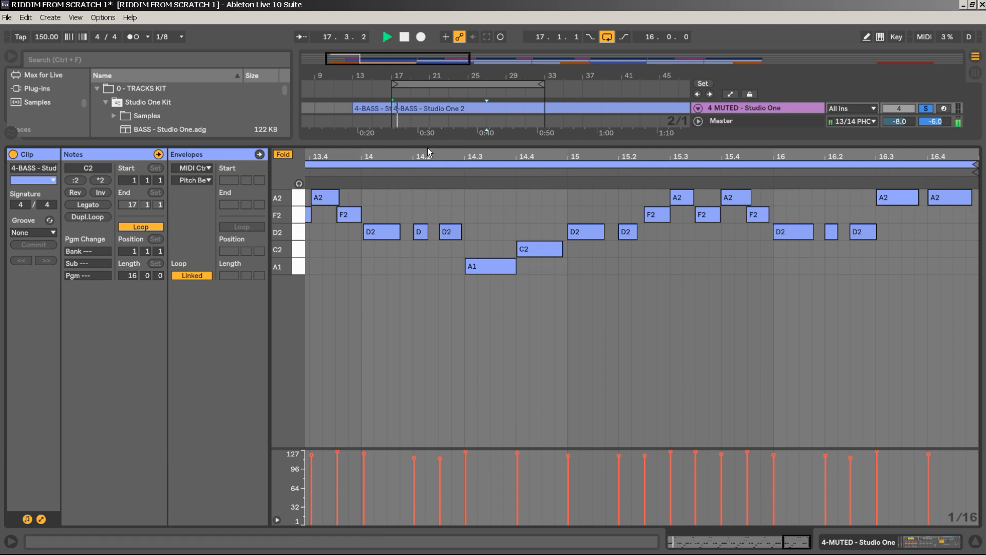
# Review the bass notes from bar 5 through bar 16 of the clip during playback.
pyautogui.moveTo(428, 147); pyautogui.dragTo(405, 341)
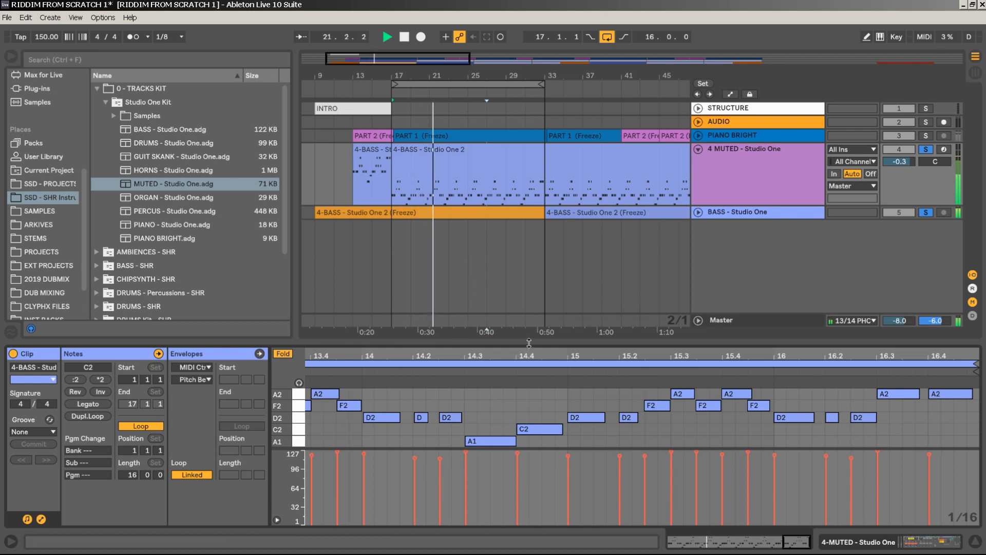
pyautogui.moveTo(529, 343); pyautogui.dragTo(529, 239)
pyautogui.press('-')
pyautogui.press('-')
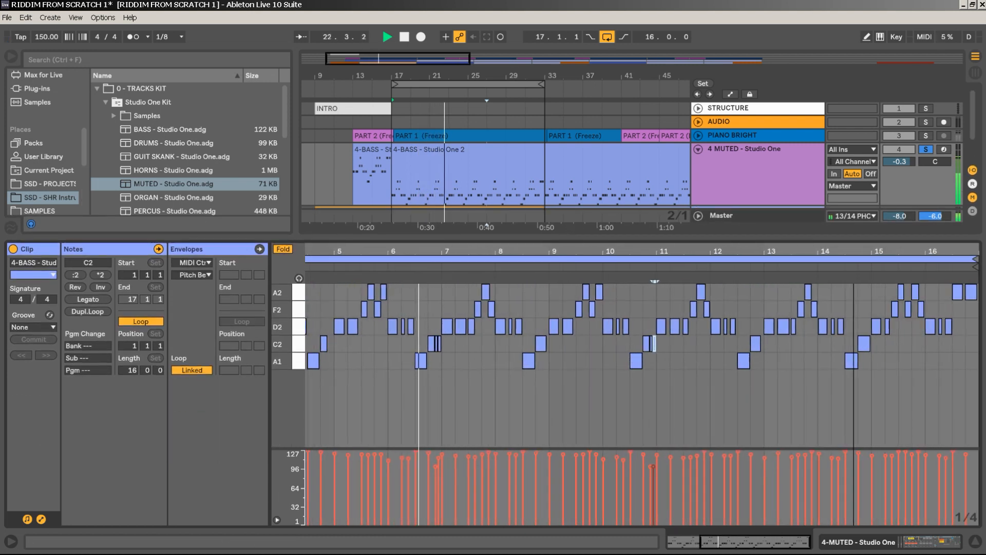
pyautogui.moveTo(836, 247); pyautogui.dragTo(836, 252)
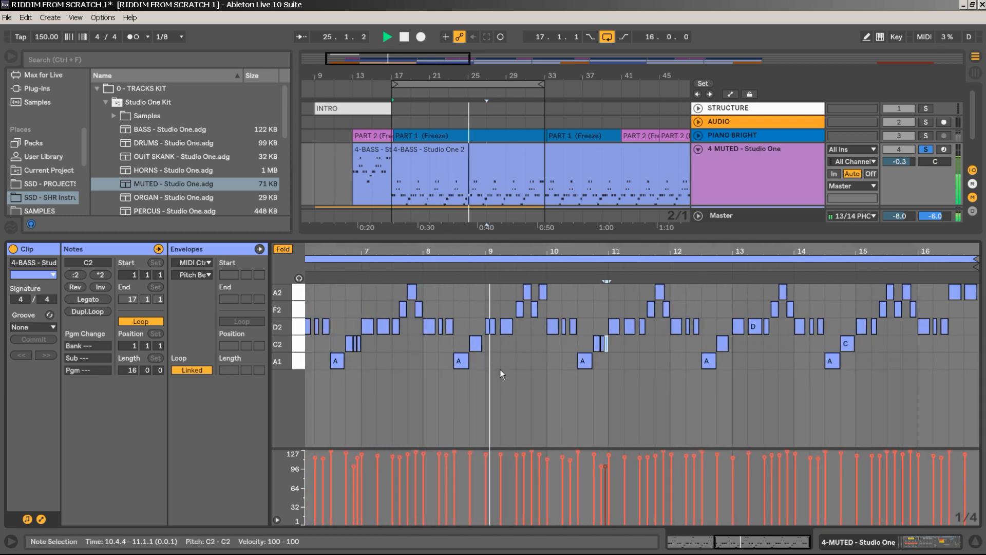
pyautogui.click(473, 370)
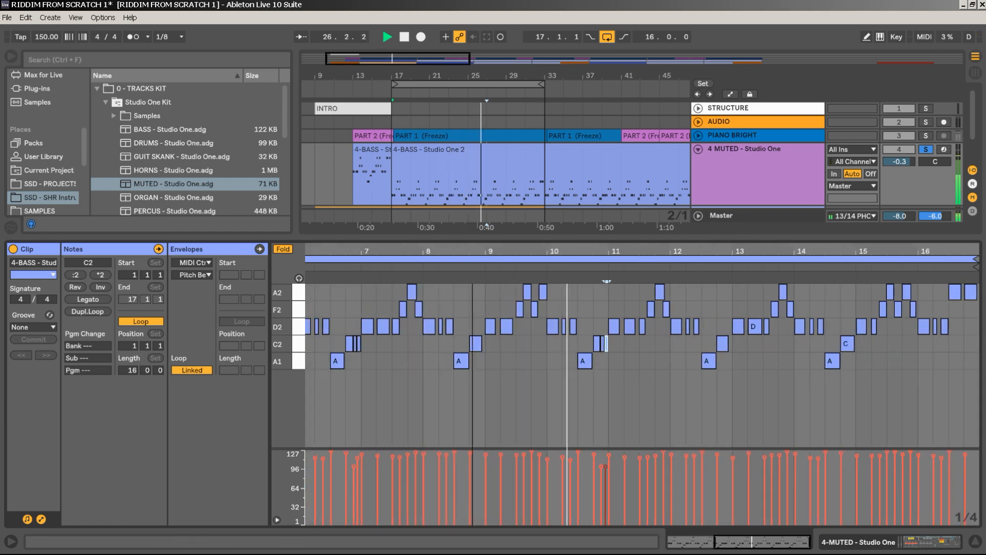
pyautogui.press('+')
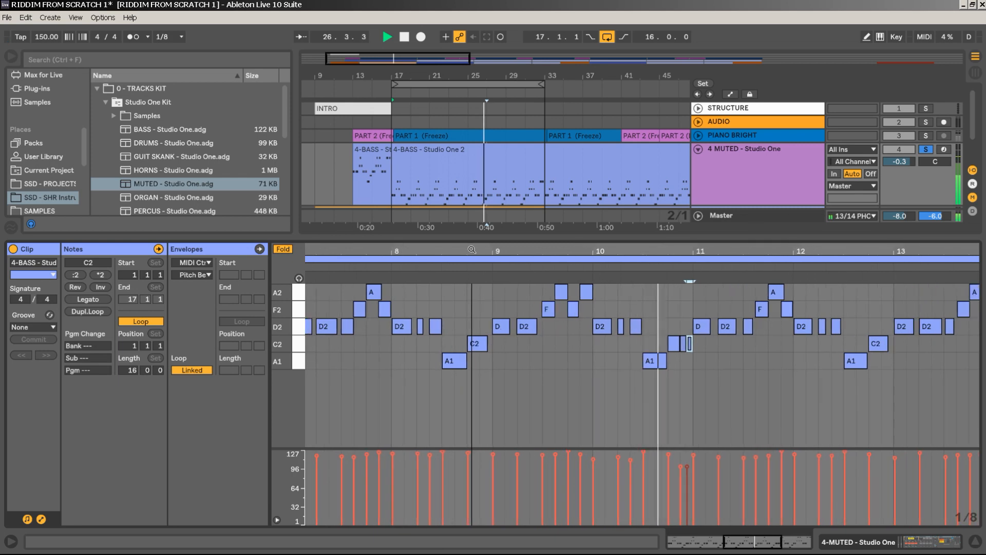
# Unsolo the 4 MUTED - Studio One track and copy its four-bar clip at bar 13 to bar 45.
pyautogui.click(926, 149)
pyautogui.moveTo(549, 238); pyautogui.dragTo(550, 305)
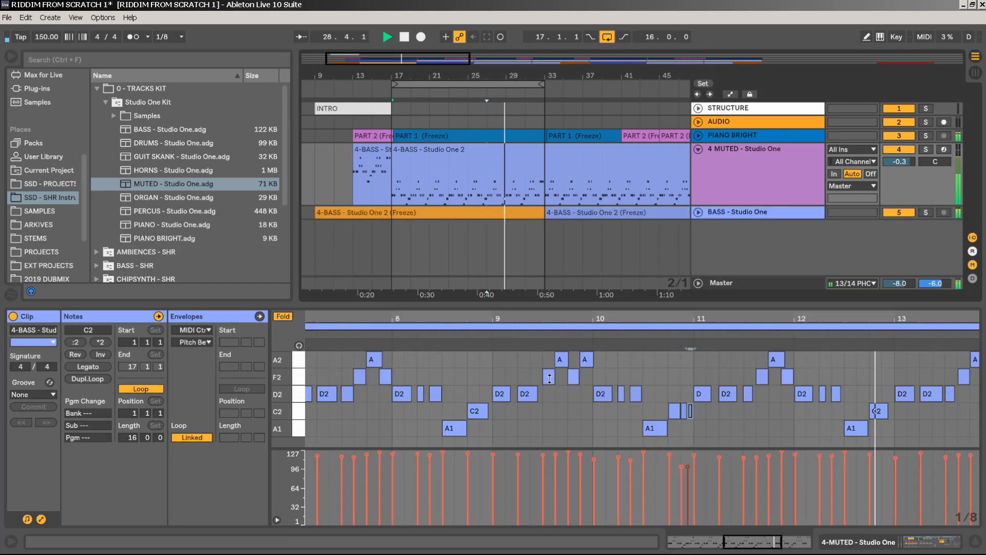
pyautogui.moveTo(550, 379); pyautogui.dragTo(549, 386)
pyautogui.moveTo(364, 75); pyautogui.dragTo(351, 57)
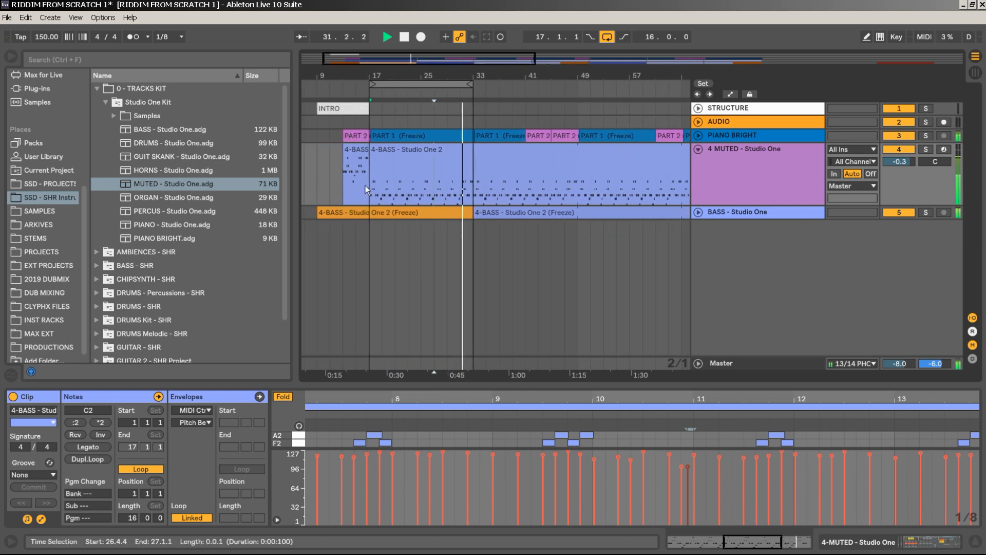
pyautogui.click(355, 137)
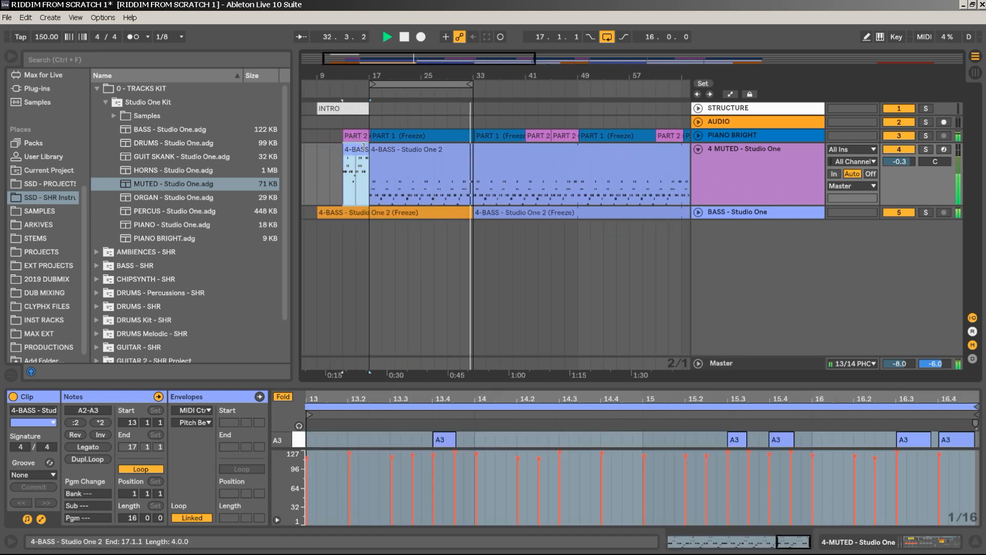
pyautogui.moveTo(369, 159); pyautogui.dragTo(576, 170)
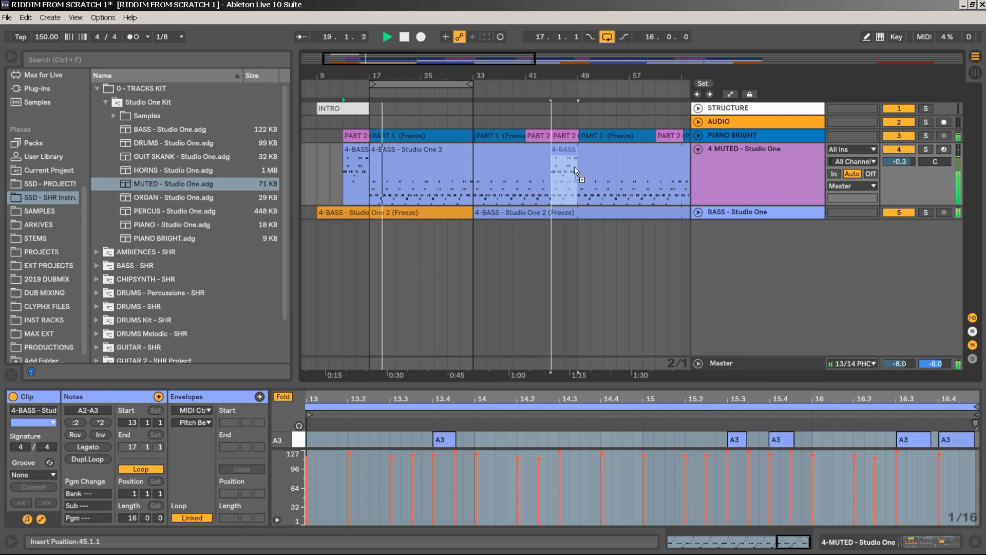
pyautogui.moveTo(574, 167); pyautogui.dragTo(574, 167)
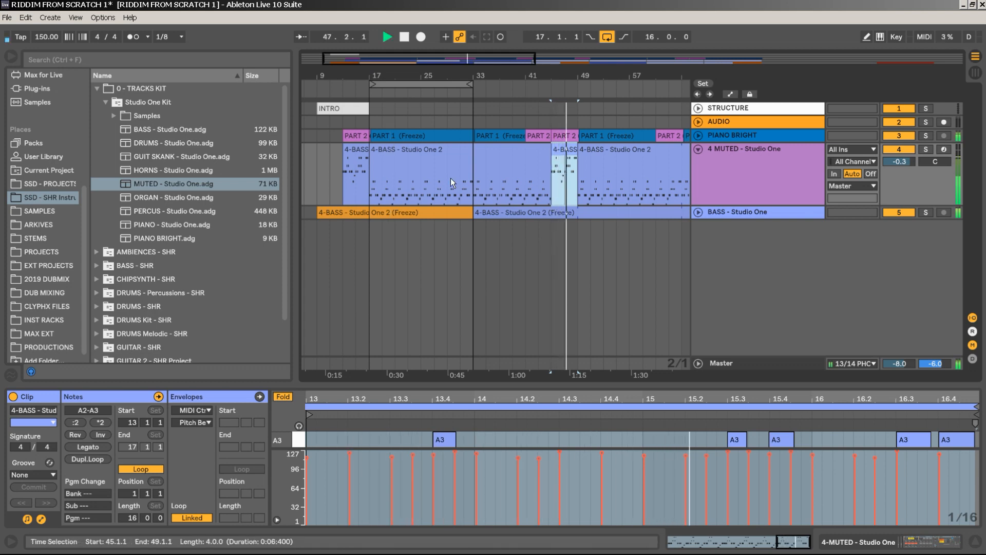
# Copy the first four bars of the muted track's clip at bar 17 over the clip at bar 13.
pyautogui.moveTo(371, 189); pyautogui.dragTo(397, 183)
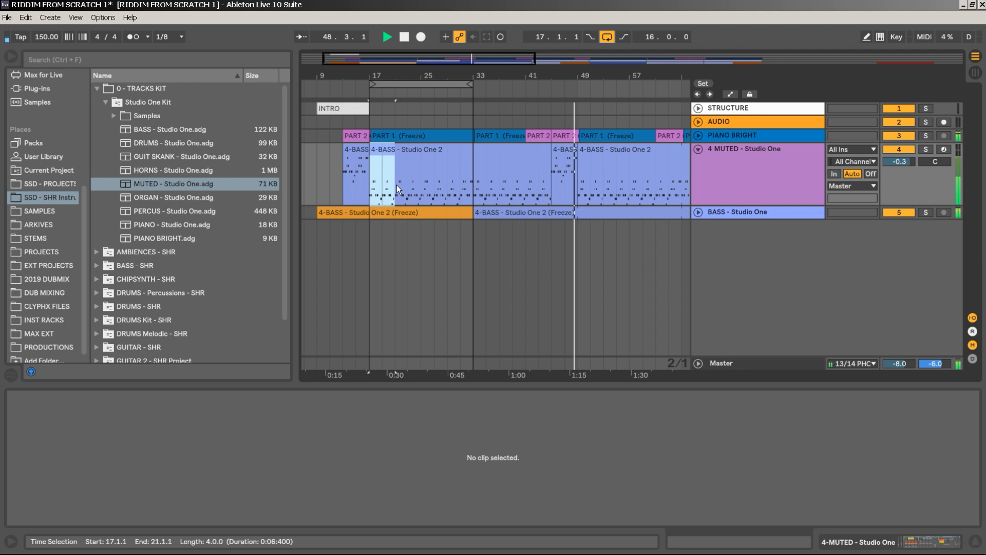
pyautogui.click(362, 157)
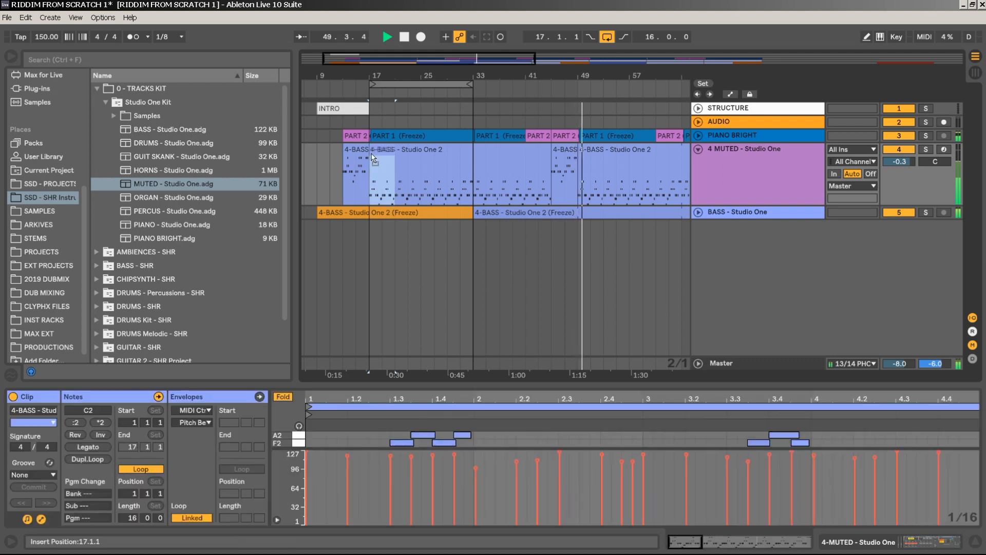
pyautogui.click(361, 152)
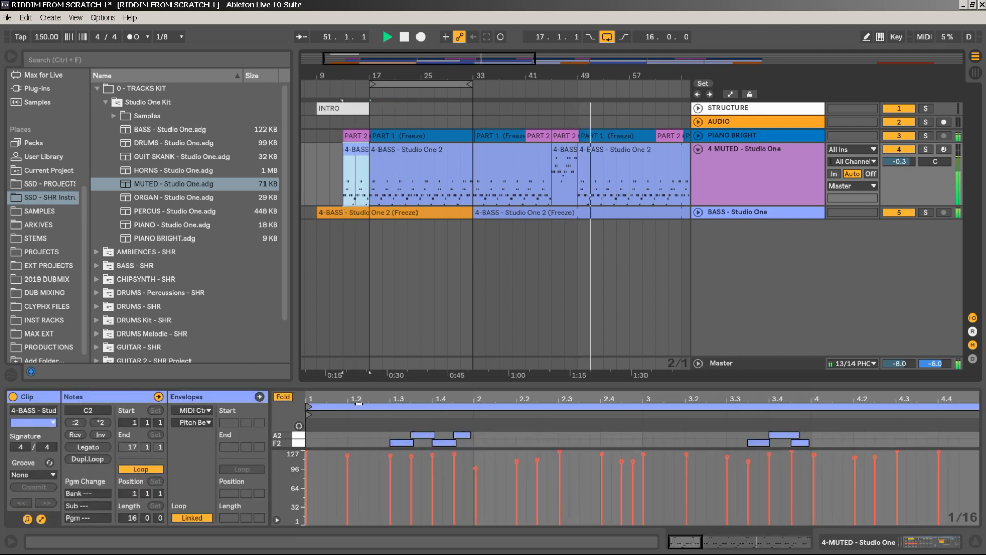
# Transpose all notes of the muted track's bar 13 clip up one octave and copy the clip to bar 41.
pyautogui.moveTo(372, 342); pyautogui.dragTo(369, 207)
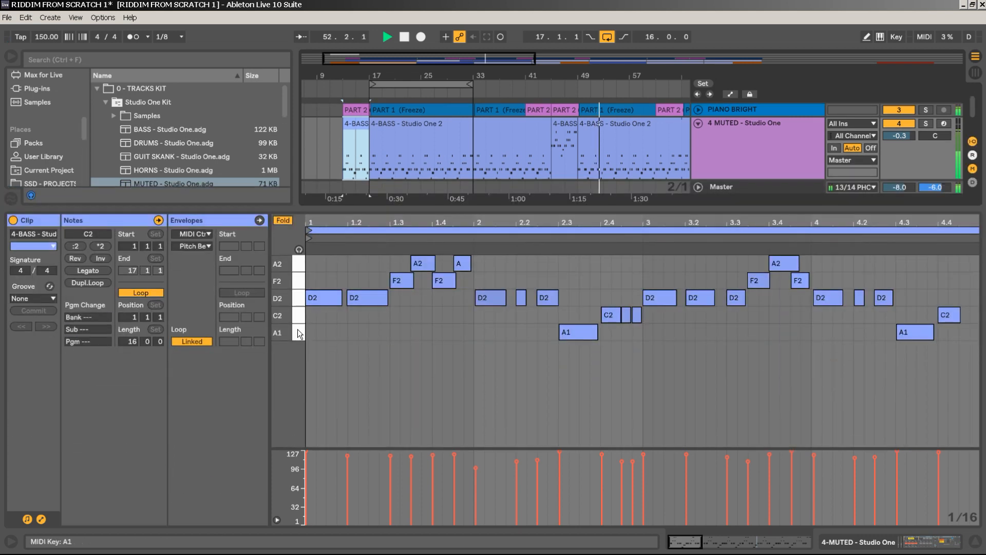
pyautogui.moveTo(299, 331); pyautogui.dragTo(306, 228)
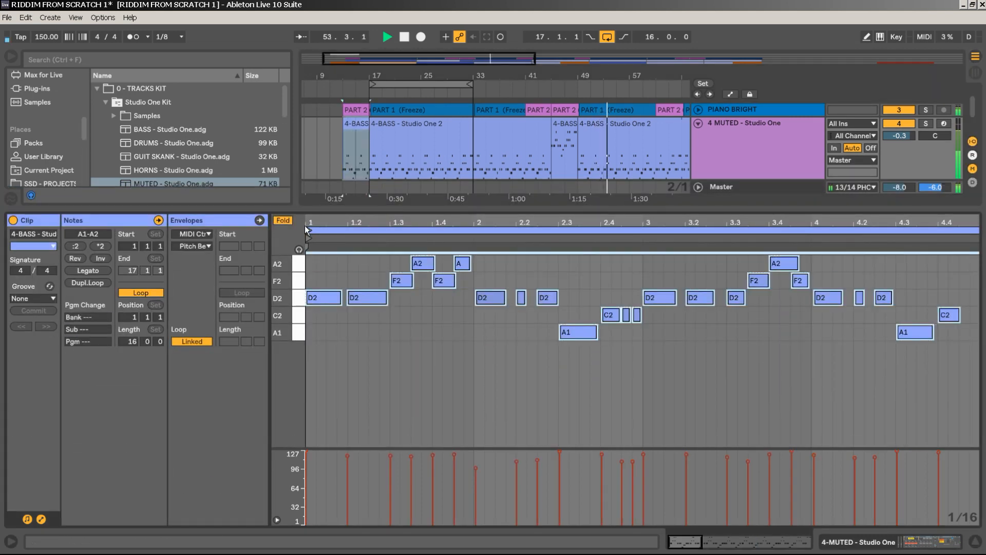
pyautogui.hotkey('shift', 'Up')
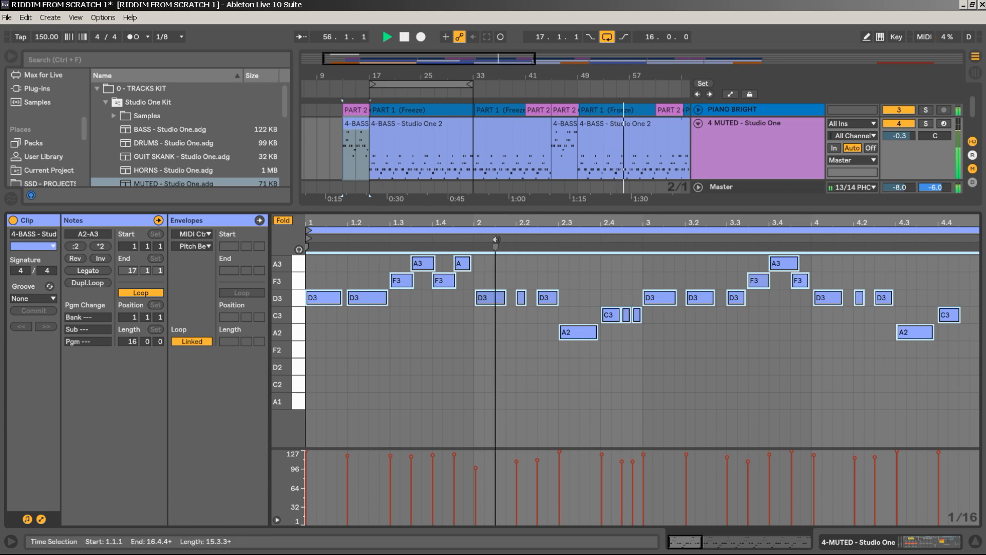
pyautogui.moveTo(359, 163); pyautogui.dragTo(538, 125)
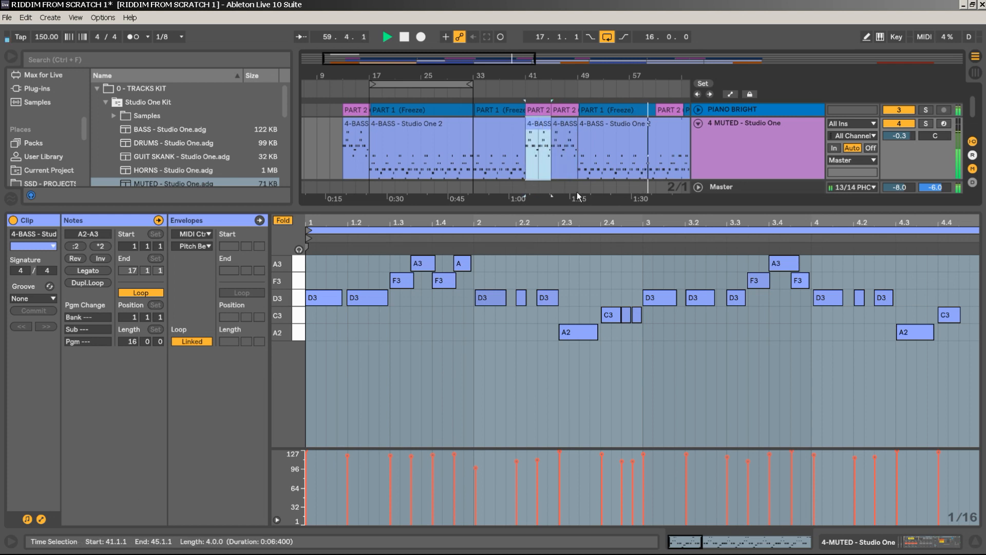
# Copy the two adjacent muted clips at bars 41 and 45 together to bars 73 and 97.
pyautogui.moveTo(532, 58); pyautogui.dragTo(660, 58)
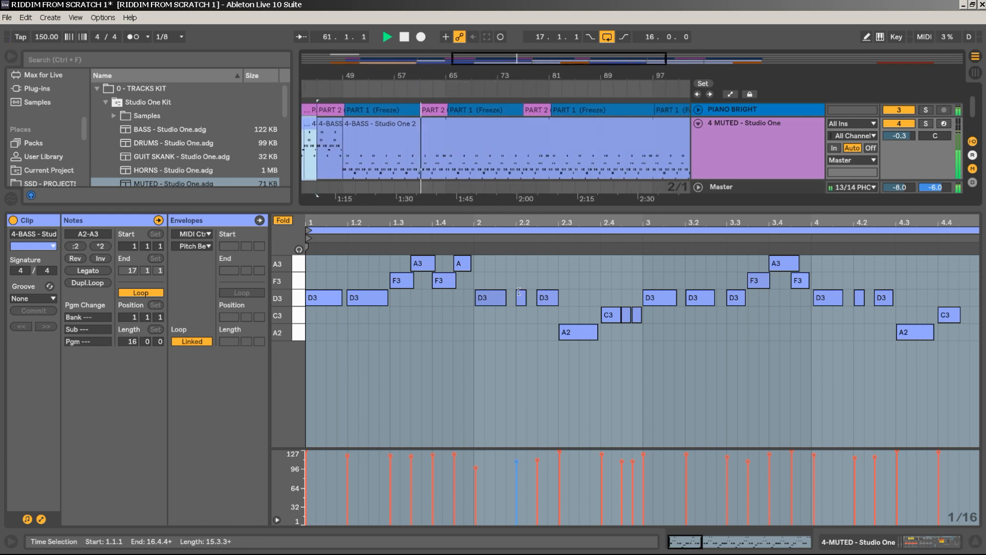
pyautogui.moveTo(551, 209); pyautogui.dragTo(551, 326)
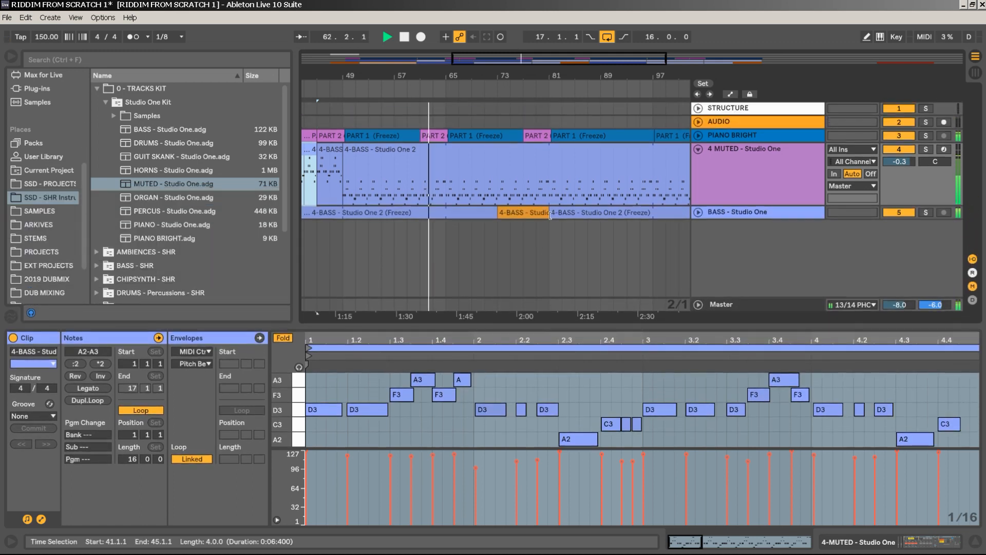
pyautogui.moveTo(535, 75); pyautogui.dragTo(473, 76)
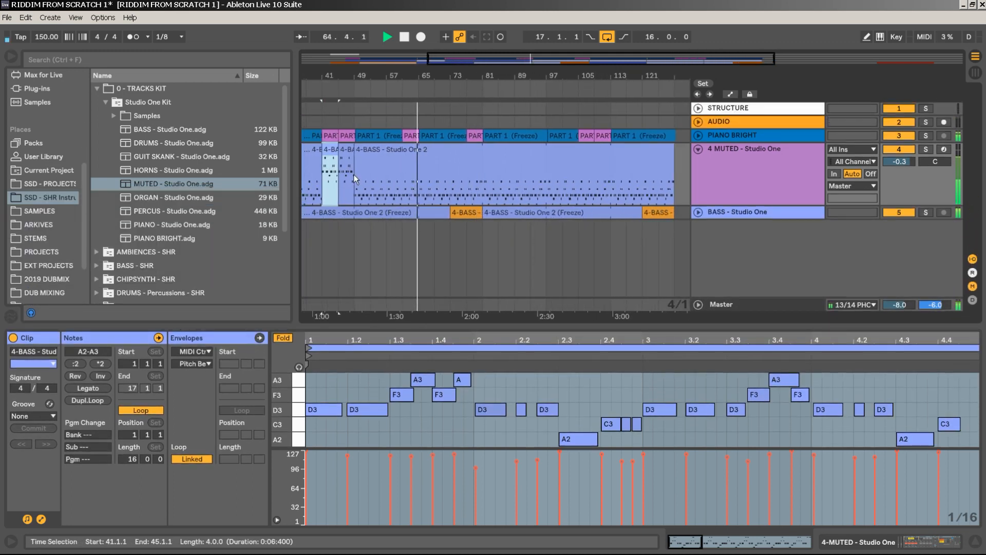
pyautogui.keyDown('shift'); pyautogui.click(344, 153); pyautogui.keyUp('shift')
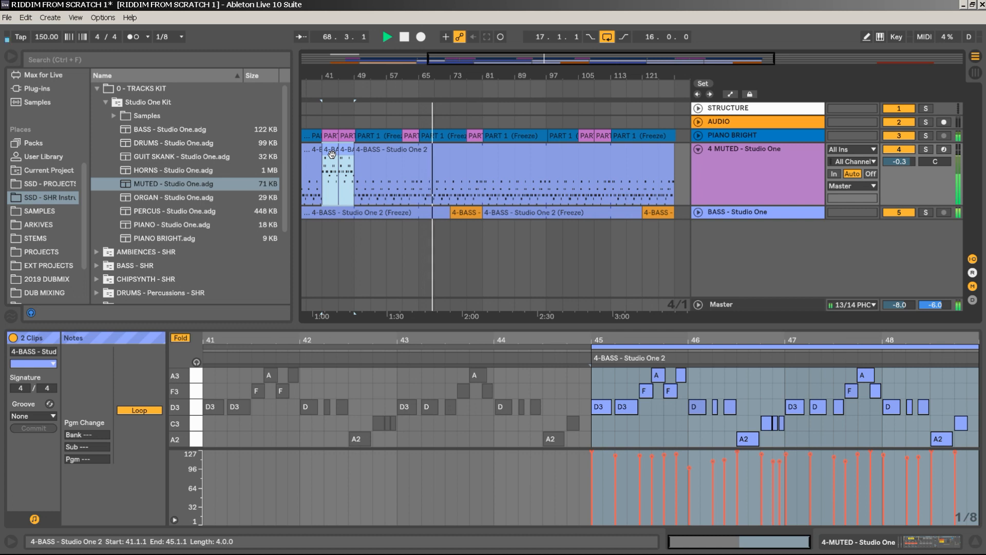
pyautogui.moveTo(331, 154); pyautogui.dragTo(565, 165)
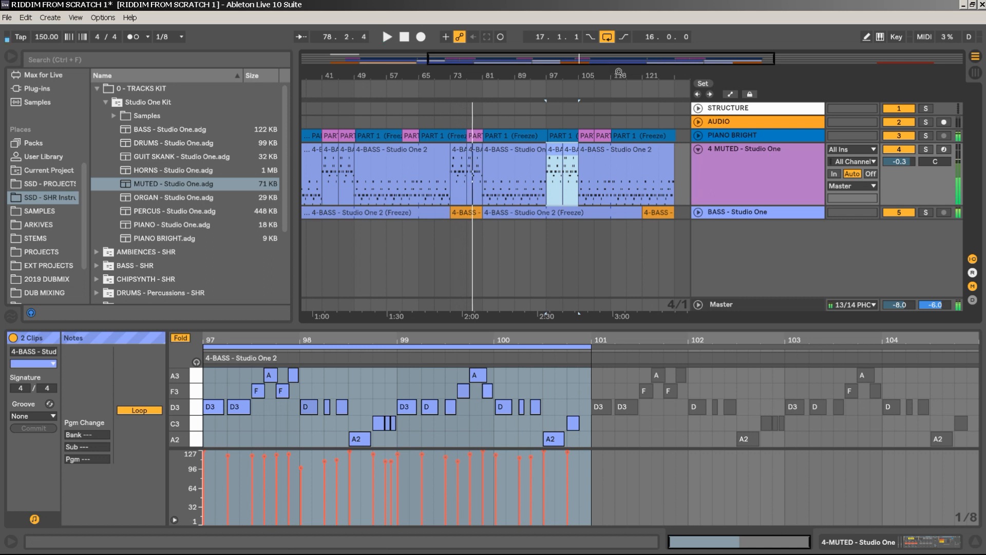
# Freeze and flatten the 4 MUTED - Studio One track.
pyautogui.moveTo(618, 71); pyautogui.dragTo(619, 38)
pyautogui.click(716, 155)
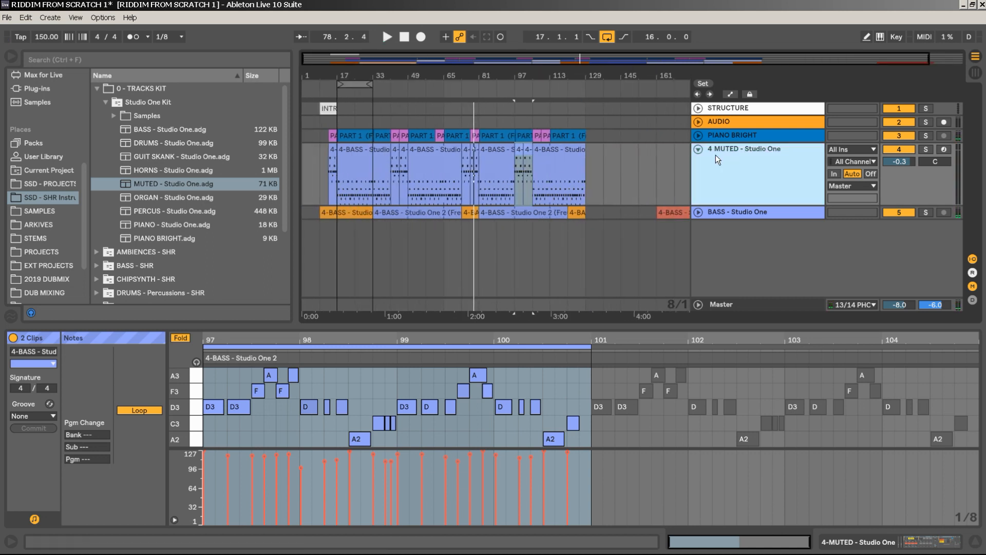
pyautogui.rightClick(735, 166)
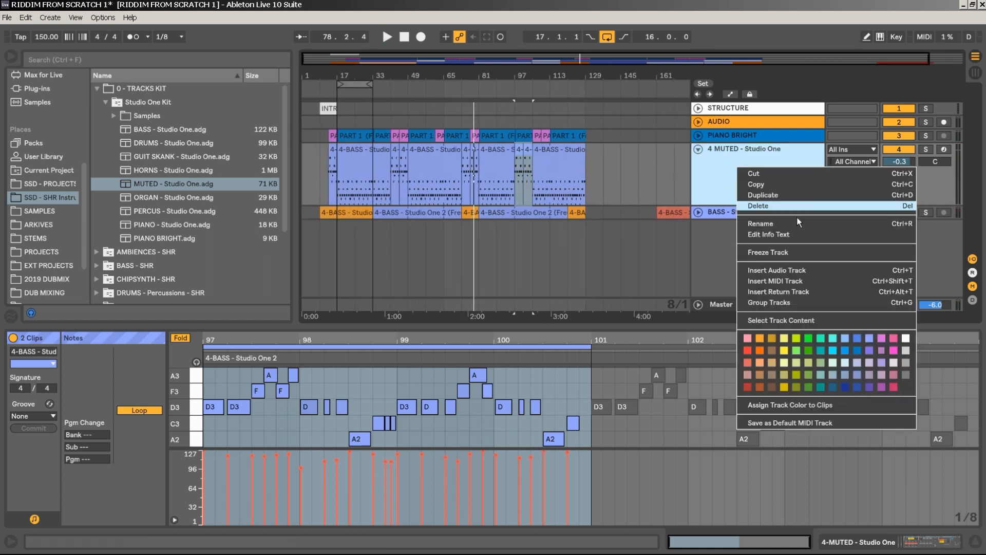
pyautogui.click(785, 252)
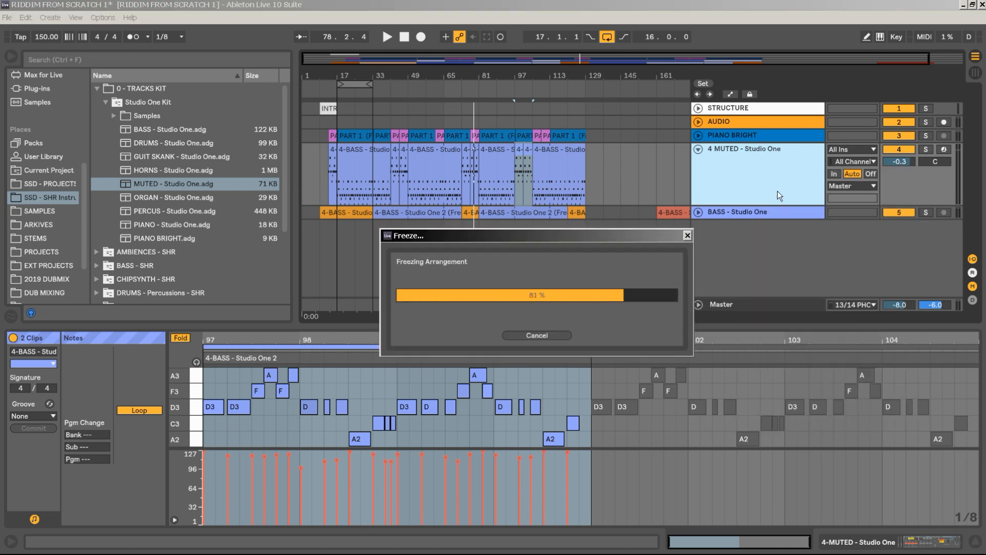
pyautogui.rightClick(747, 166)
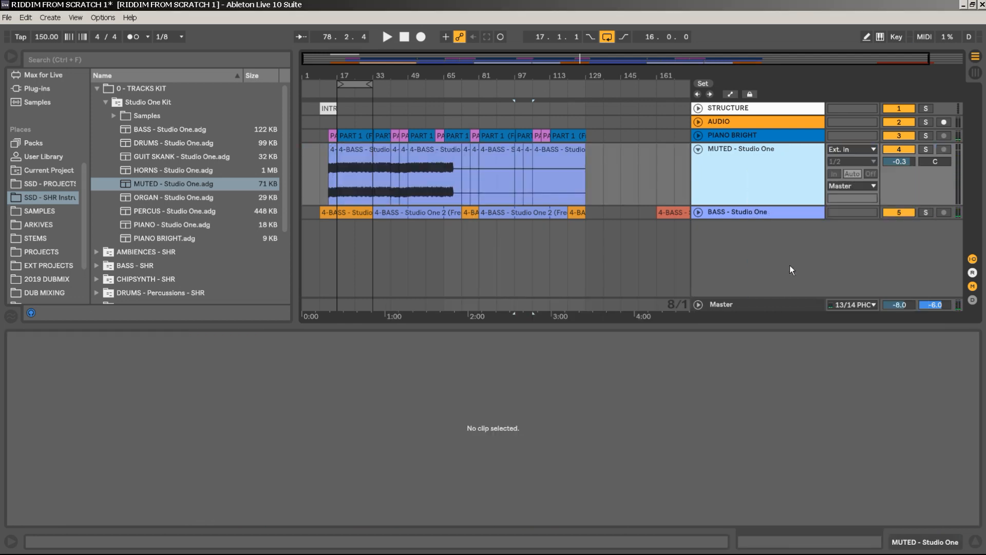
# Fit a PART 1 piano clip from 11.2 to 17.2 and delete the leftover PART 2 sliver at bar 11.
pyautogui.click(406, 154)
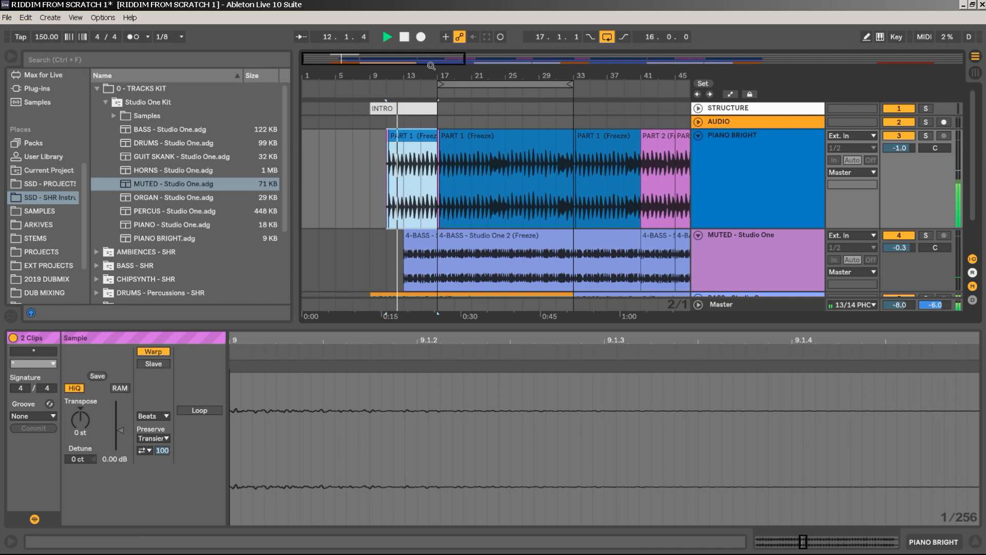
pyautogui.moveTo(428, 77); pyautogui.dragTo(488, 138)
pyautogui.click(477, 139)
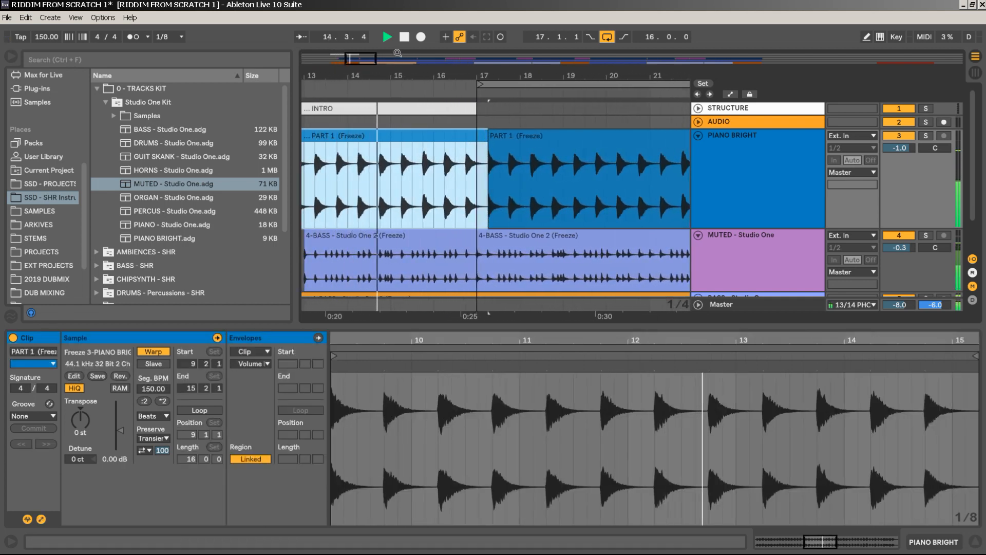
pyautogui.moveTo(434, 76); pyautogui.dragTo(435, 31)
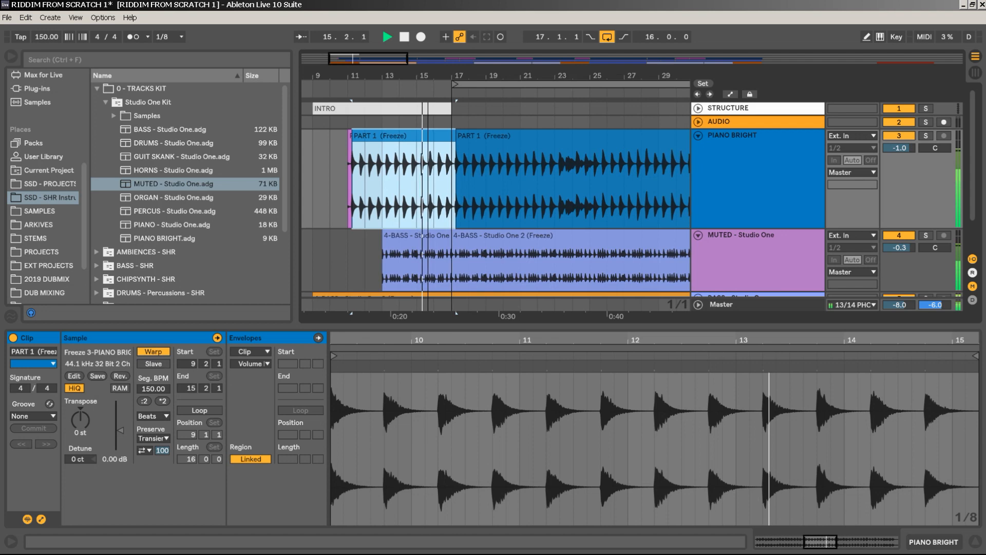
pyautogui.click(350, 158)
pyautogui.press('Delete')
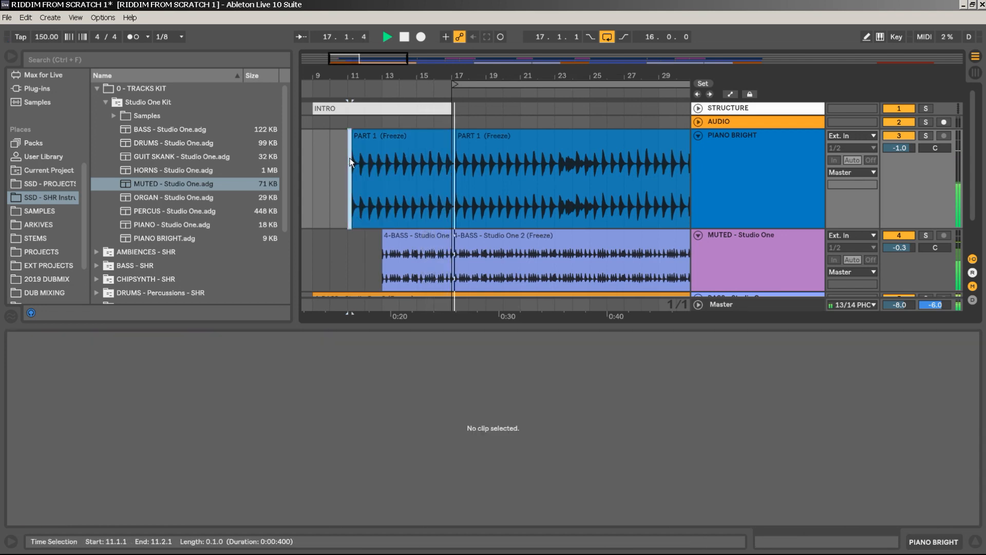
# Copy the last eight bars of the red bass clip at bar 161 over bars 9 to 17 of the bass track.
pyautogui.moveTo(402, 76); pyautogui.dragTo(402, 32)
pyautogui.scroll(-2, 442, 183)
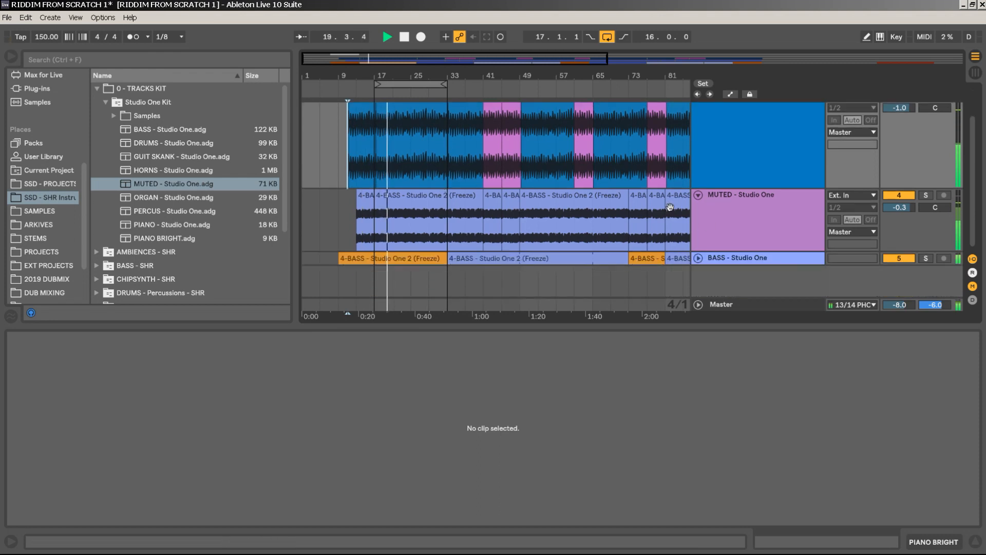
pyautogui.moveTo(656, 76); pyautogui.dragTo(656, 37)
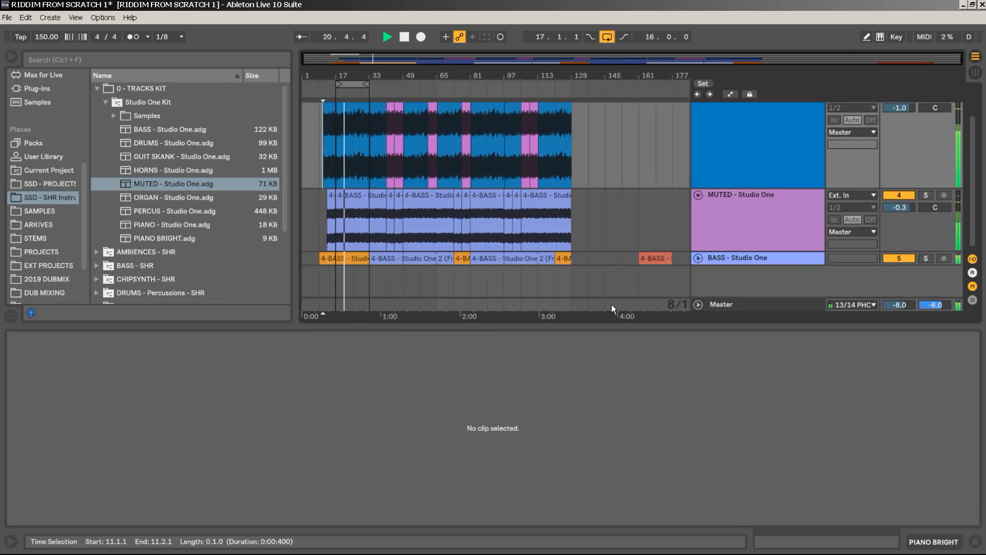
pyautogui.click(699, 259)
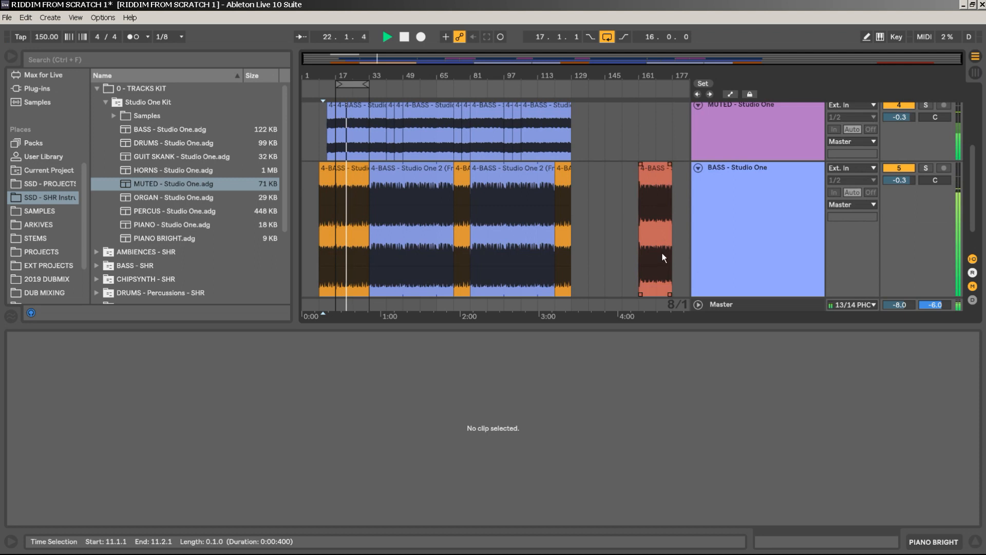
pyautogui.moveTo(656, 248); pyautogui.dragTo(672, 195)
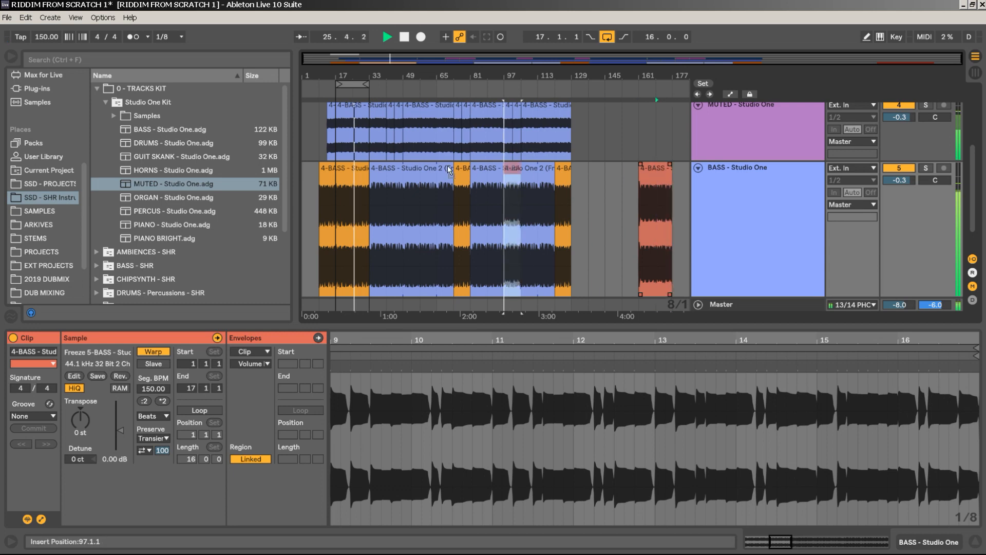
pyautogui.click(323, 179)
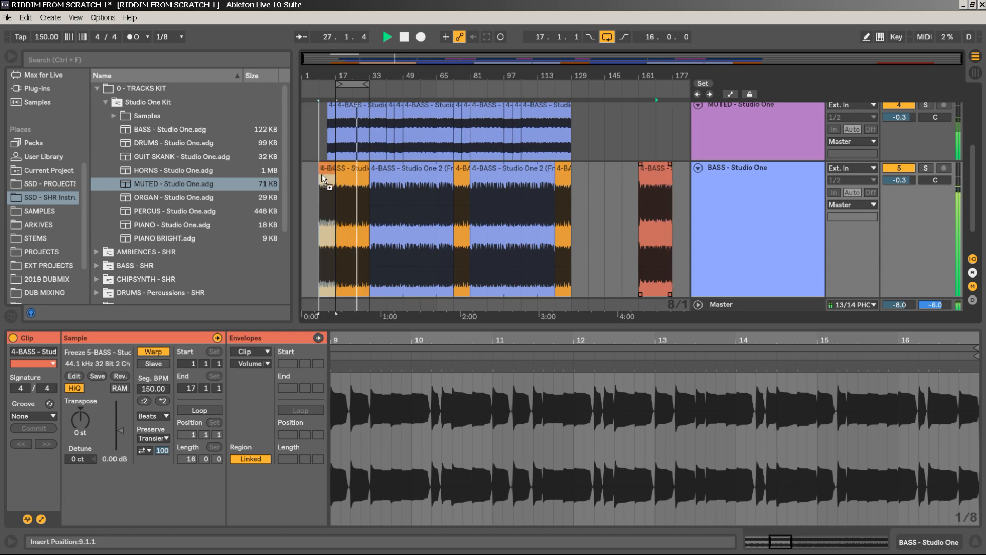
pyautogui.click(321, 175)
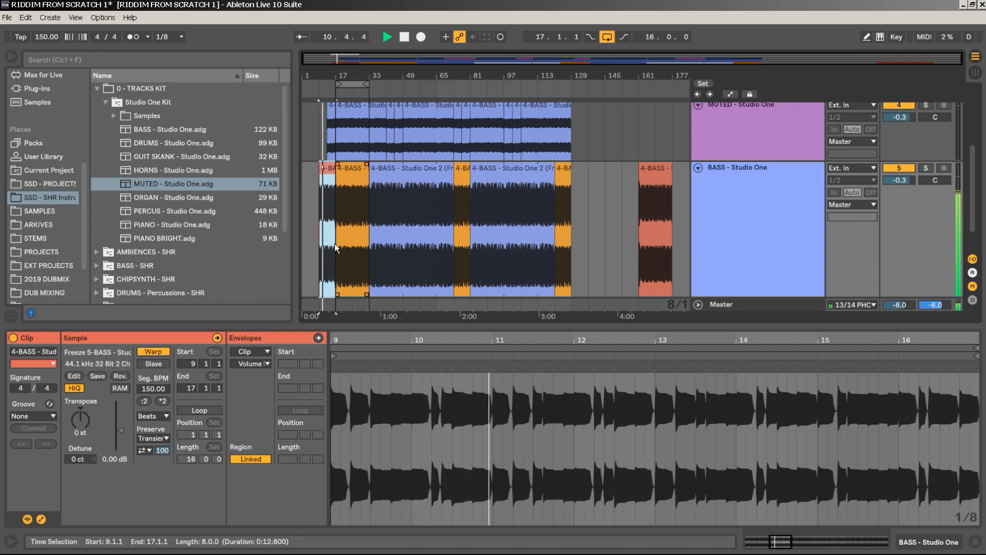
# Delete the muted track's intro clip at bars 13 to 17 and trim the piano intro clip's start to bar 13.
pyautogui.moveTo(355, 326); pyautogui.dragTo(355, 385)
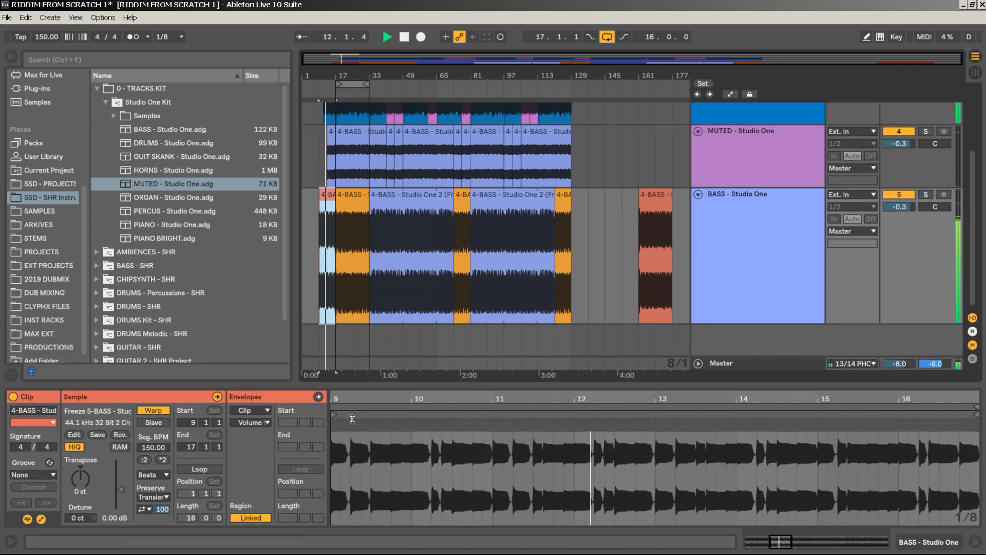
pyautogui.press('z')
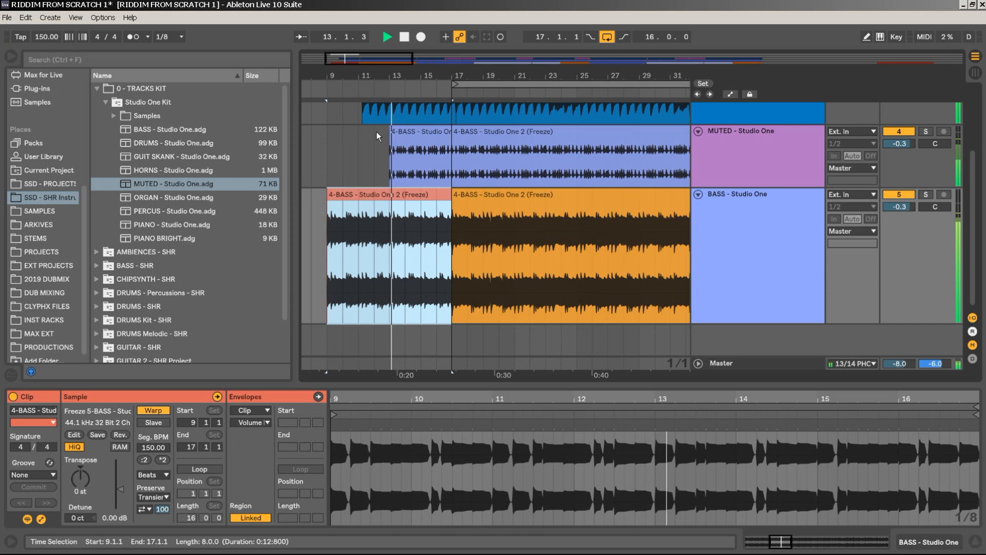
pyautogui.click(416, 137)
pyautogui.press('Delete')
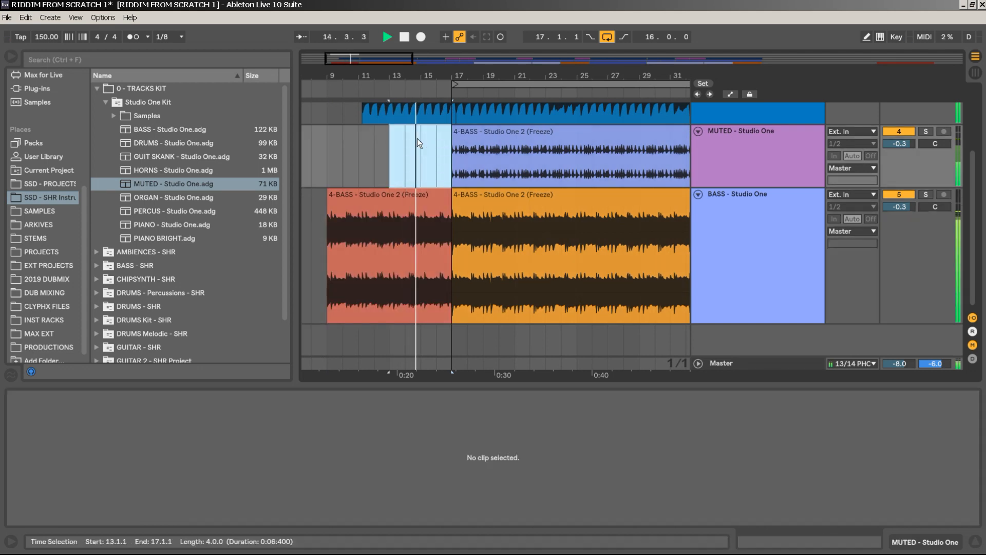
pyautogui.scroll(2, 416, 174)
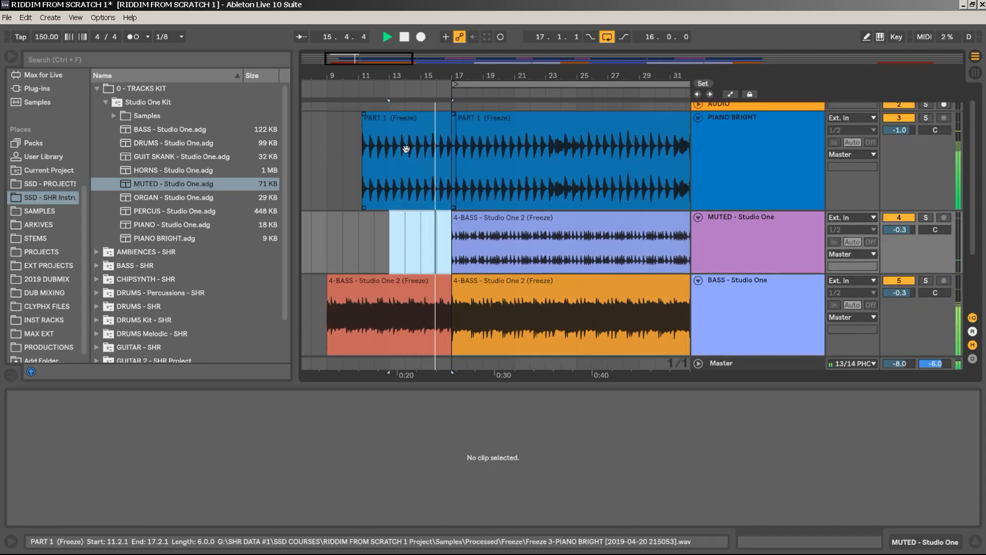
pyautogui.moveTo(362, 137); pyautogui.dragTo(390, 135)
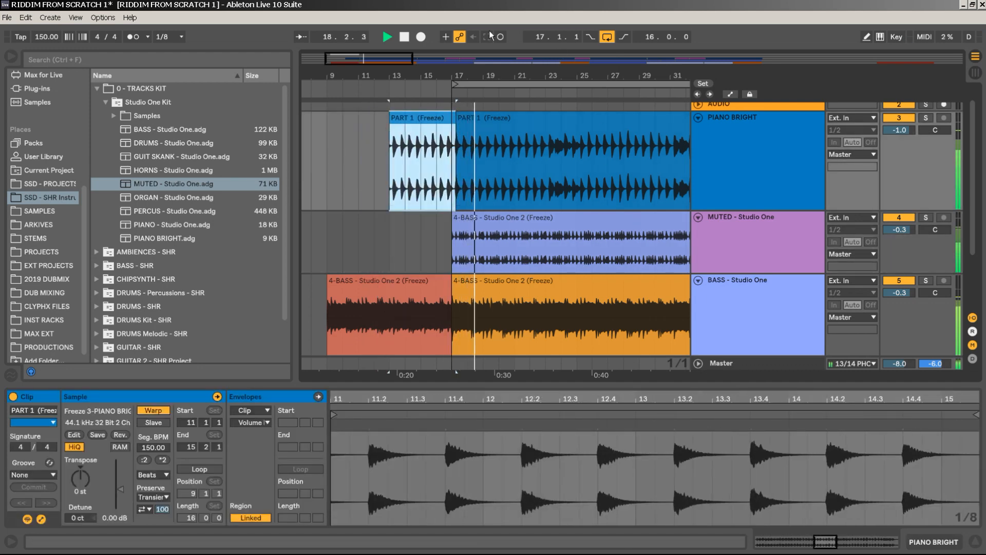
# Collapse all tracks in the arrangement and save the Live Set.
pyautogui.moveTo(405, 70); pyautogui.dragTo(405, 48)
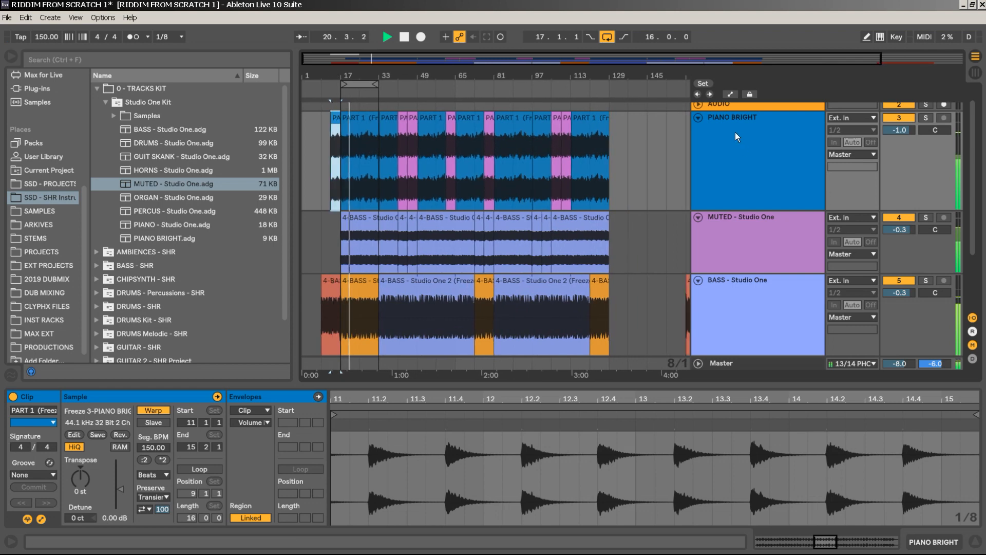
pyautogui.keyDown('alt'); pyautogui.click(697, 118); pyautogui.keyUp('alt')
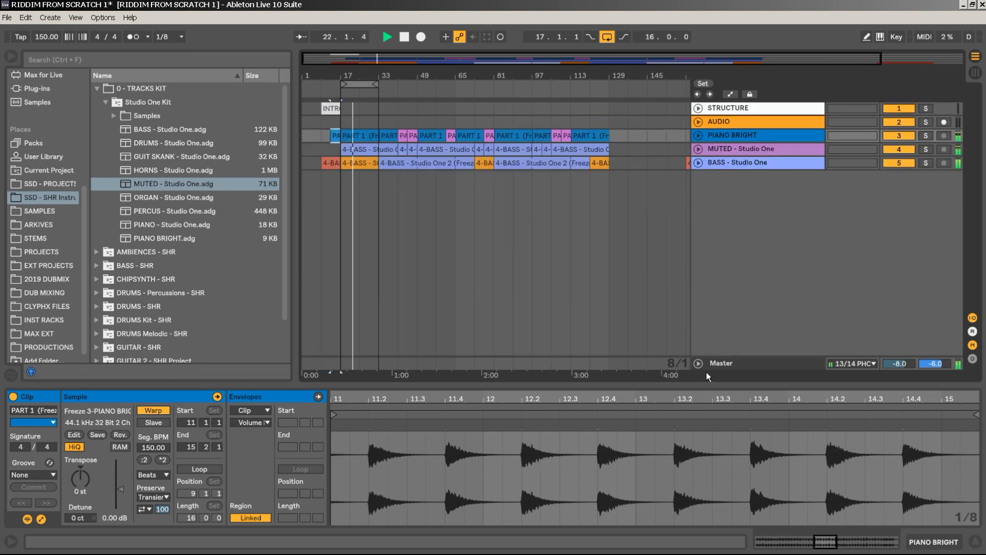
pyautogui.click(7, 18)
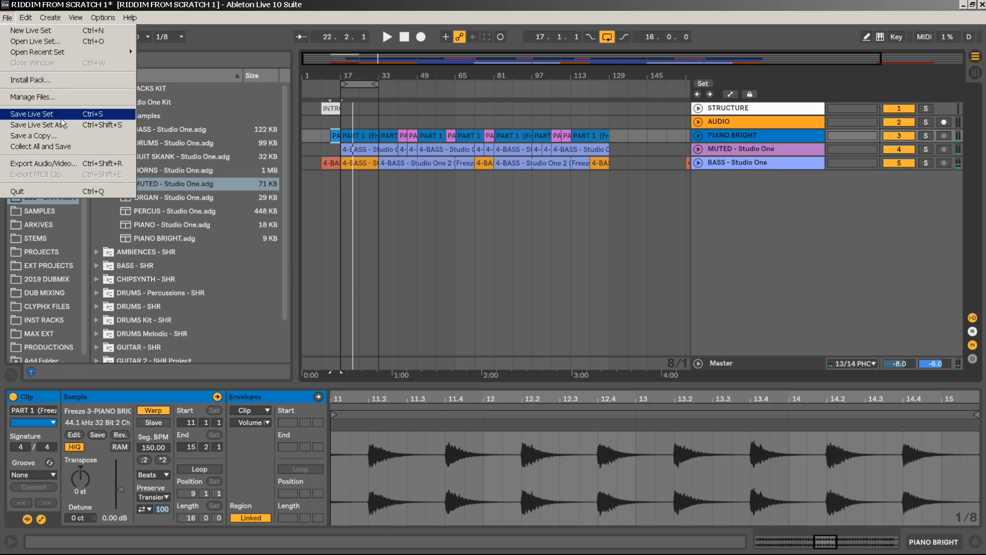
pyautogui.click(49, 116)
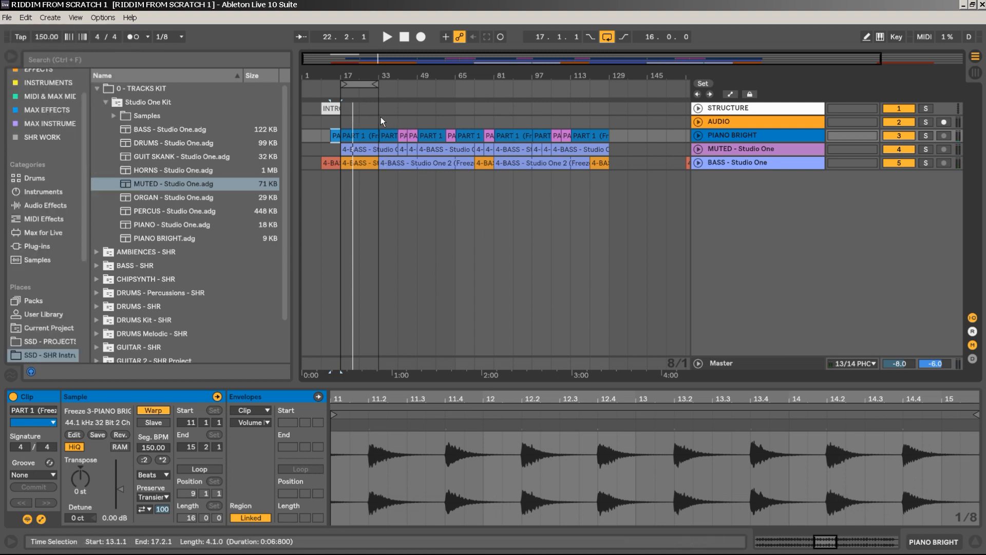
# Insert an empty MIDI clip on the STRUCTURE track from bar 17 to bar 41 and name it VERSE.
pyautogui.moveTo(344, 111); pyautogui.dragTo(392, 109)
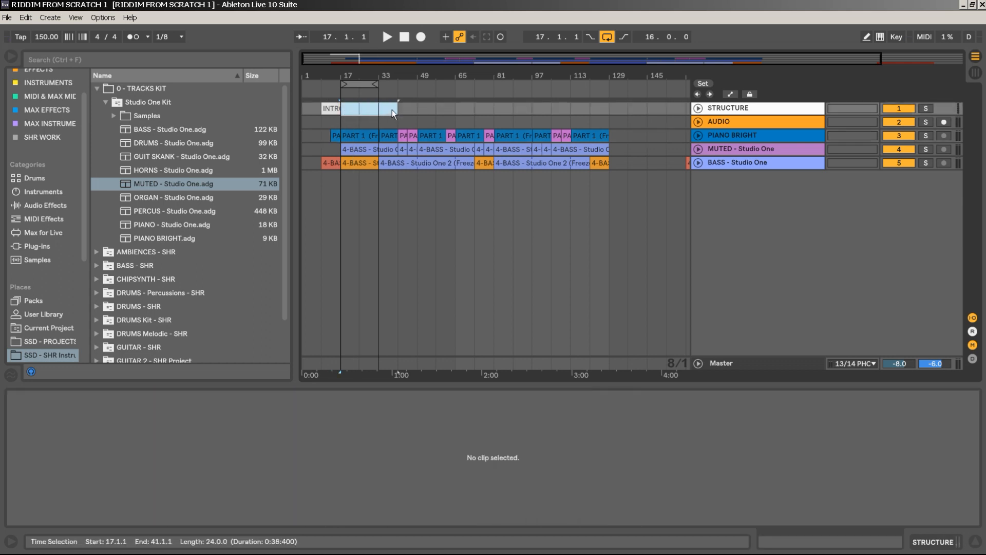
pyautogui.hotkey('ctrl', 'shift', 'm')
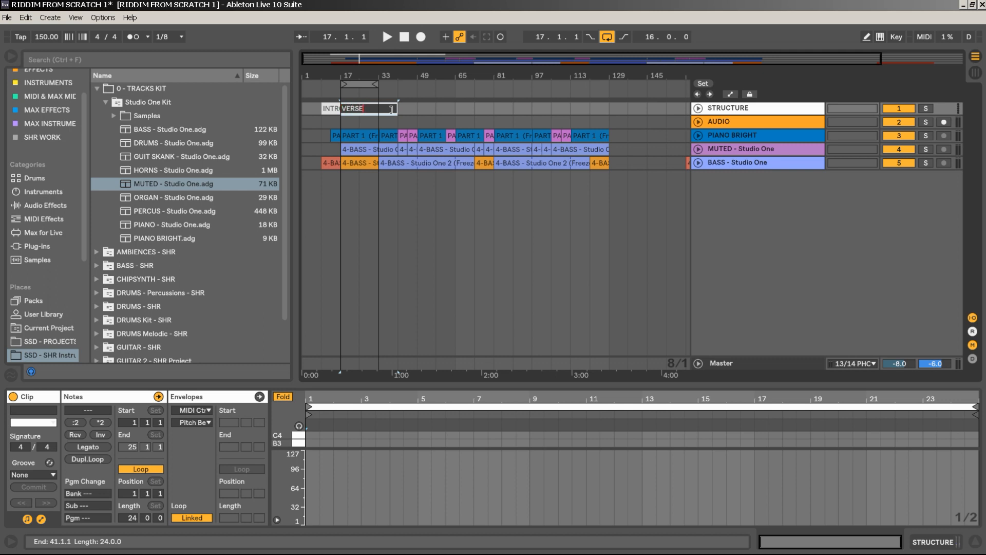
pyautogui.press('Return')
# Add a MIDI track with the DRUMS - Studio One rack and record a drum take from bar 9 to about bar 25.
pyautogui.rightClick(761, 204)
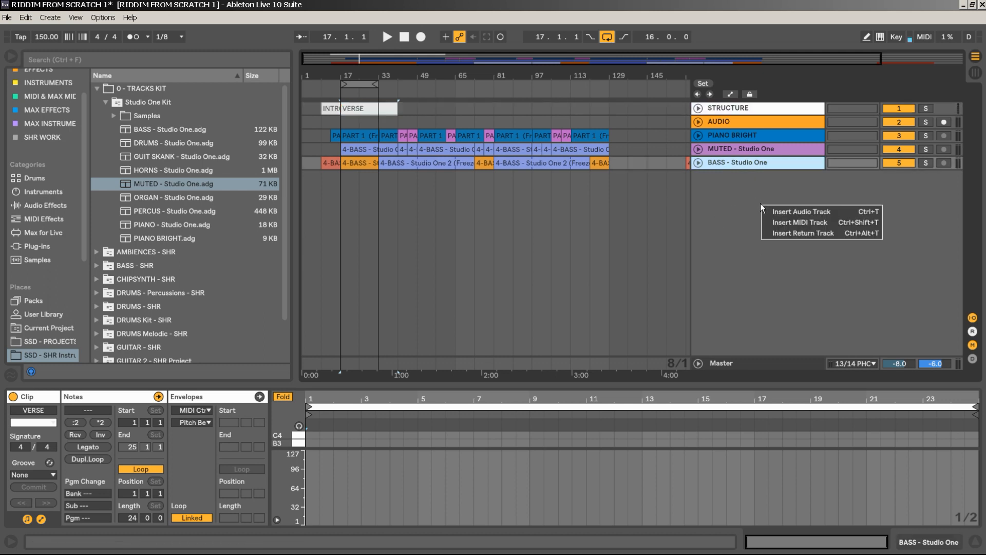
pyautogui.click(785, 224)
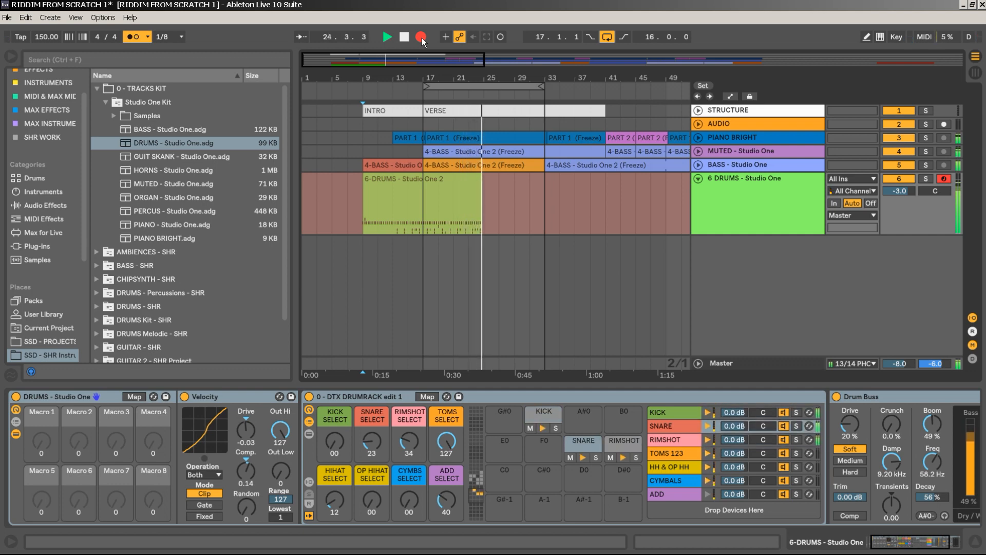
pyautogui.press('space')
pyautogui.press('space')
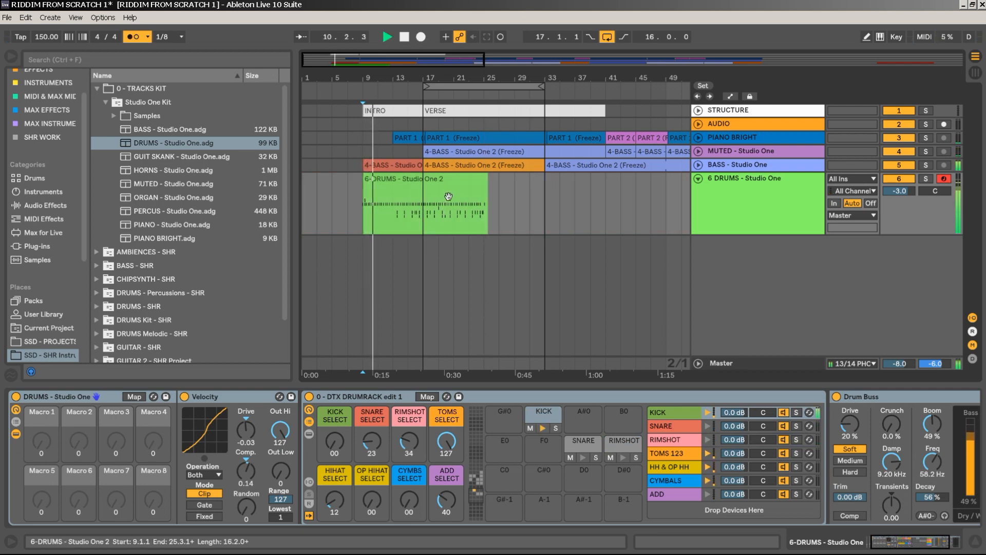
# Quantize the recorded drum clip's note starts to the current grid at 98 %.
pyautogui.doubleClick(426, 205)
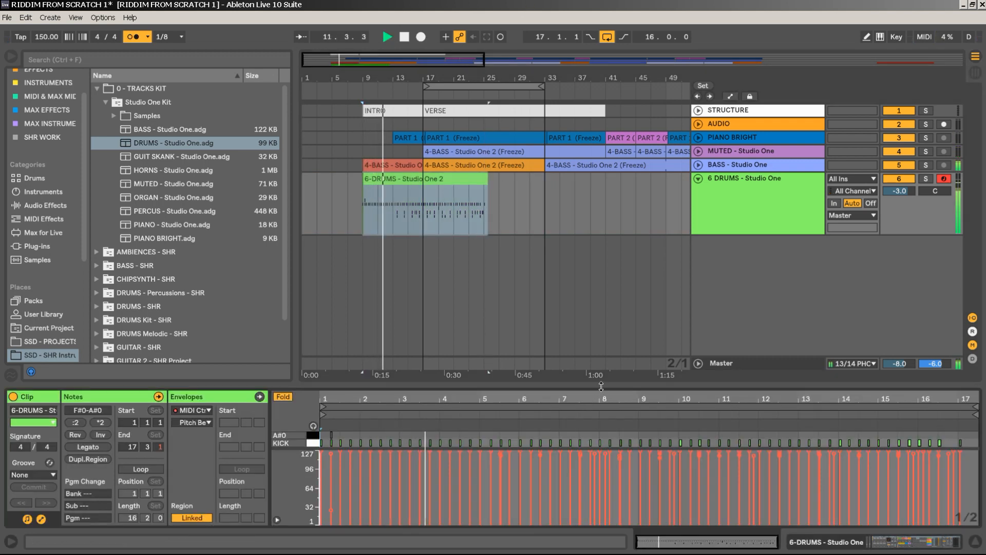
pyautogui.moveTo(600, 387); pyautogui.dragTo(589, 186)
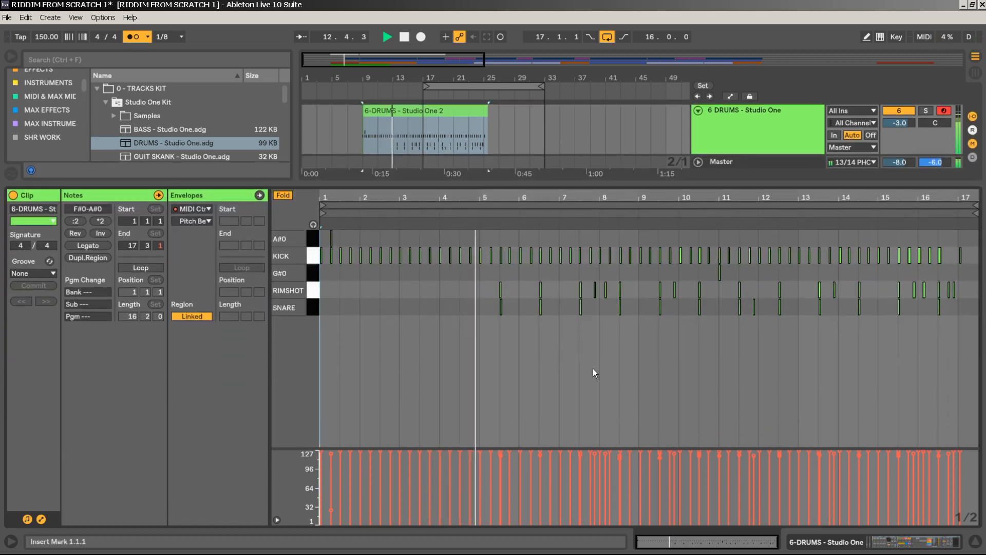
pyautogui.moveTo(635, 192); pyautogui.dragTo(632, 287)
pyautogui.rightClick(601, 235)
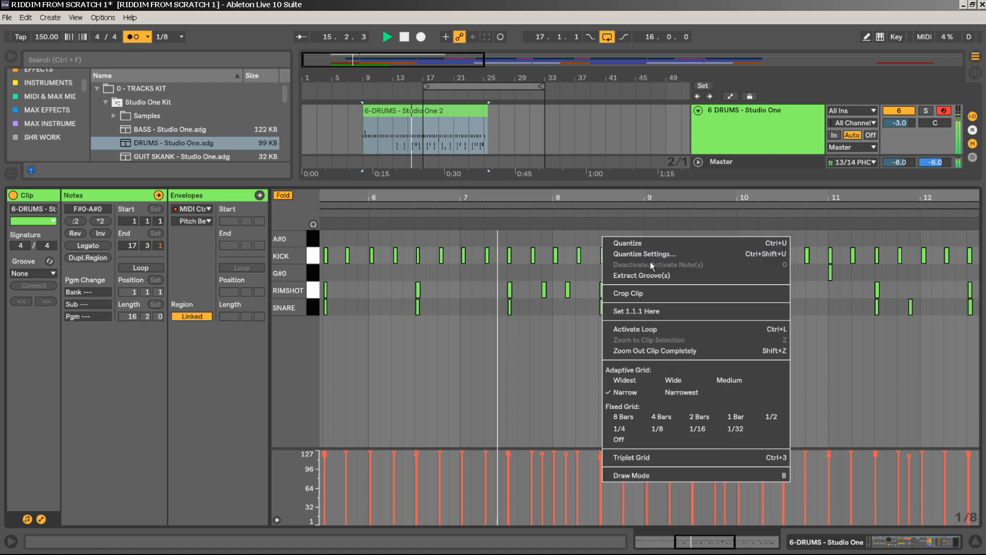
pyautogui.click(648, 254)
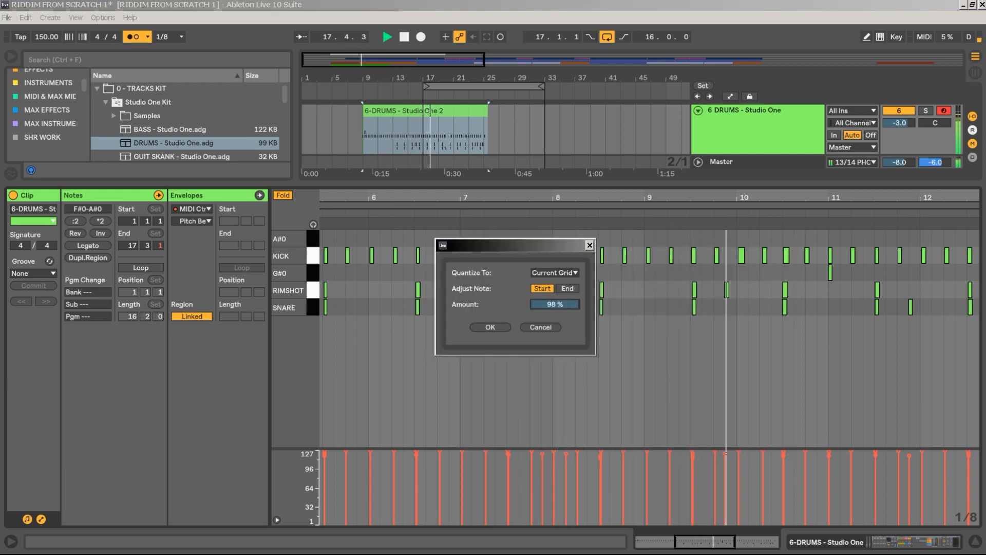
pyautogui.click(490, 326)
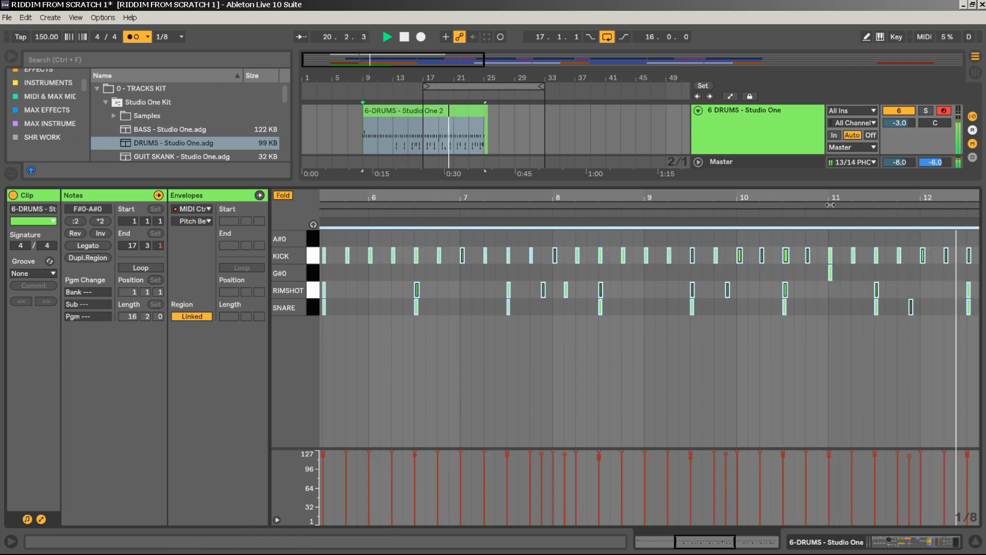
# Loop bars 17 to 25 of the arrangement and duplicate the drum clip's last kick note to 16.4.
pyautogui.moveTo(838, 197); pyautogui.dragTo(645, 170)
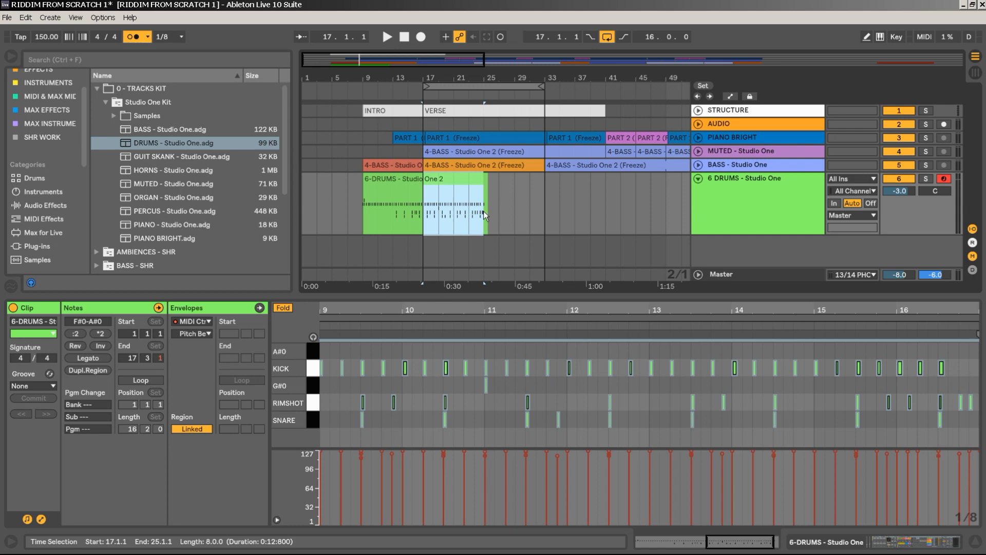
pyautogui.hotkey('ctrl', 'l')
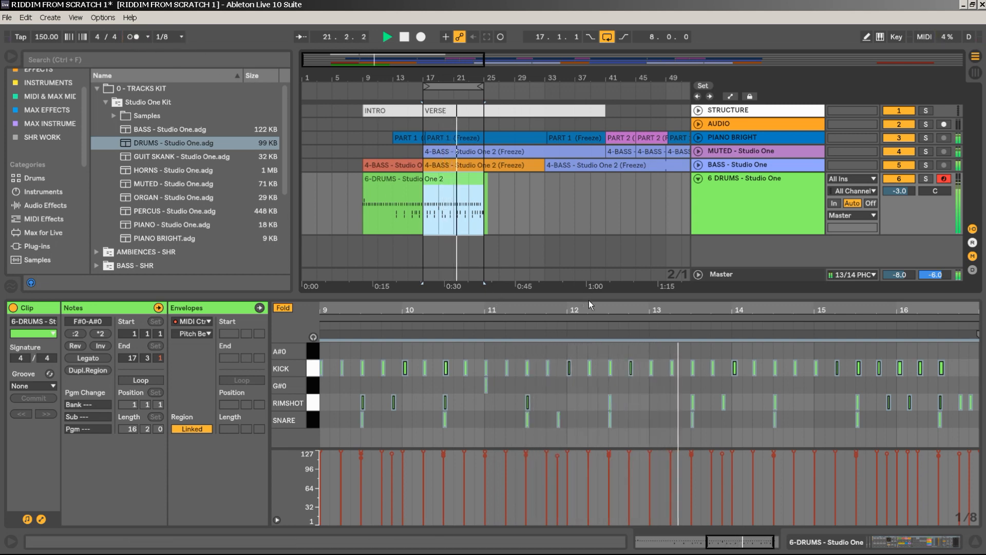
pyautogui.moveTo(596, 282); pyautogui.dragTo(596, 190)
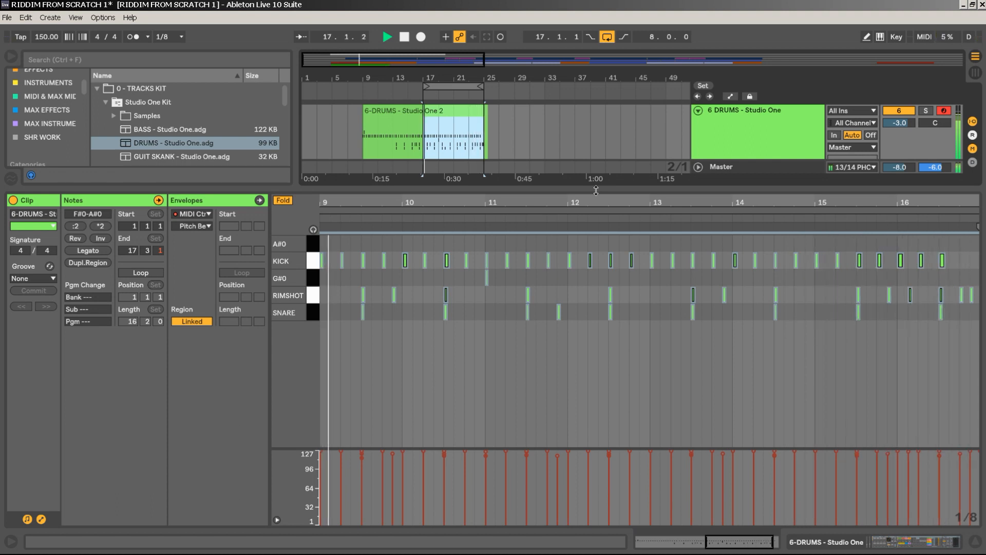
pyautogui.click(961, 257)
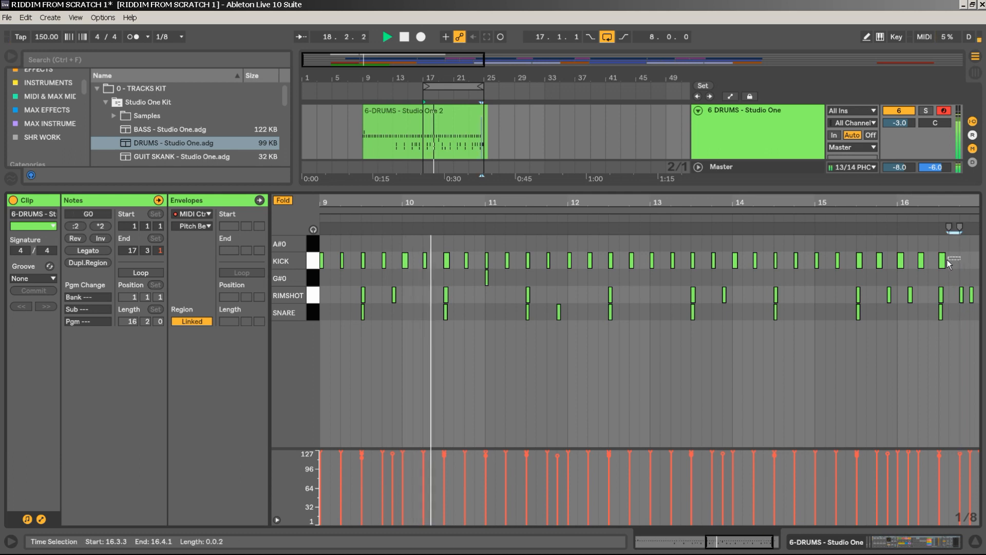
pyautogui.click(944, 260)
pyautogui.hotkey('ctrl', 'd')
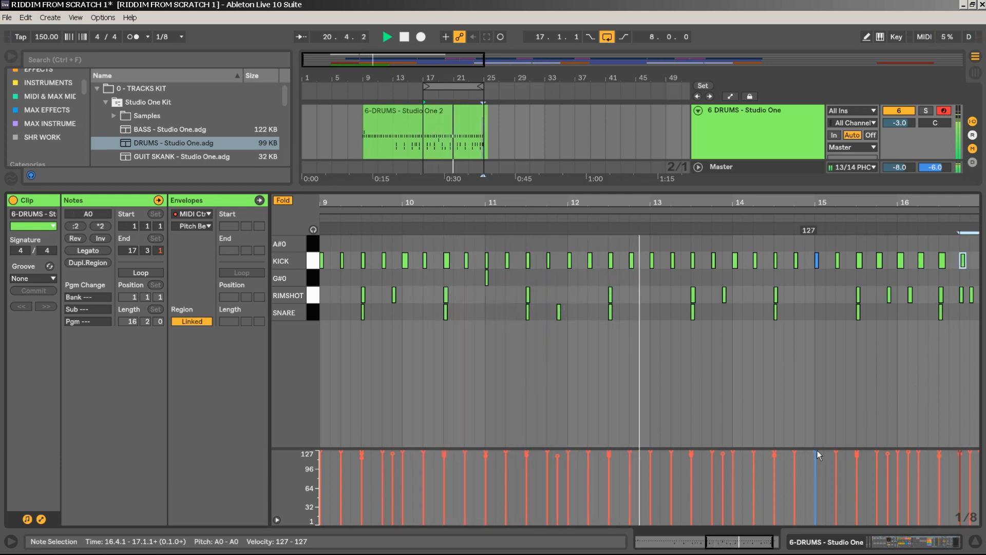
pyautogui.moveTo(965, 202); pyautogui.dragTo(964, 252)
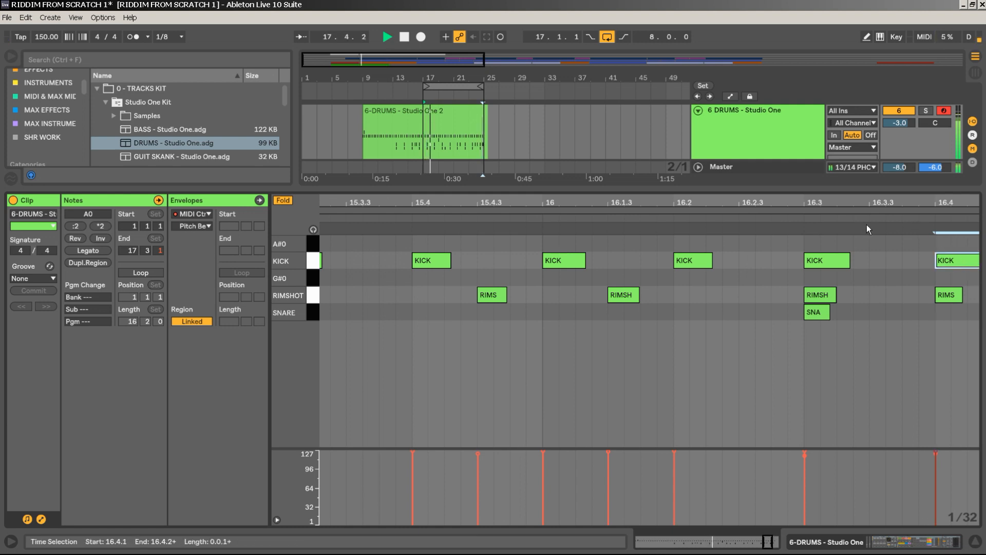
pyautogui.moveTo(778, 202); pyautogui.dragTo(778, 144)
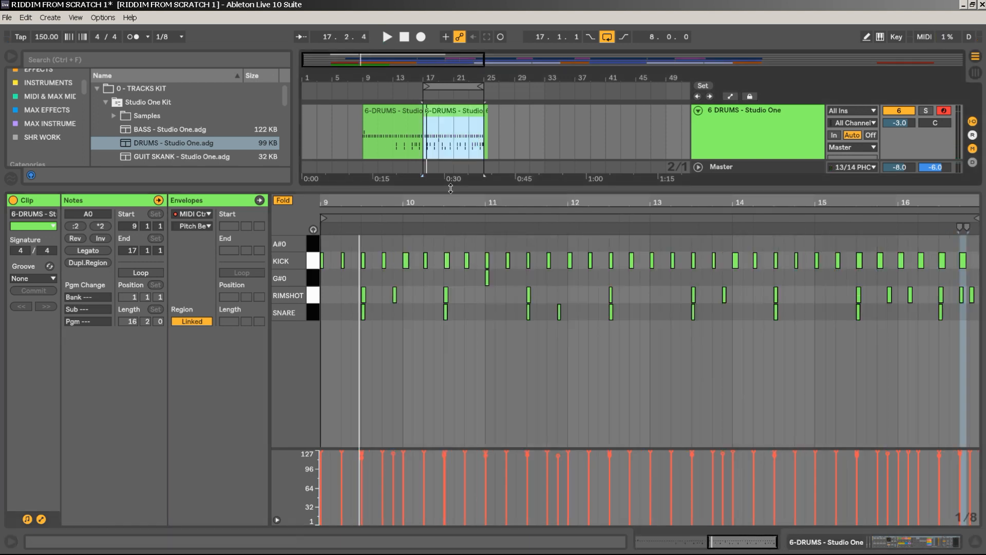
# Enlarge the arrangement area and recolour the second drum clip, from bar 17 to bar 25, in a darker green.
pyautogui.moveTo(454, 188); pyautogui.dragTo(455, 331)
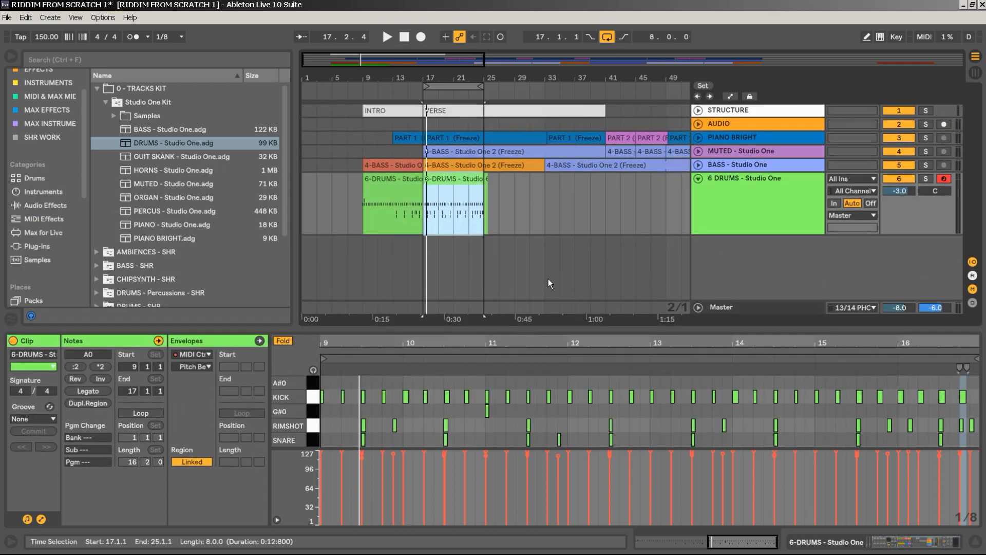
pyautogui.click(453, 194)
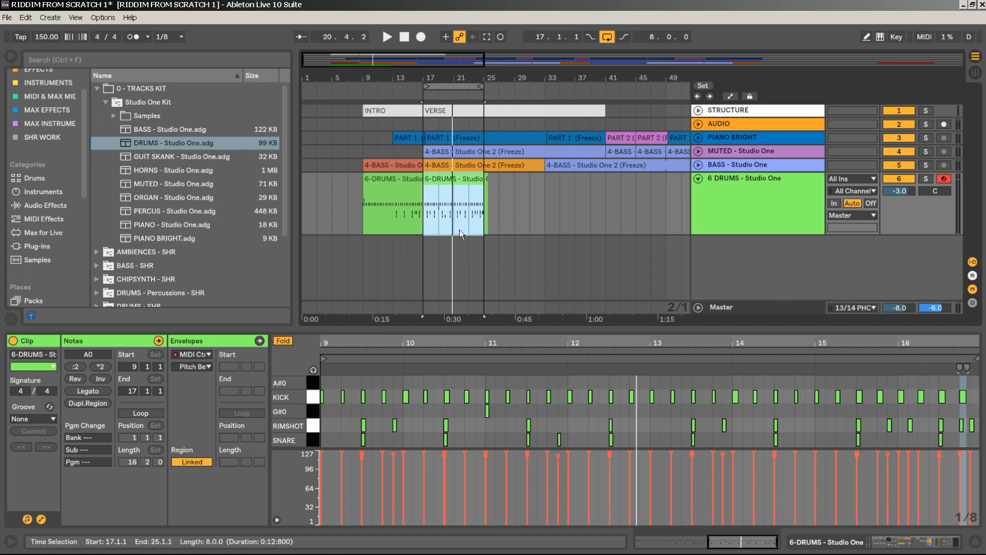
pyautogui.rightClick(466, 183)
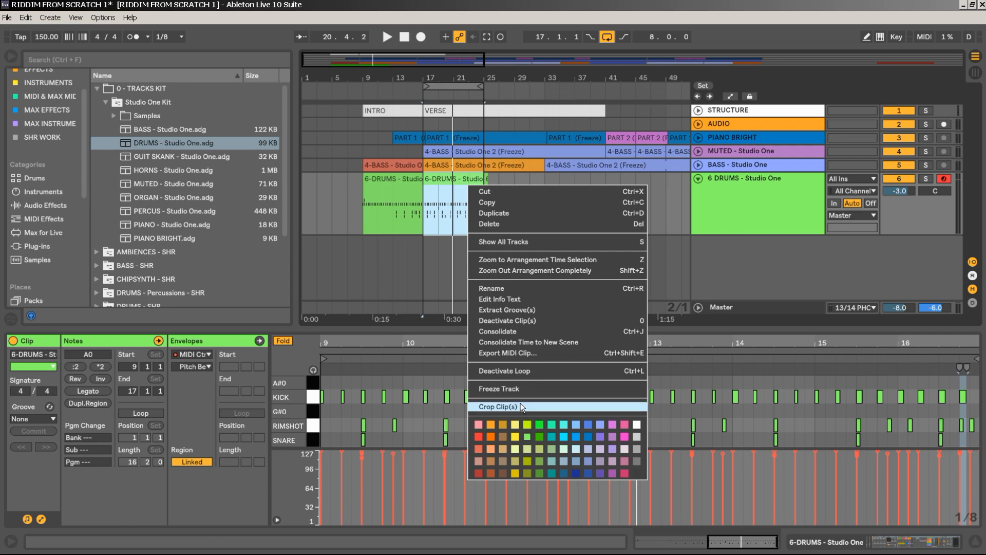
pyautogui.click(540, 436)
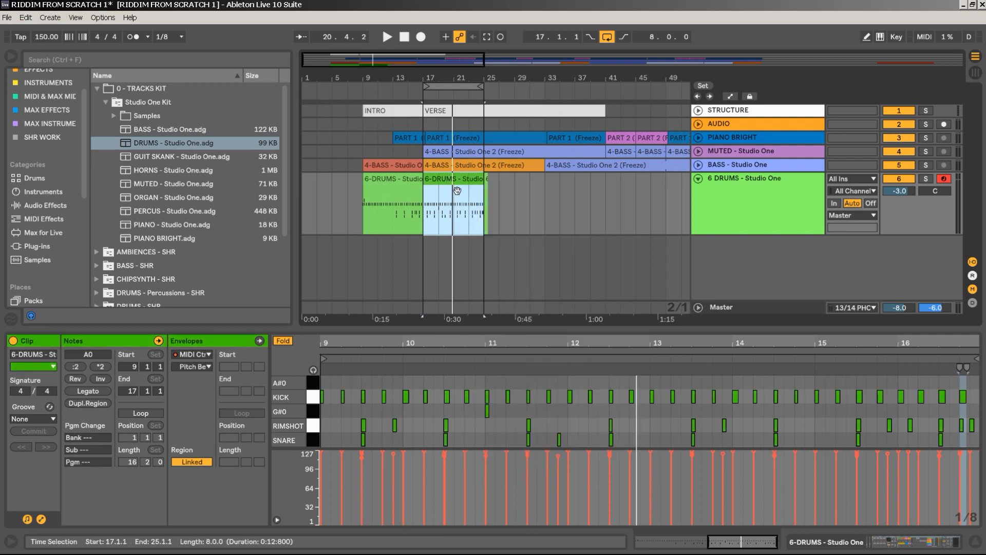
# Enable MIDI arrangement overdub, keep the 2 Bars count-in, and record a hi-hat part onto the drum clip over bars 17 to 25.
pyautogui.click(450, 36)
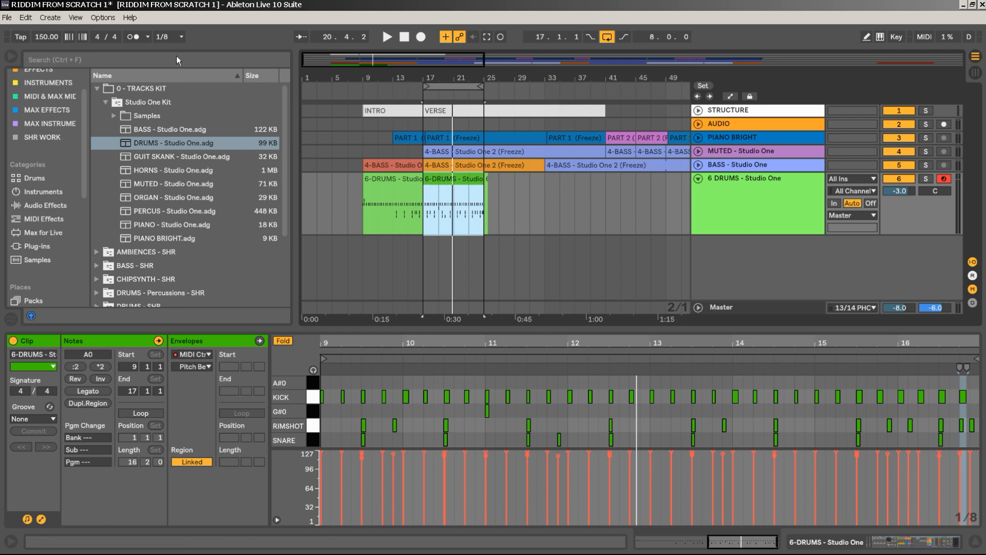
pyautogui.click(148, 37)
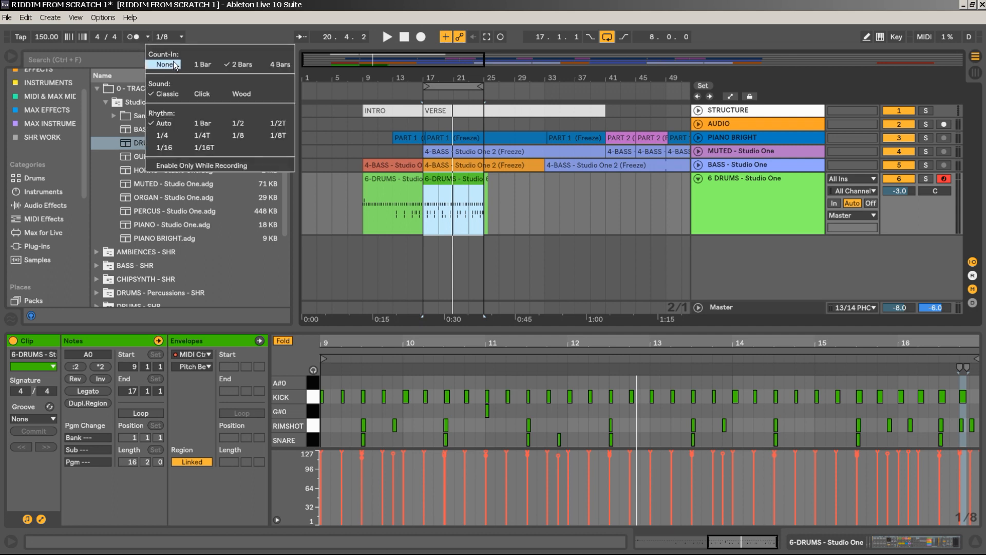
pyautogui.click(219, 35)
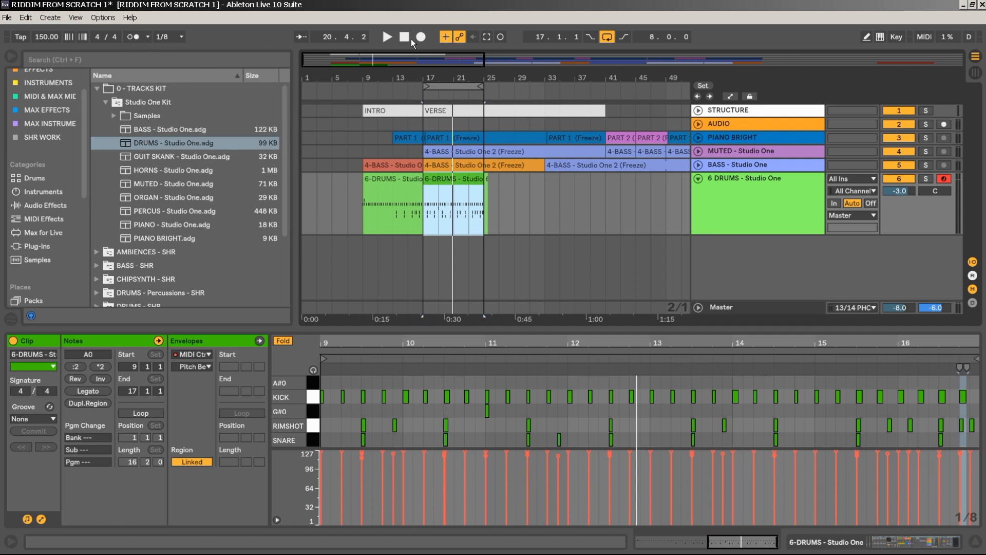
pyautogui.click(421, 37)
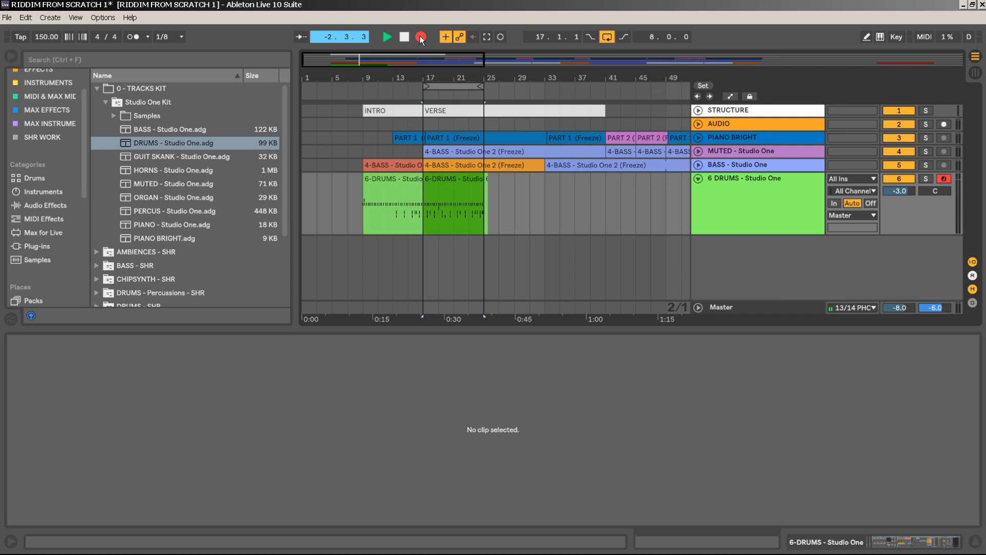
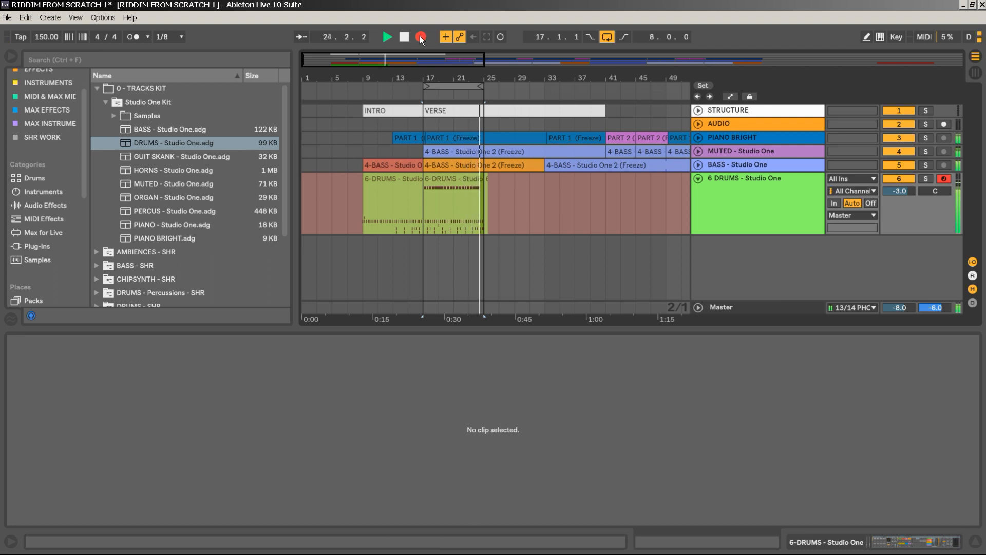
pyautogui.click(421, 38)
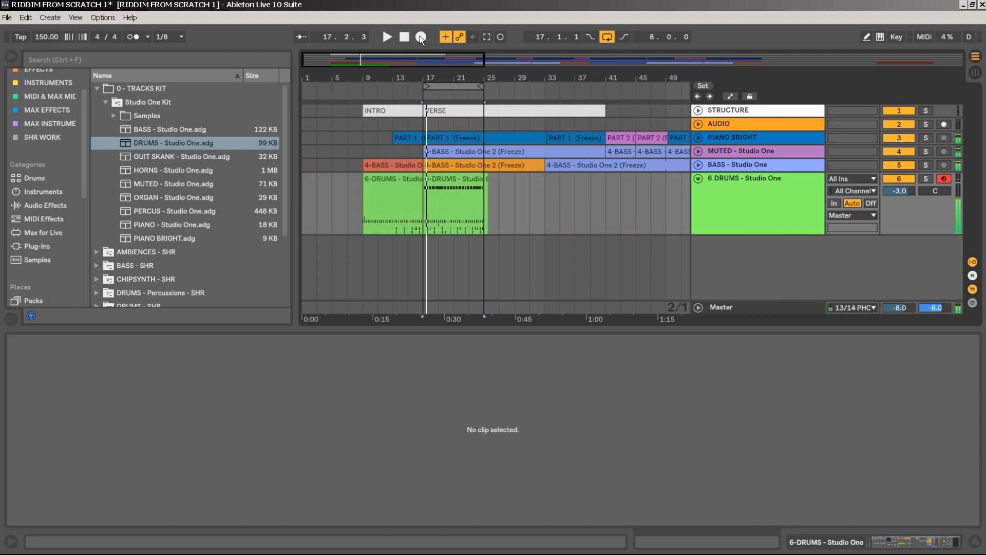
# Solo the drum track during playback and open the overdubbed clip in an enlarged note editor.
pyautogui.press('space')
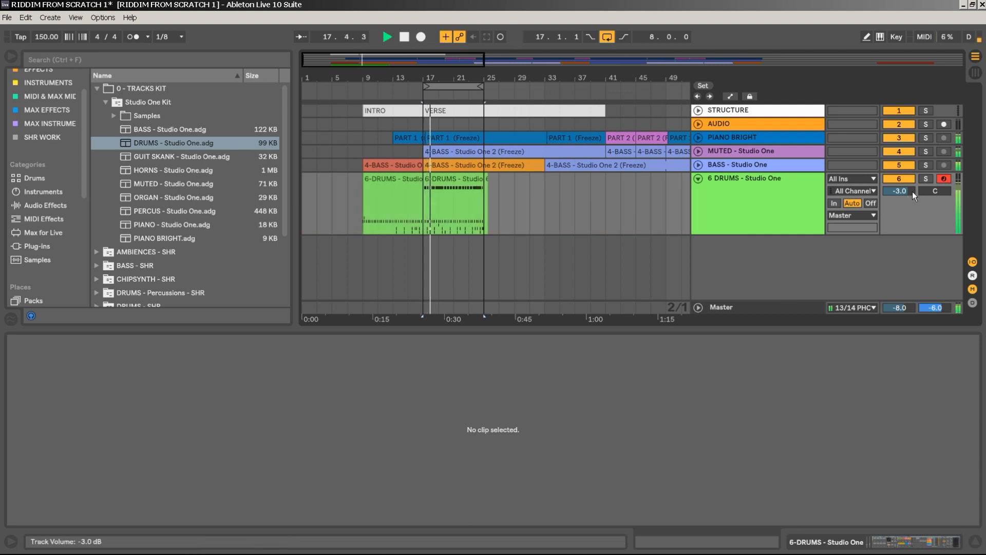
pyautogui.click(925, 179)
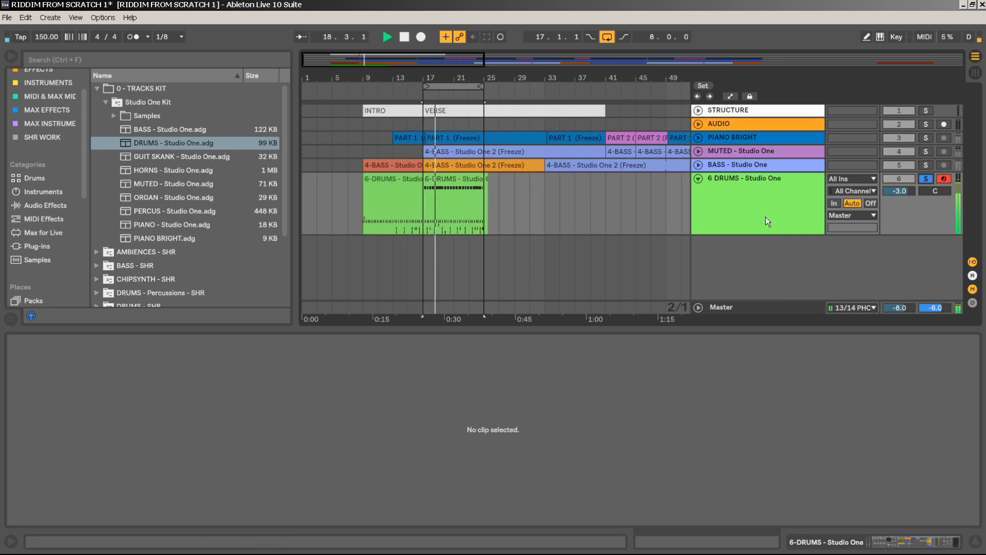
pyautogui.click(452, 186)
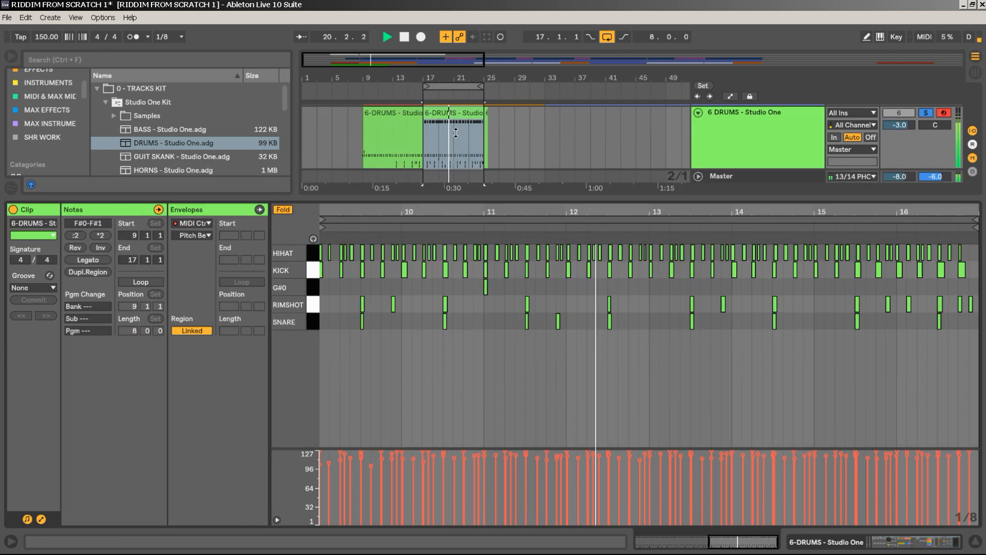
pyautogui.moveTo(455, 132); pyautogui.dragTo(456, 103)
pyautogui.press('space')
pyautogui.press('space')
# Select all hi-hat notes in the drum clip and quantize them.
pyautogui.moveTo(361, 117); pyautogui.dragTo(404, 117)
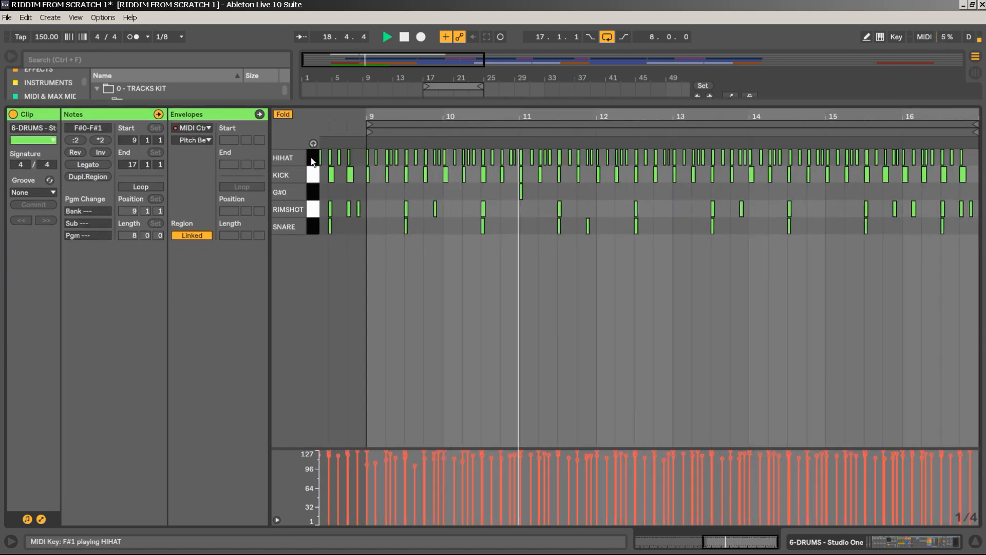
pyautogui.click(311, 160)
pyautogui.moveTo(695, 118); pyautogui.dragTo(695, 164)
pyautogui.rightClick(584, 245)
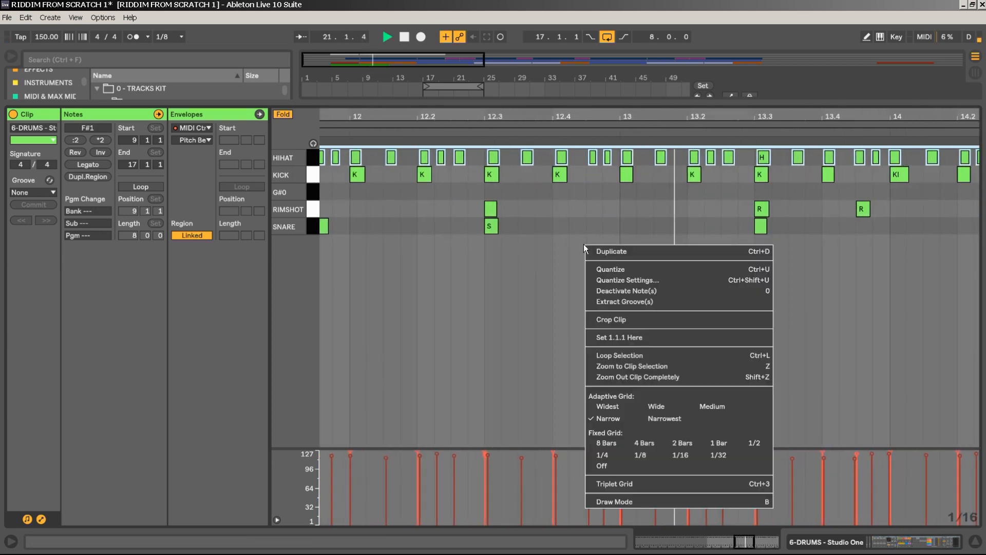
pyautogui.click(624, 269)
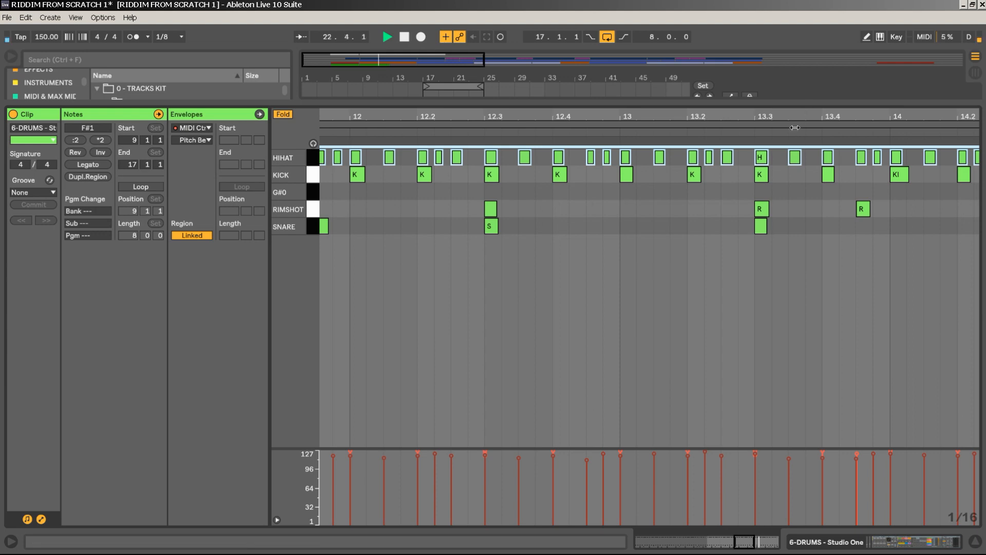
# Unfold the note editor to show every drum lane and examine the first hi-hat note at 9.1.1.
pyautogui.click(288, 114)
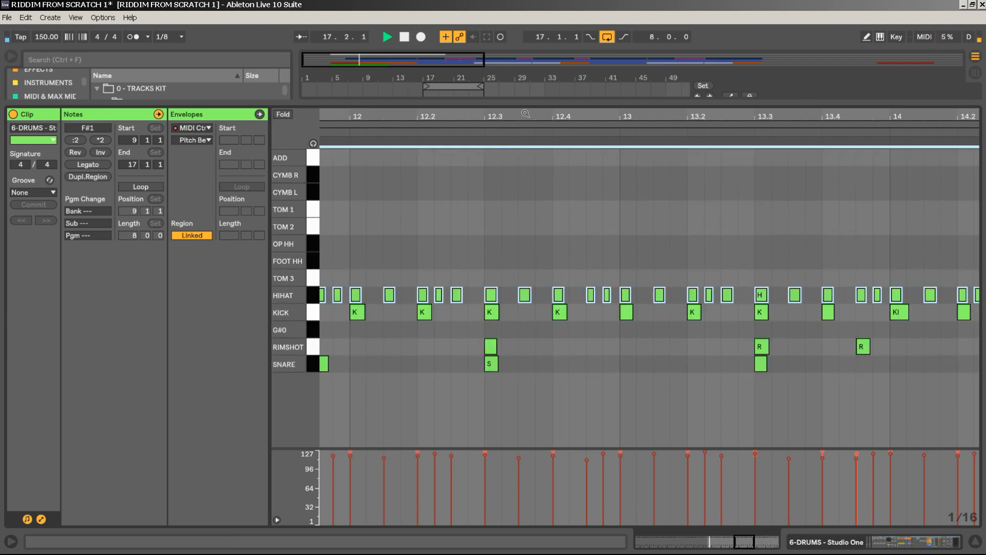
pyautogui.moveTo(525, 116); pyautogui.dragTo(525, 50)
pyautogui.moveTo(700, 116); pyautogui.dragTo(689, 109)
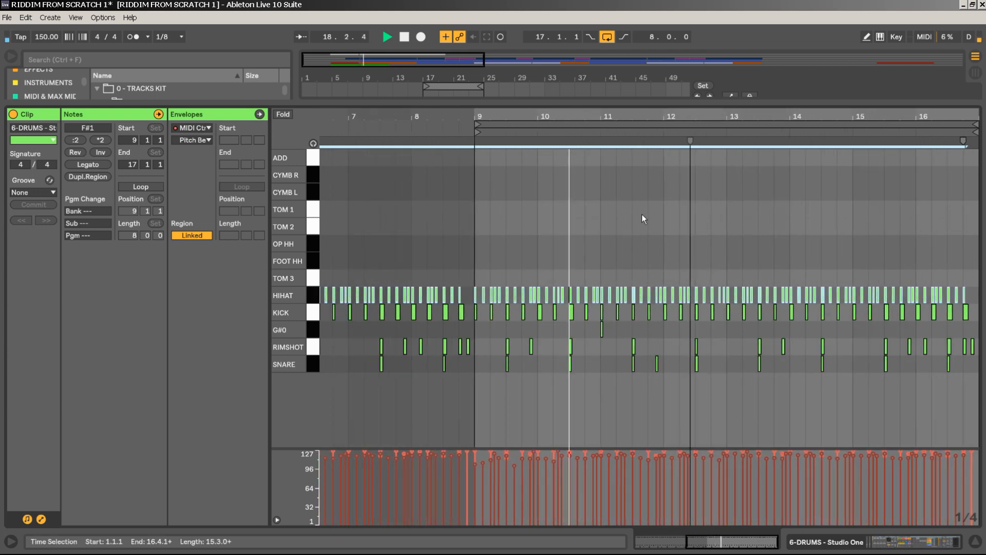
pyautogui.moveTo(469, 116); pyautogui.dragTo(468, 206)
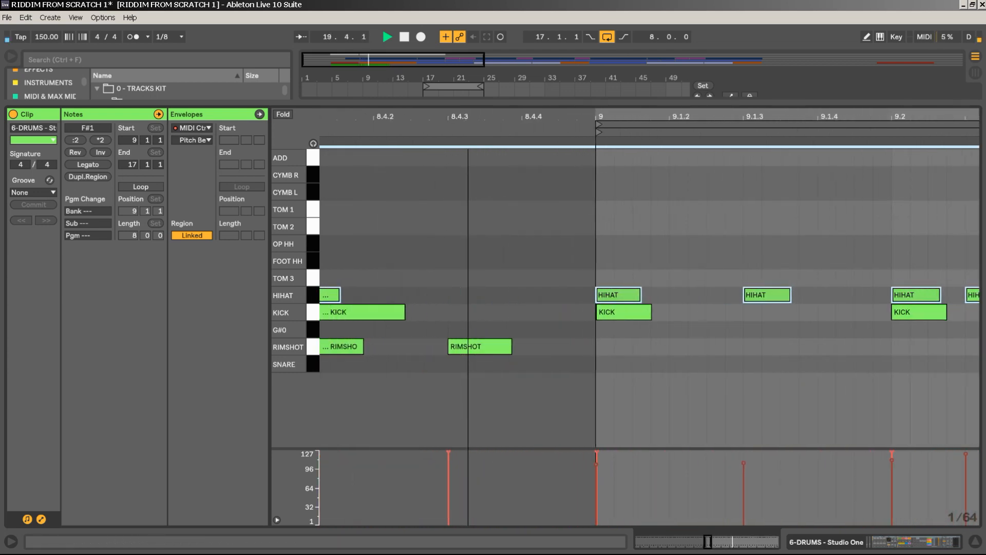
pyautogui.click(628, 276)
pyautogui.moveTo(617, 301)
pyautogui.mouseDown()
pyautogui.moveTo(676, 294)
pyautogui.moveTo(631, 294)
pyautogui.mouseUp()
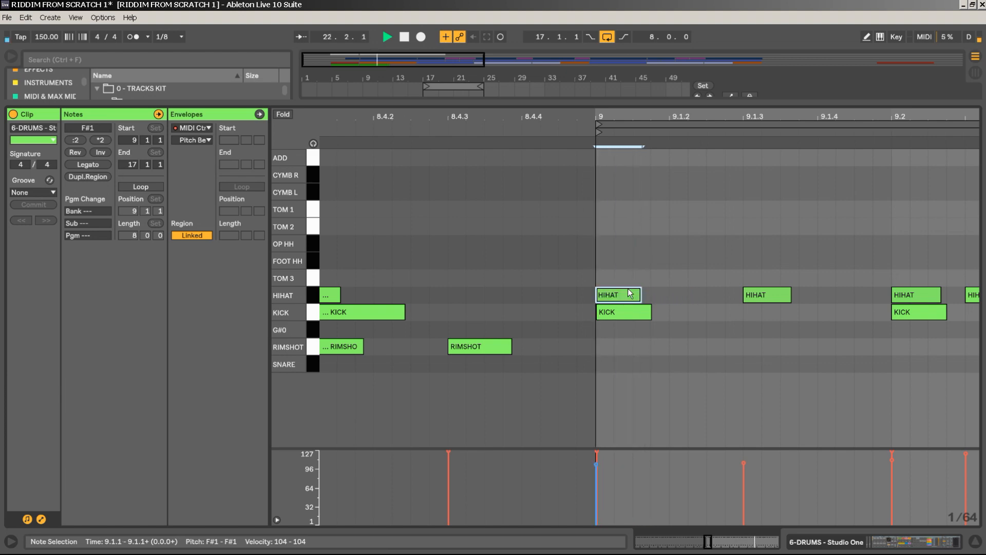
# Try the hi-hat note just after 10.4.2 in the OP HH lane, then return it to the HIHAT lane.
pyautogui.moveTo(627, 114); pyautogui.dragTo(668, 65)
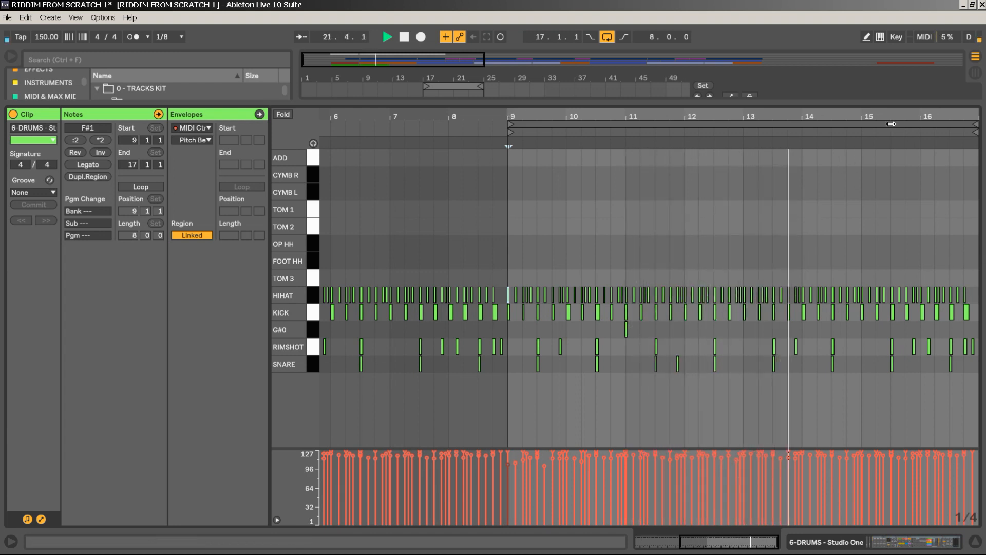
pyautogui.click(568, 144)
pyautogui.moveTo(557, 117); pyautogui.dragTo(558, 153)
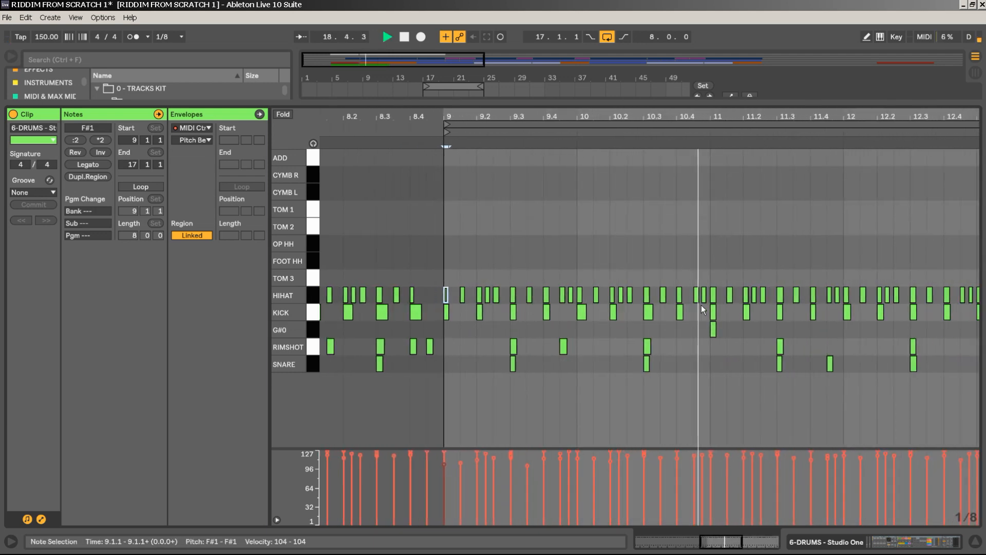
pyautogui.click(697, 291)
pyautogui.press('Up')
pyautogui.press('Up')
pyautogui.press('Up')
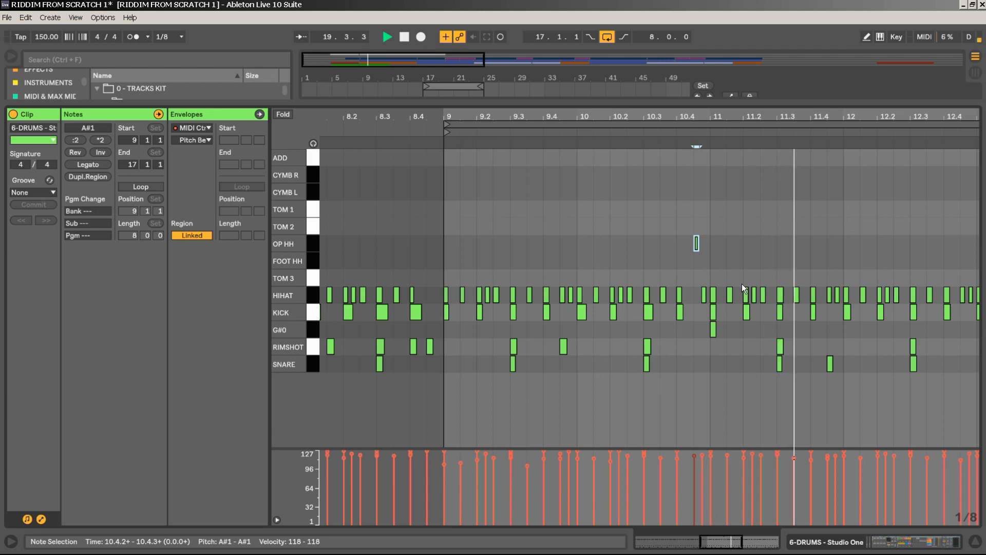
pyautogui.press('Down')
pyautogui.press('Down')
pyautogui.press('Down')
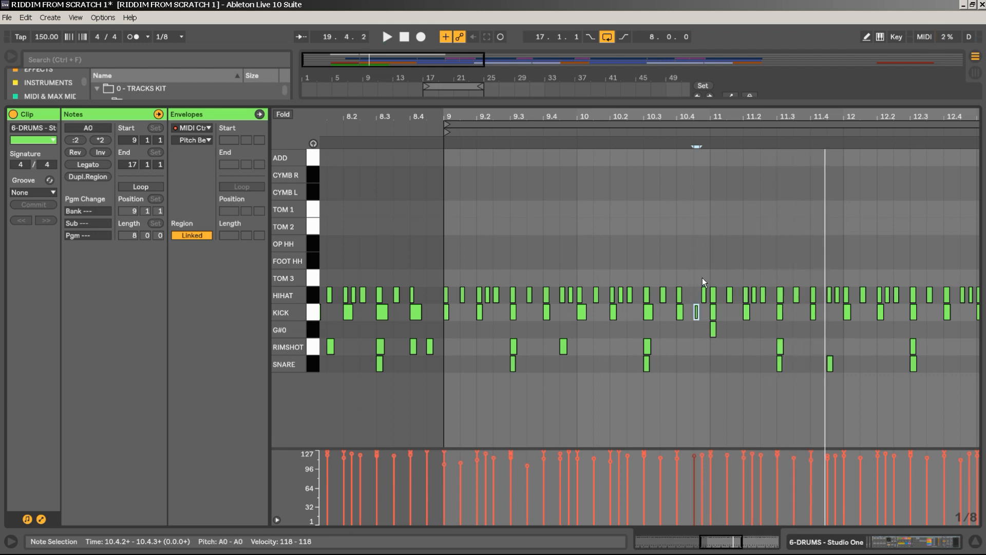
pyautogui.press('Up')
# Move the hi-hat note just after 10.4.3 to the OP HH lane, audition it and lower its velocity to 117.
pyautogui.click(703, 291)
pyautogui.press('Up')
pyautogui.press('Up')
pyautogui.press('Up')
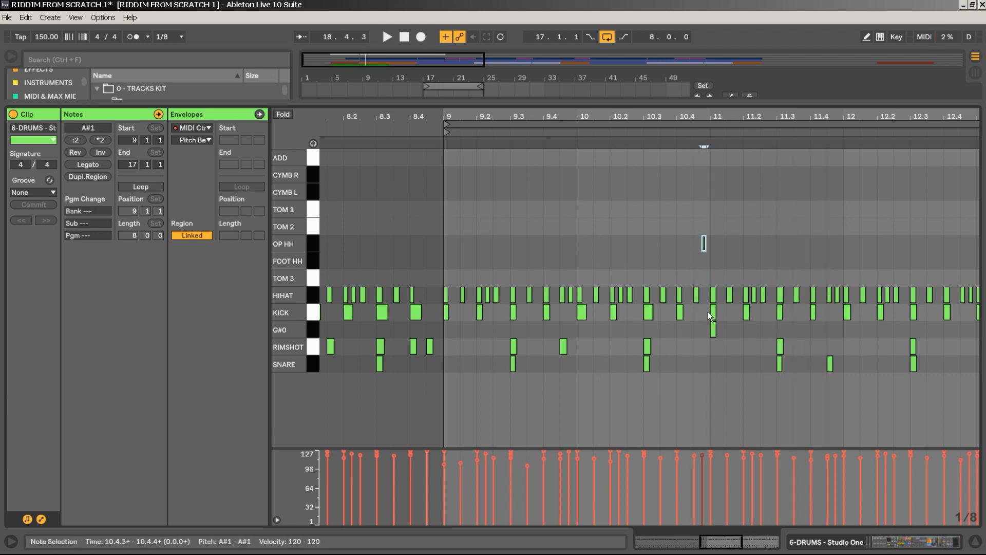
pyautogui.press('space')
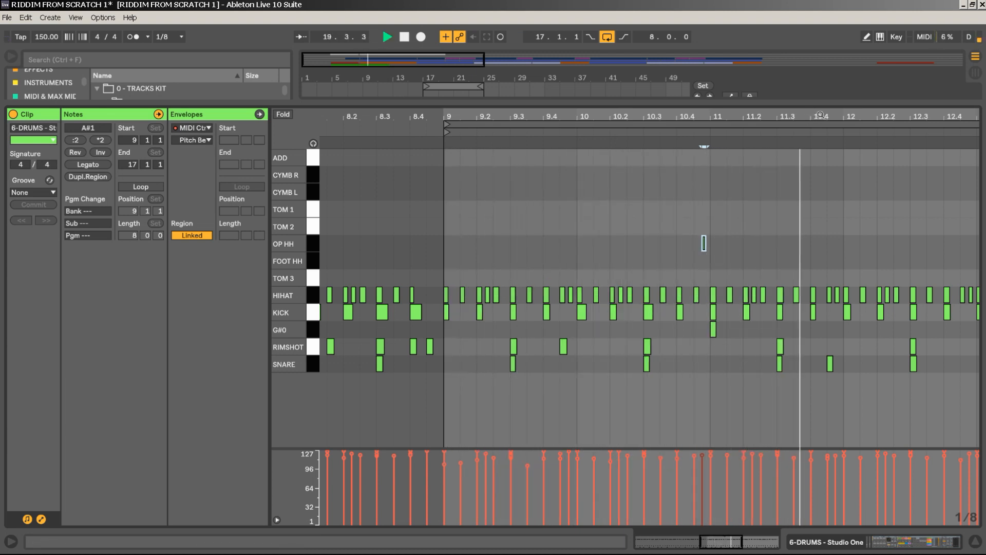
pyautogui.click(704, 243)
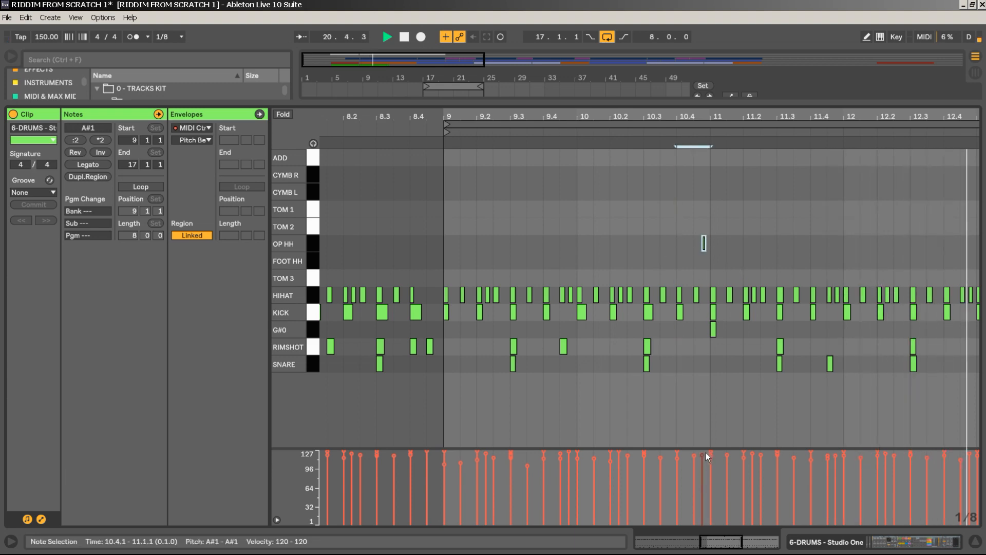
pyautogui.moveTo(704, 243)
pyautogui.mouseDown()
pyautogui.moveTo(704, 252)
pyautogui.moveTo(704, 236)
pyautogui.mouseUp()
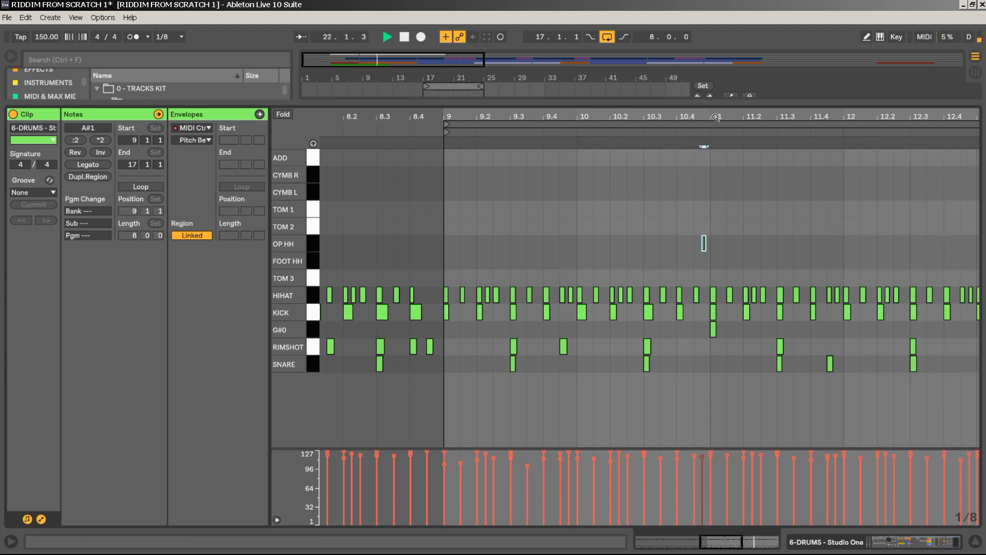
# Select the OP HH lane from 9.1.1 to 11.1.1 and duplicate it three times up to the clip's end at bar 17.
pyautogui.moveTo(725, 111); pyautogui.dragTo(526, 240)
pyautogui.press('space')
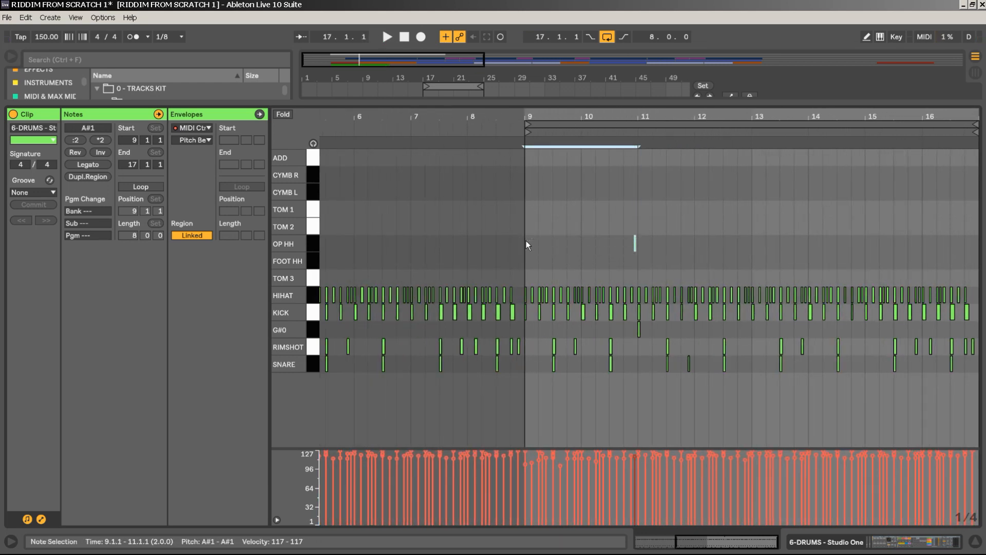
pyautogui.hotkey('ctrl', 'd')
pyautogui.hotkey('ctrl', 'd')
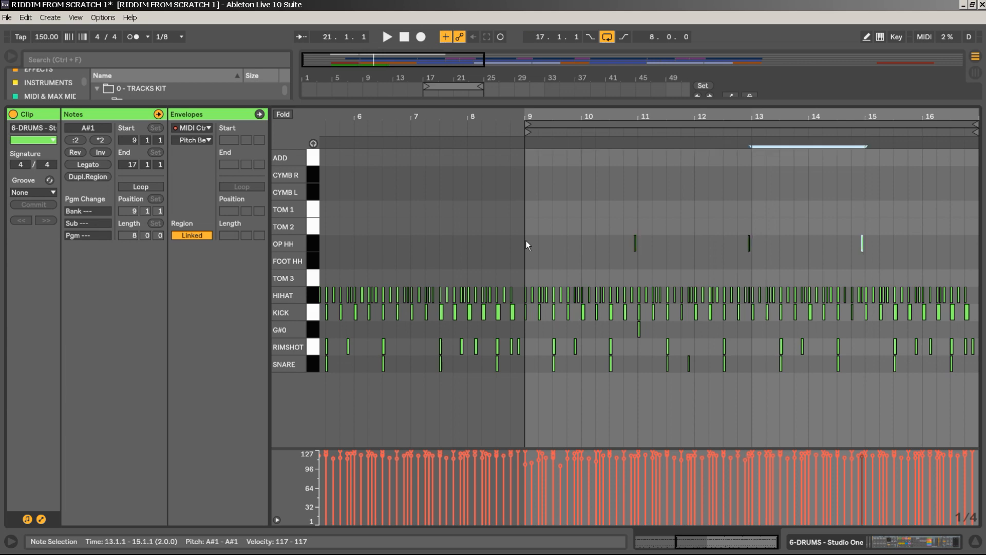
pyautogui.hotkey('ctrl', 'd')
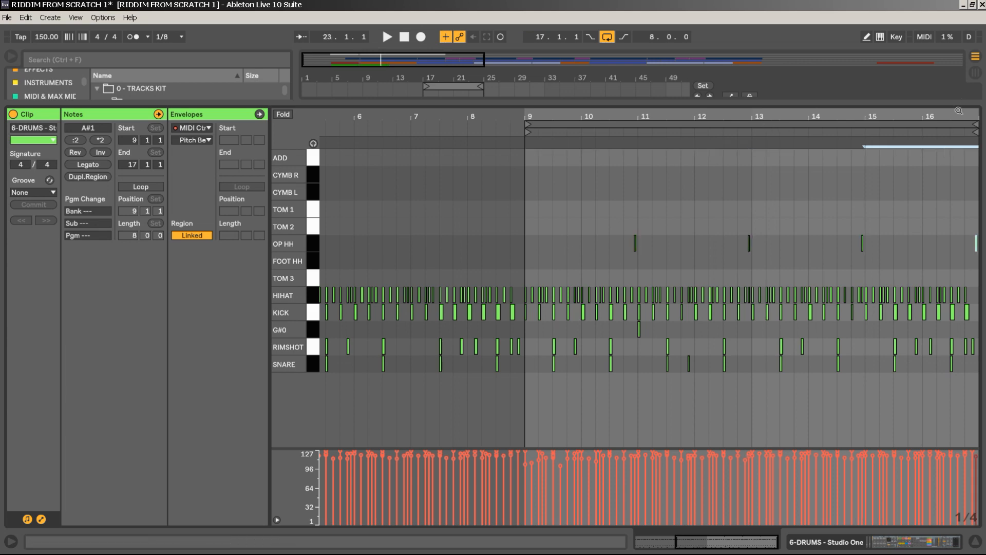
# Add a HIHAT note from 16.4.3 to 17.1.1 and play back the drum pattern.
pyautogui.press('+')
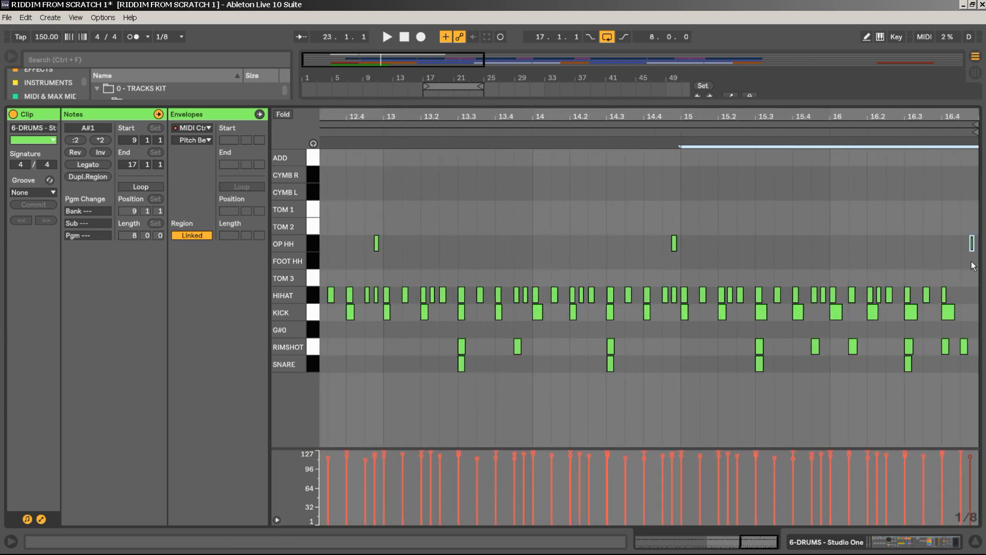
pyautogui.doubleClick(966, 296)
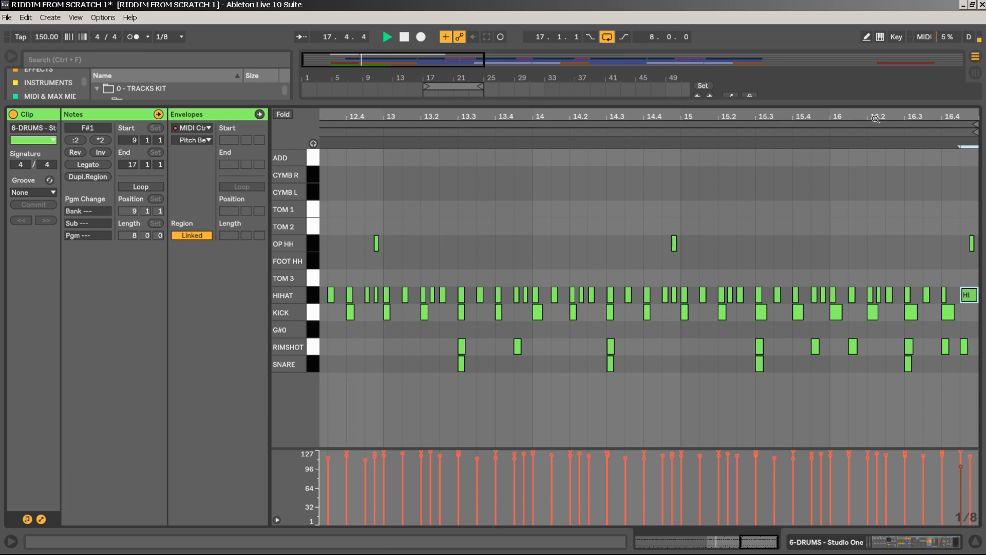
pyautogui.moveTo(719, 116)
pyautogui.mouseDown()
pyautogui.moveTo(719, 105)
pyautogui.moveTo(725, 112)
pyautogui.mouseUp()
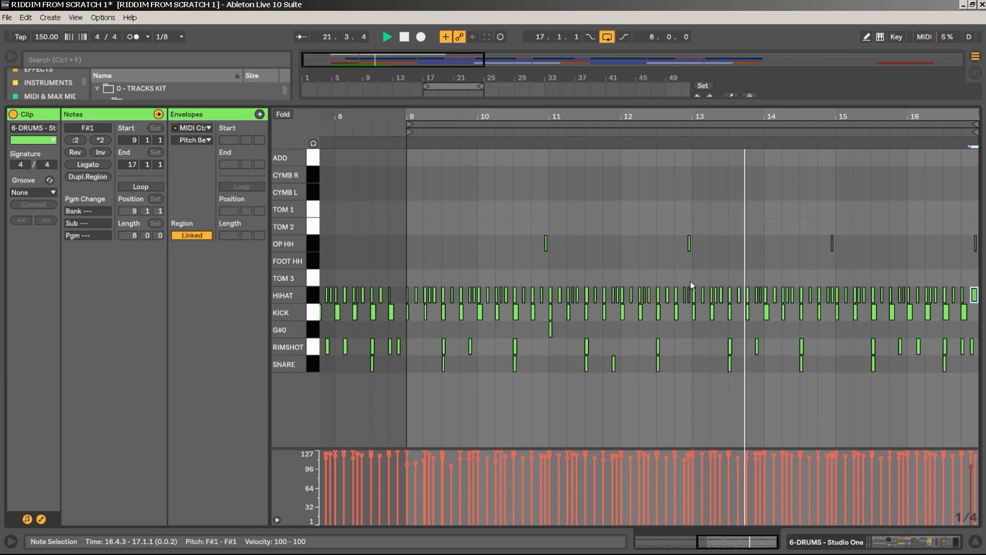
pyautogui.click(546, 243)
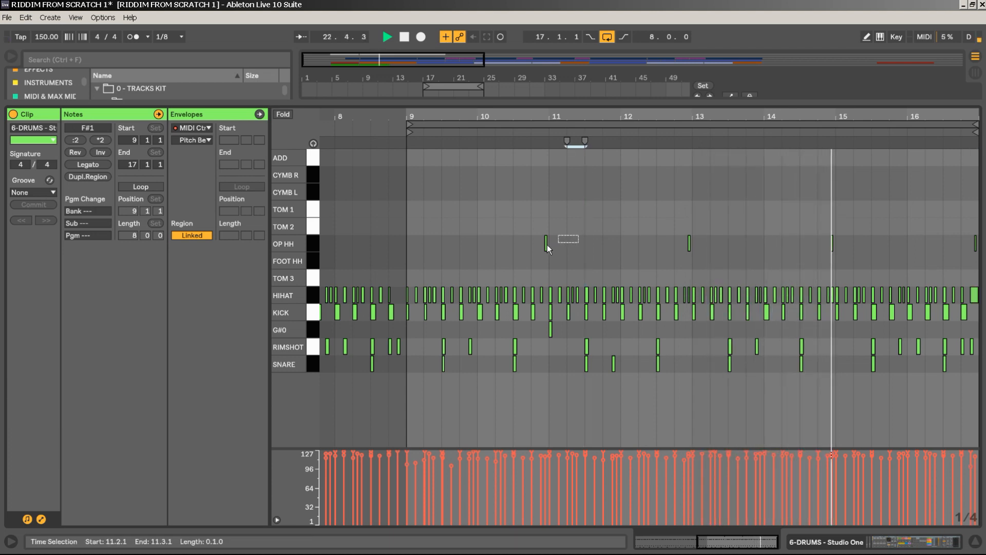
# Move the OP HH note just after 10.4.3 down to the HIHAT lane.
pyautogui.press('Down')
pyautogui.press('Down')
pyautogui.press('Down')
pyautogui.press('Down')
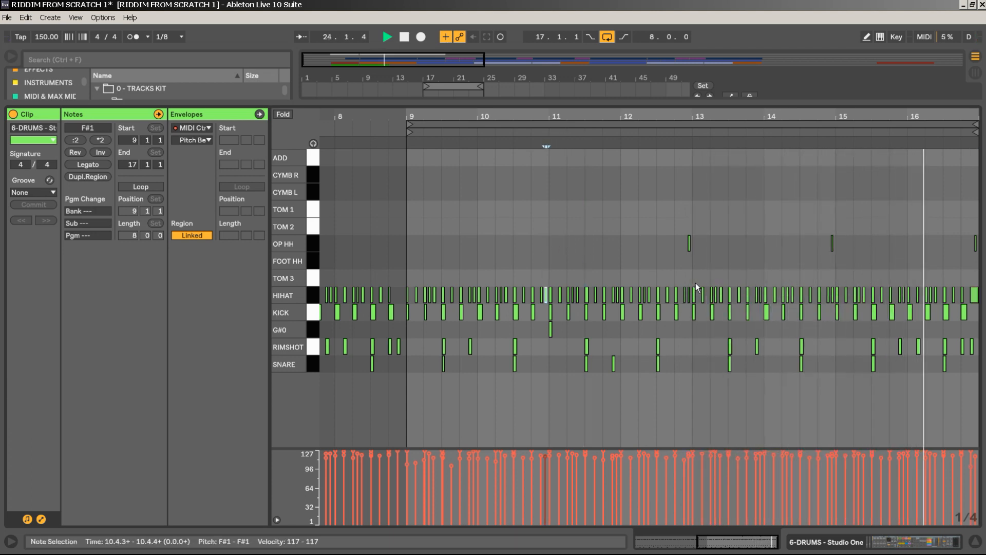
pyautogui.click(690, 294)
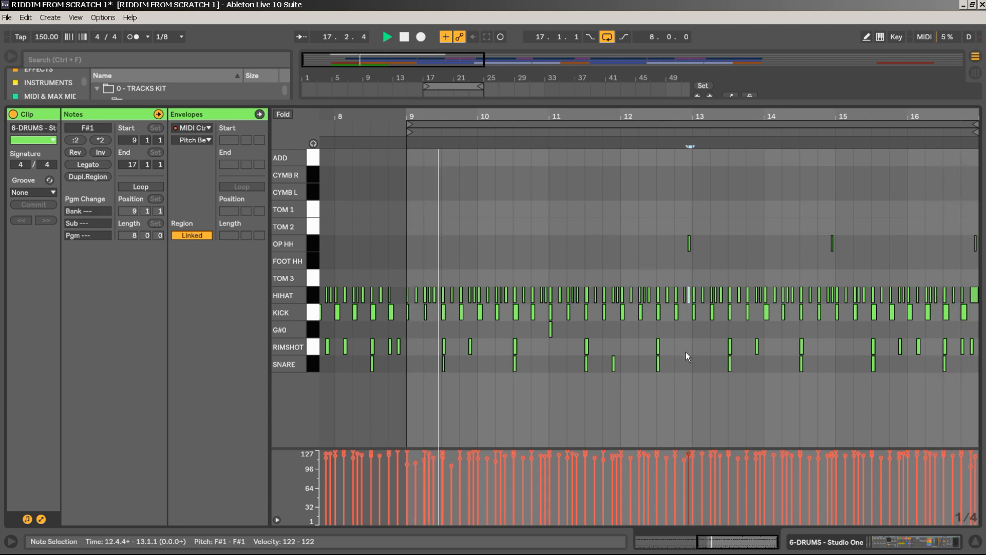
pyautogui.click(689, 429)
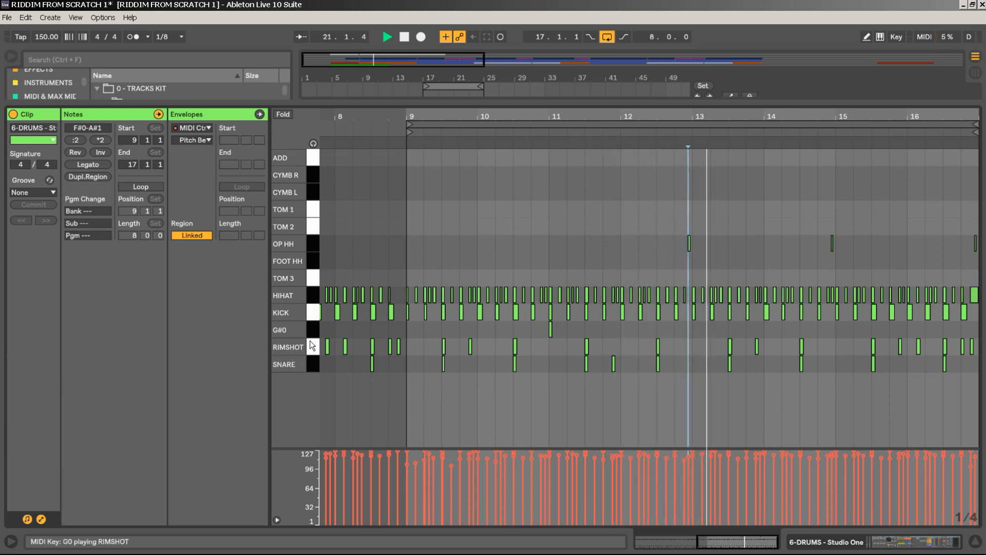
# Audition the TOM 1 sound and record a TOM 3 part over the looped verse drums from bar 17 to 25.
pyautogui.click(307, 208)
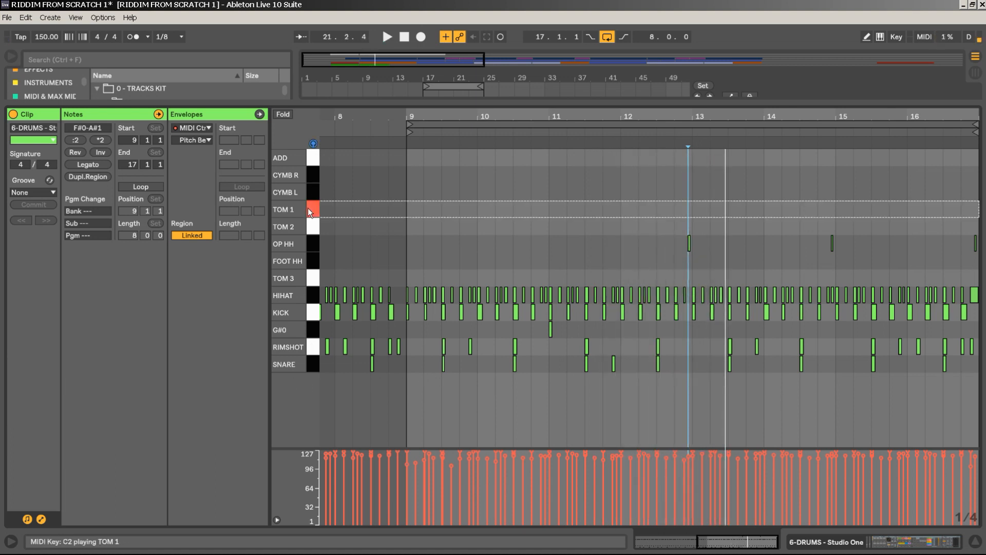
pyautogui.click(313, 214)
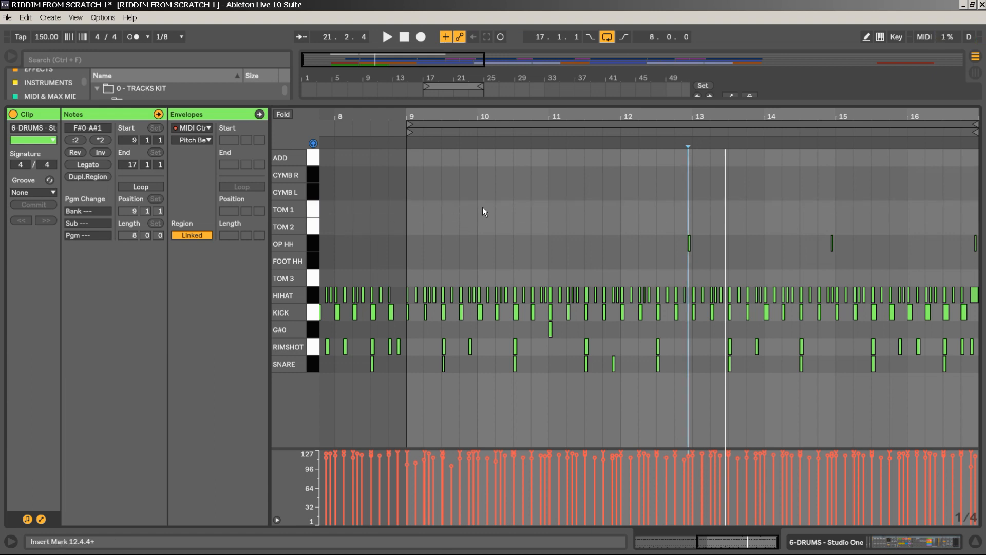
pyautogui.click(421, 37)
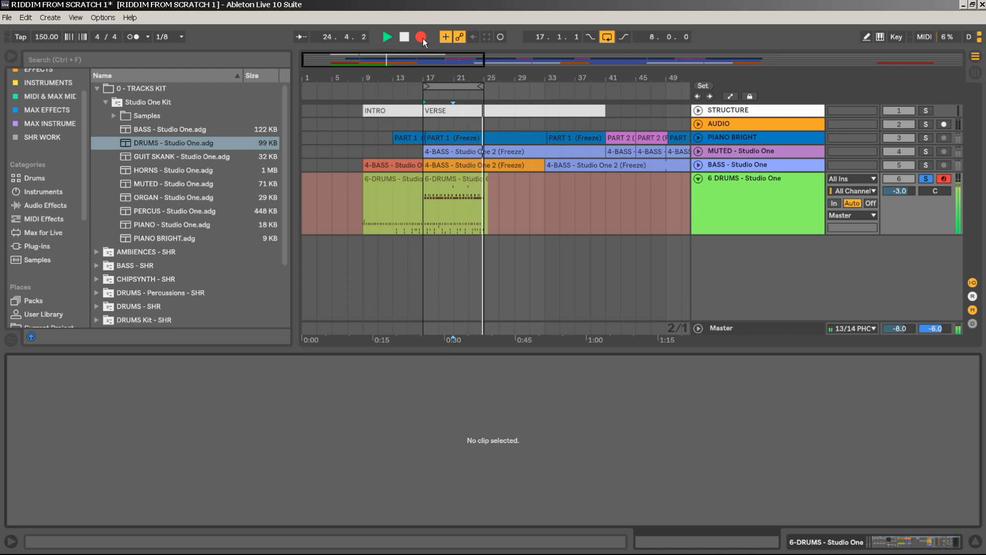
pyautogui.press('space')
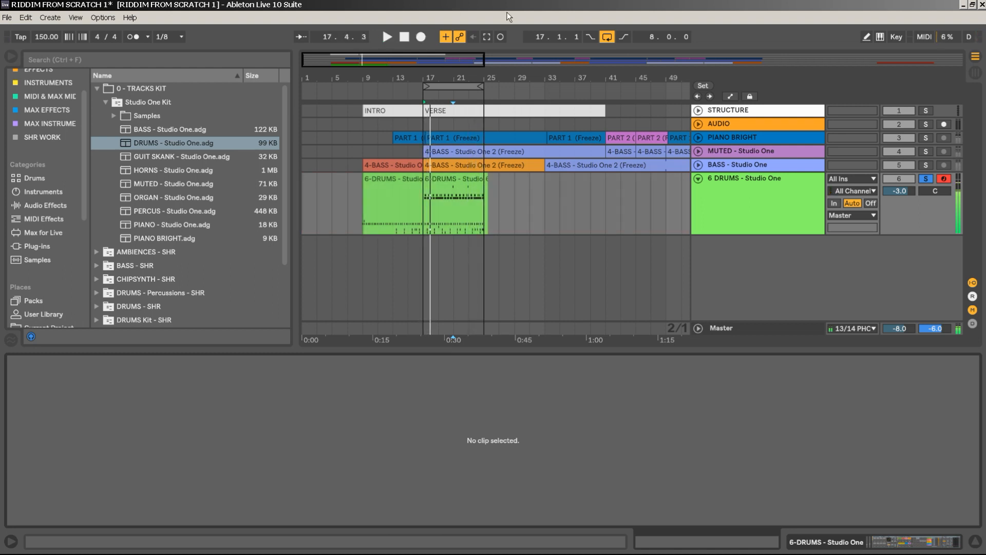
# Quantize all the TOM 3 notes in the verse drum clip and play back the result.
pyautogui.click(451, 204)
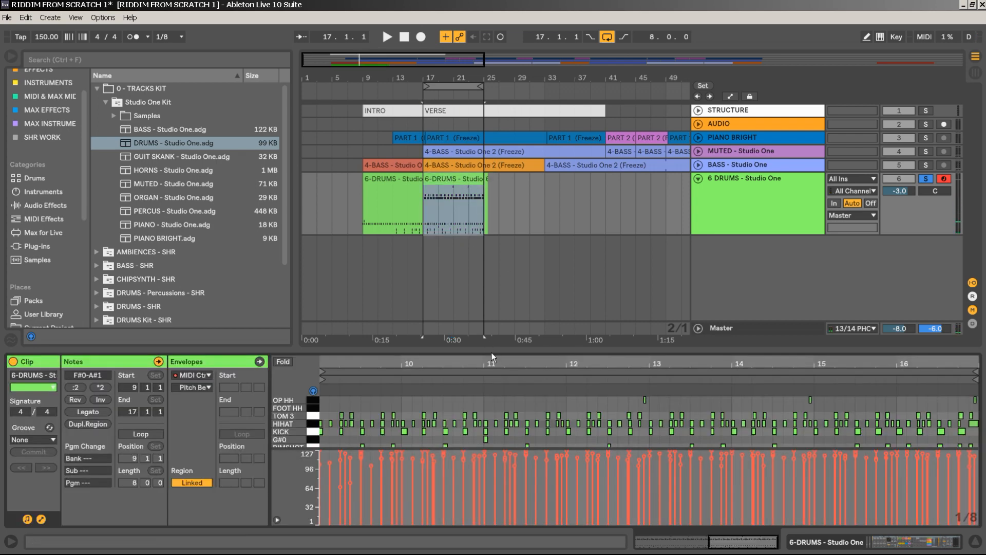
pyautogui.moveTo(514, 288); pyautogui.dragTo(525, 176)
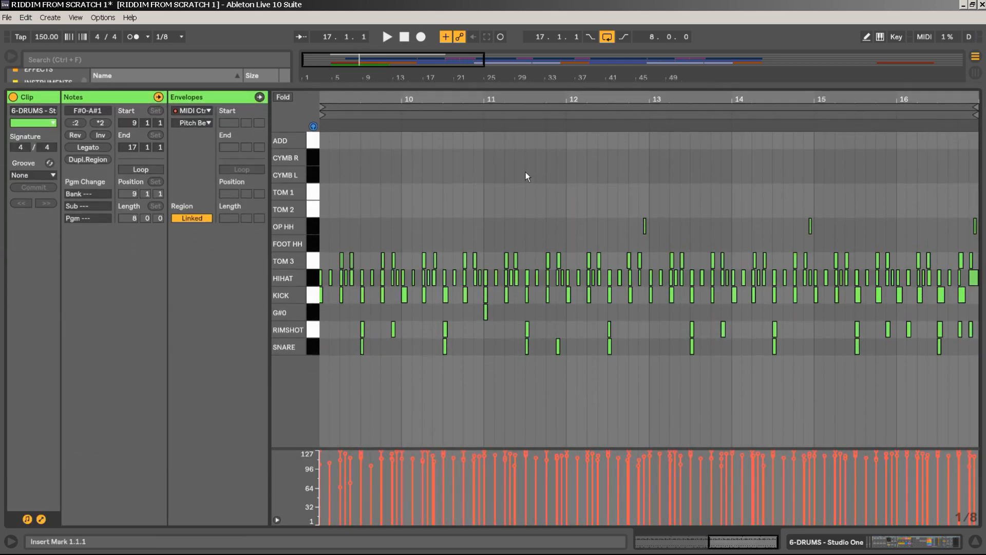
pyautogui.click(316, 258)
pyautogui.moveTo(347, 97); pyautogui.dragTo(488, 134)
pyautogui.rightClick(489, 134)
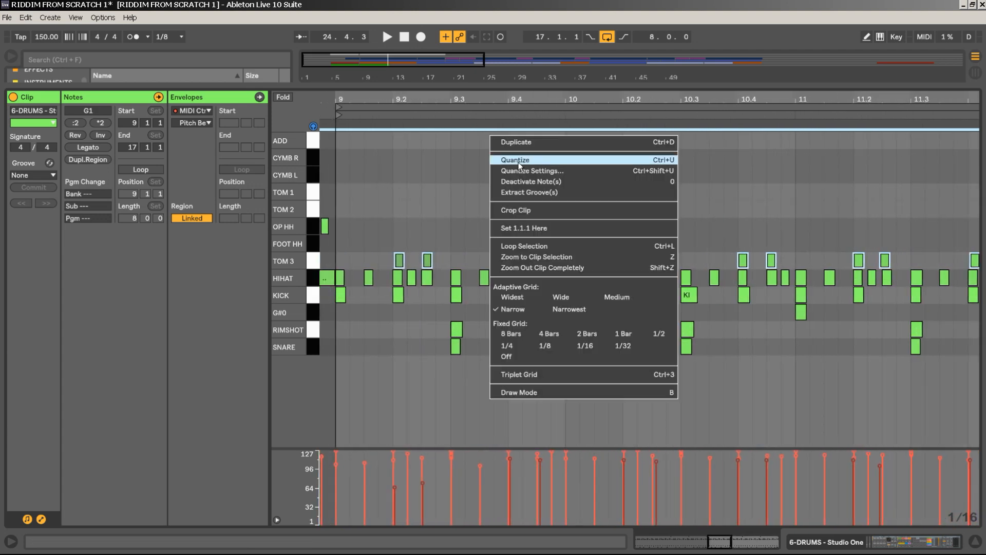
pyautogui.click(519, 161)
pyautogui.rightClick(491, 172)
pyautogui.click(519, 197)
pyautogui.press('space')
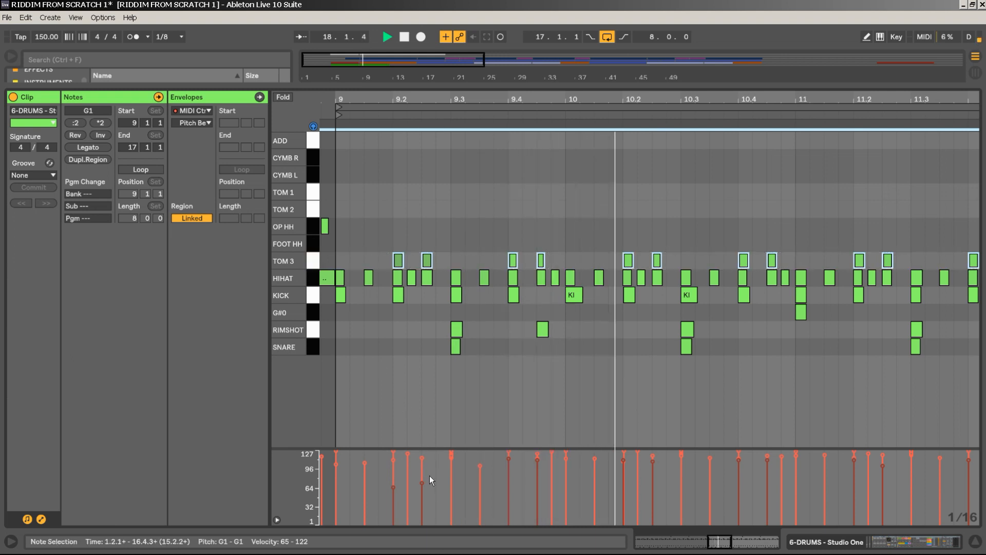
# Even out the velocities of all TOM 3 notes at 78, audition them, and raise them slightly.
pyautogui.press('space')
pyautogui.moveTo(420, 484)
pyautogui.mouseDown()
pyautogui.moveTo(420, 452)
pyautogui.moveTo(421, 489)
pyautogui.moveTo(421, 479)
pyautogui.mouseUp()
pyautogui.press('space')
pyautogui.press('space')
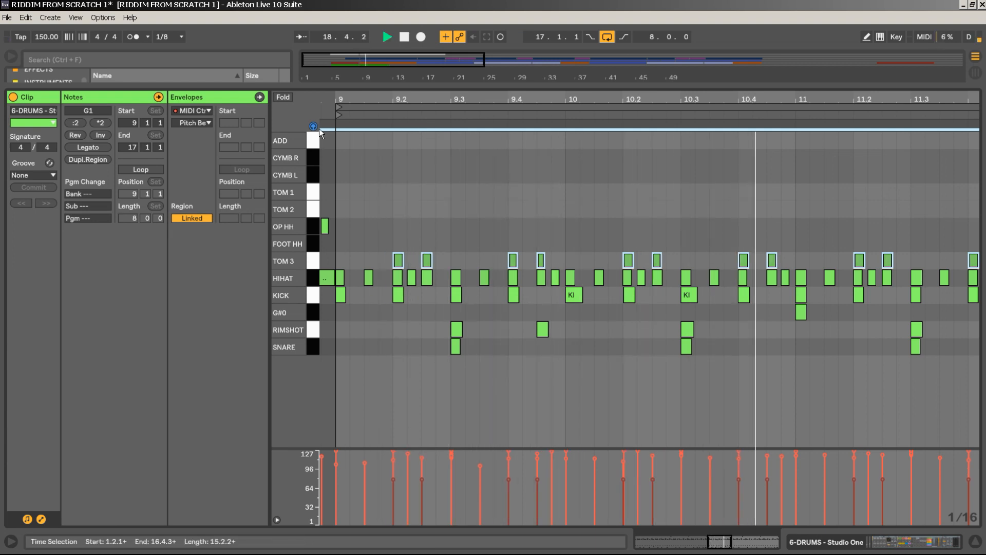
pyautogui.click(509, 479)
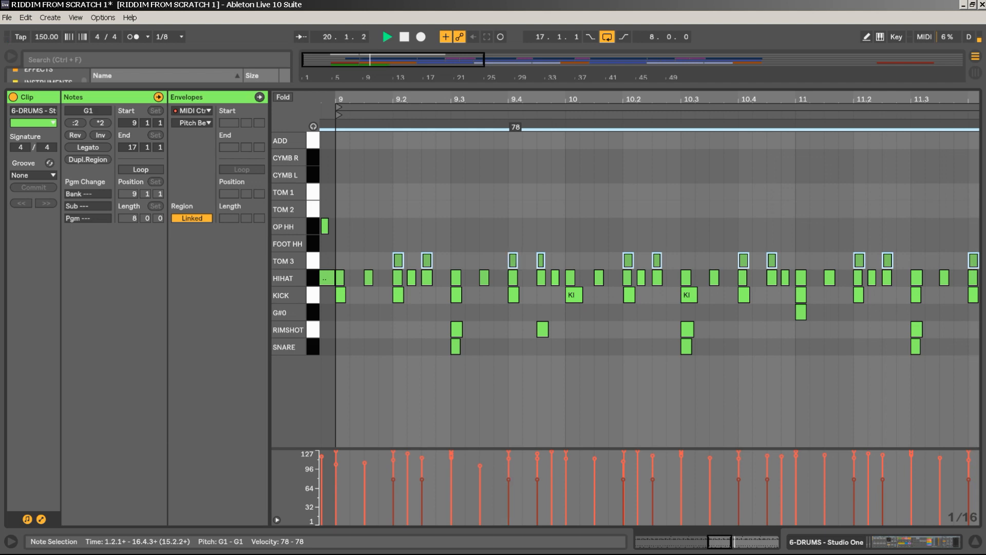
pyautogui.moveTo(509, 477); pyautogui.dragTo(509, 472)
# Delete the short leftover drum clip from 25.1.1 to 25.3.1, just after the verse drum clip.
pyautogui.moveTo(461, 99); pyautogui.dragTo(461, 53)
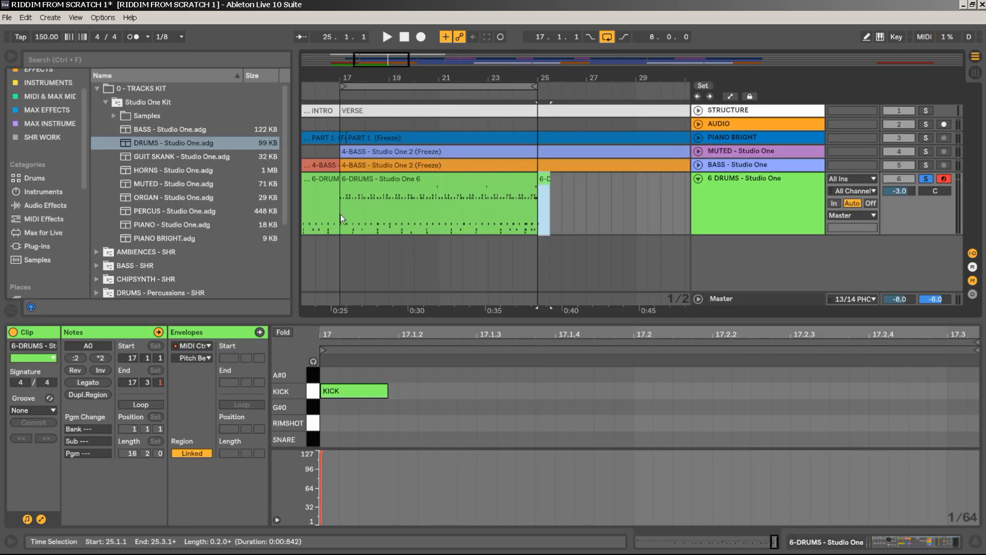
pyautogui.moveTo(340, 214); pyautogui.dragTo(541, 223)
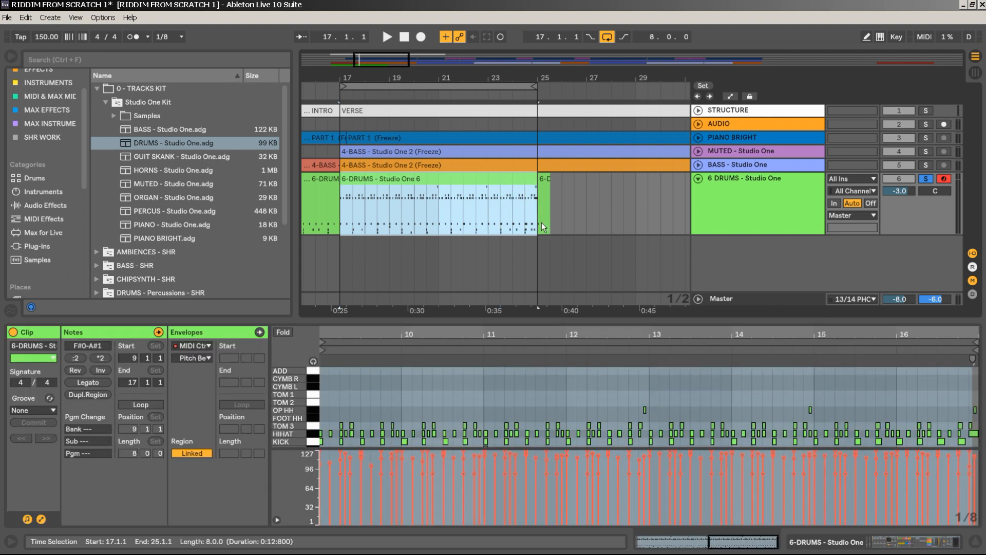
pyautogui.click(545, 183)
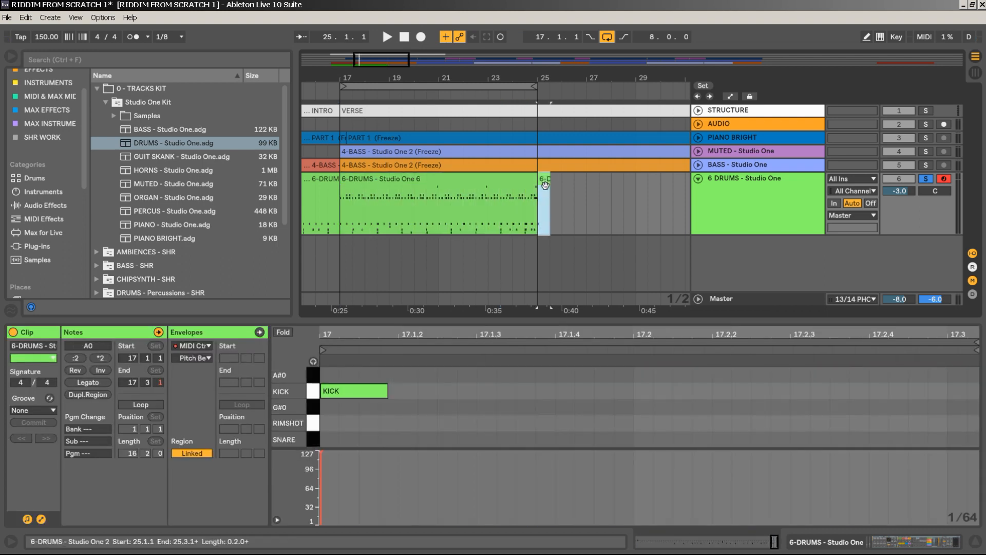
pyautogui.press('Delete')
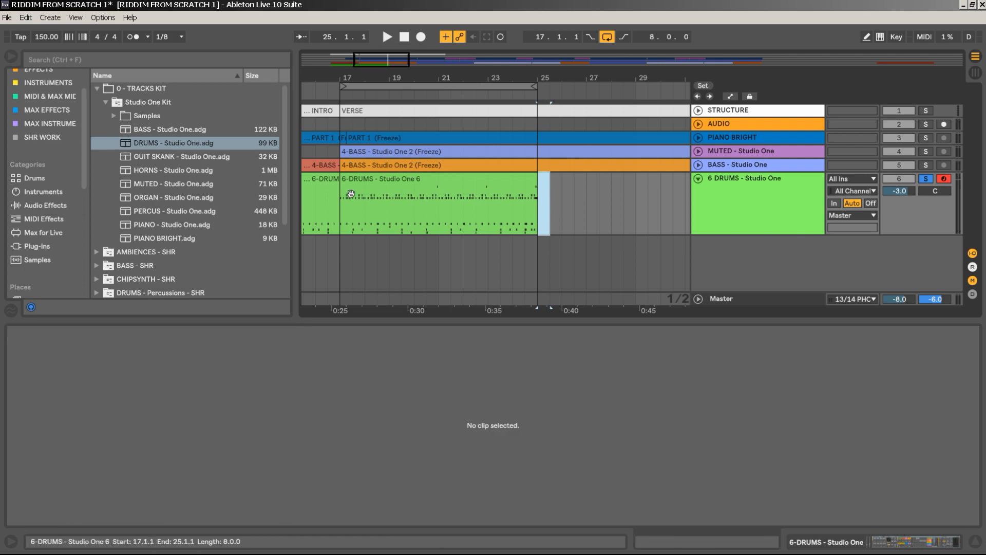
# Play back the verse drum clip and lower the velocities of all its TOM 3 notes to about 70.
pyautogui.click(378, 178)
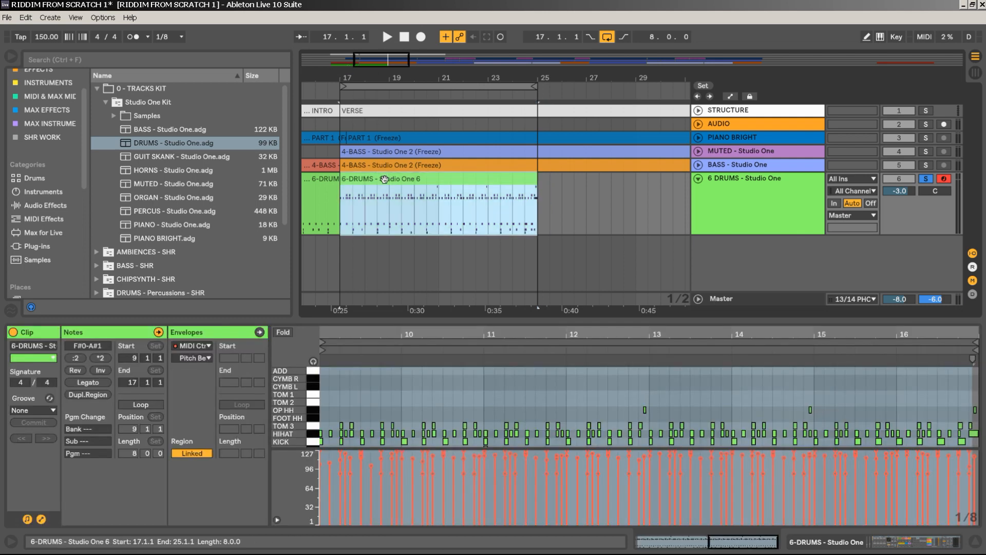
pyautogui.press('space')
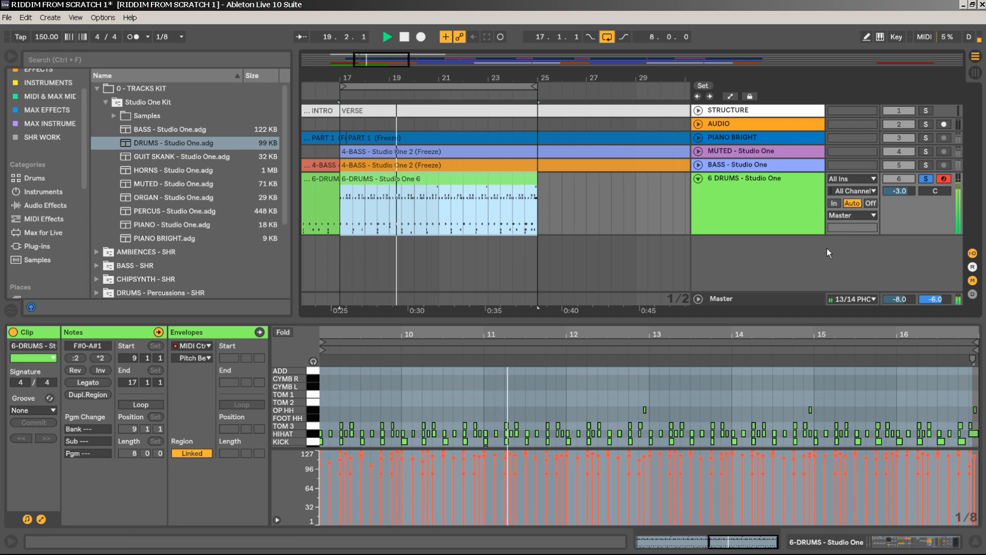
pyautogui.click(314, 426)
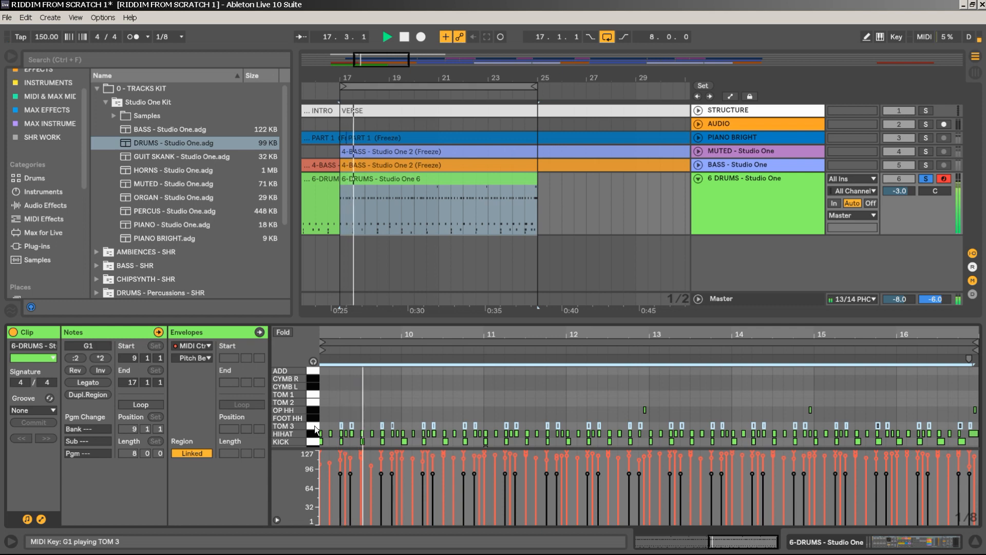
pyautogui.click(314, 427)
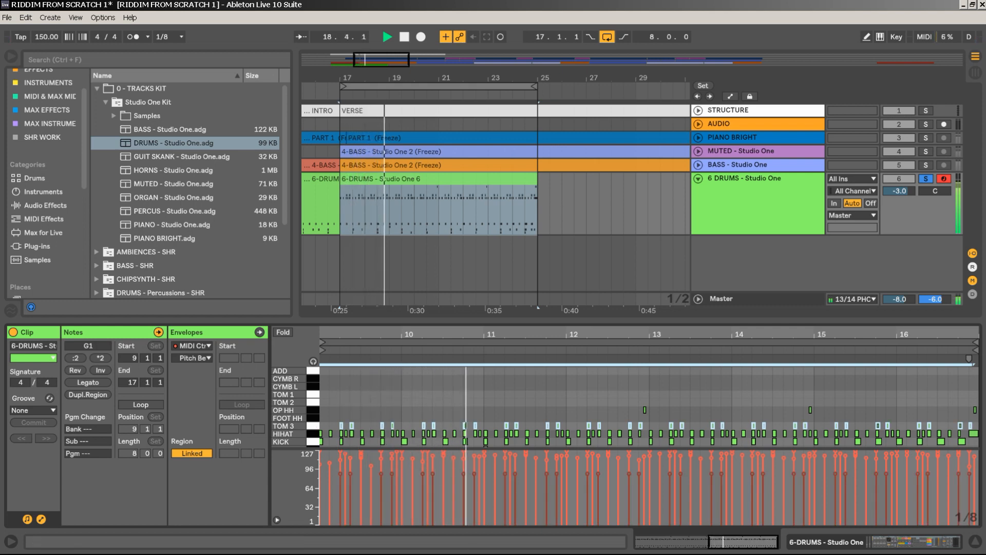
pyautogui.moveTo(434, 474); pyautogui.dragTo(433, 483)
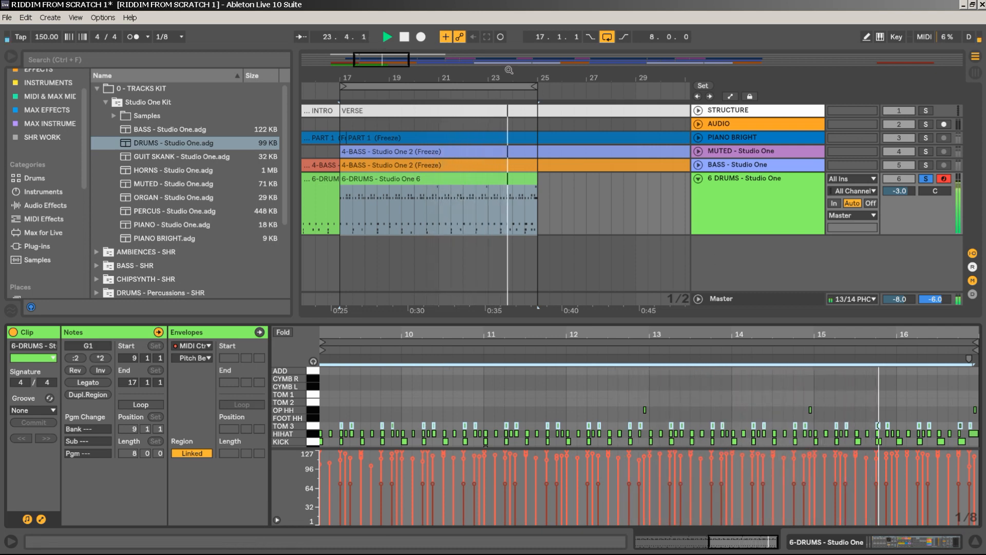
pyautogui.moveTo(509, 76); pyautogui.dragTo(394, 54)
pyautogui.press('space')
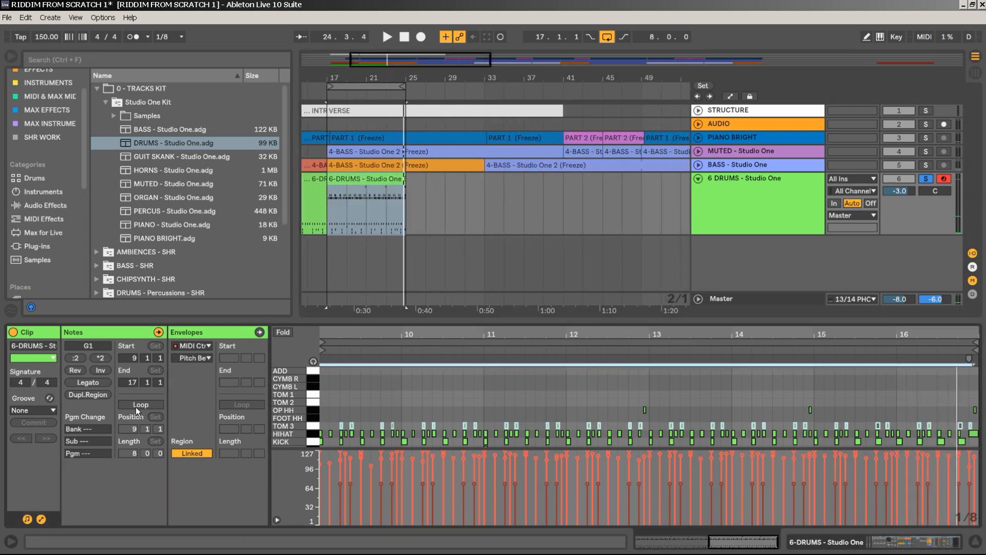
# Consolidate the verse drum clip from 17.1.1 to 25.1.1, audition it and enable its loop.
pyautogui.click(136, 405)
pyautogui.click(137, 406)
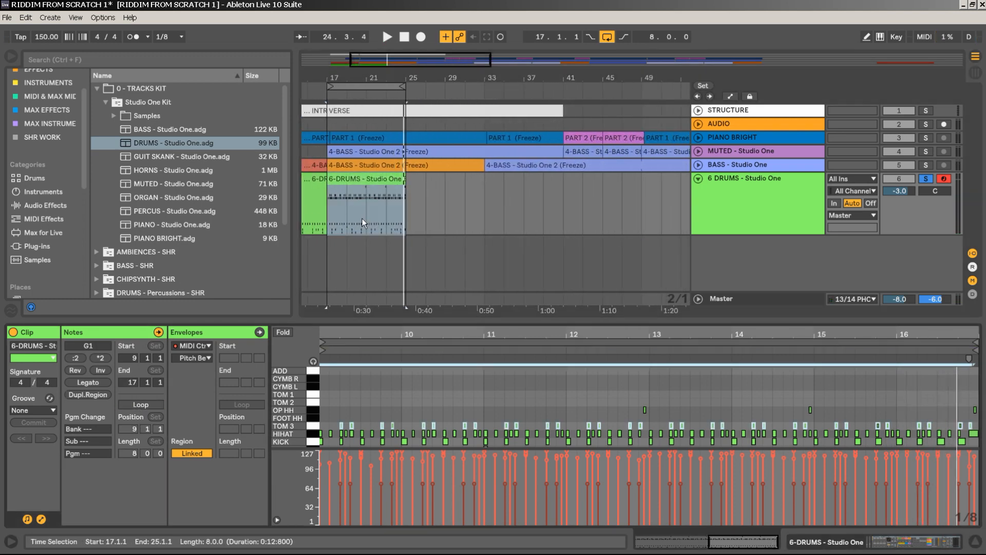
pyautogui.click(375, 184)
pyautogui.hotkey('ctrl', 'j')
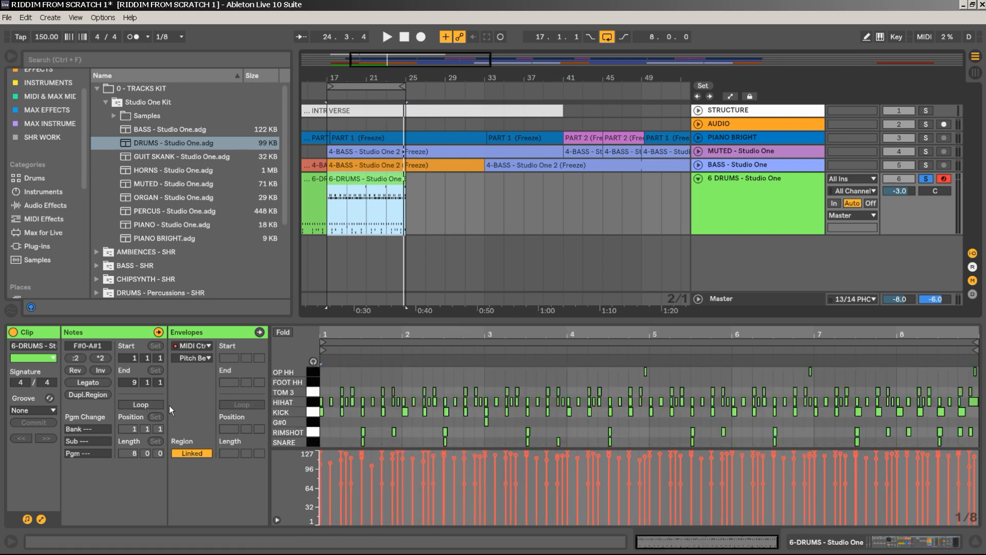
pyautogui.click(259, 332)
pyautogui.press('space')
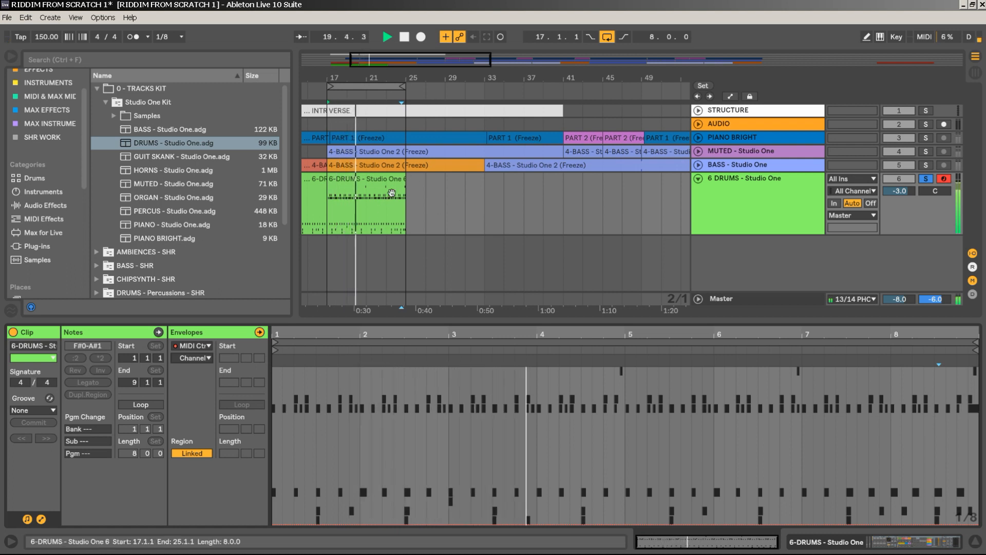
pyautogui.click(125, 470)
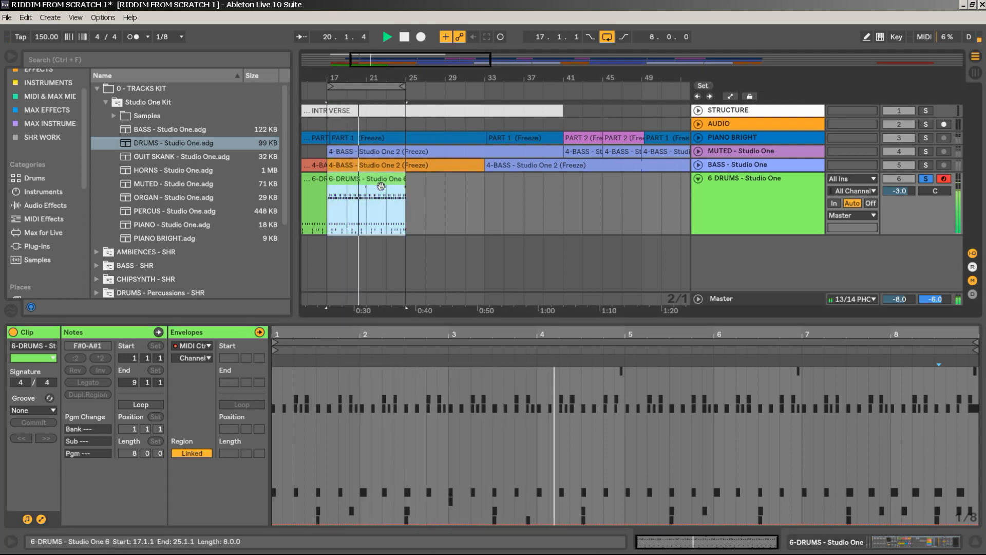
pyautogui.click(154, 403)
pyautogui.press('-')
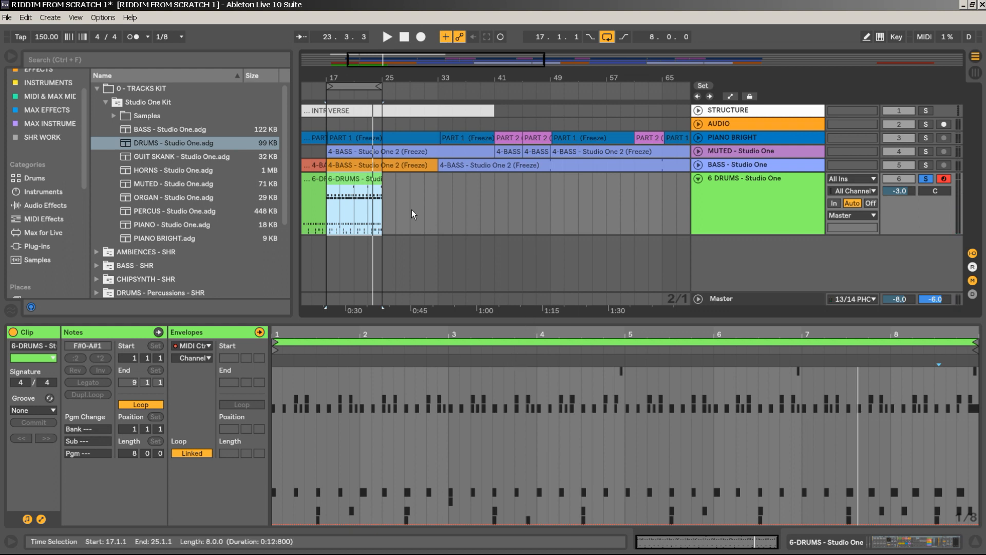
# Replace the intro drum clip with a copy of the verse drum clip starting at 9.1.1, and play it.
pyautogui.moveTo(315, 78); pyautogui.dragTo(404, 78)
pyautogui.click(410, 189)
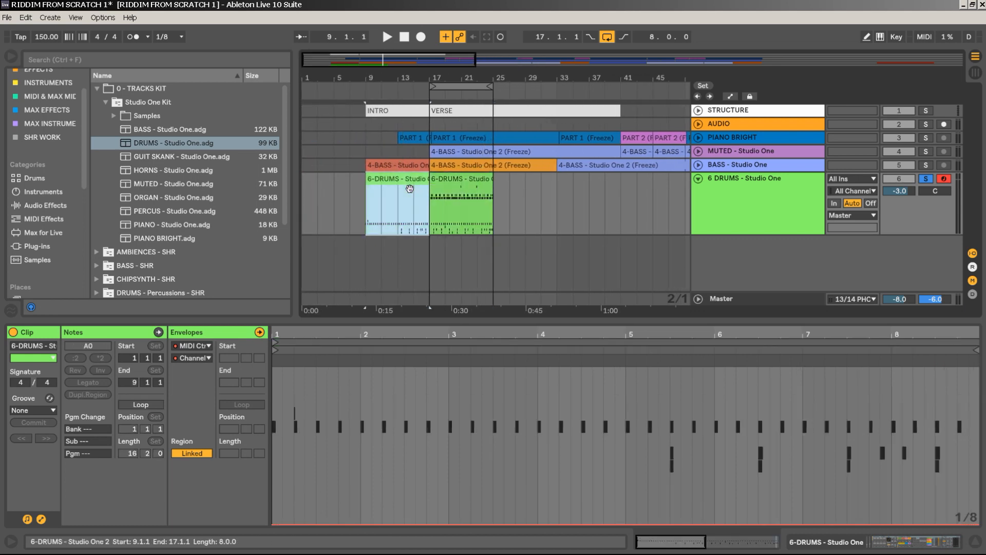
pyautogui.press('Delete')
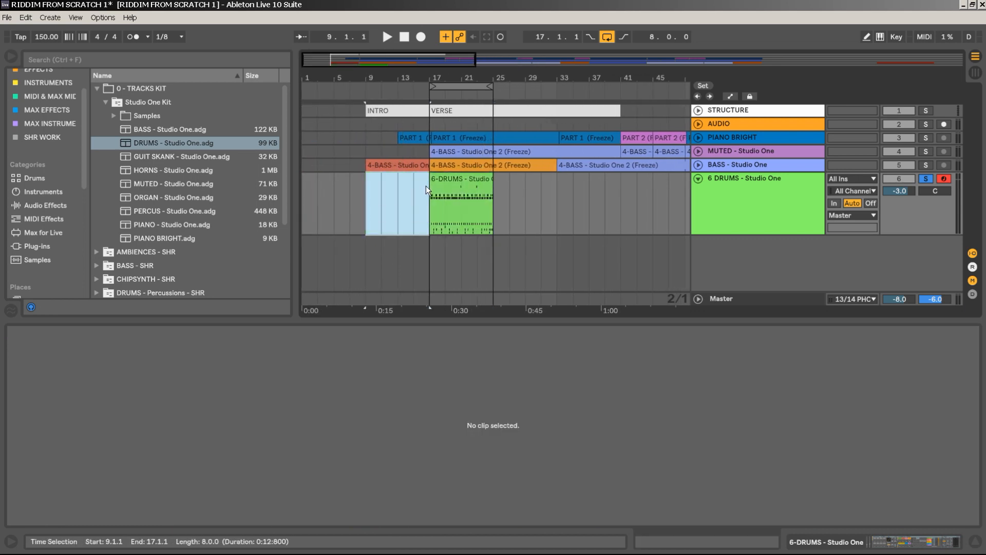
pyautogui.click(459, 181)
pyautogui.moveTo(459, 181); pyautogui.dragTo(393, 180)
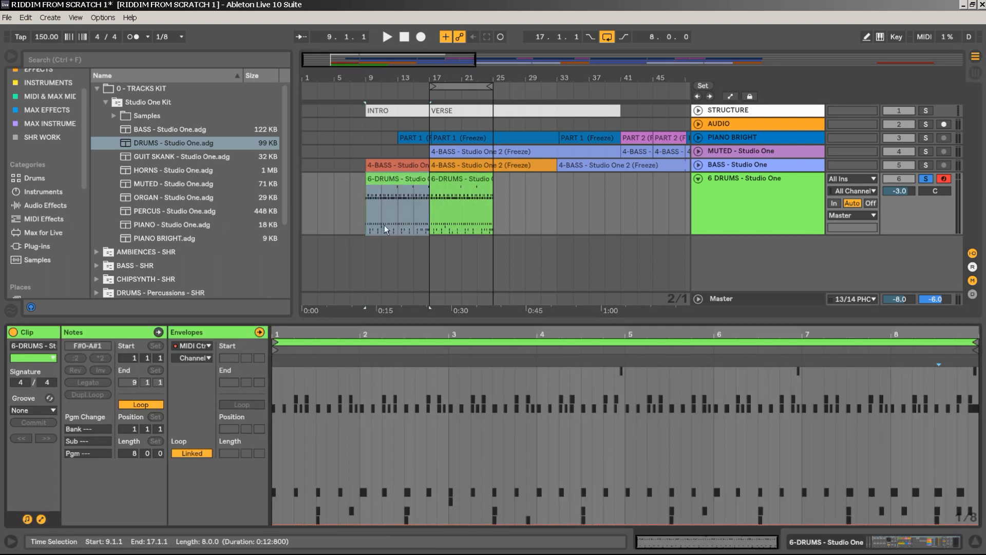
pyautogui.press('space')
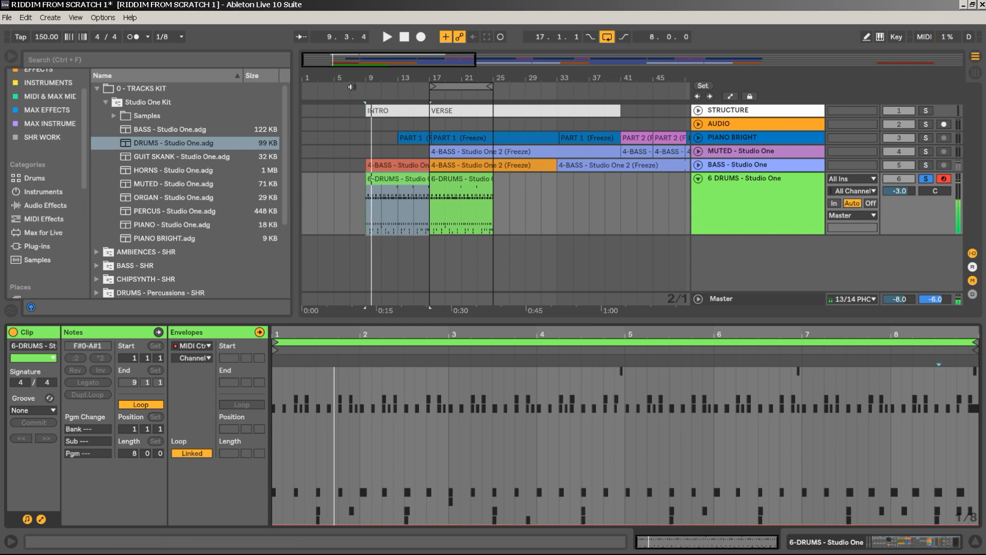
# Record a drum fill from 8.1.1 leading into the intro, stop recording and play the result.
pyautogui.moveTo(353, 82); pyautogui.dragTo(355, 129)
pyautogui.click(400, 218)
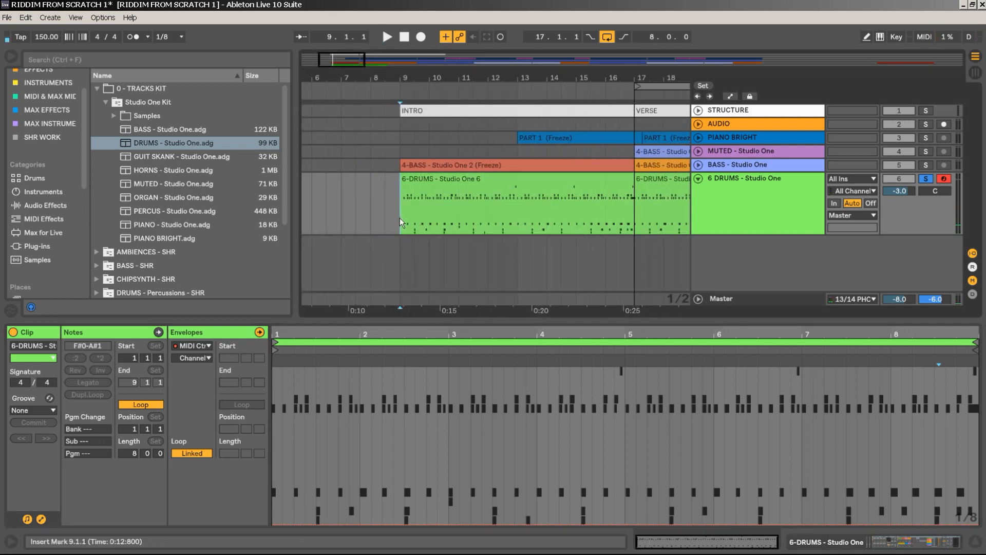
pyautogui.click(374, 212)
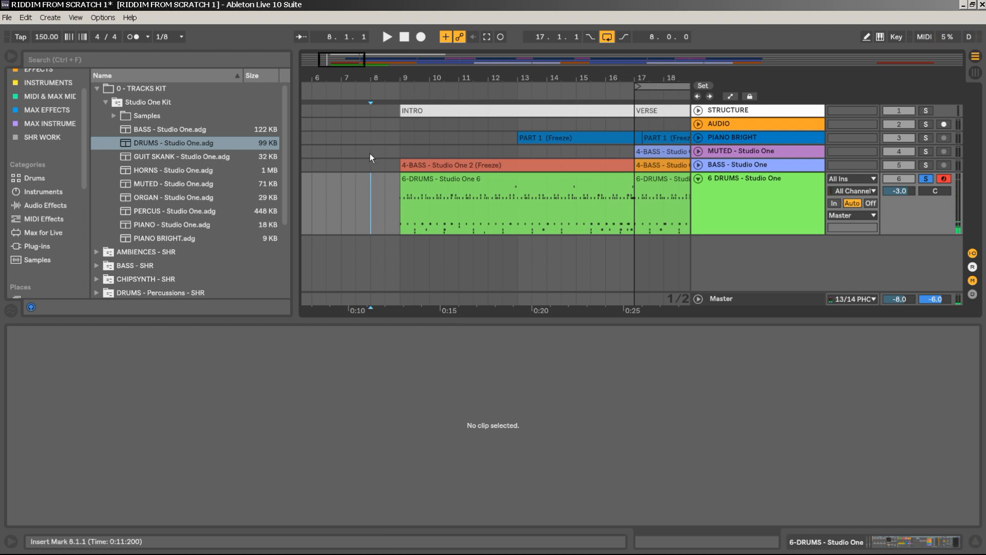
pyautogui.click(420, 38)
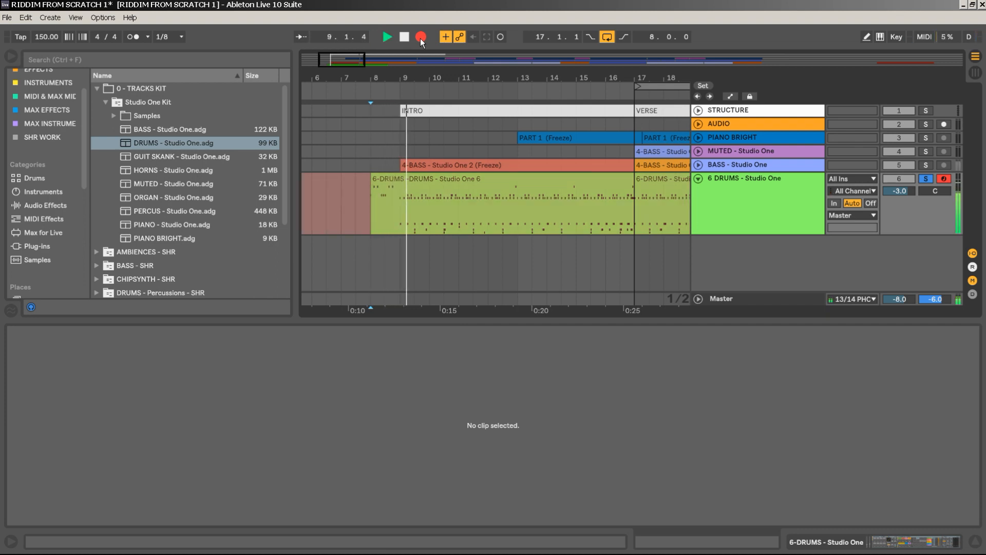
pyautogui.click(420, 38)
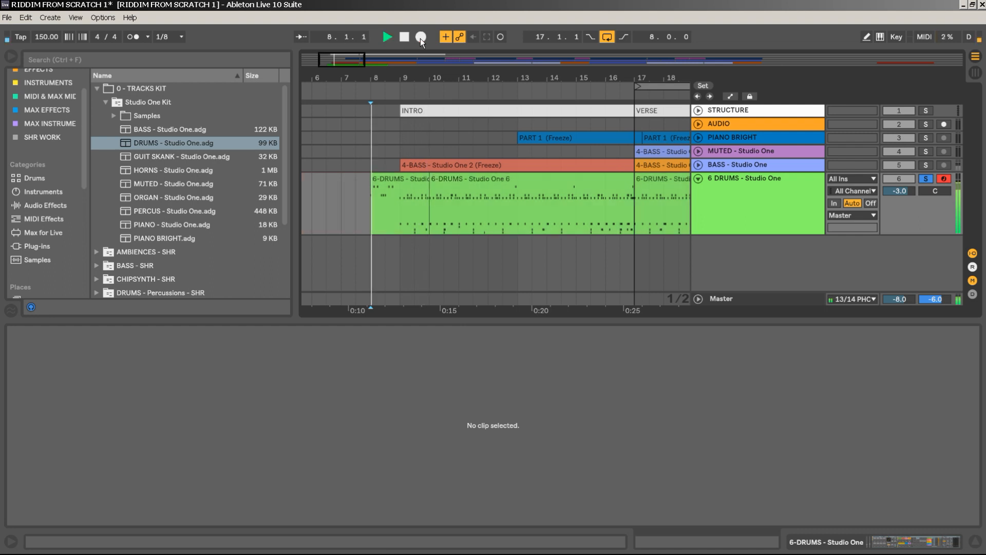
pyautogui.press('space')
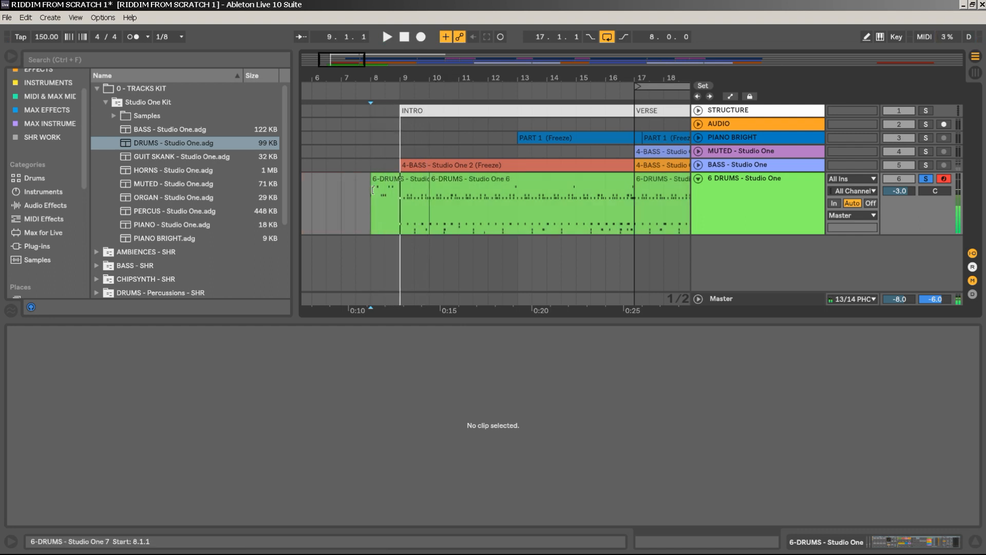
# Extend the start of the recorded fill clip back to 7.3.1, play it and enlarge the clip's note editor.
pyautogui.moveTo(372, 189)
pyautogui.mouseDown()
pyautogui.moveTo(342, 189)
pyautogui.moveTo(356, 189)
pyautogui.mouseUp()
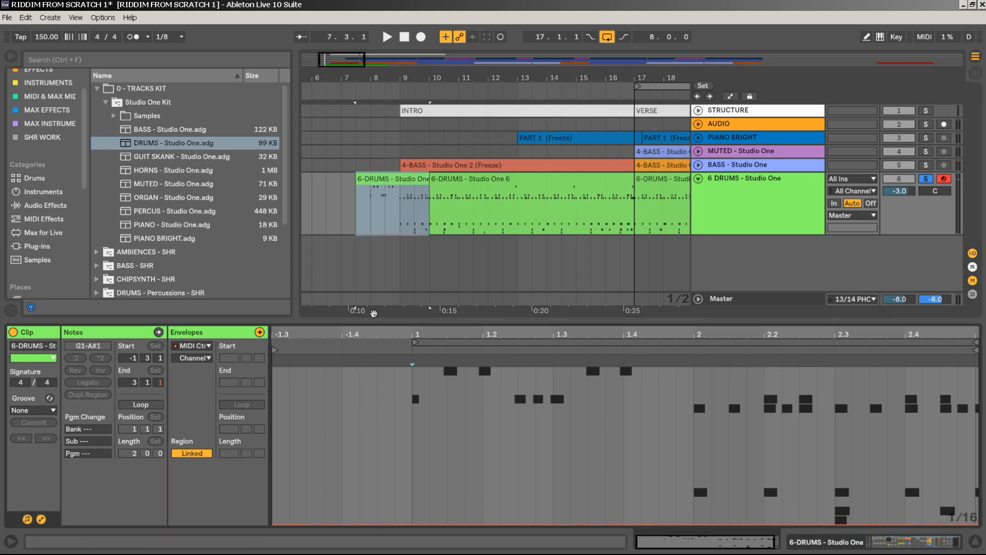
pyautogui.press('space')
pyautogui.moveTo(373, 313); pyautogui.dragTo(295, 208)
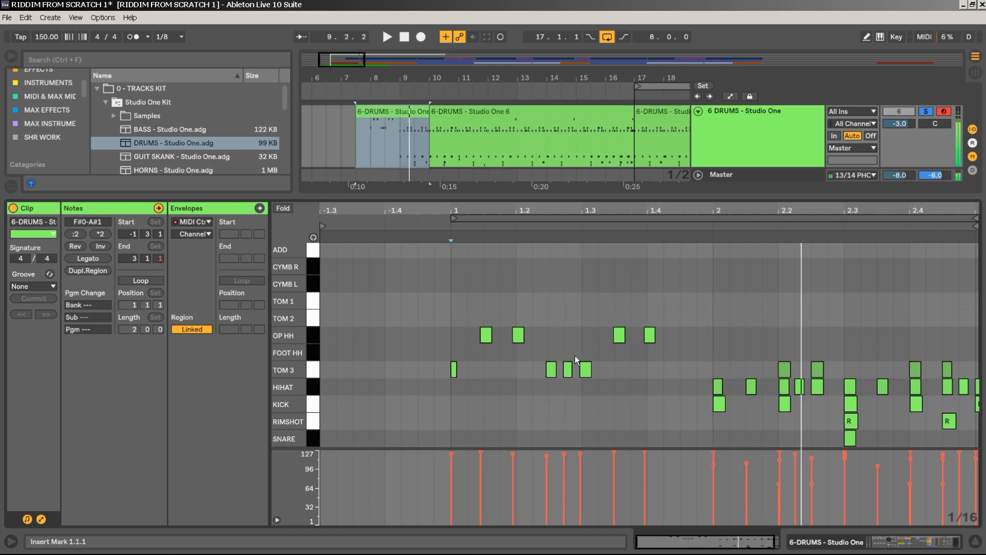
# Replace the fill's first three notes with a copy of its last five TOM 3 and OP HH notes, pasted at -1.4.3.
pyautogui.moveTo(516, 359); pyautogui.dragTo(598, 379)
pyautogui.moveTo(608, 337); pyautogui.dragTo(671, 334)
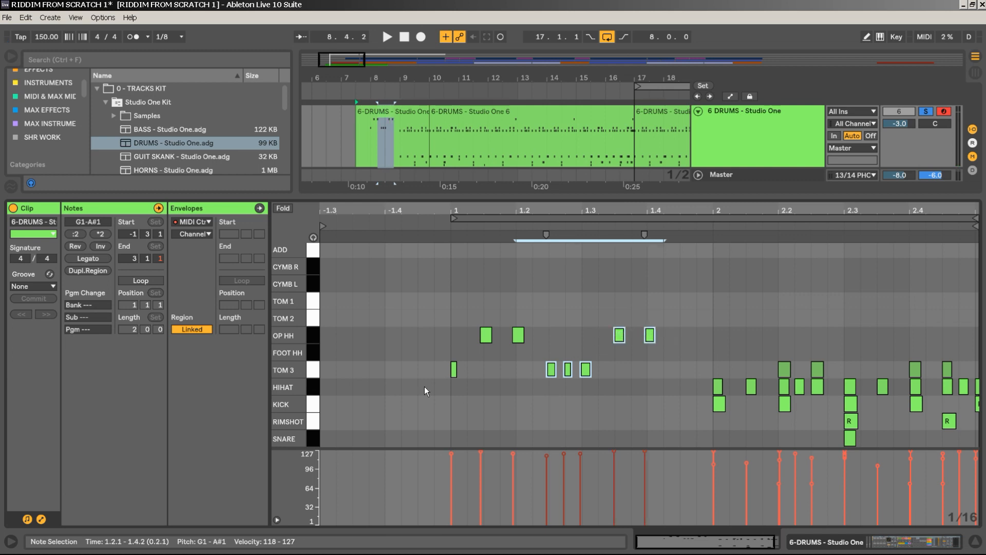
pyautogui.moveTo(522, 305); pyautogui.dragTo(388, 374)
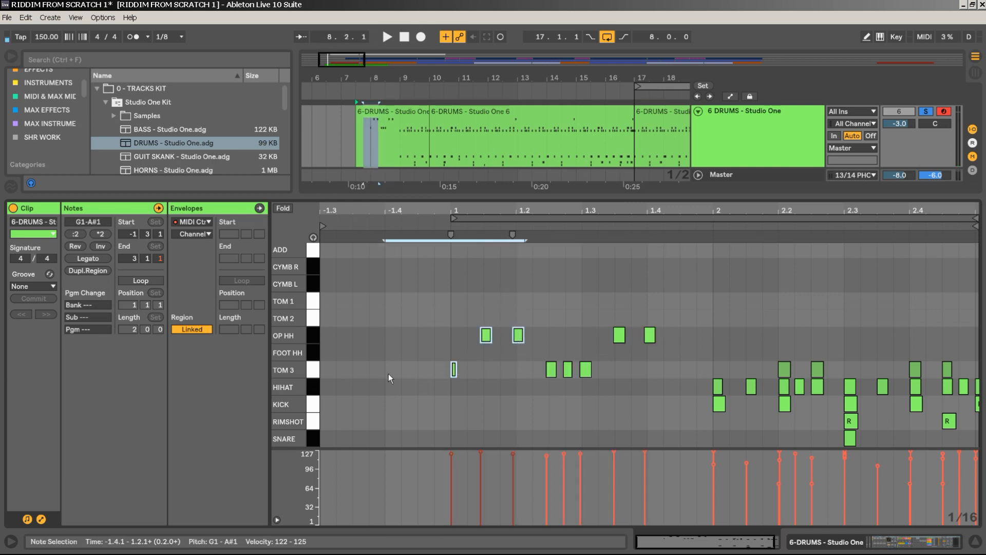
pyautogui.press('Delete')
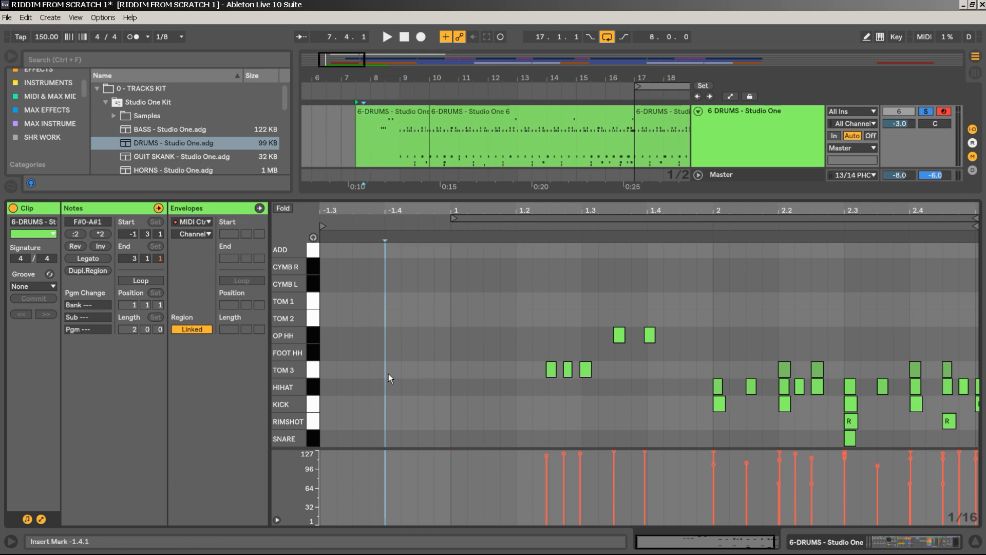
pyautogui.click(418, 376)
pyautogui.hotkey('ctrl', 'v')
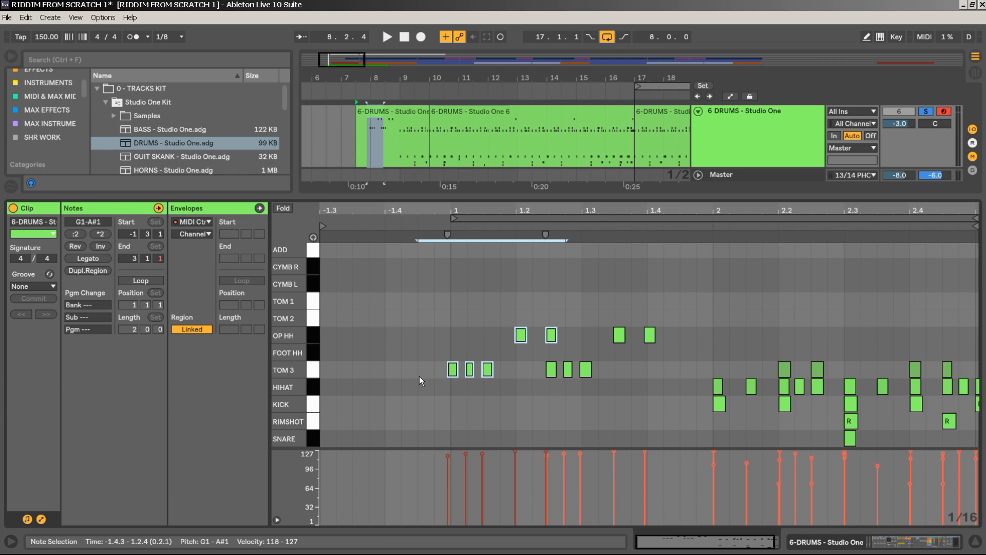
# Play the fill and nudge the pasted notes earlier until the first one falls on -1.4.3.
pyautogui.press('space')
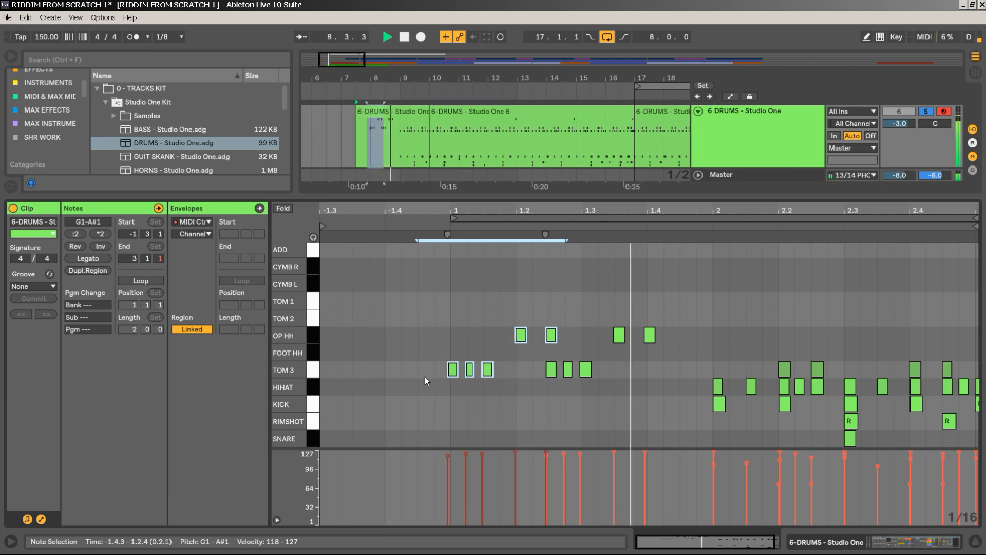
pyautogui.press('Left')
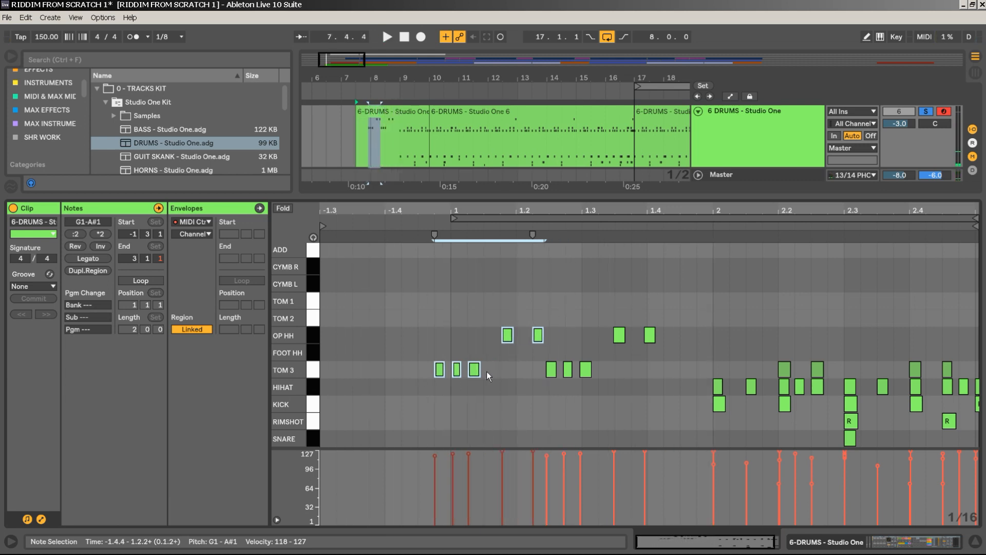
pyautogui.click(395, 225)
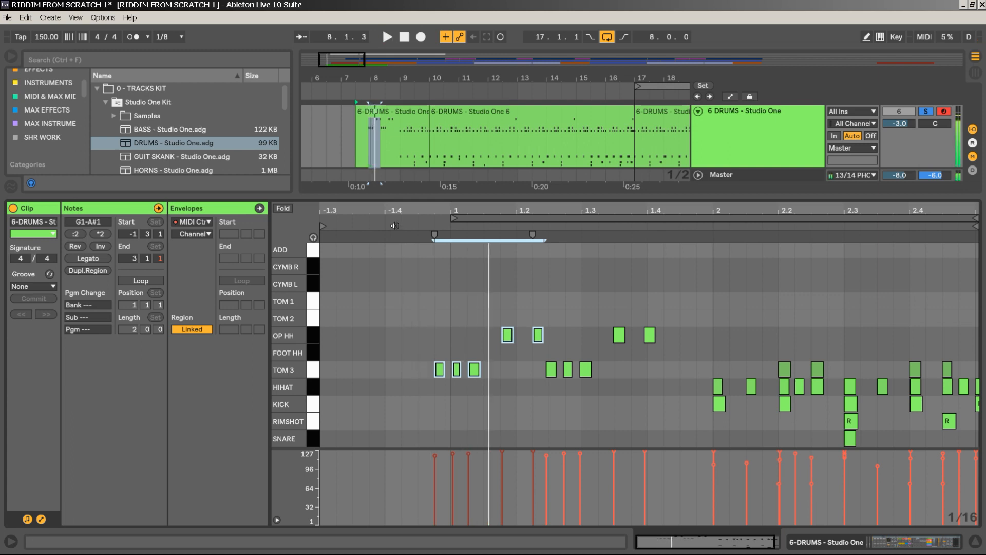
pyautogui.press('Left')
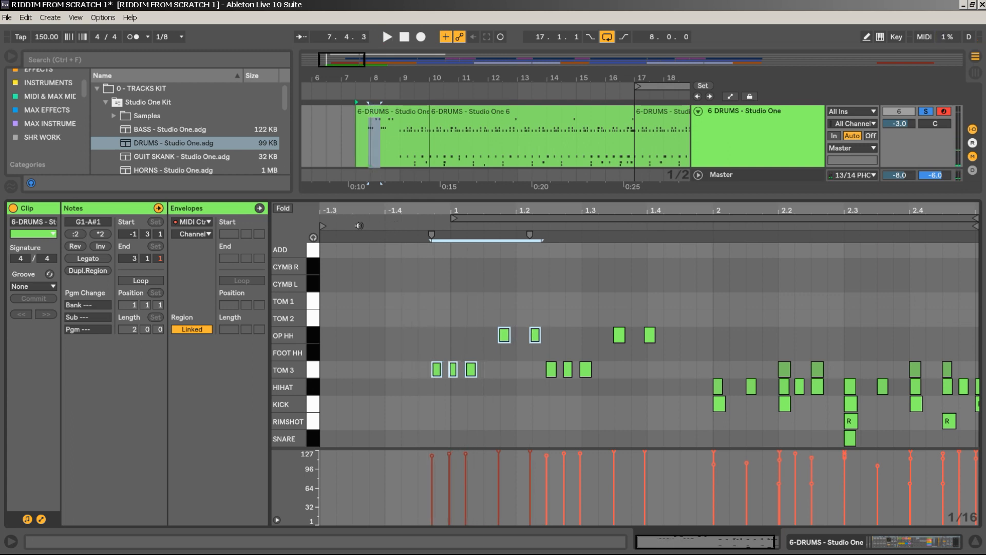
pyautogui.press('Left')
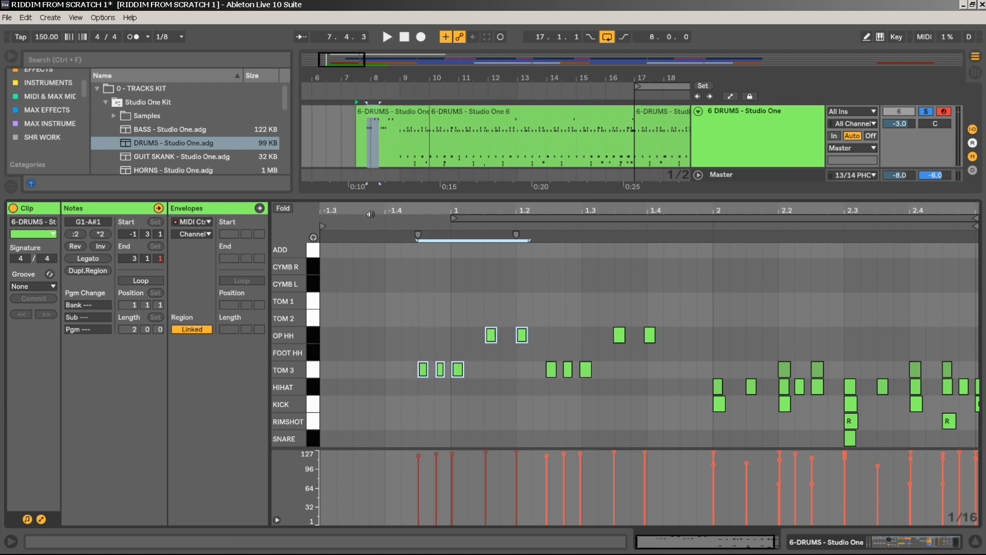
pyautogui.click(370, 224)
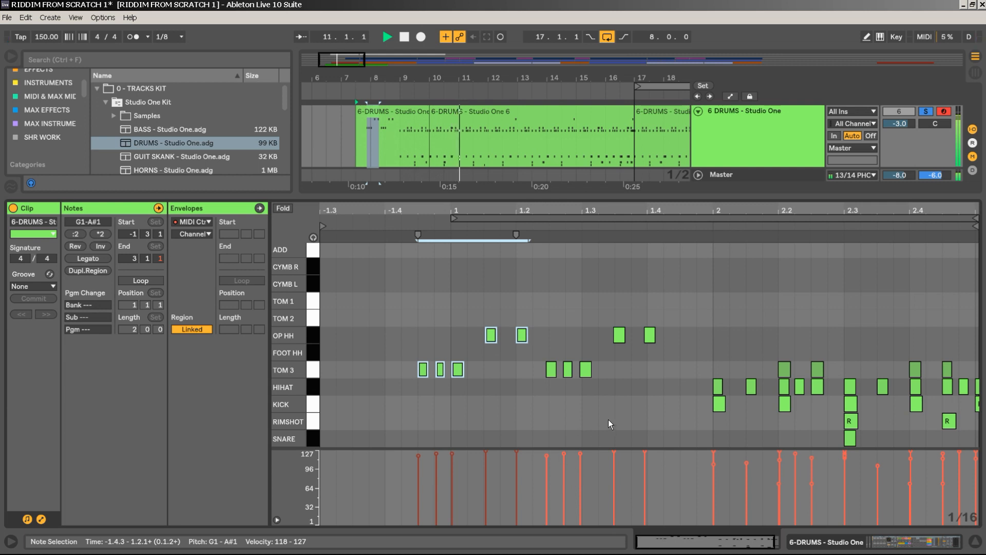
pyautogui.press('space')
# Quantize all the fill's TOM 3 and OP HH notes to the current grid with an amount of 56%, and play them.
pyautogui.moveTo(391, 286); pyautogui.dragTo(659, 414)
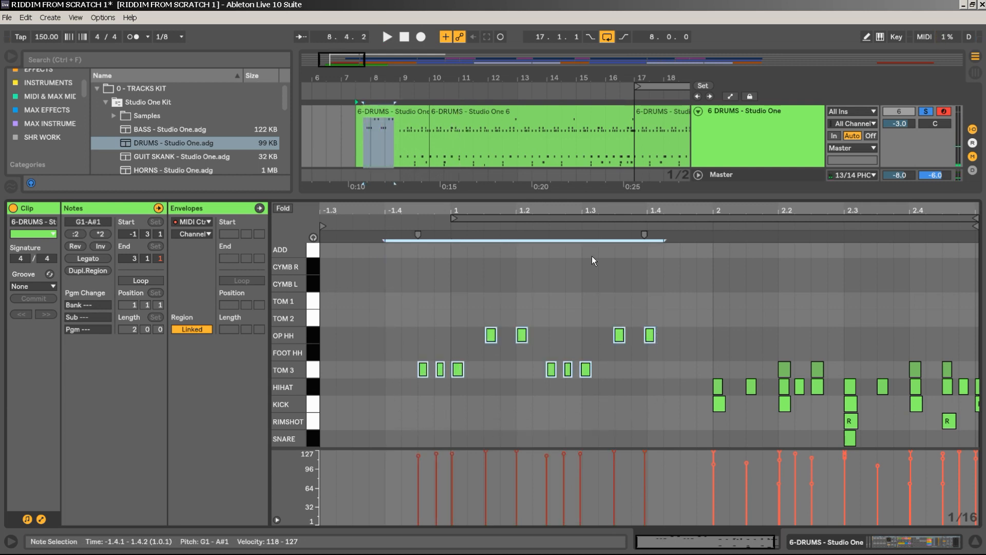
pyautogui.rightClick(590, 273)
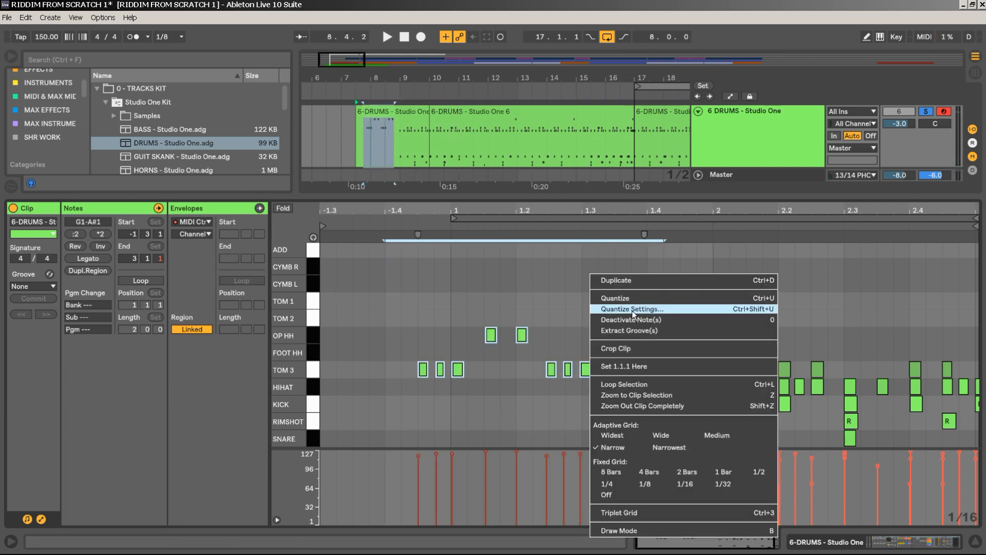
pyautogui.click(632, 309)
pyautogui.moveTo(554, 304); pyautogui.dragTo(555, 333)
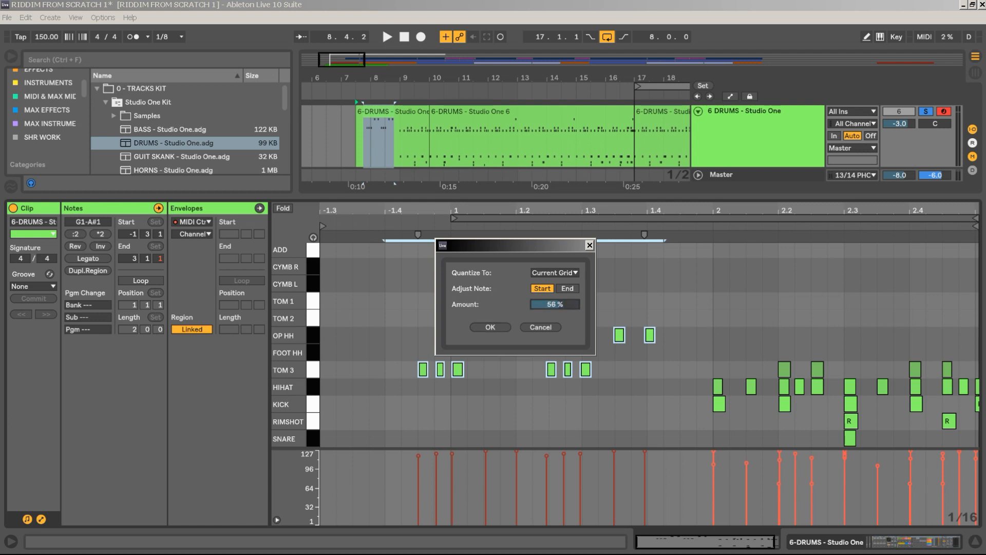
pyautogui.click(492, 327)
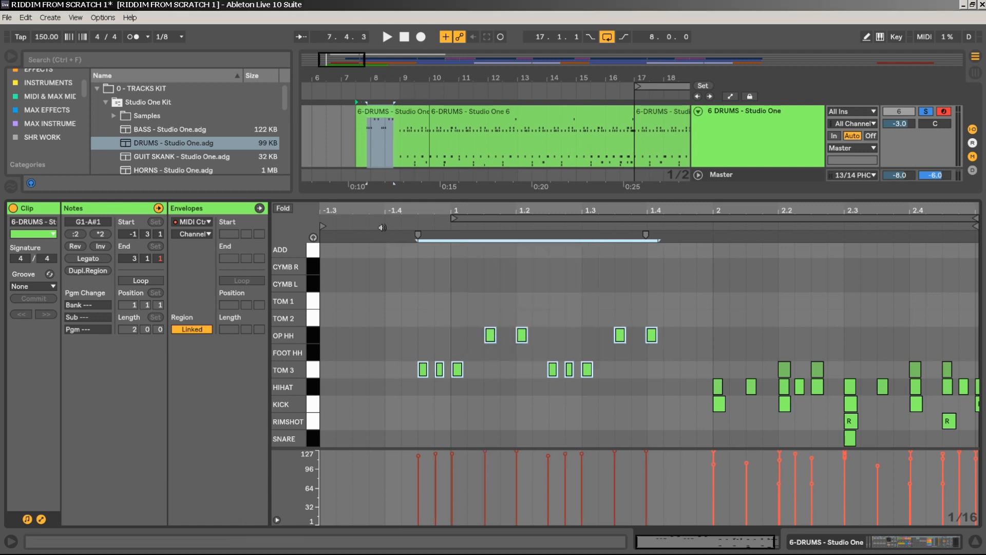
pyautogui.press('space')
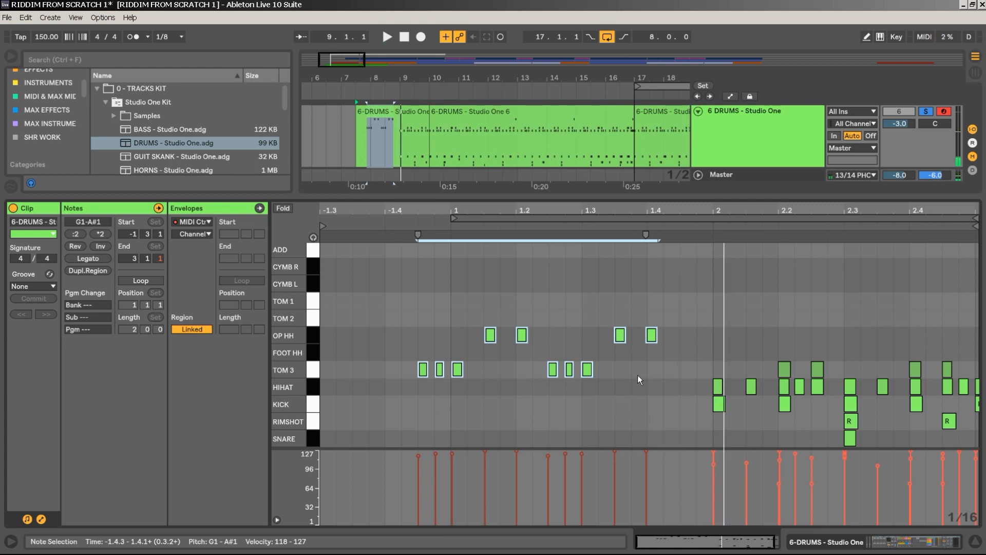
# Add a KICK note at 1.3.3 in the fill and turn on note preview to hear it.
pyautogui.click(610, 405)
pyautogui.doubleClick(621, 403)
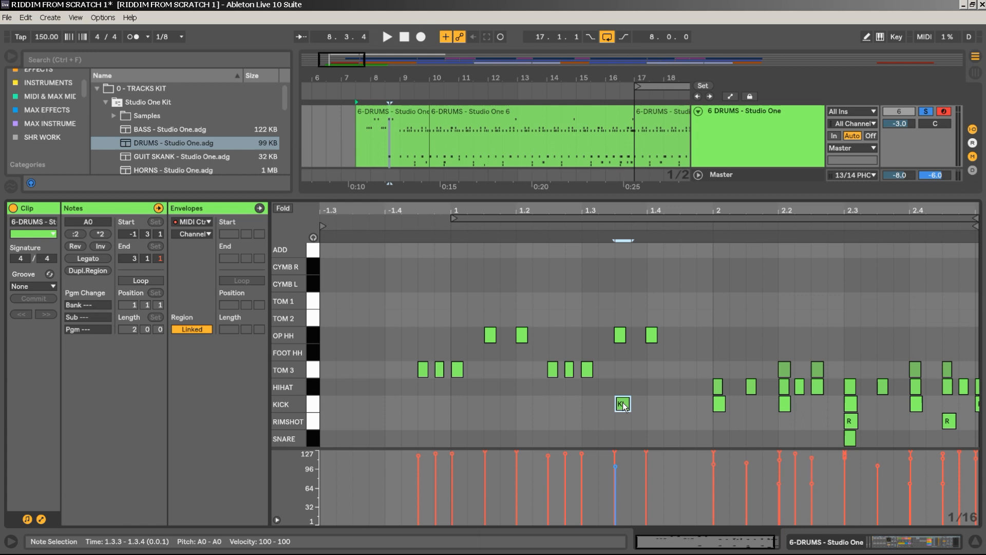
pyautogui.click(722, 404)
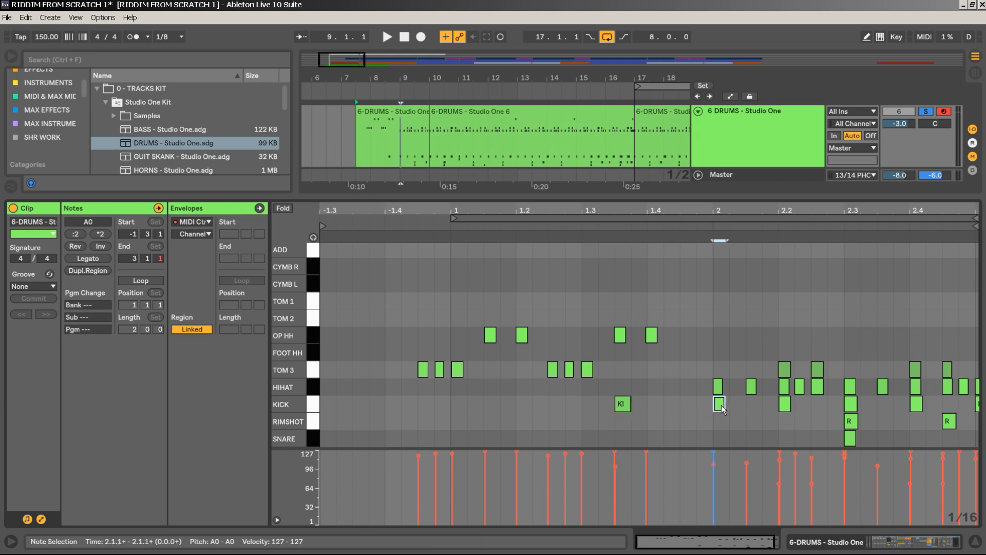
pyautogui.click(312, 238)
pyautogui.click(623, 404)
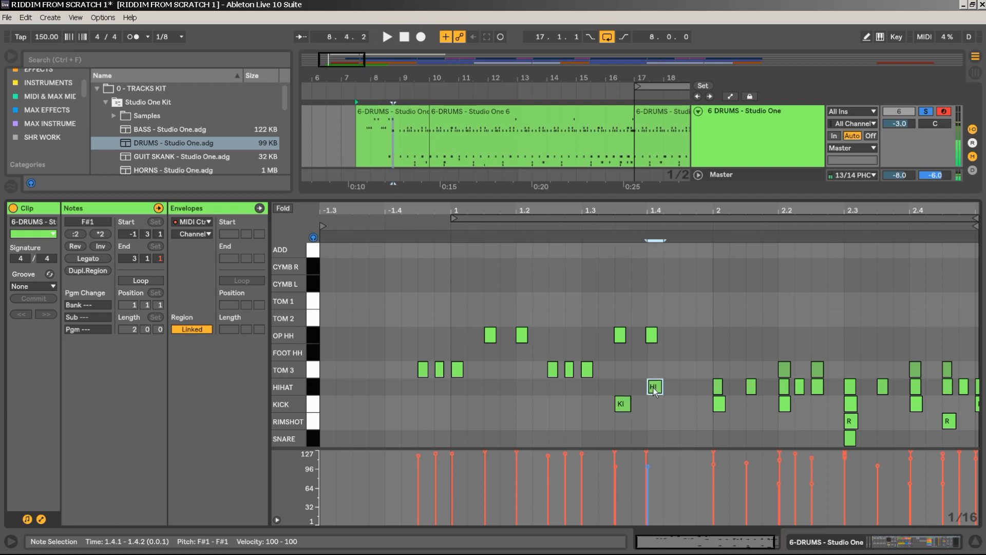
# Add a SNARE note at 1.4.1, move the OP HH note there to CYMB L, and play the fill.
pyautogui.doubleClick(654, 404)
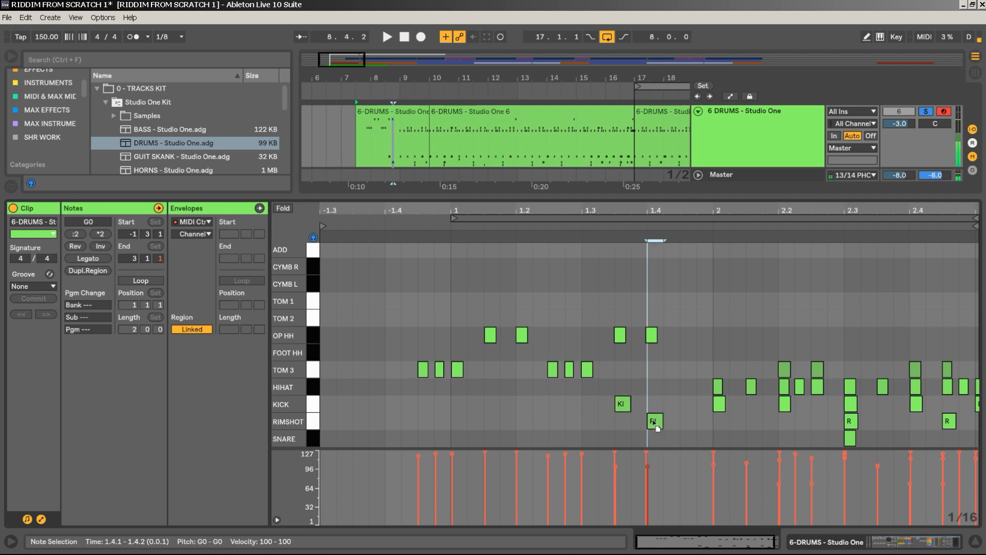
pyautogui.moveTo(650, 340); pyautogui.dragTo(652, 287)
pyautogui.press('space')
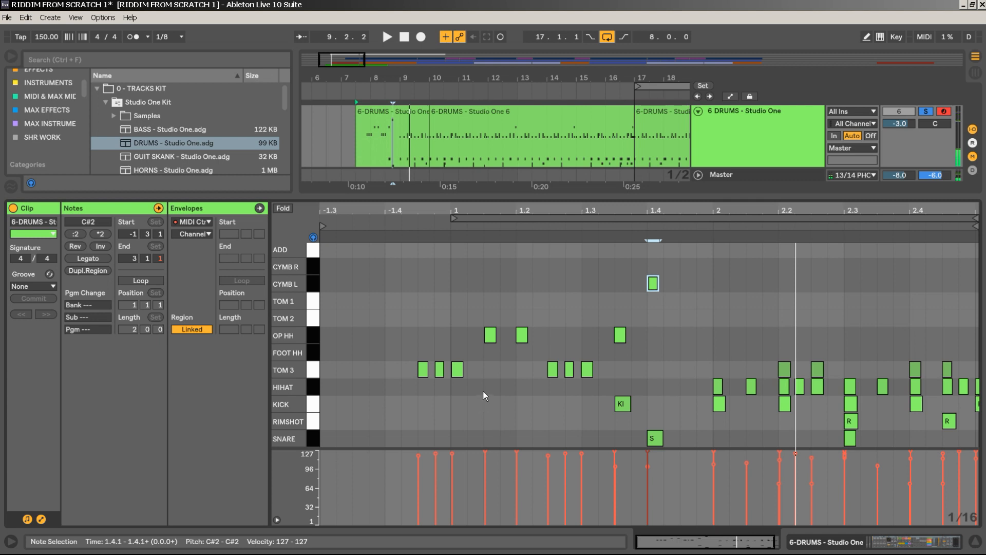
# Add KICK notes at 1.1.3 and 1.2.1 under the open hi-hats and play the fill.
pyautogui.doubleClick(488, 405)
pyautogui.doubleClick(522, 404)
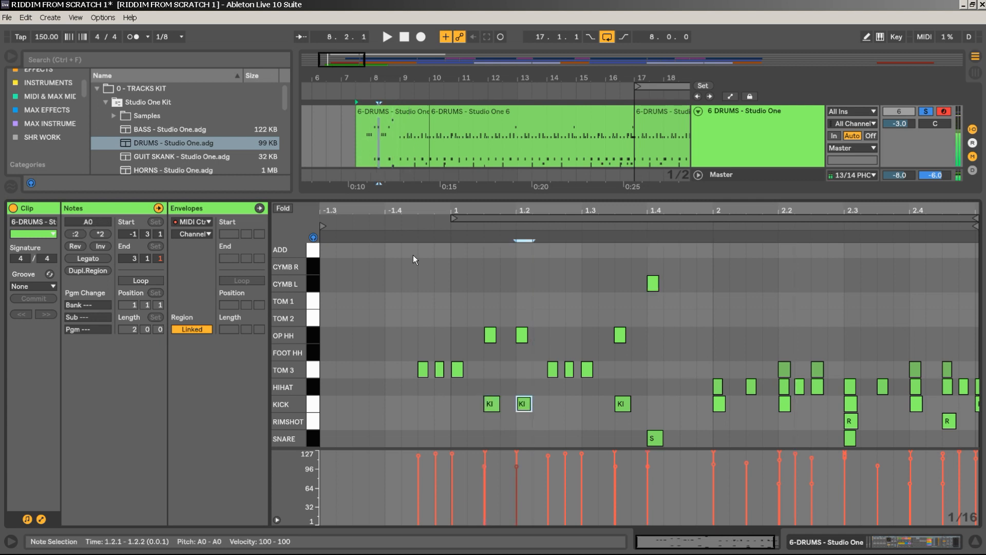
pyautogui.press('space')
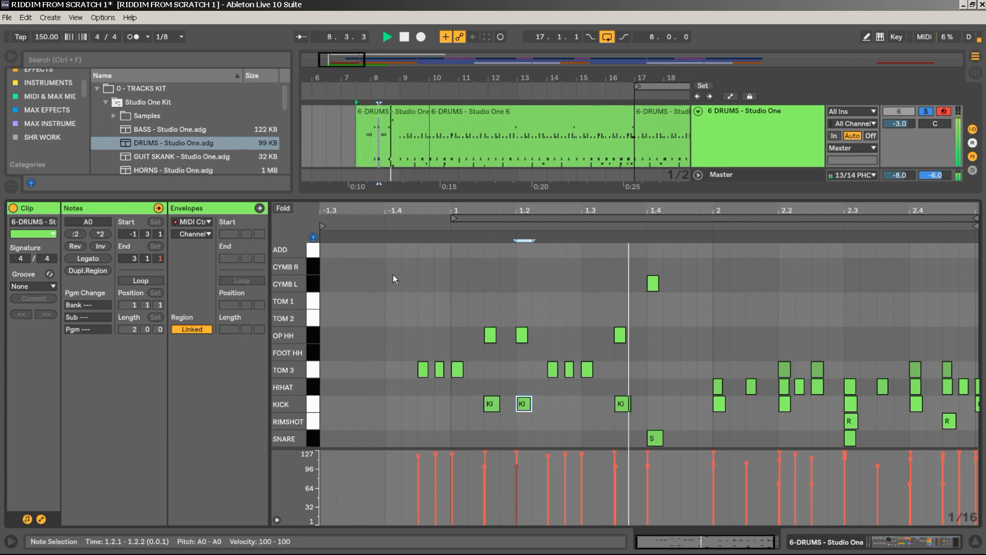
# Remove the KICK note at 1.1.3 from the fill and play it back from -1.4.1.
pyautogui.click(489, 403)
pyautogui.press('space')
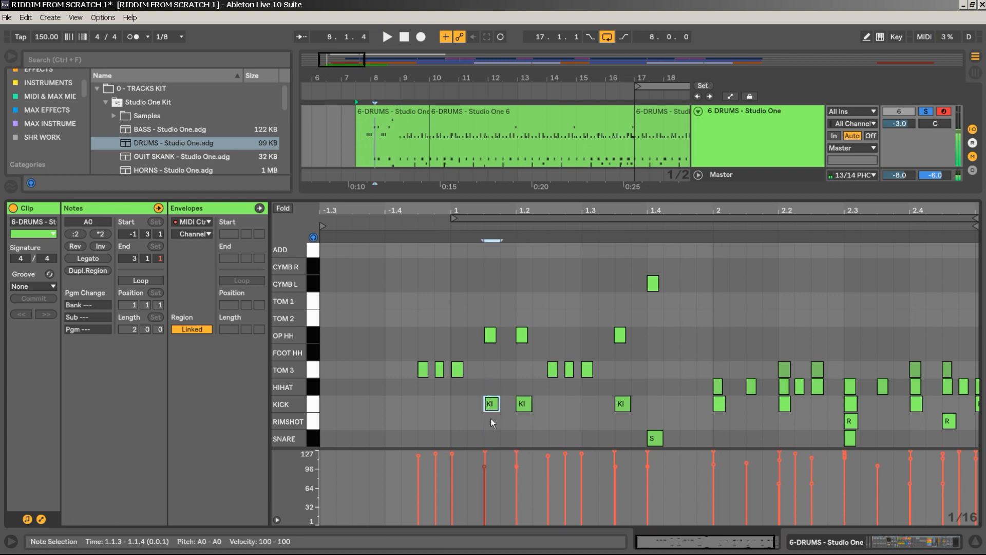
pyautogui.moveTo(491, 406); pyautogui.dragTo(392, 390)
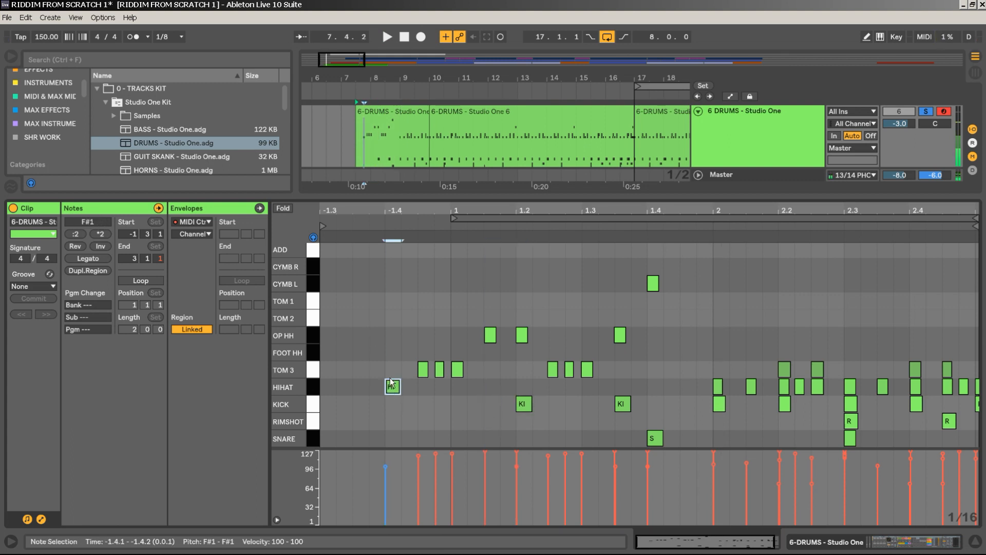
pyautogui.press('Delete')
pyautogui.click(393, 222)
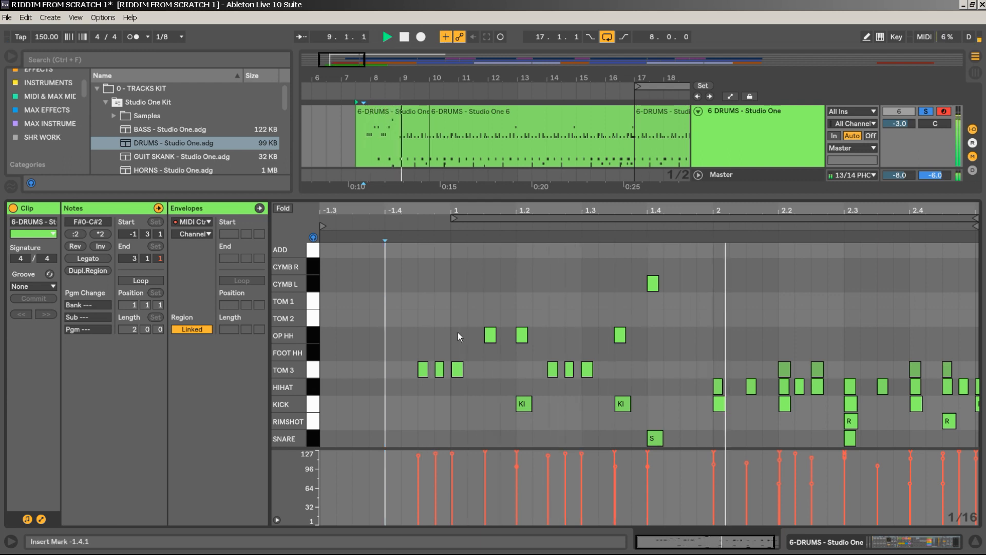
pyautogui.click(386, 221)
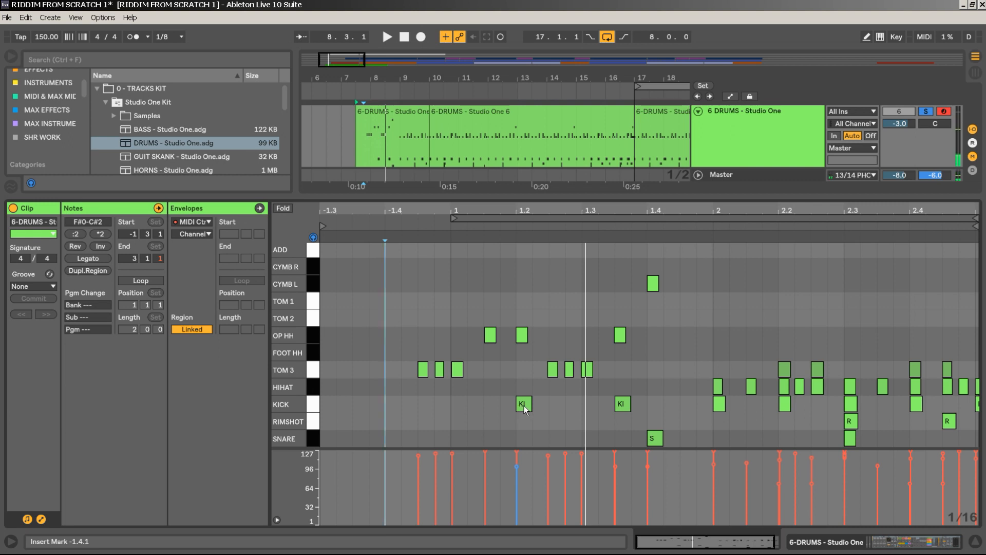
# Move the KICK note at 1.2.1 to 1.1.3 and delete the OP HH note at 1.2.1.
pyautogui.moveTo(524, 405); pyautogui.dragTo(487, 406)
pyautogui.click(522, 335)
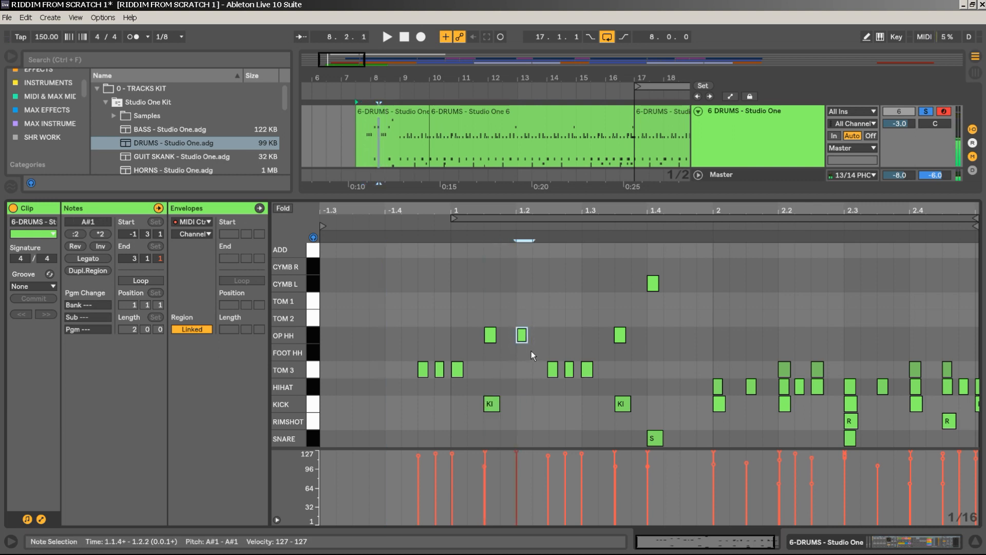
pyautogui.press('Delete')
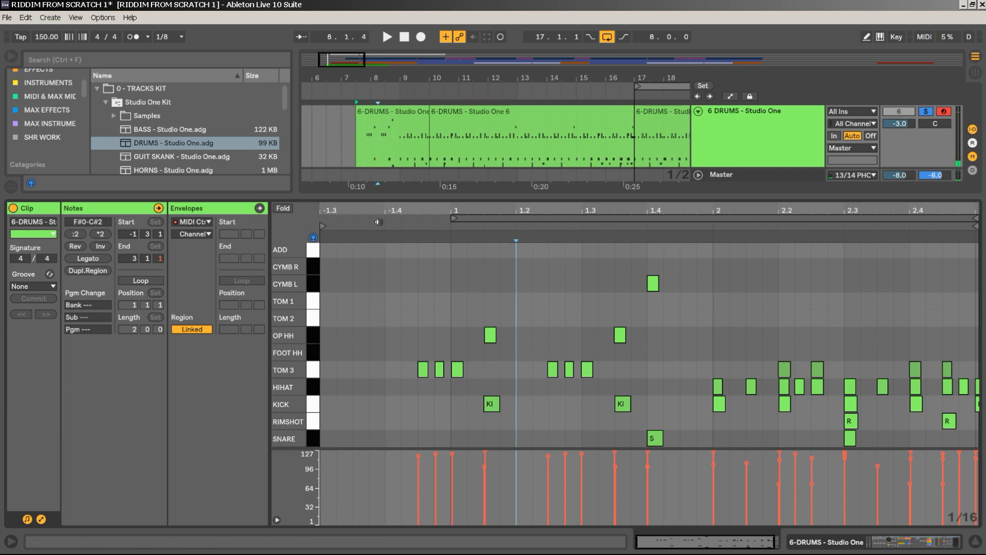
# Play the fill and add a KICK note at 1.4.1, aligned with the SNARE and CYMB L notes.
pyautogui.click(378, 221)
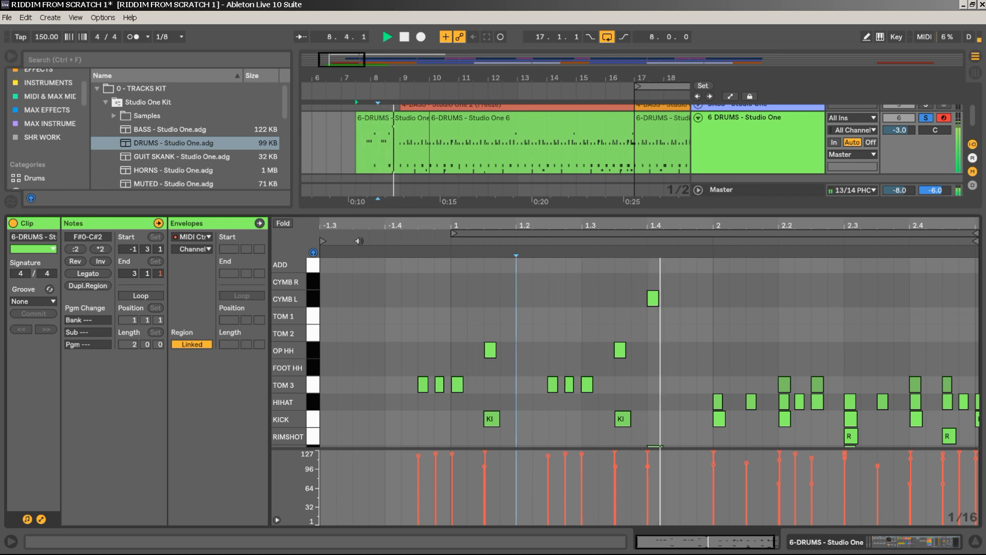
pyautogui.press('space')
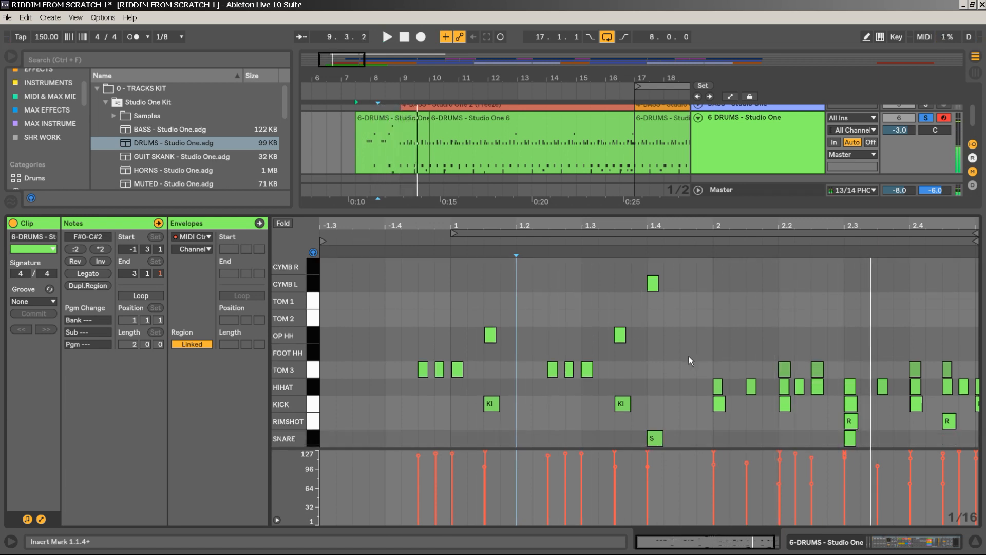
pyautogui.click(655, 438)
pyautogui.moveTo(658, 441); pyautogui.dragTo(658, 404)
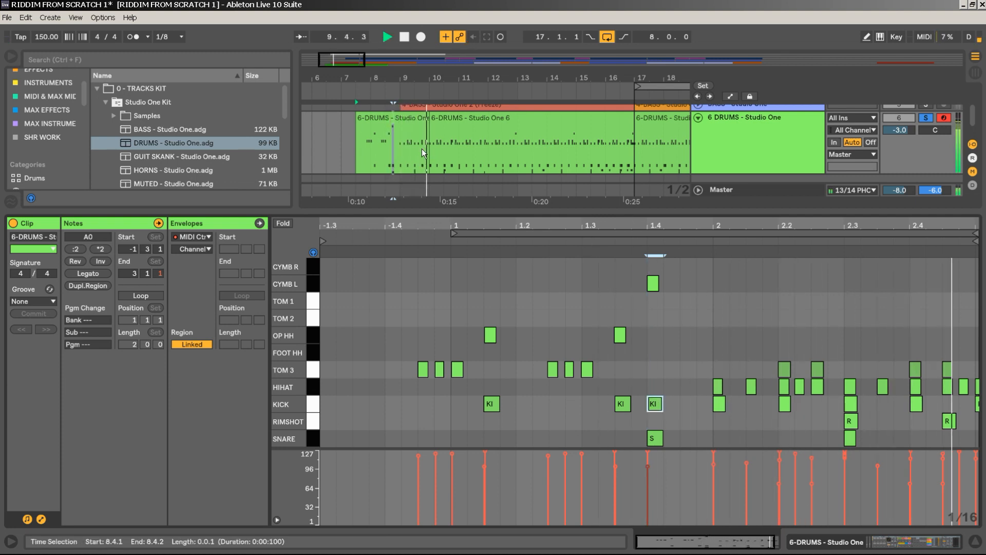
# Extend the start of the intro's main drum clip back to 9.1.1 and enlarge the arrangement area.
pyautogui.moveTo(431, 119); pyautogui.dragTo(400, 128)
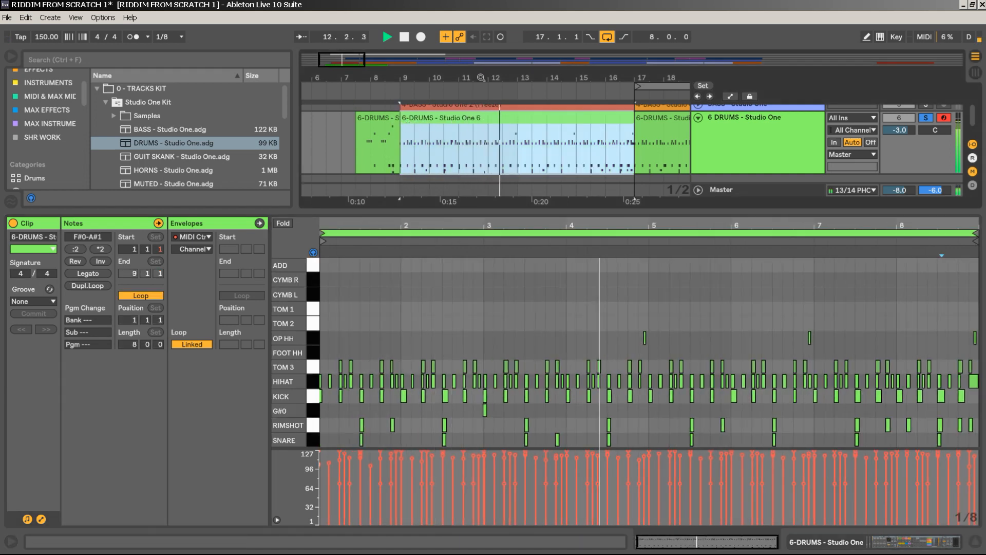
pyautogui.moveTo(481, 78); pyautogui.dragTo(452, 42)
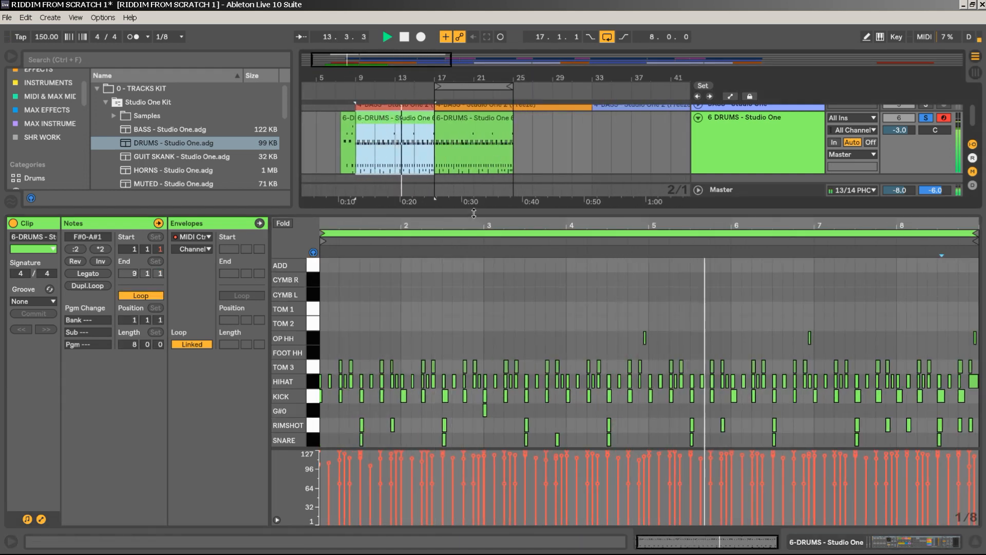
pyautogui.moveTo(474, 213); pyautogui.dragTo(474, 359)
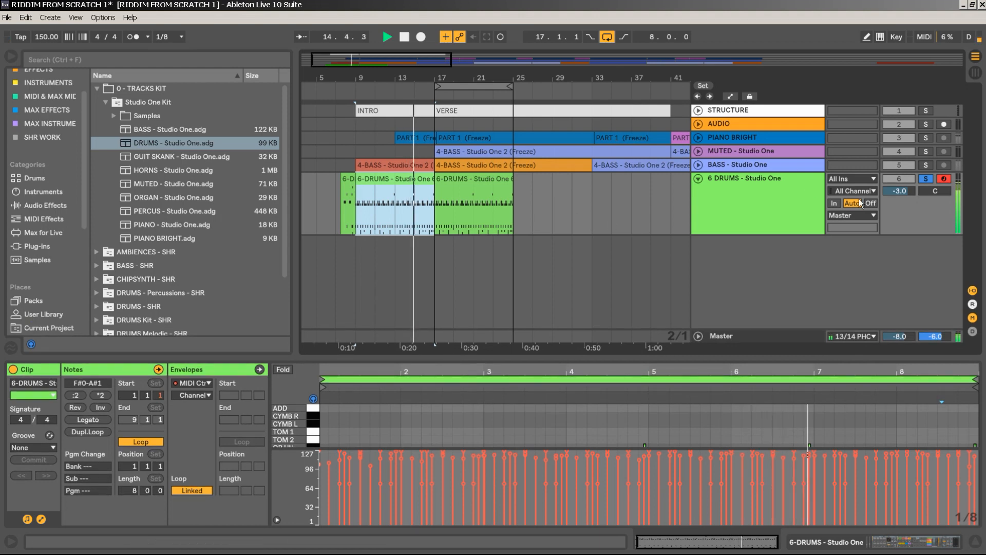
# Play from before the intro with the DRUMS track unsoloed and set the BASS track volume to -5.7 dB.
pyautogui.click(330, 90)
pyautogui.click(927, 179)
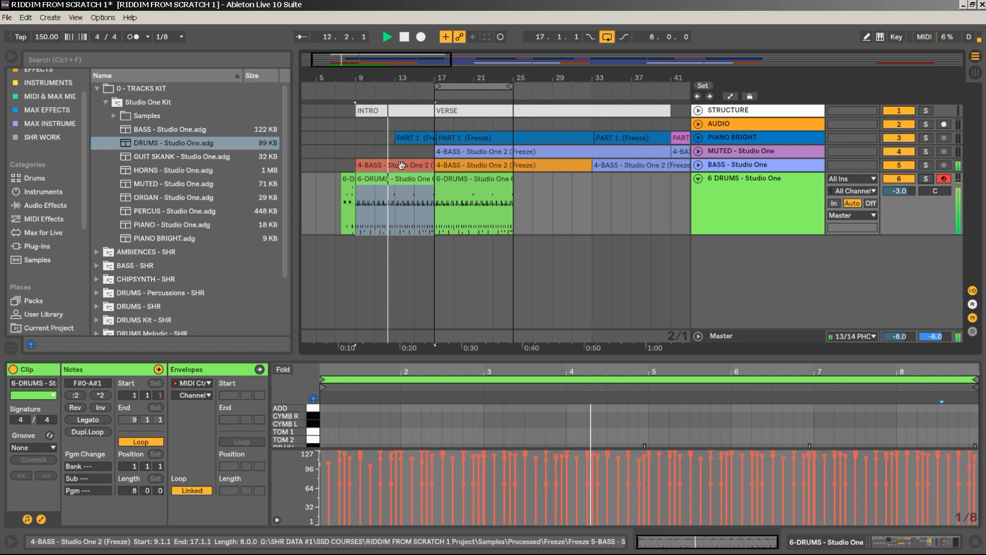
pyautogui.click(700, 167)
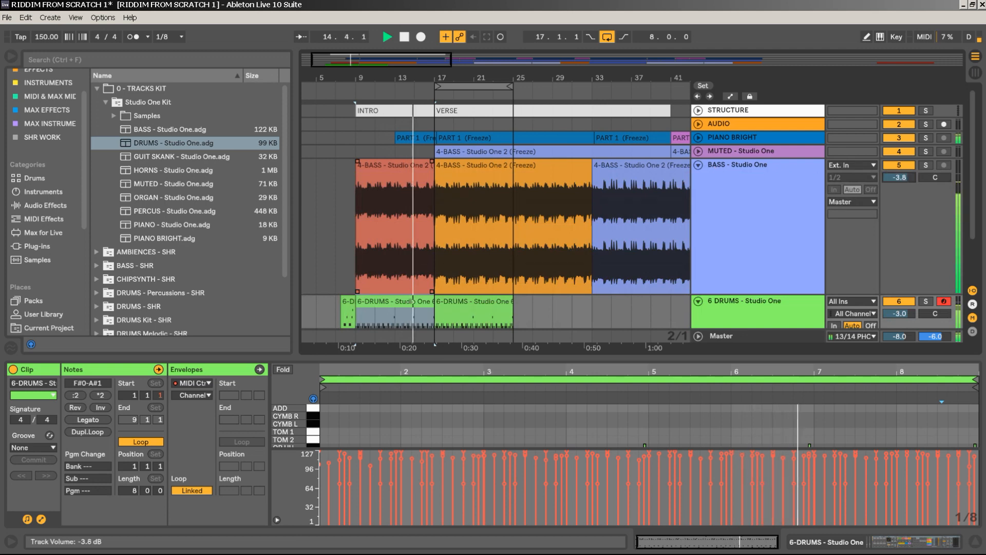
pyautogui.moveTo(899, 178); pyautogui.dragTo(899, 184)
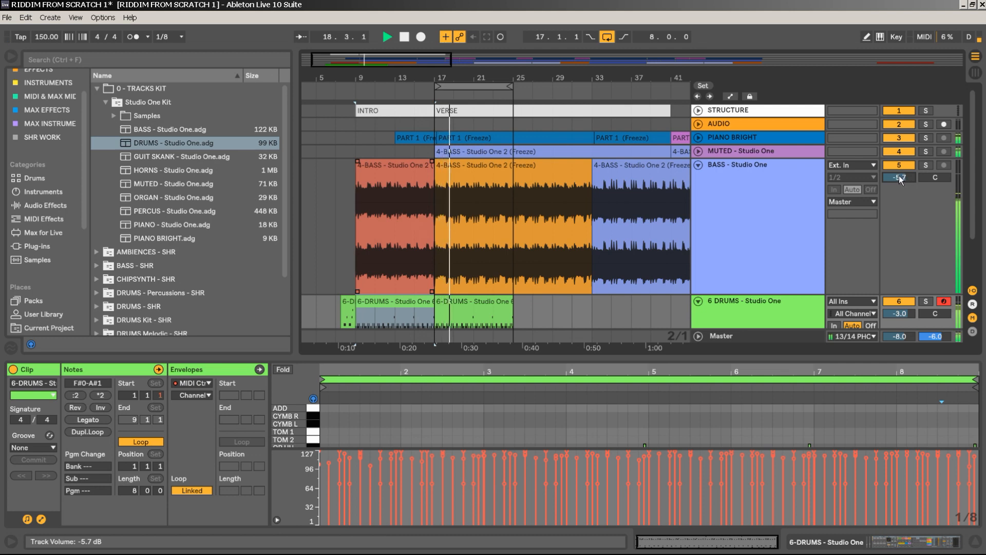
# Deactivate the intro's bass clip at 9.1.1 and play from just before the intro.
pyautogui.click(396, 176)
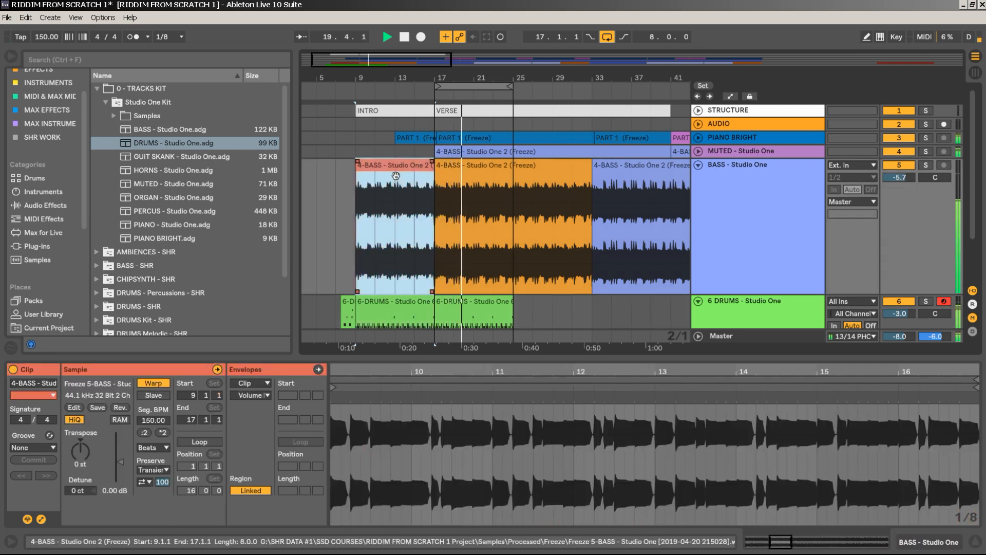
pyautogui.press('0')
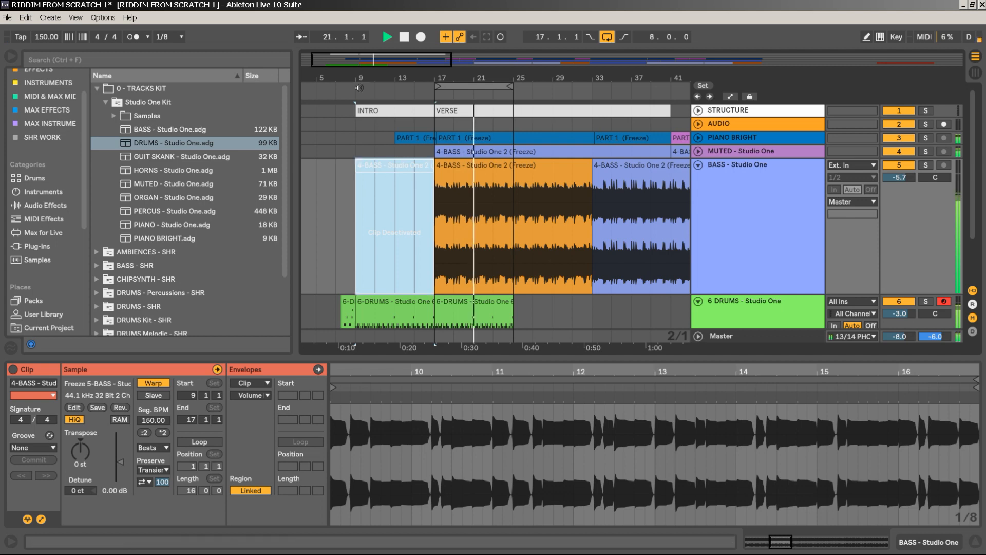
pyautogui.click(339, 92)
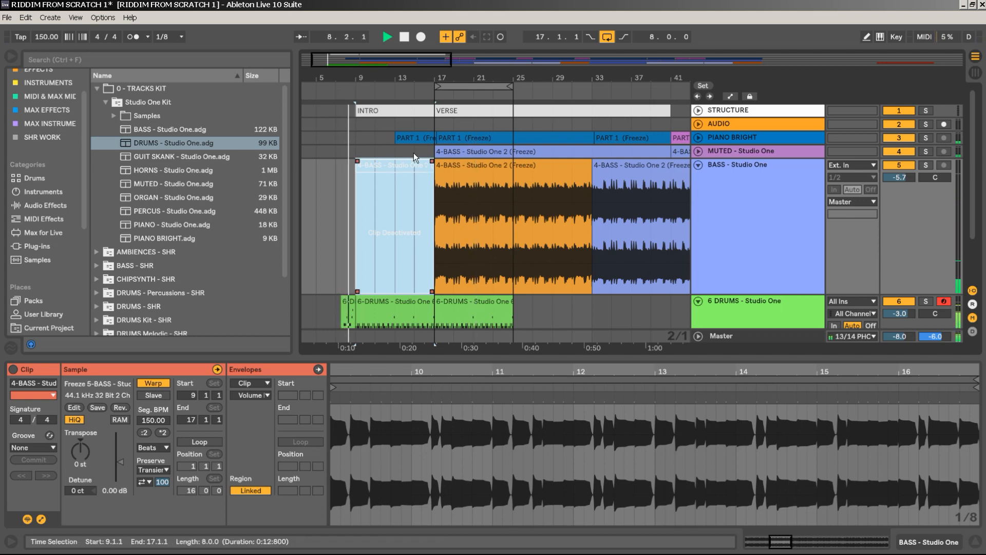
# Extend the start of the intro's PART 1 piano clip back to 9.1.1 and expand the PIANO BRIGHT track.
pyautogui.moveTo(396, 137); pyautogui.dragTo(356, 136)
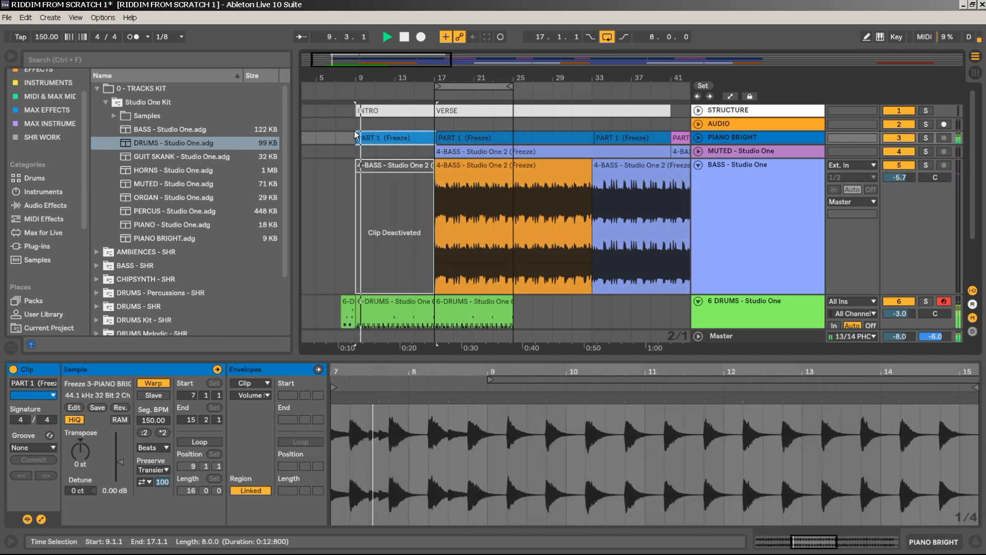
pyautogui.click(699, 138)
pyautogui.press('+')
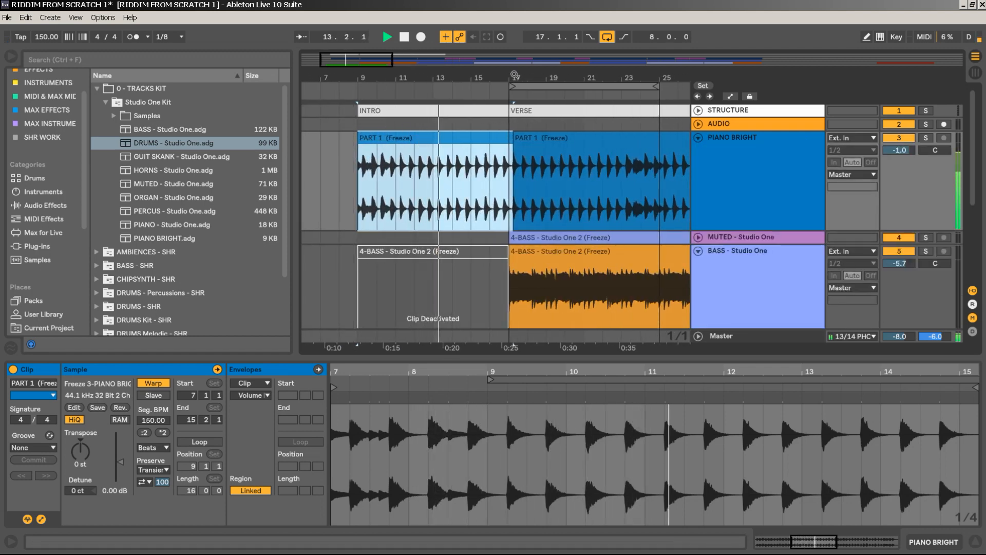
# Copy the four-bar PART 2 piano clip to 9.1.1, try extending it to 17.1.1, and undo the extension.
pyautogui.moveTo(515, 76); pyautogui.dragTo(512, 41)
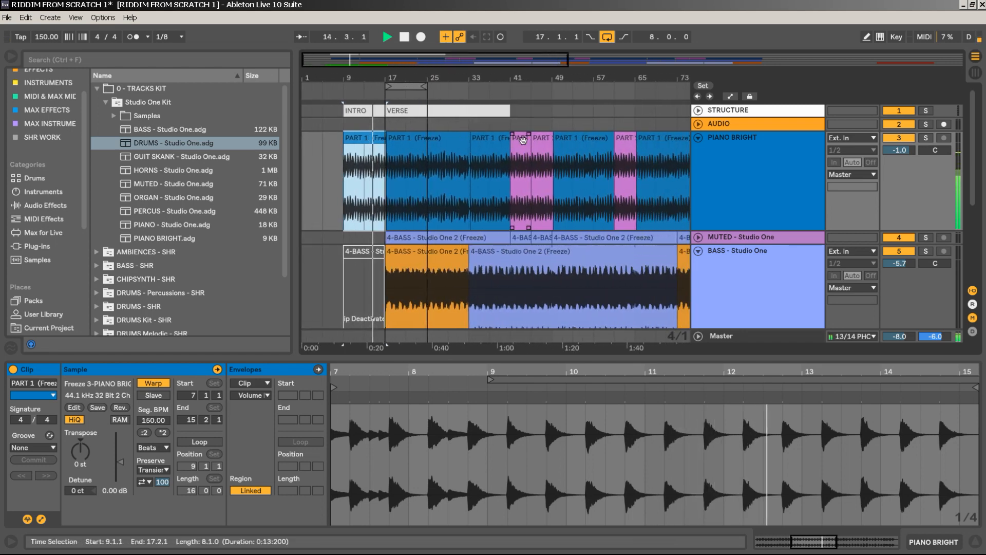
pyautogui.moveTo(520, 137); pyautogui.dragTo(377, 146)
pyautogui.press('space')
pyautogui.press('space')
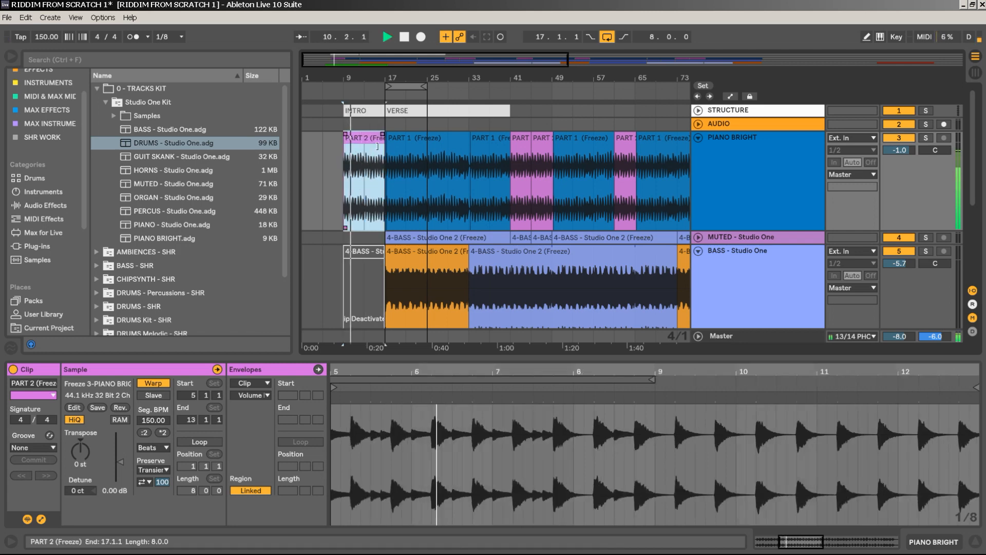
pyautogui.hotkey('ctrl', 'z')
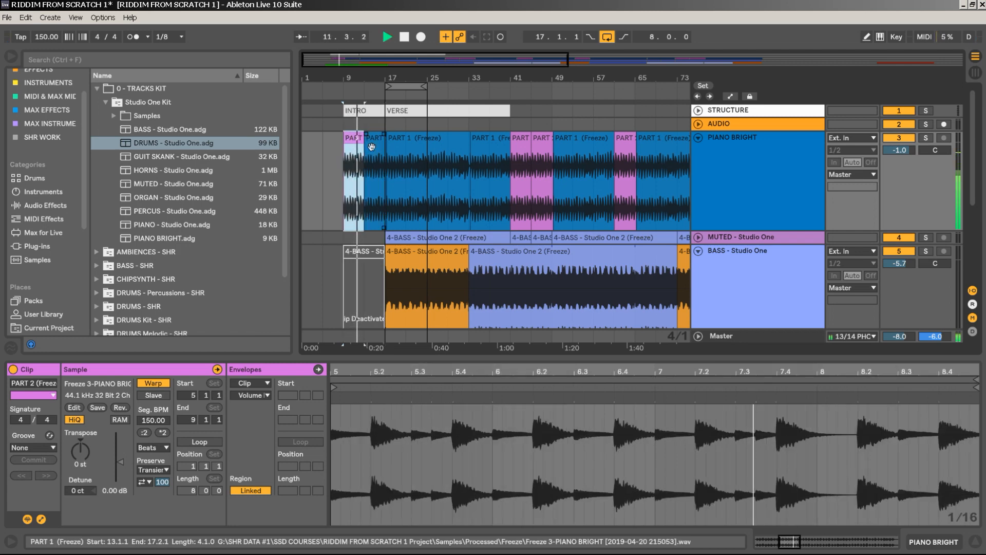
# Place a second PART 2 piano clip at 13.1.1 in the intro and extend its end to 17.2.1.
pyautogui.click(356, 110)
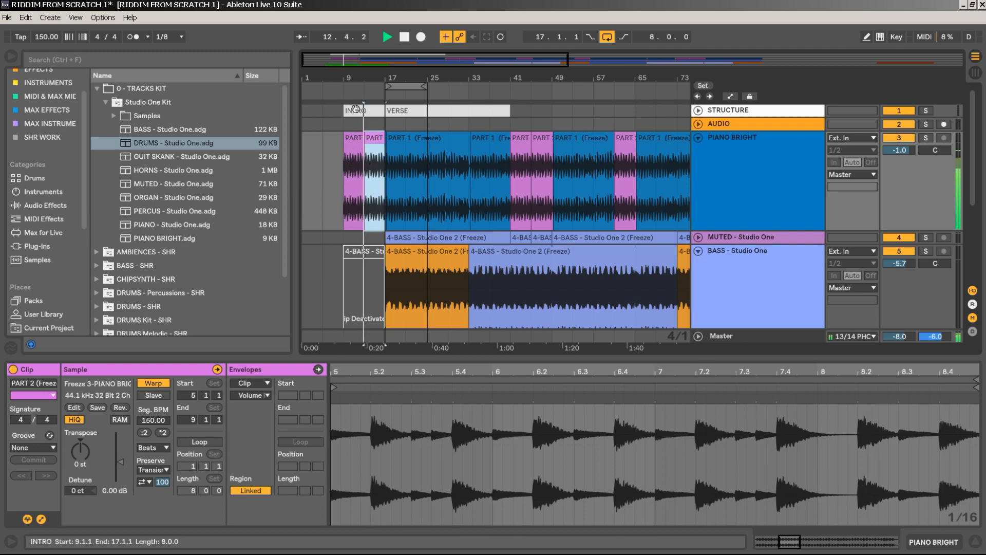
pyautogui.click(368, 144)
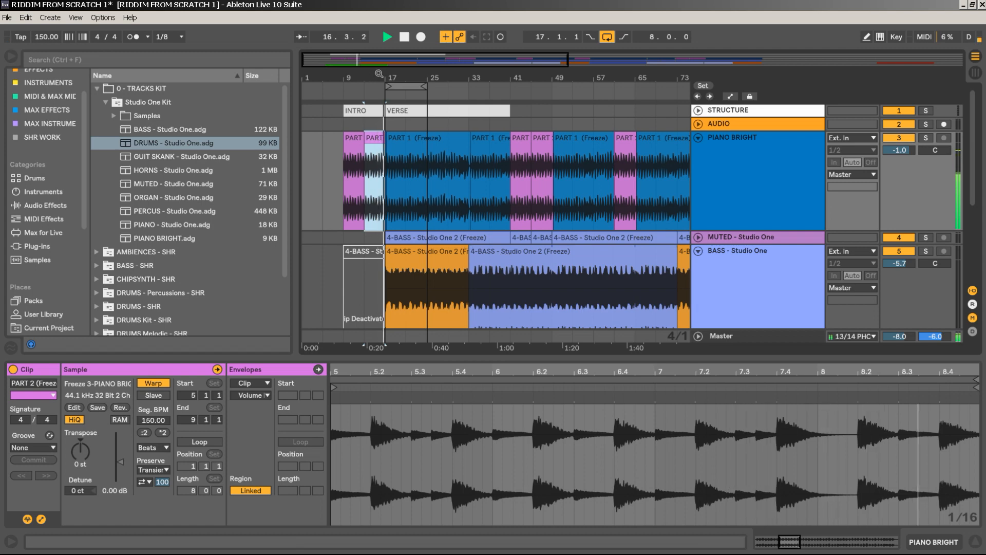
pyautogui.moveTo(379, 74); pyautogui.dragTo(380, 135)
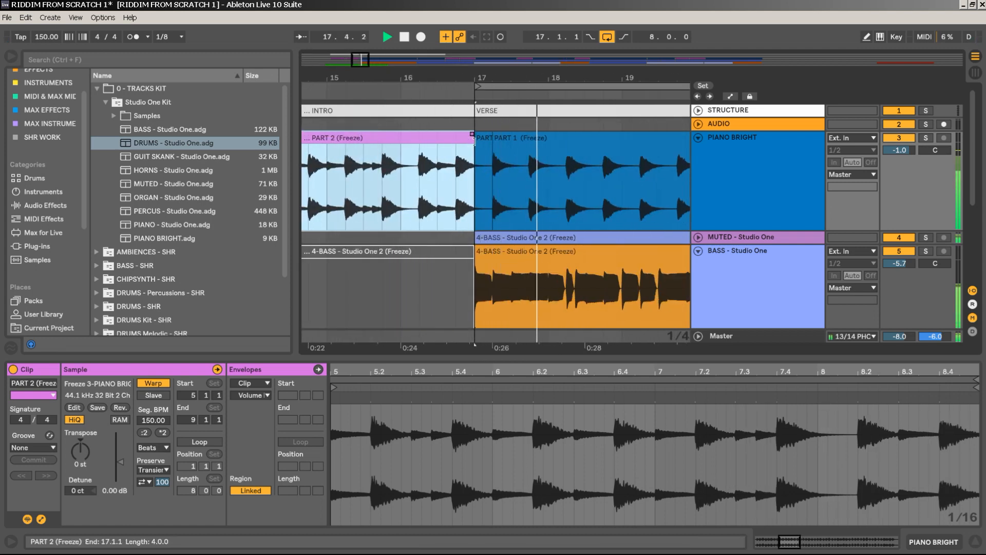
pyautogui.moveTo(474, 141); pyautogui.dragTo(493, 141)
pyautogui.moveTo(483, 78); pyautogui.dragTo(357, 78)
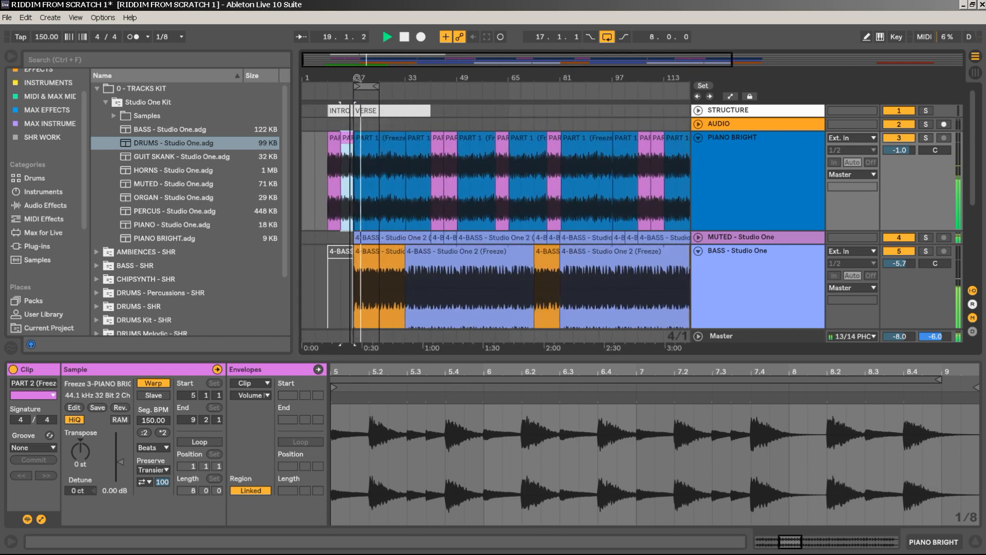
# Select all clips on the MUTED track and set their clip gain to 1.94 dB.
pyautogui.click(698, 237)
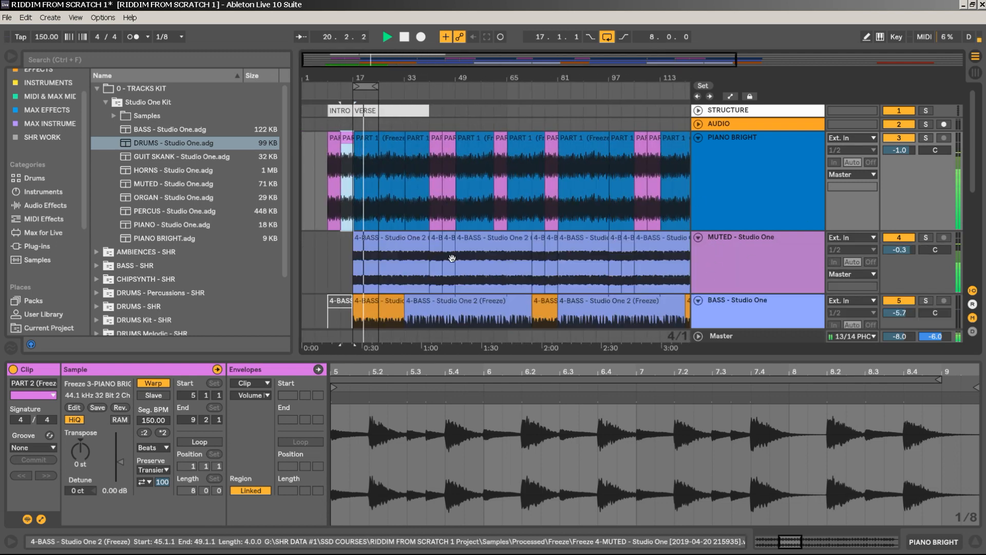
pyautogui.click(371, 250)
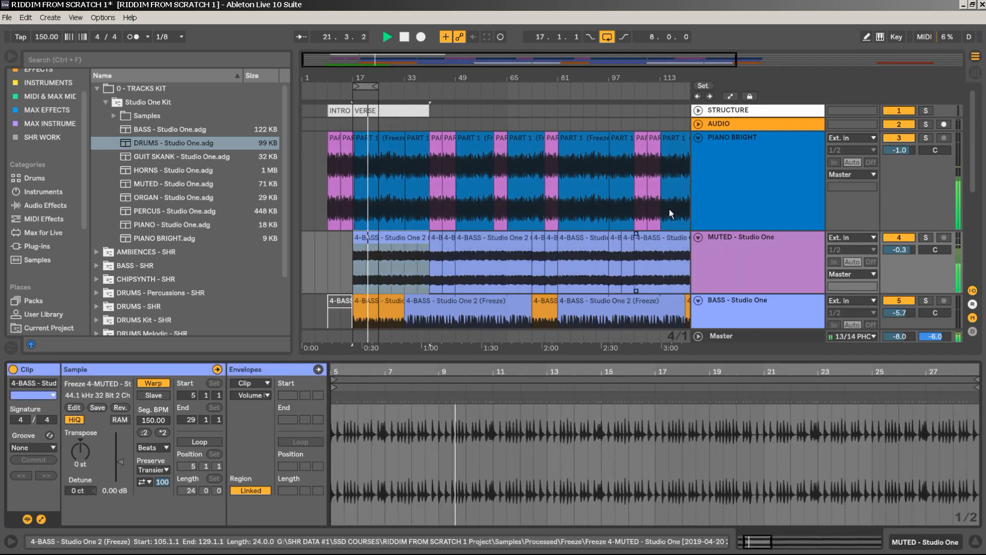
pyautogui.moveTo(638, 58); pyautogui.dragTo(616, 48)
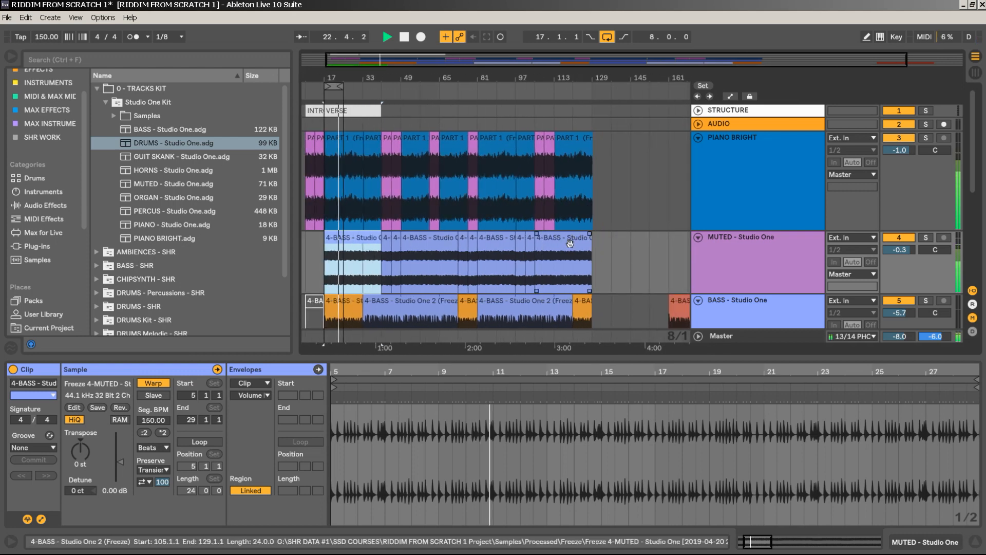
pyautogui.keyDown('shift'); pyautogui.click(569, 243); pyautogui.keyUp('shift')
pyautogui.moveTo(121, 464); pyautogui.dragTo(121, 458)
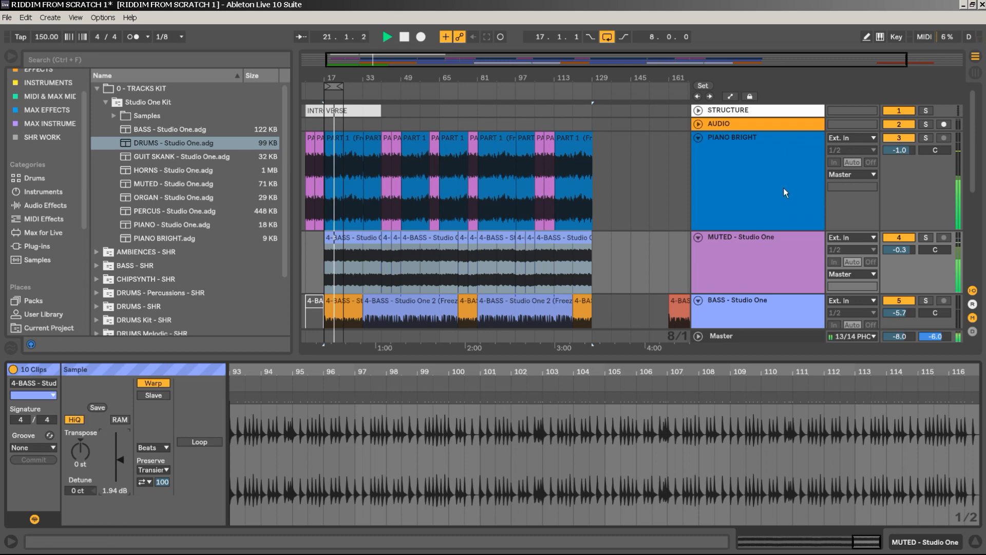
# Set the PIANO BRIGHT track volume to -1.8 dB and collapse all tracks.
pyautogui.moveTo(900, 153); pyautogui.dragTo(900, 157)
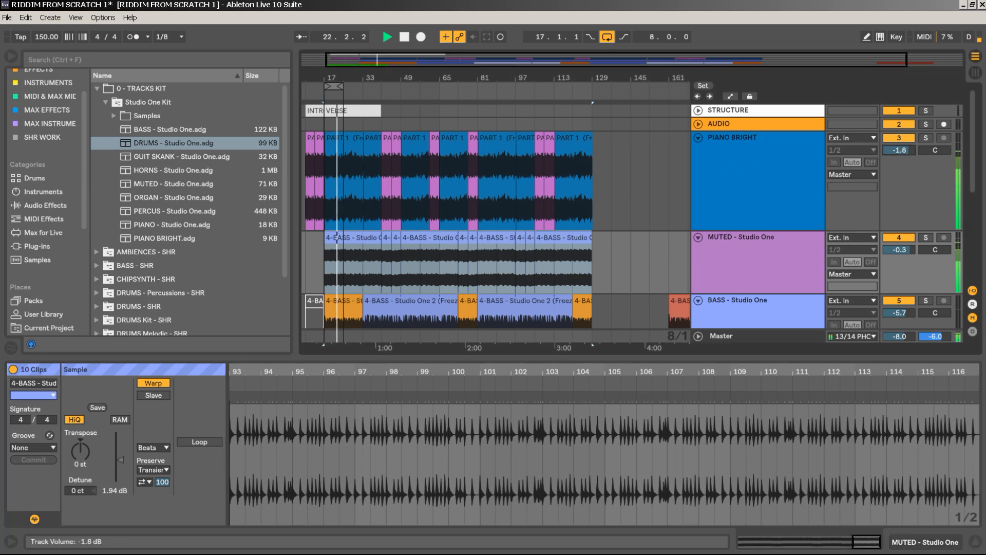
pyautogui.click(699, 138)
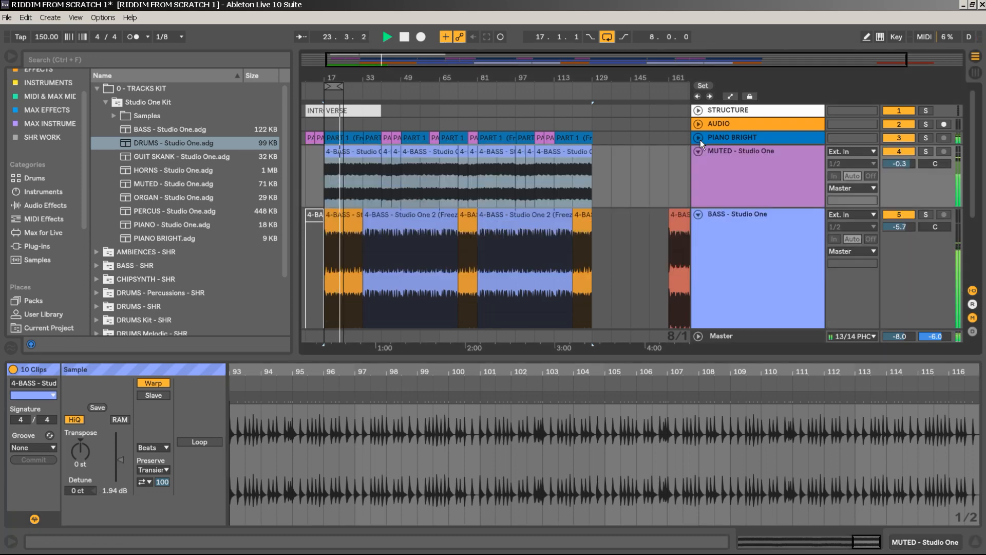
pyautogui.keyDown('alt'); pyautogui.click(701, 154); pyautogui.keyUp('alt')
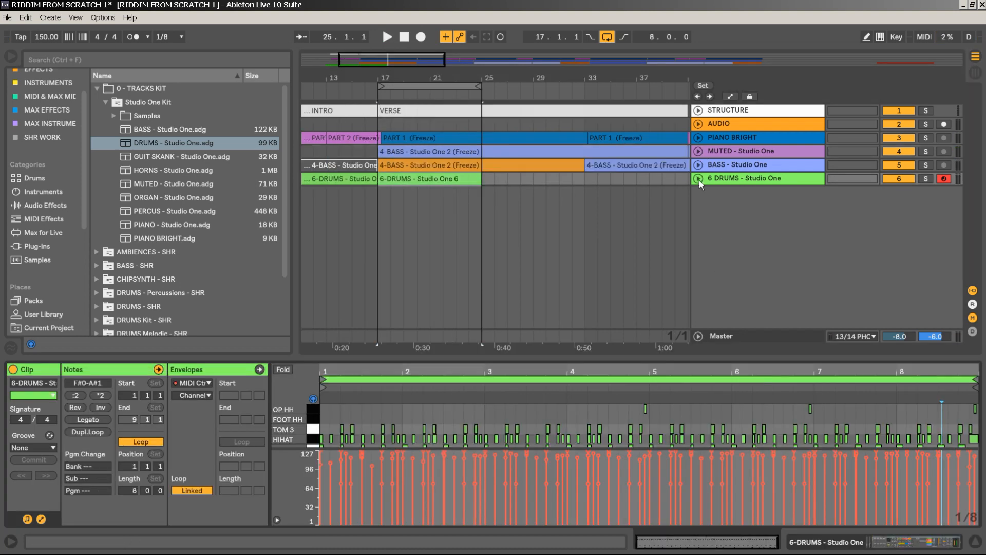
# Expand the DRUMS track, enlarge the arrangement area, and play the fill clip leading into the intro.
pyautogui.click(698, 179)
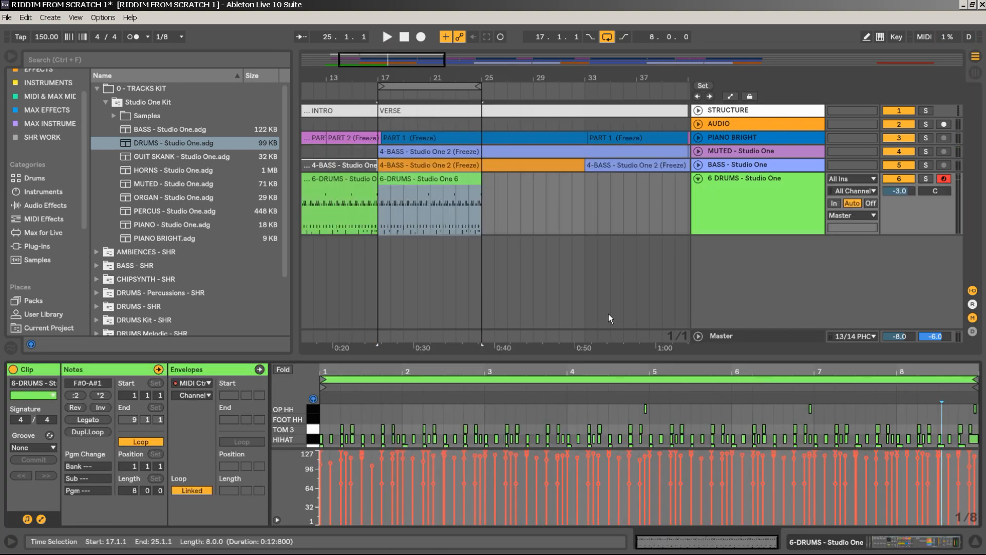
pyautogui.moveTo(398, 358); pyautogui.dragTo(402, 422)
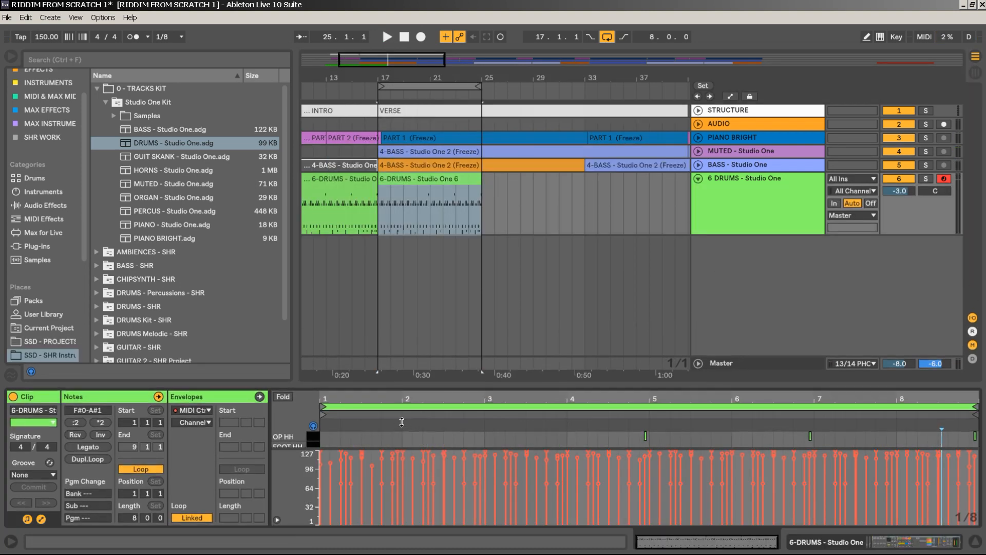
pyautogui.moveTo(310, 77); pyautogui.dragTo(424, 78)
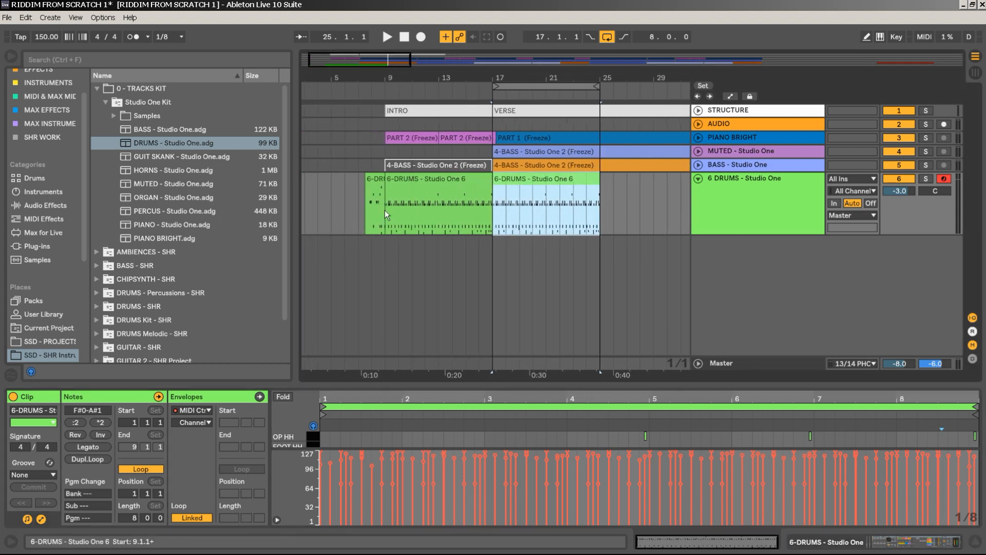
pyautogui.click(372, 183)
pyautogui.press('space')
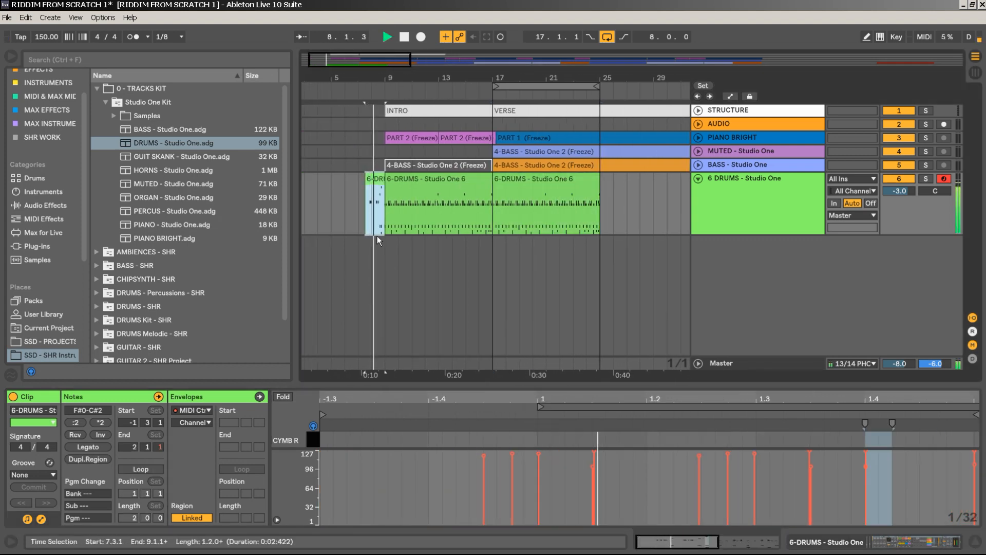
pyautogui.press('space')
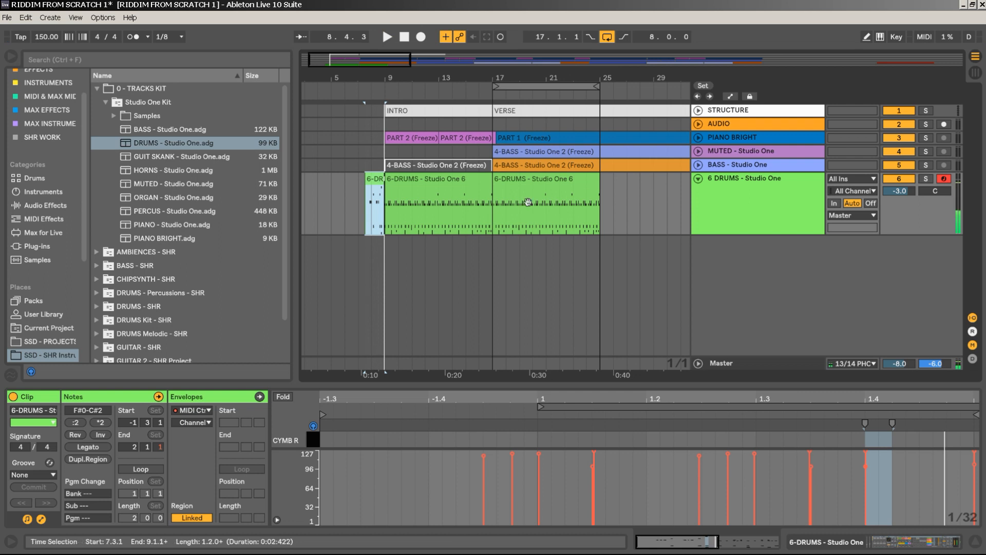
# Extend the looped drum clip in the verse so it ends at 129.1.1, where the piano arrangement ends.
pyautogui.press('-')
pyautogui.moveTo(453, 78); pyautogui.dragTo(365, 80)
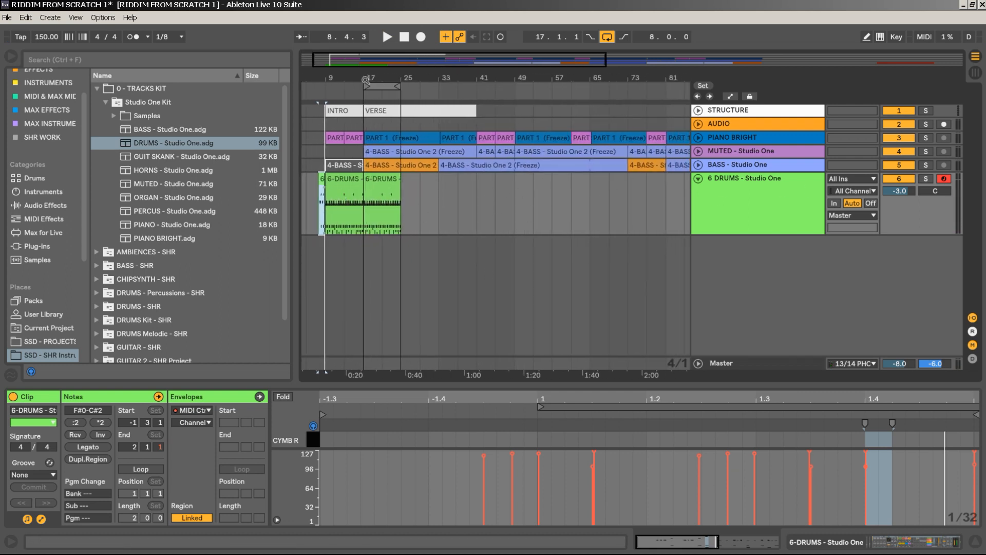
pyautogui.moveTo(371, 77); pyautogui.dragTo(347, 85)
pyautogui.click(358, 201)
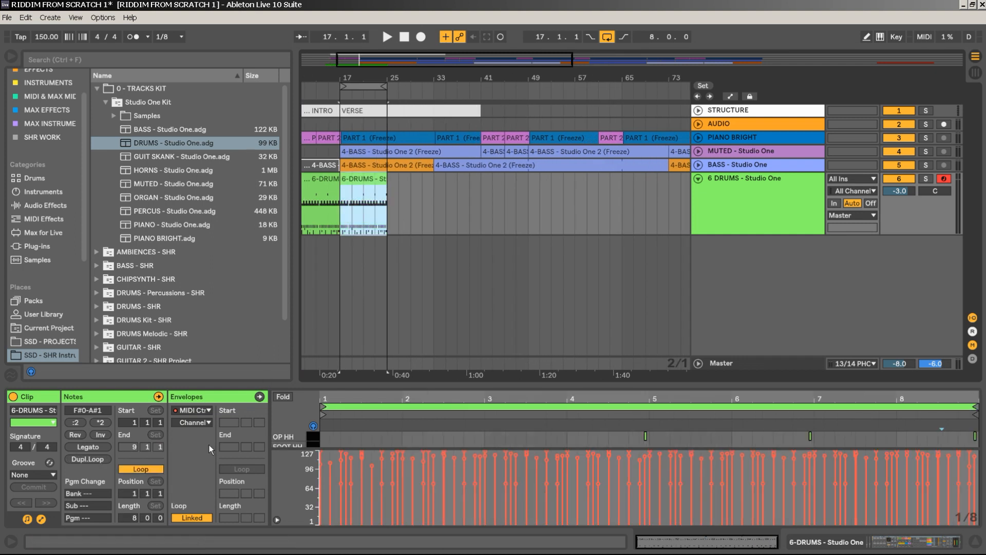
pyautogui.moveTo(385, 188); pyautogui.dragTo(571, 183)
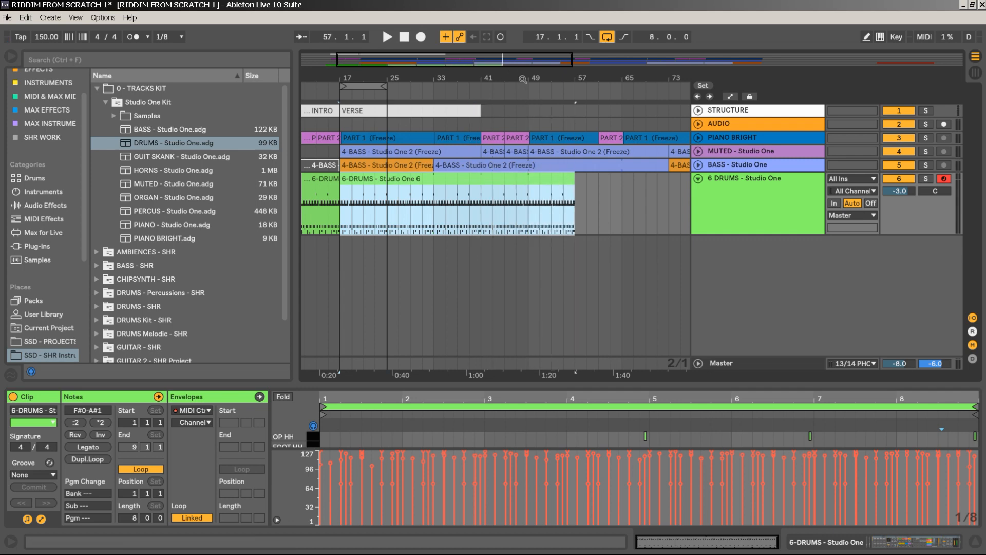
pyautogui.moveTo(523, 79); pyautogui.dragTo(396, 51)
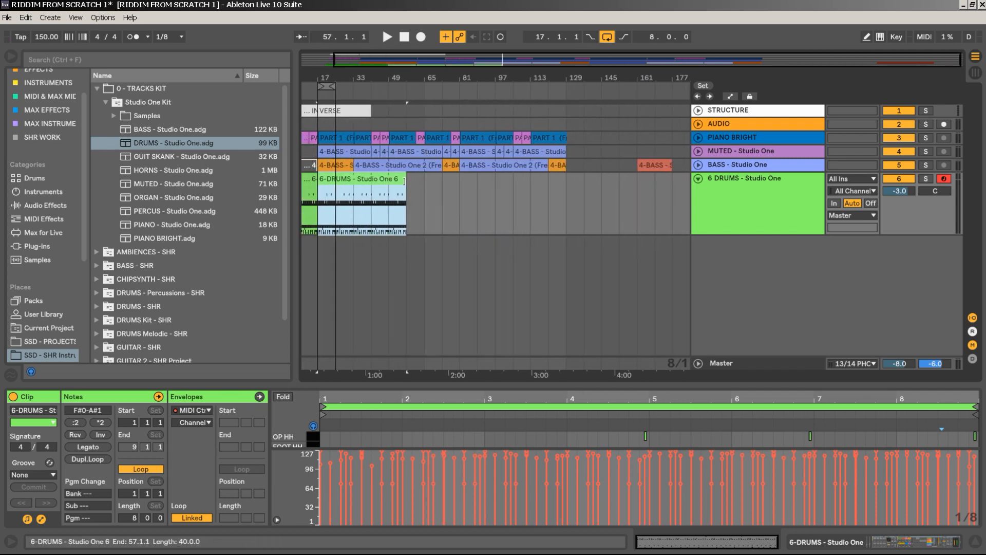
pyautogui.moveTo(411, 180); pyautogui.dragTo(567, 181)
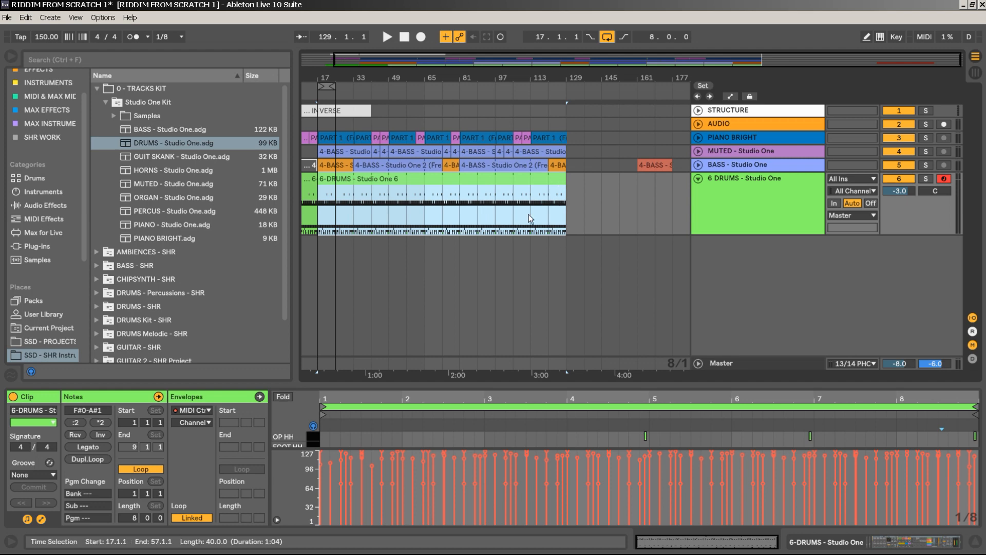
# Change the colour of the drum fill clip before the intro to orange.
pyautogui.hscroll(-2, 493, 221)
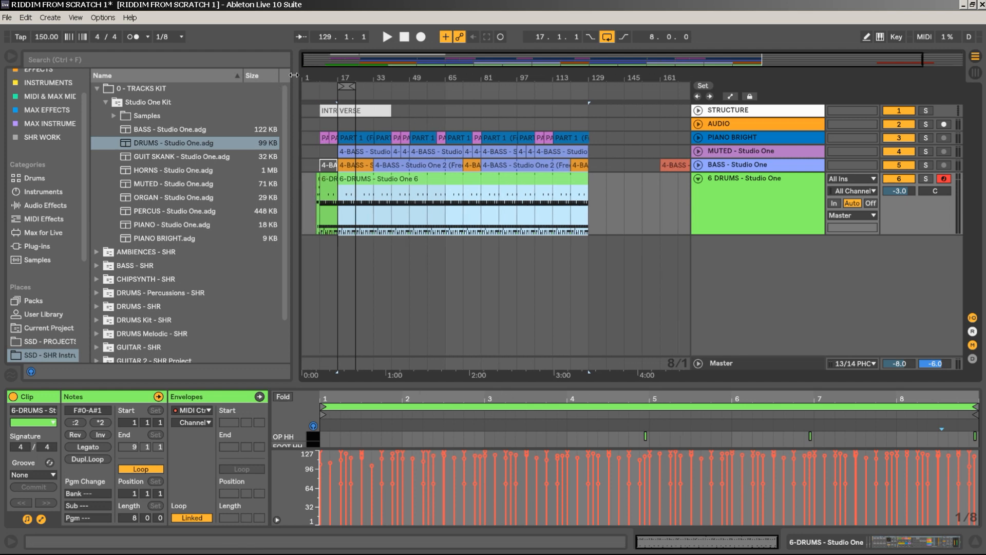
pyautogui.press('+')
pyautogui.press('+')
pyautogui.press('+')
pyautogui.press('+')
pyautogui.moveTo(347, 197); pyautogui.dragTo(370, 196)
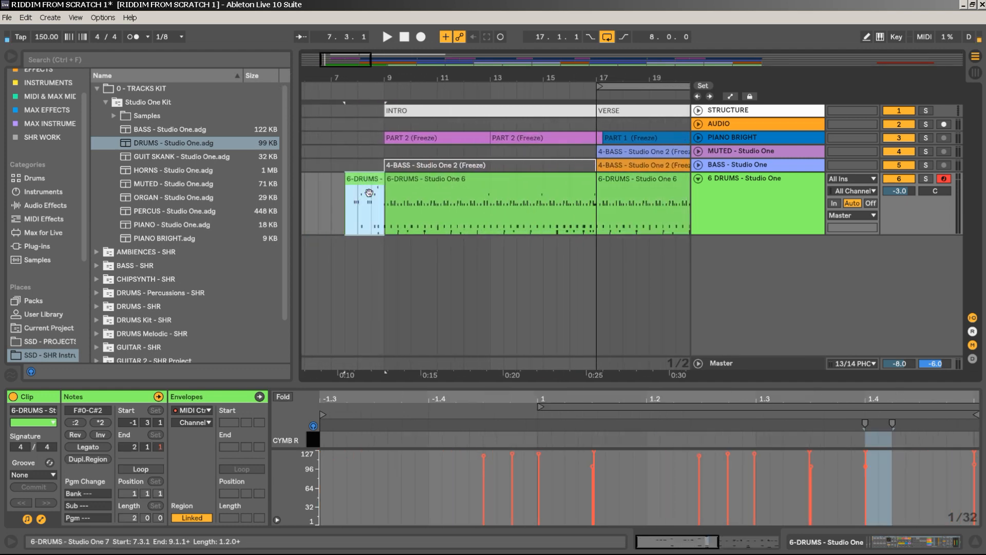
pyautogui.rightClick(370, 197)
pyautogui.click(392, 435)
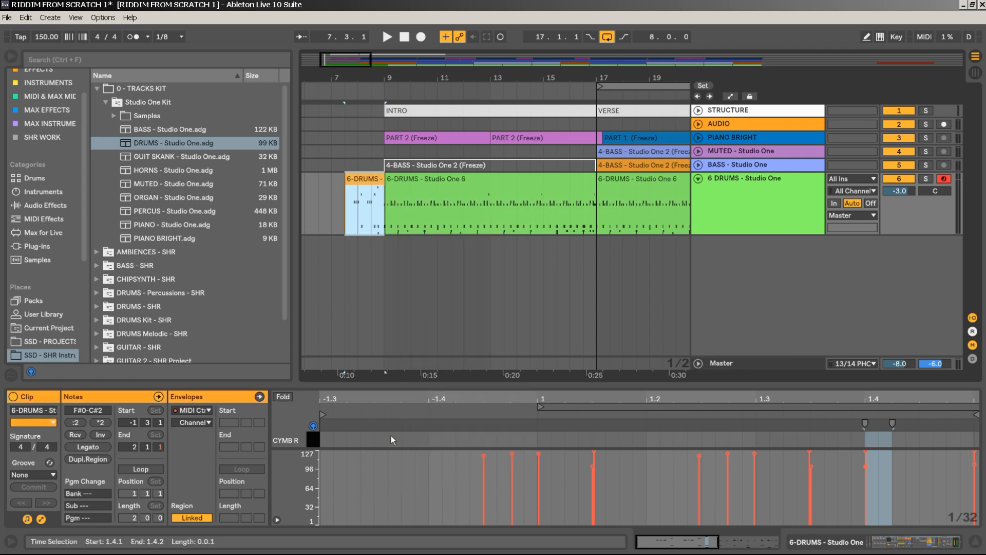
# Trim the start of the orange fill clip to 7.4.3 and play the transition into the intro.
pyautogui.scroll(5, 344, 75)
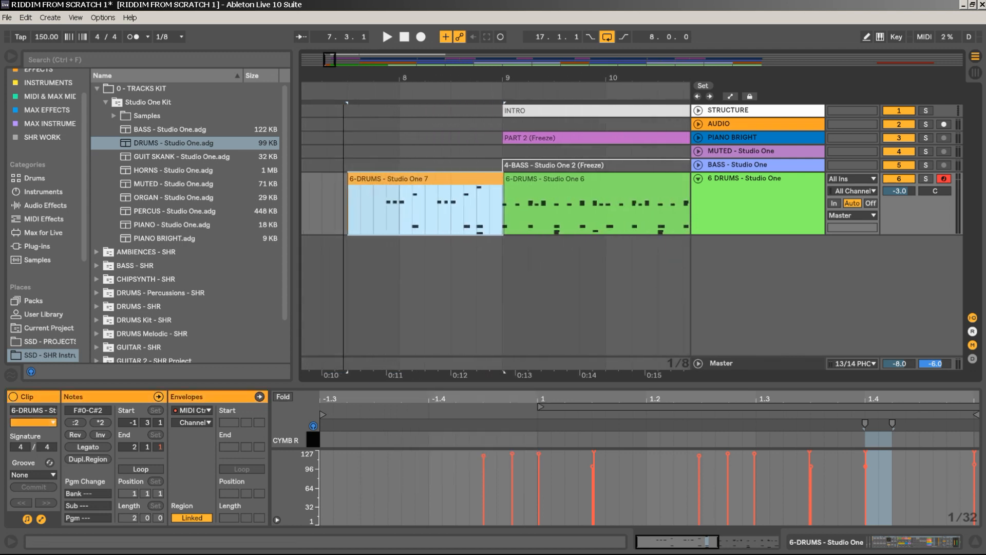
pyautogui.moveTo(358, 182); pyautogui.dragTo(403, 179)
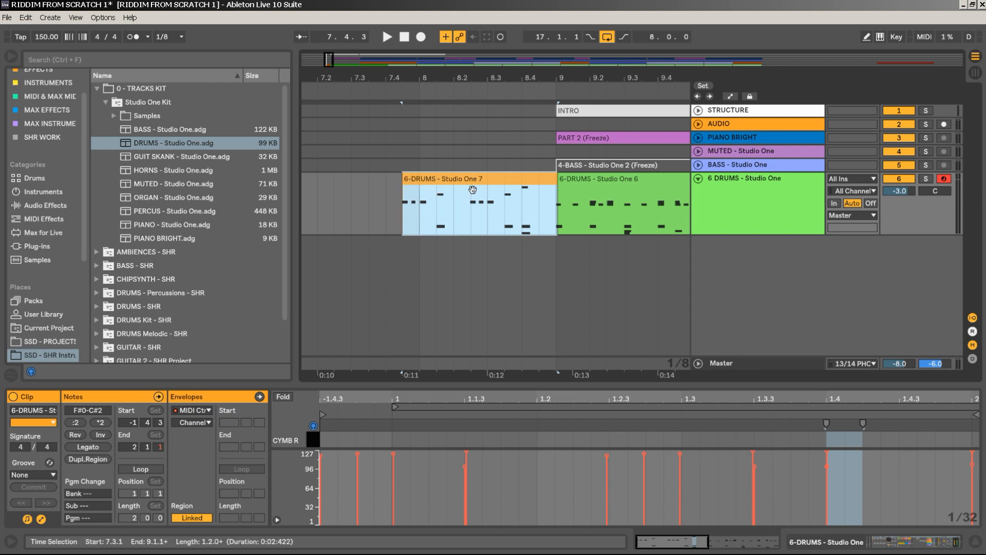
pyautogui.scroll(-6, 428, 79)
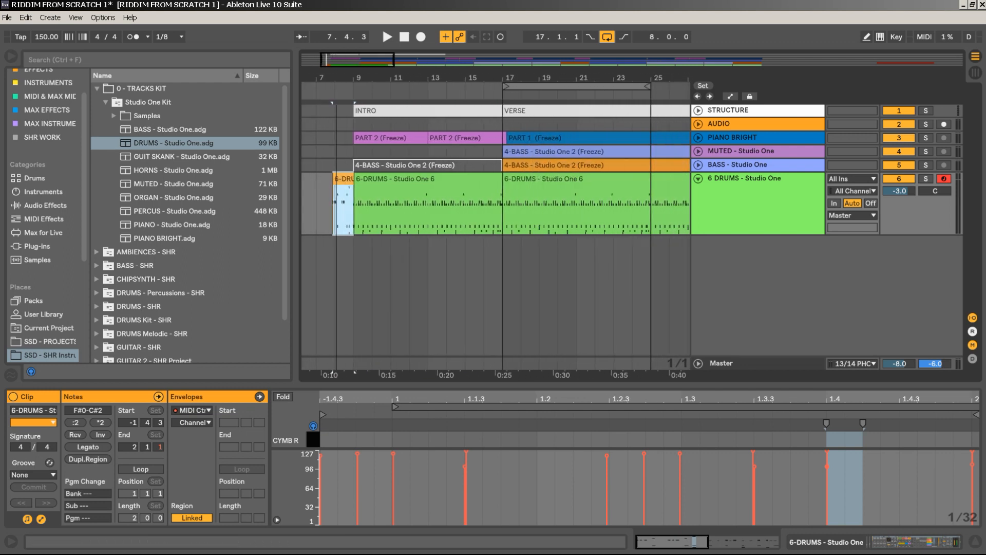
pyautogui.press('space')
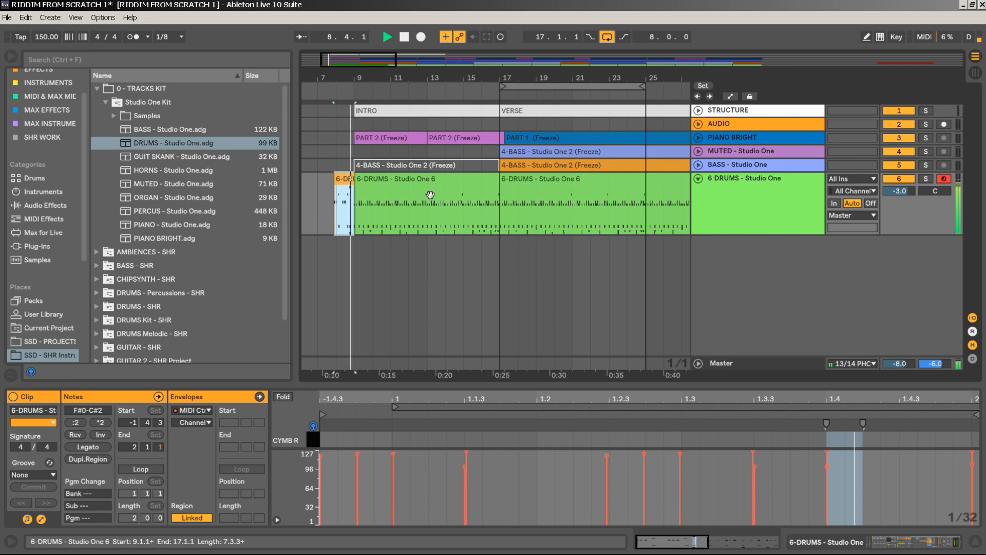
pyautogui.scroll(-3, 341, 77)
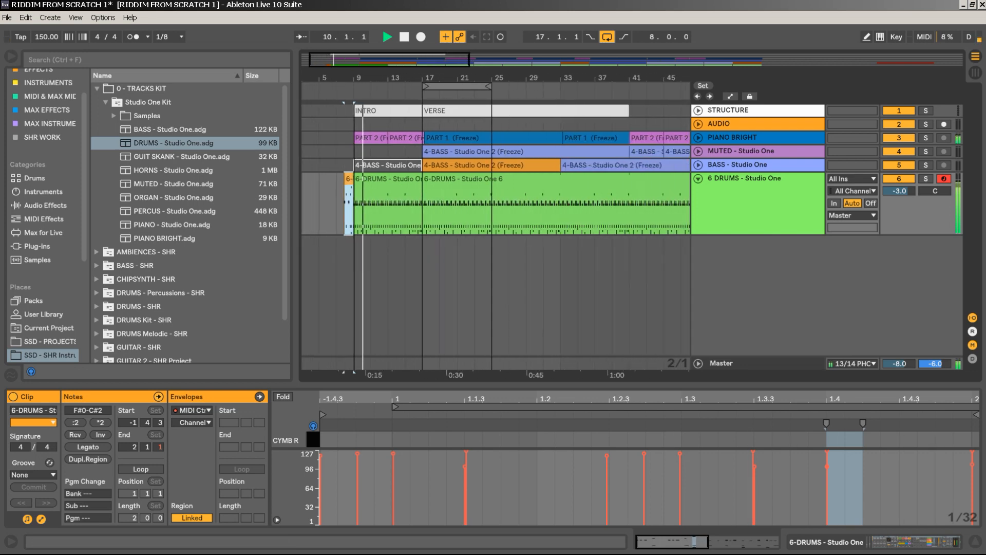
pyautogui.press('space')
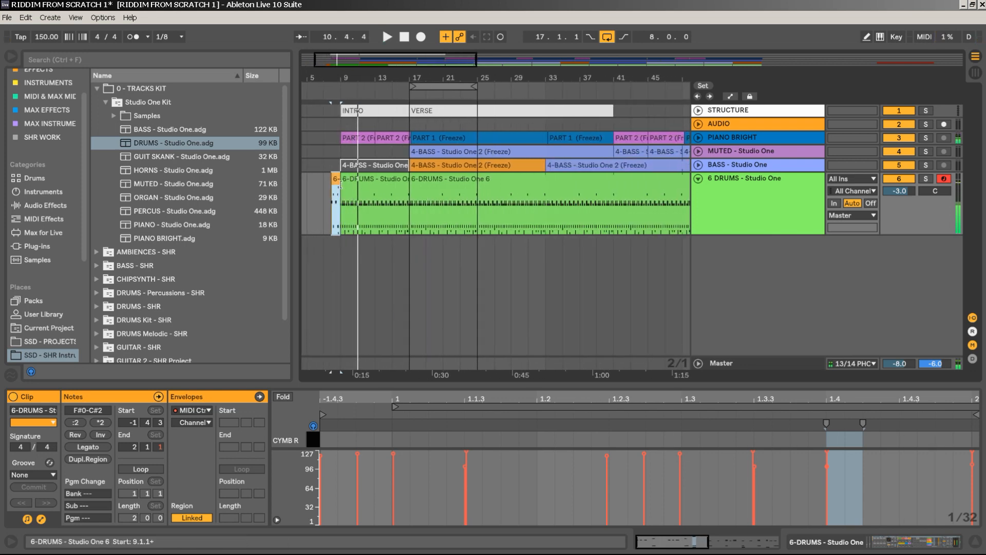
# Copy the orange fill clip to 39.4.3 at the end of the verse and play the passage from 37.1.1.
pyautogui.moveTo(334, 183); pyautogui.dragTo(607, 204)
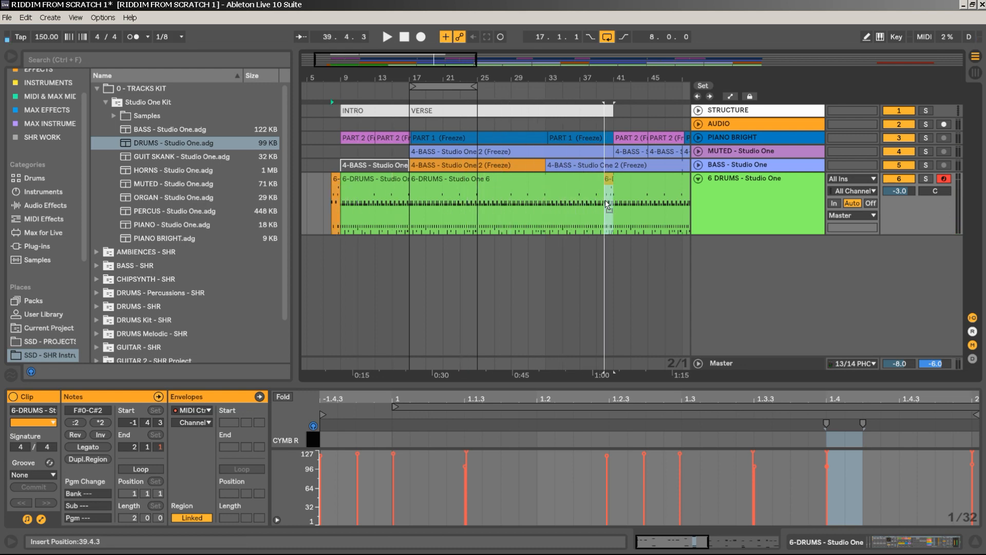
pyautogui.click(581, 226)
pyautogui.press('space')
pyautogui.press('+')
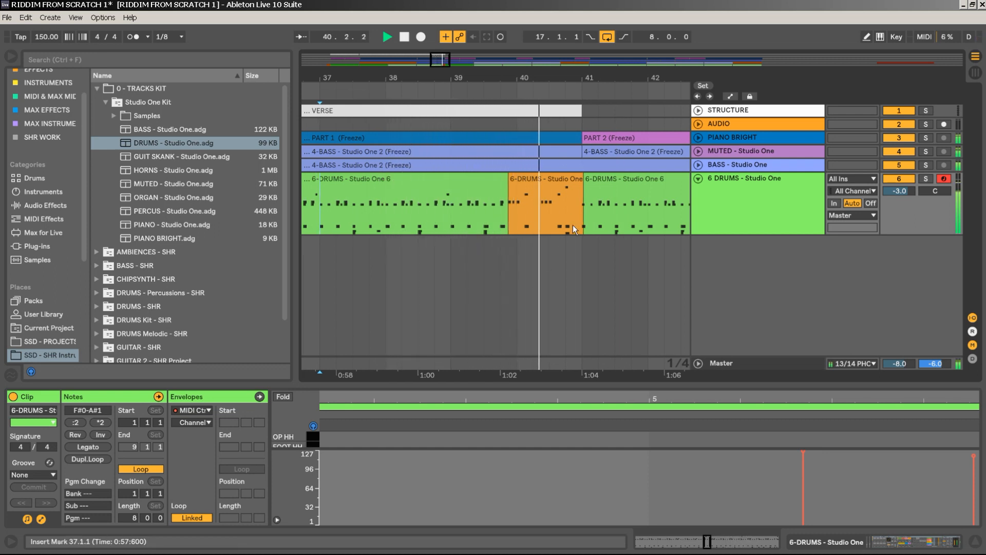
pyautogui.press('space')
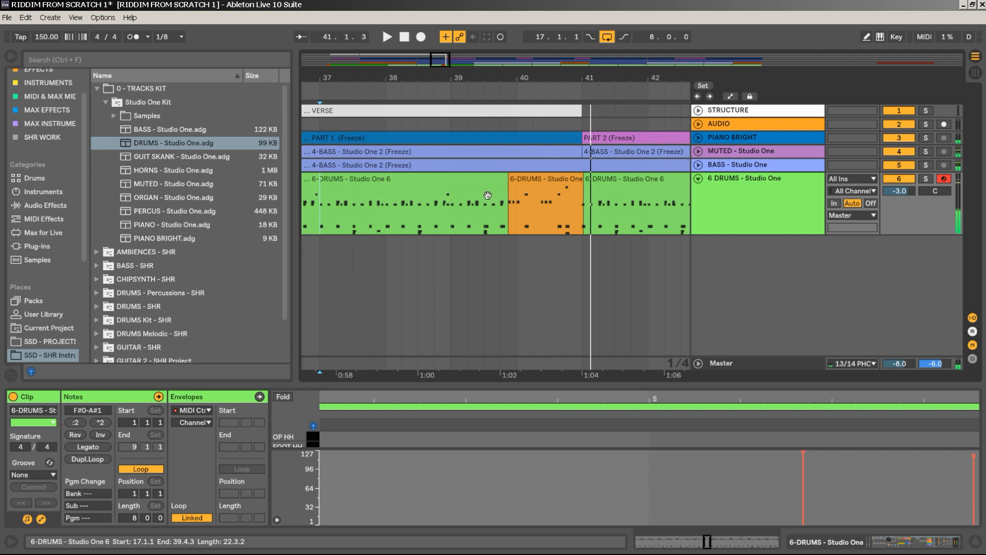
# Open the verse drum clip in an enlarged note editor and play the bars leading into the fill from 39.1.1.
pyautogui.click(488, 195)
pyautogui.moveTo(601, 384); pyautogui.dragTo(633, 237)
pyautogui.moveTo(974, 255); pyautogui.dragTo(974, 290)
pyautogui.click(436, 86)
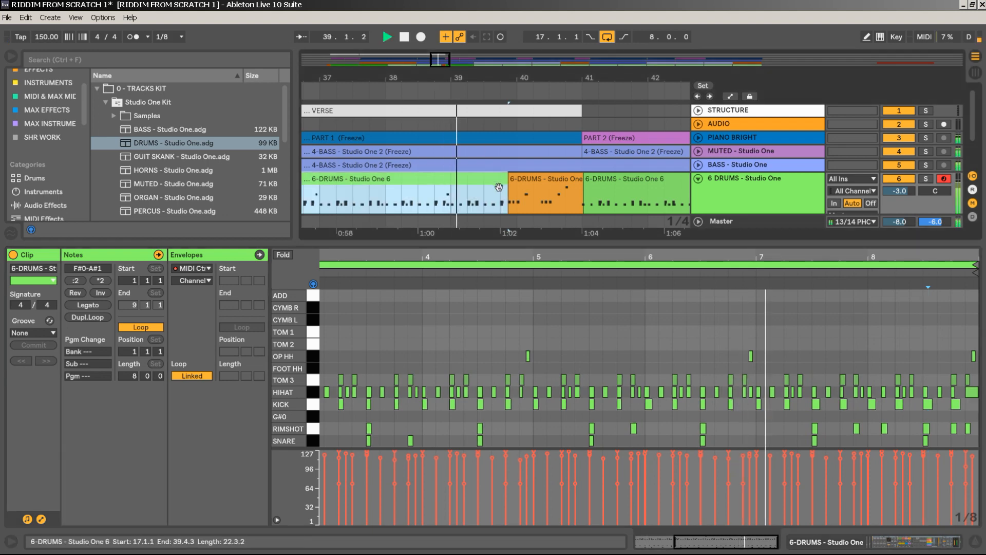
pyautogui.press('+')
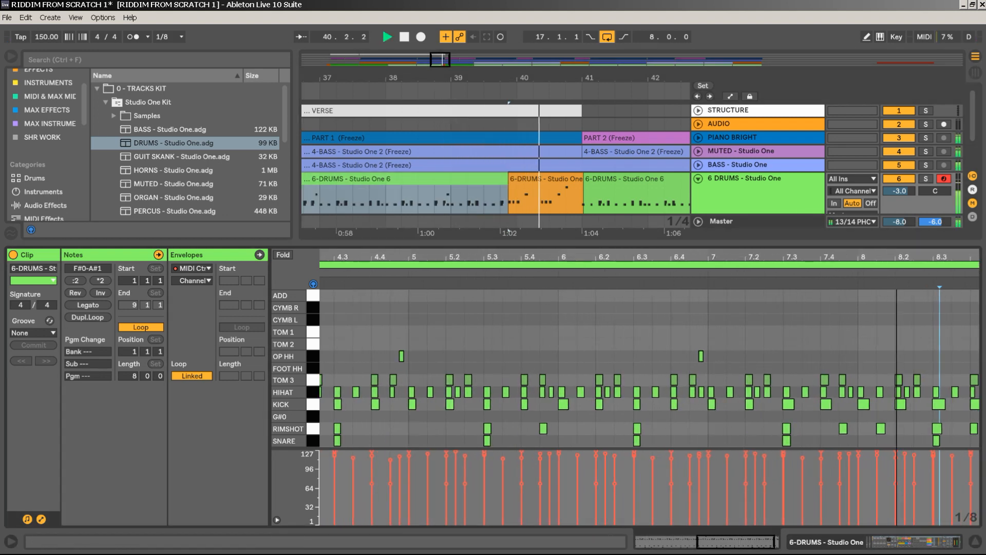
pyautogui.press('space')
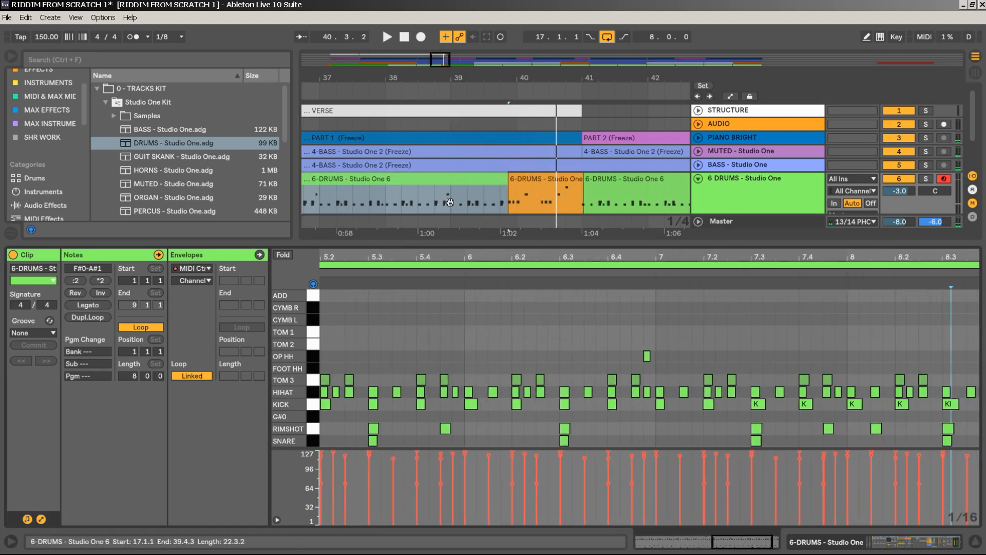
pyautogui.click(455, 205)
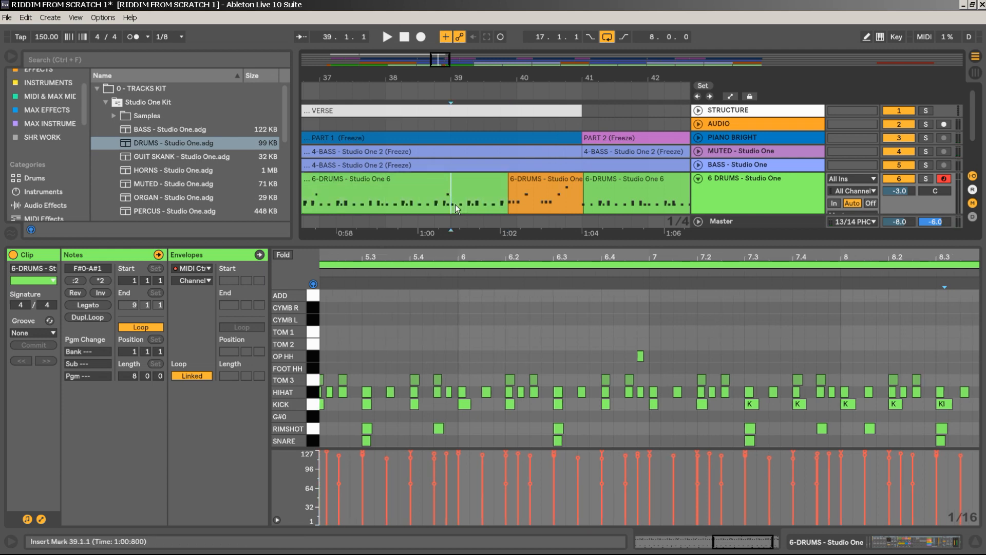
pyautogui.press('space')
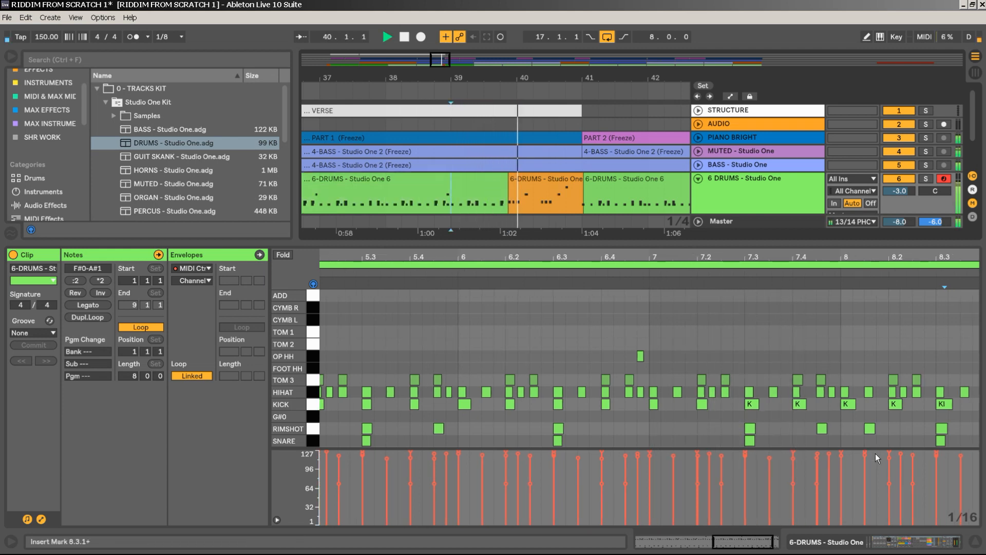
# Stop playback and move the hi-hat note at 7.4.2 of the verse drum clip to the open hi-hat lane.
pyautogui.moveTo(833, 366); pyautogui.dragTo(809, 402)
pyautogui.press('space')
pyautogui.press('Delete')
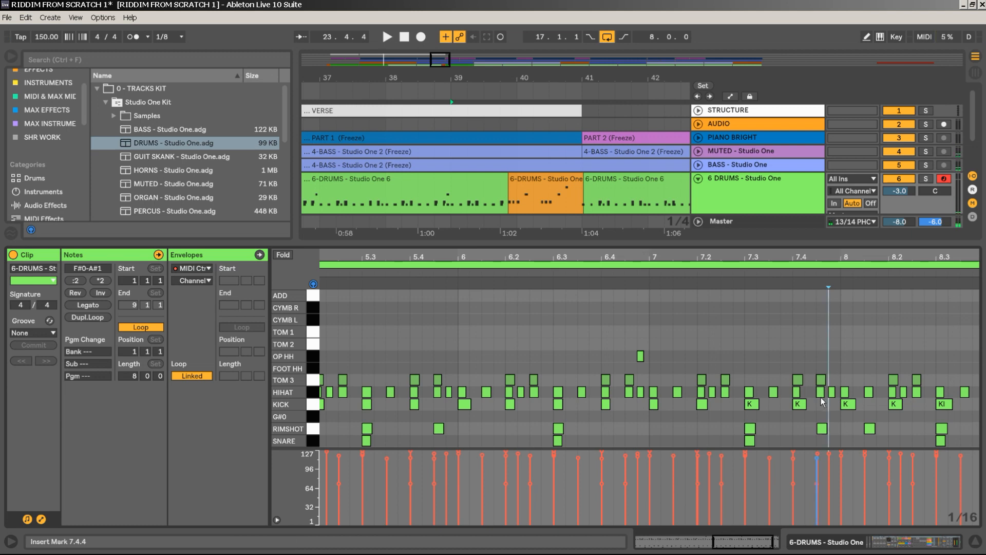
pyautogui.click(822, 393)
pyautogui.press('Up')
pyautogui.press('Up')
pyautogui.press('Up')
pyautogui.press('Up')
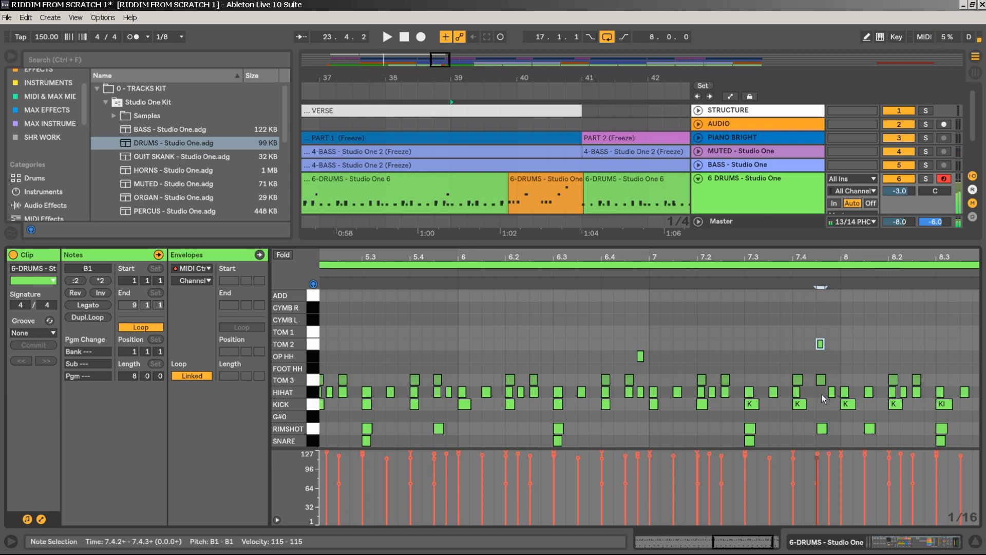
pyautogui.press('Down')
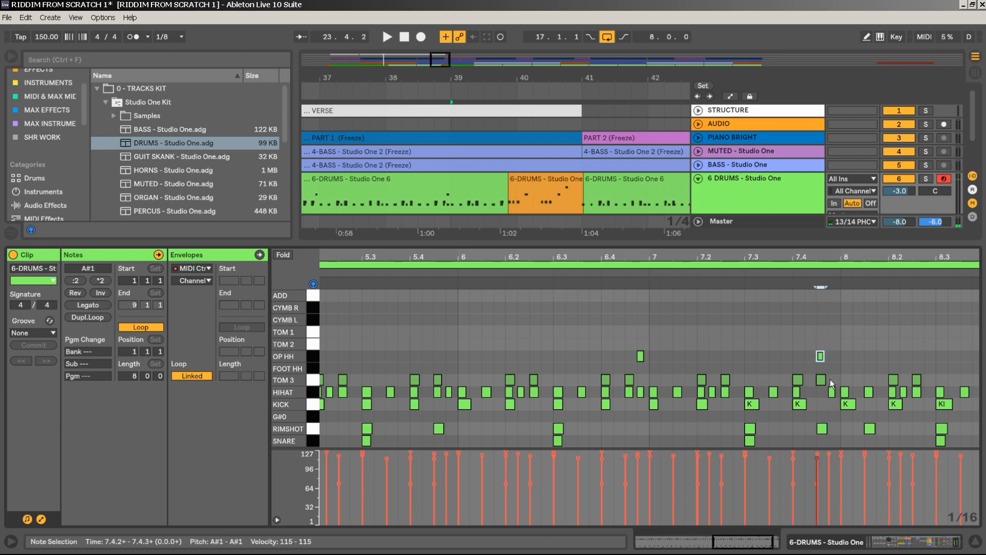
# Delete all drum notes from 7.4.3 to the end of the clip and play the lead-in to the fill.
pyautogui.moveTo(832, 383); pyautogui.dragTo(964, 444)
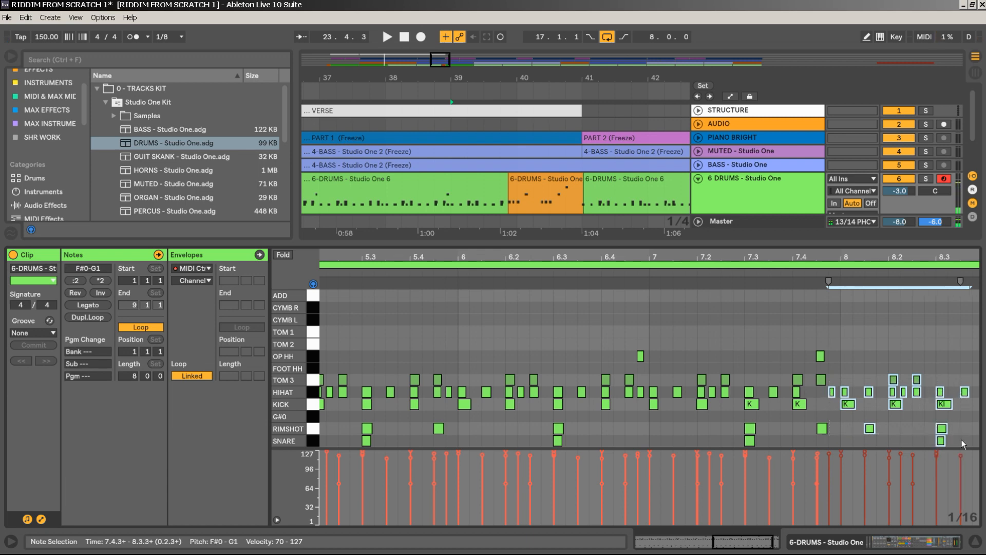
pyautogui.press('Delete')
pyautogui.click(440, 96)
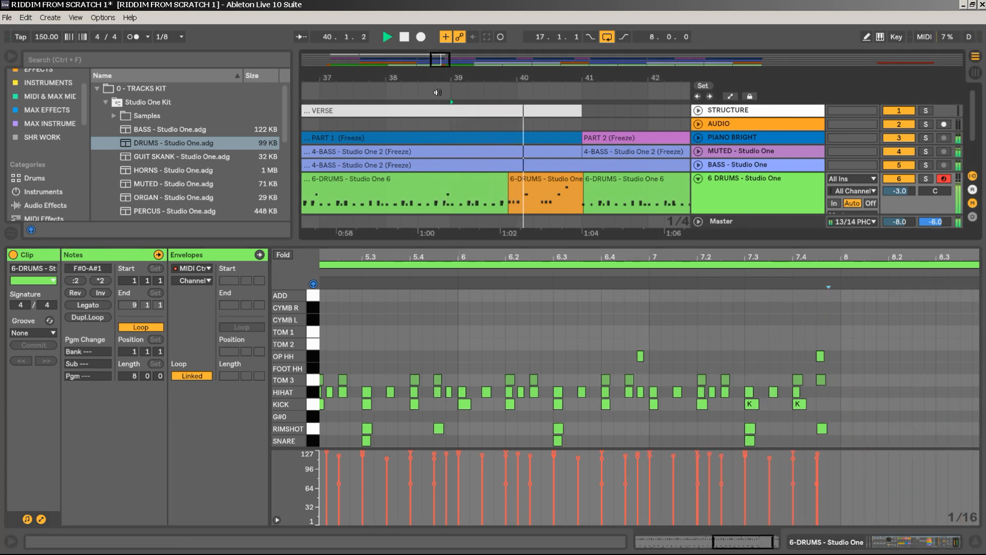
pyautogui.press('space')
# Move the last open hi-hat note back to 7.4.1 and delete the drum notes that follow it.
pyautogui.moveTo(848, 353)
pyautogui.mouseDown()
pyautogui.moveTo(794, 356)
pyautogui.moveTo(815, 462)
pyautogui.mouseUp()
pyautogui.press('Left')
pyautogui.press('Left')
pyautogui.press('Delete')
pyautogui.click(816, 461)
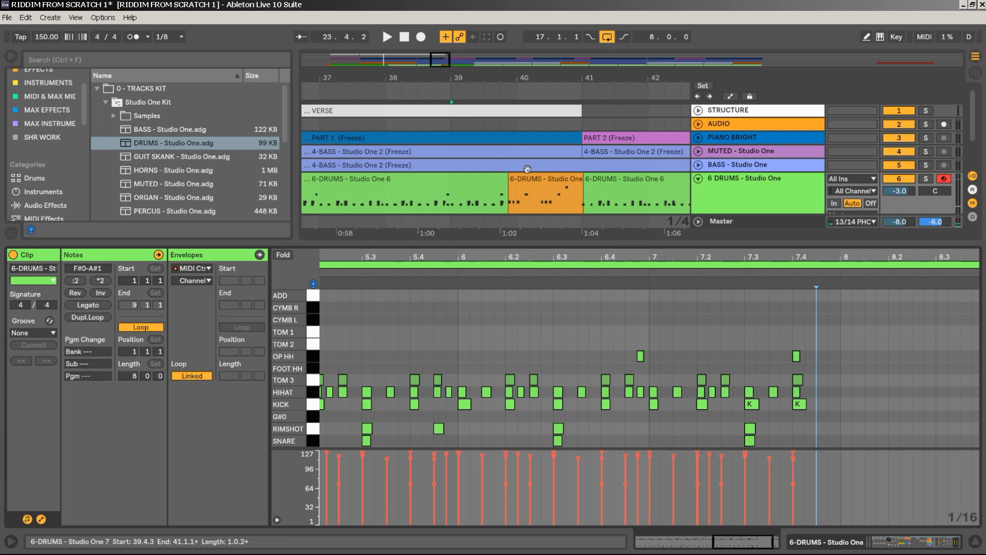
pyautogui.press('Left')
# Play the end of the verse through the orange fill to check the edited drum transition.
pyautogui.press('space')
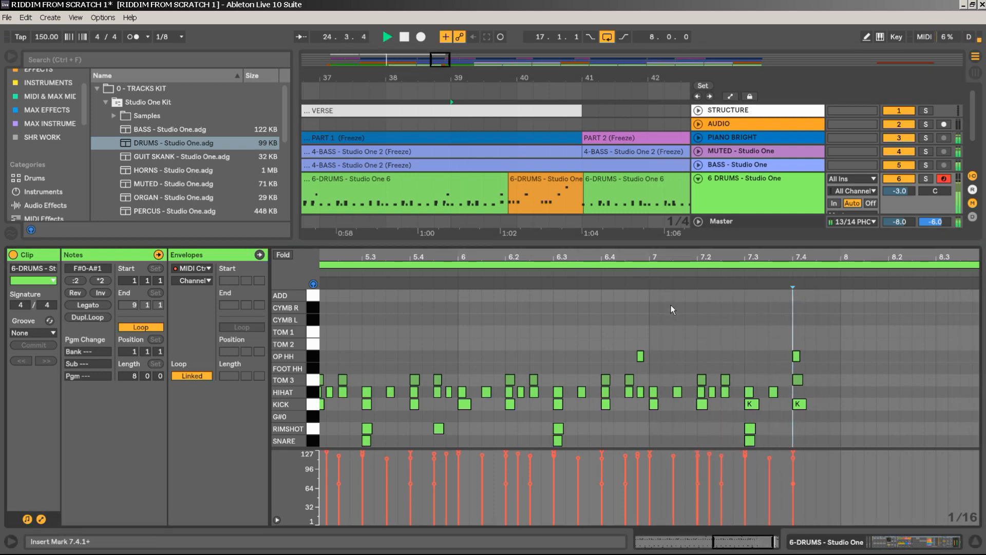
pyautogui.press('space')
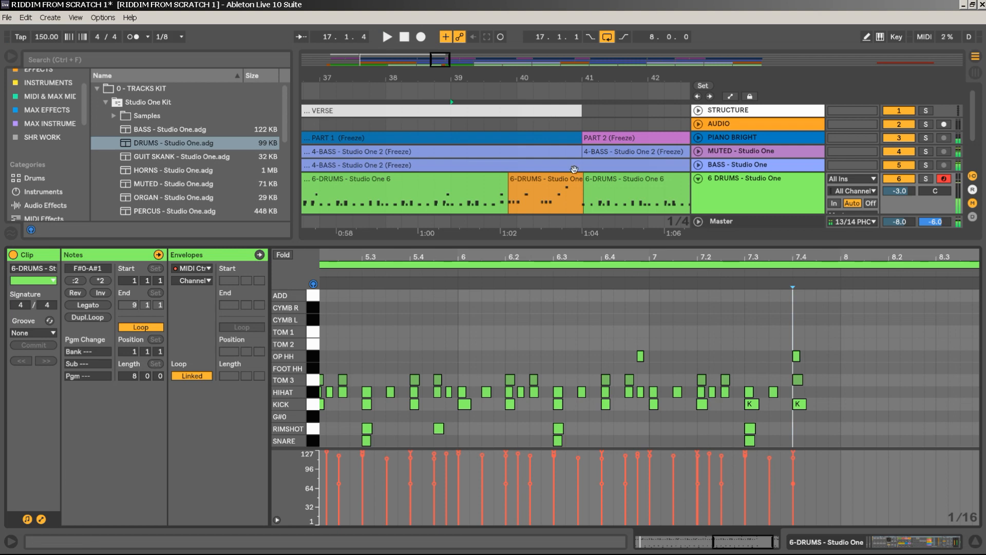
pyautogui.click(432, 88)
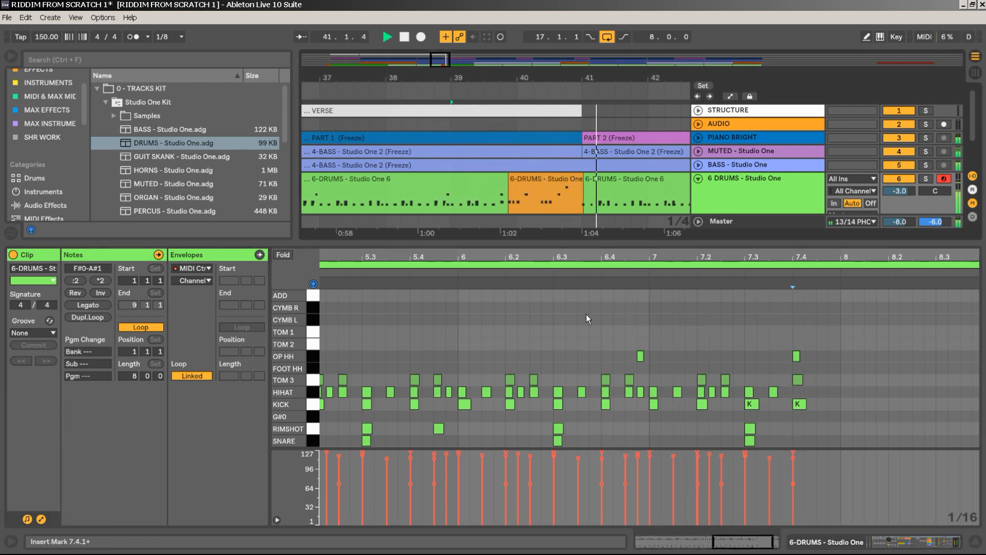
pyautogui.press('space')
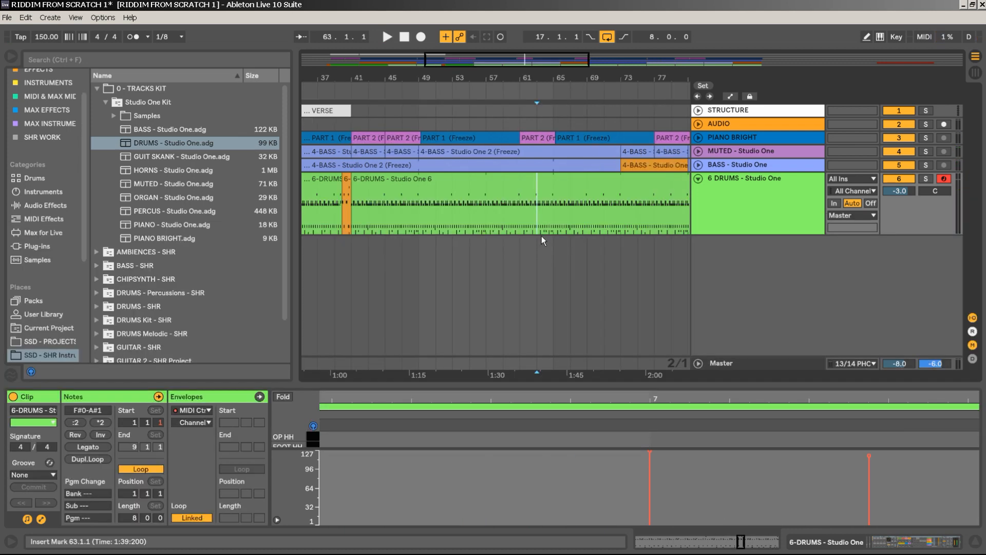
# Paste the copied two-bar drum fill with its lead-in at bars 63 and 95 and play the second one.
pyautogui.hotkey('ctrl', 'v')
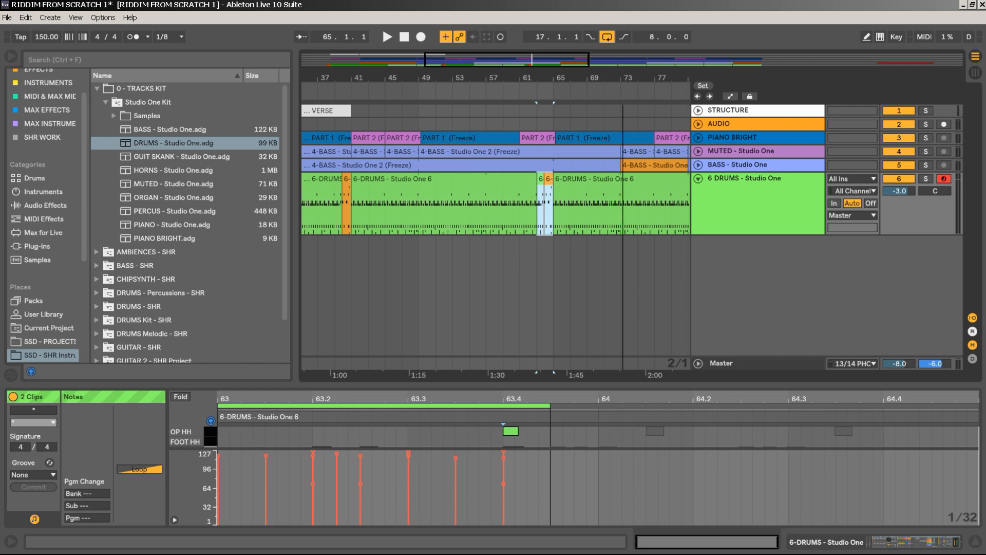
pyautogui.moveTo(622, 78); pyautogui.dragTo(348, 63)
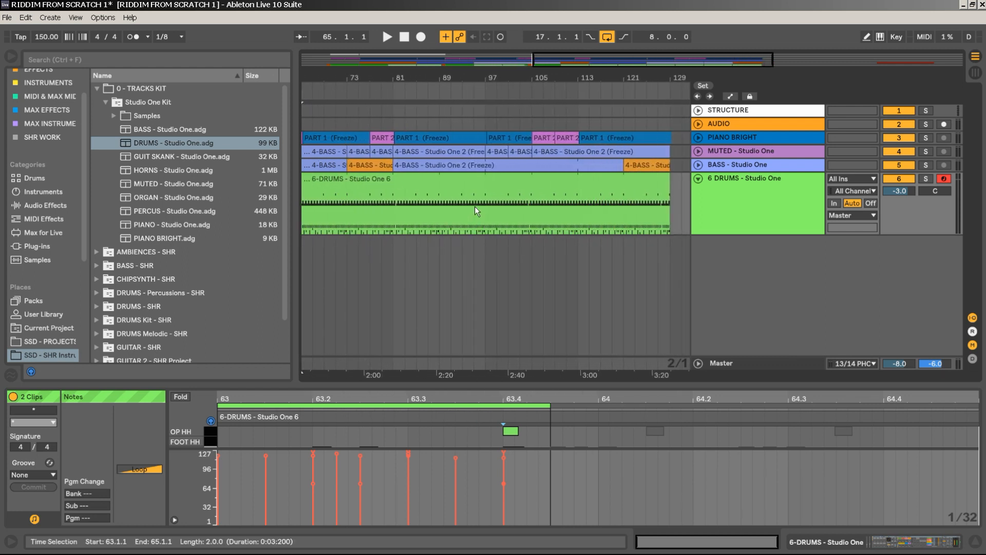
pyautogui.moveTo(461, 78); pyautogui.dragTo(510, 98)
pyautogui.click(507, 218)
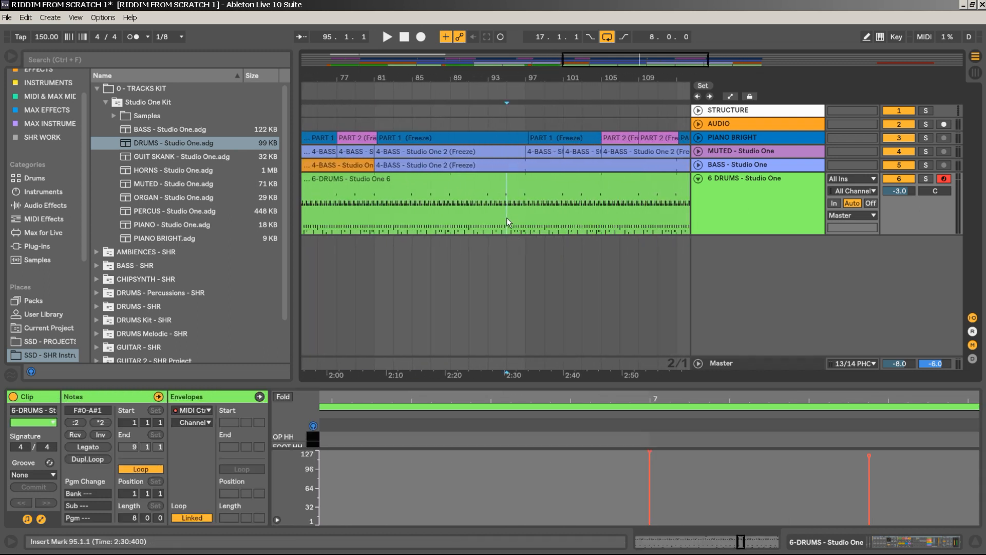
pyautogui.moveTo(507, 218); pyautogui.dragTo(517, 217)
pyautogui.press('space')
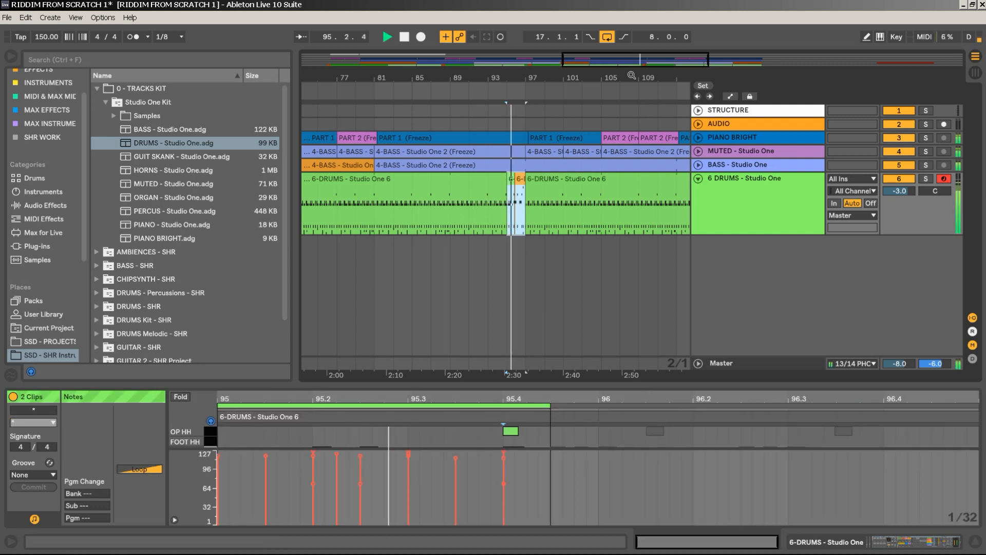
# Extend the blue bass clip that starts at bar 81 to bar 129, replacing the orange clip from bar 121, and stop playback.
pyautogui.moveTo(422, 78); pyautogui.dragTo(465, 72)
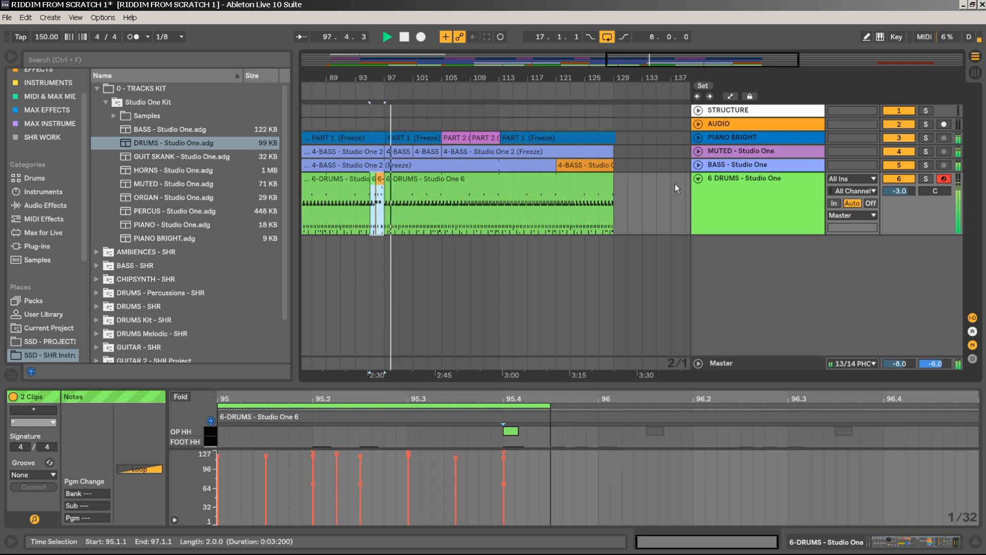
pyautogui.click(698, 164)
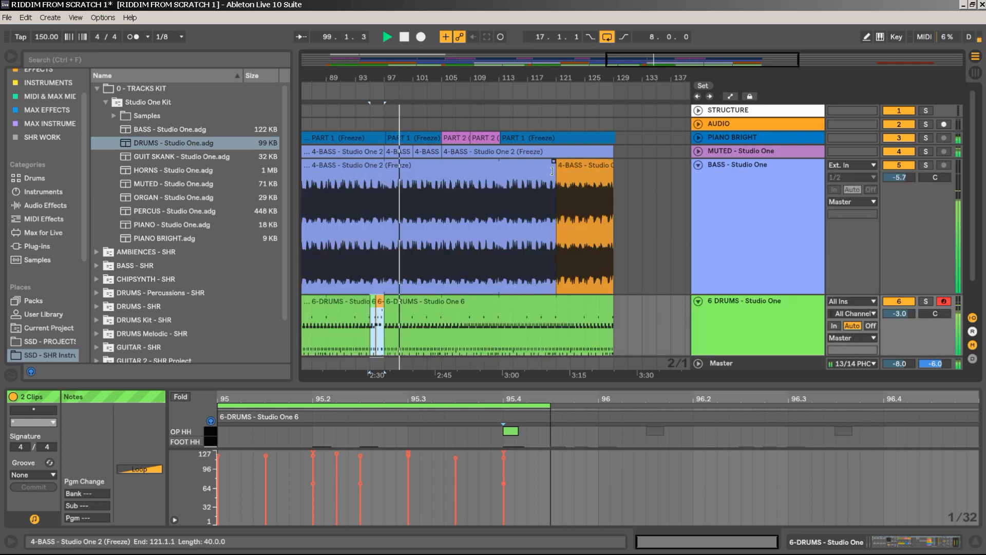
pyautogui.click(585, 169)
pyautogui.moveTo(584, 170); pyautogui.dragTo(614, 170)
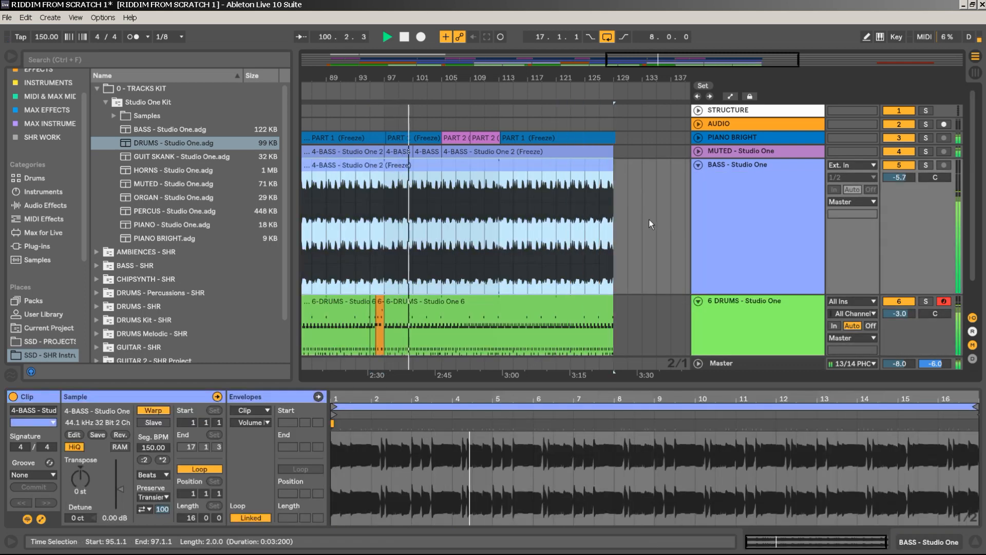
pyautogui.keyDown('alt'); pyautogui.click(698, 165); pyautogui.keyUp('alt')
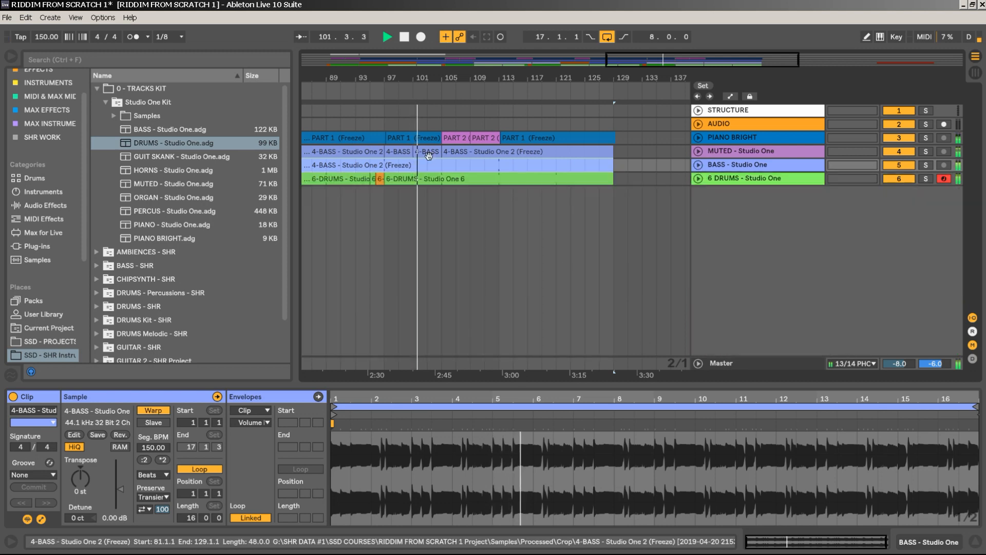
pyautogui.press('space')
# Place the two-bar drum fill with its lead-in at bar 127 and play the end of the song.
pyautogui.moveTo(452, 76); pyautogui.dragTo(452, 52)
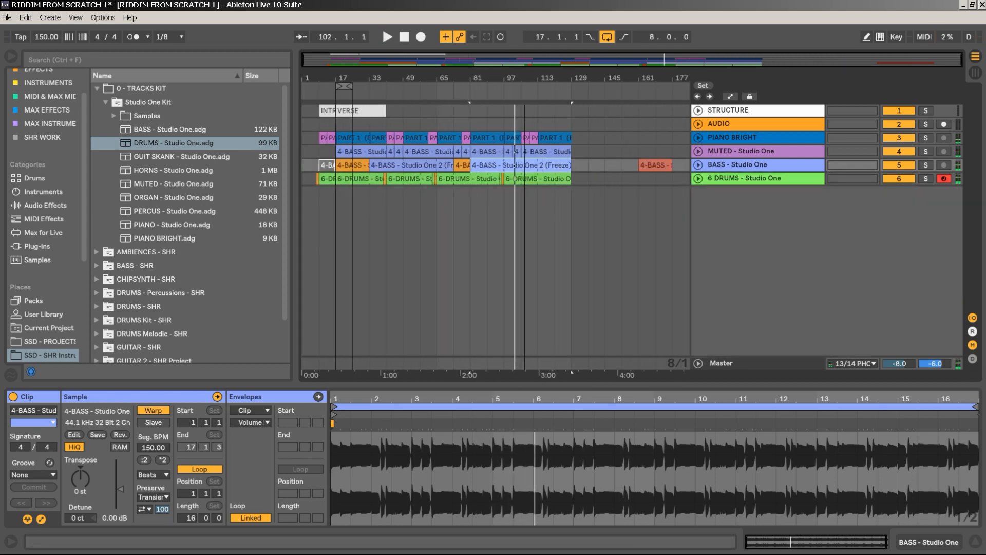
pyautogui.moveTo(626, 77)
pyautogui.mouseDown()
pyautogui.moveTo(626, 99)
pyautogui.moveTo(640, 90)
pyautogui.mouseUp()
pyautogui.click(585, 179)
pyautogui.press('space')
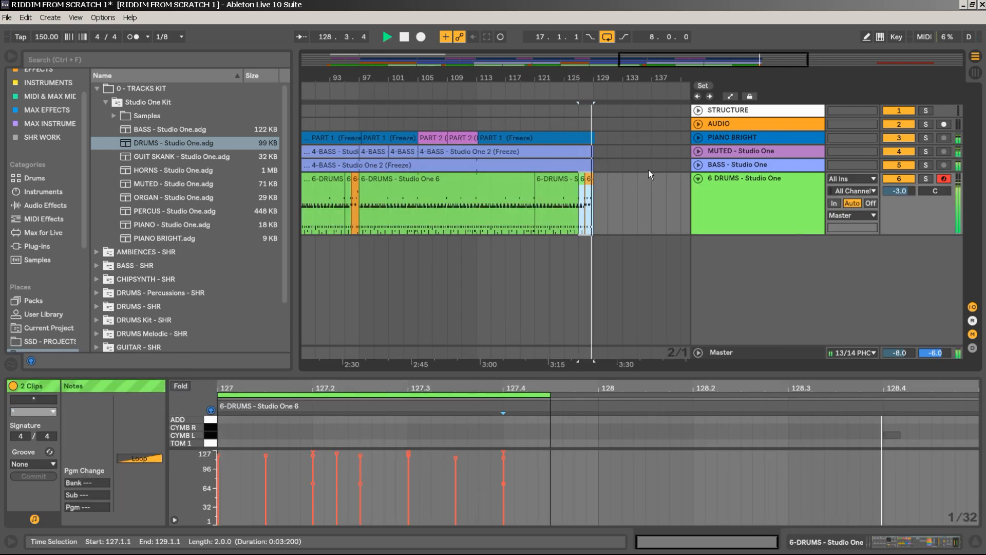
# Trim the end of the last PART 1 piano clip to 128.4.1 and collapse the piano and drum tracks.
pyautogui.click(699, 137)
pyautogui.moveTo(590, 75); pyautogui.dragTo(586, 215)
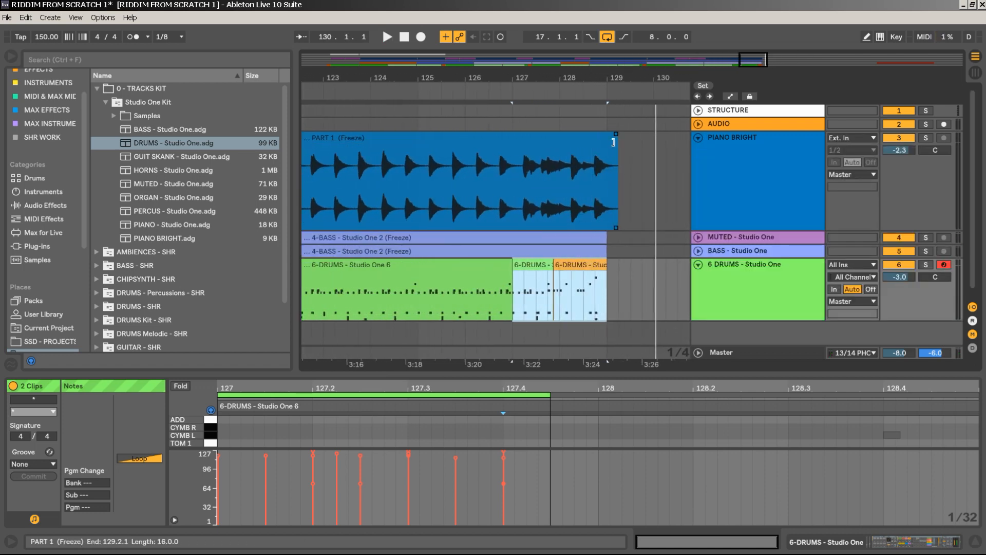
pyautogui.moveTo(618, 143); pyautogui.dragTo(593, 143)
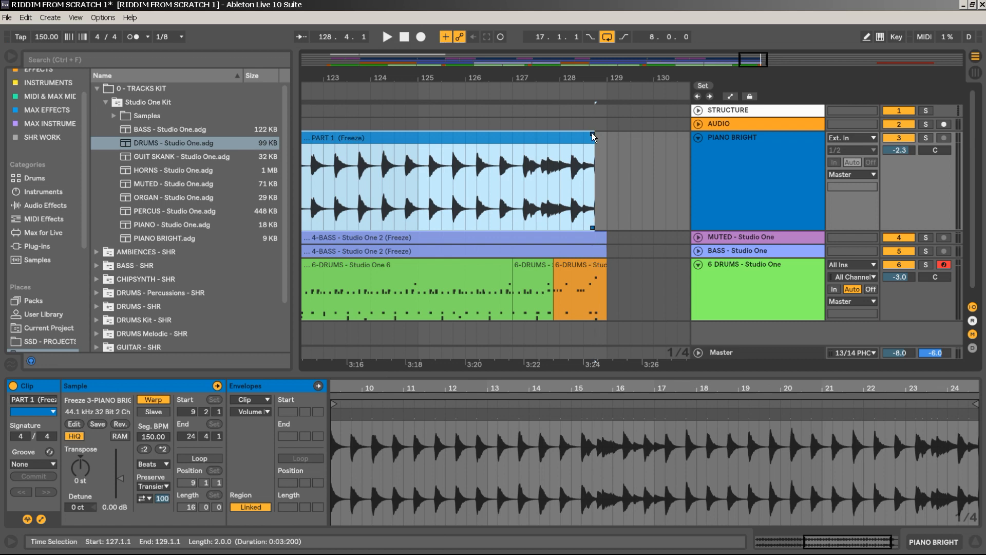
pyautogui.moveTo(617, 82); pyautogui.dragTo(617, 31)
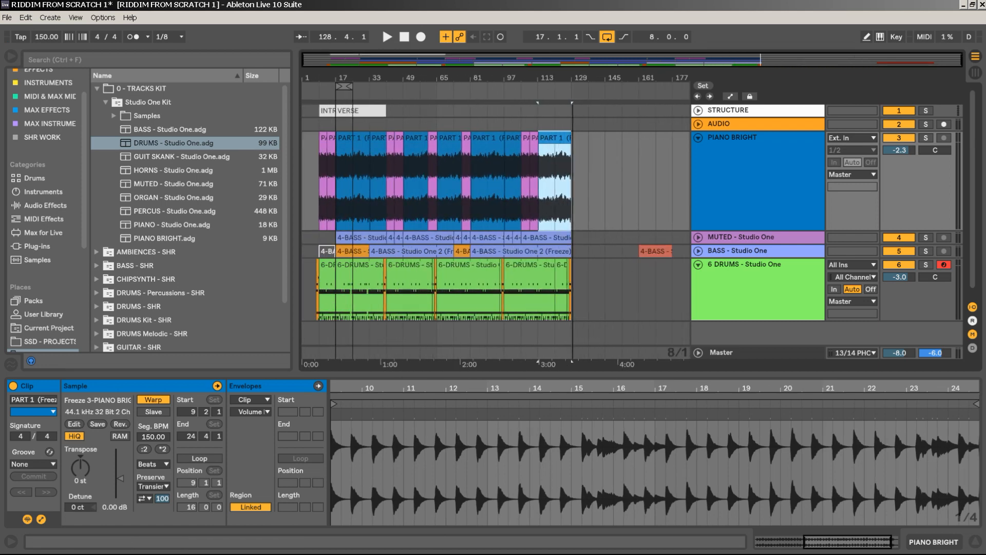
pyautogui.click(698, 137)
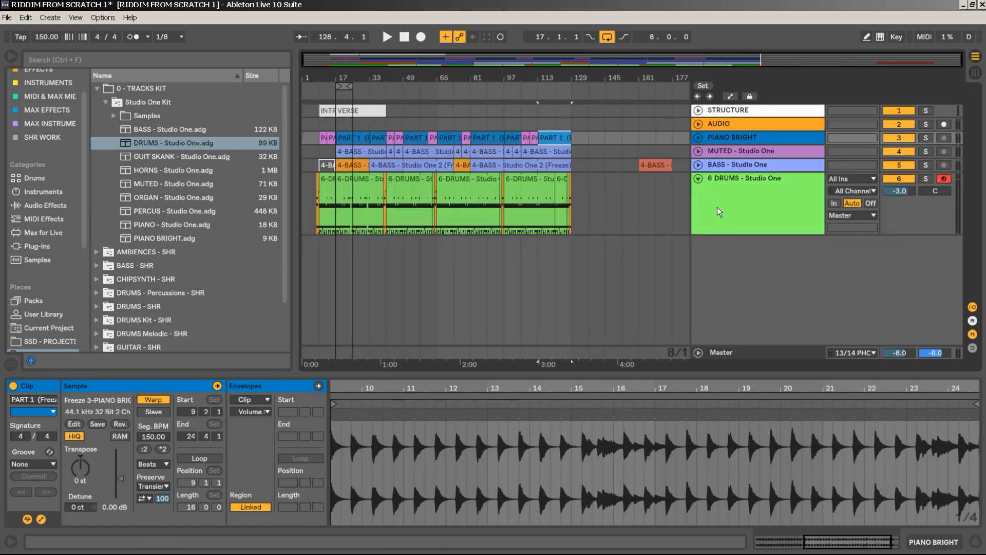
pyautogui.click(698, 179)
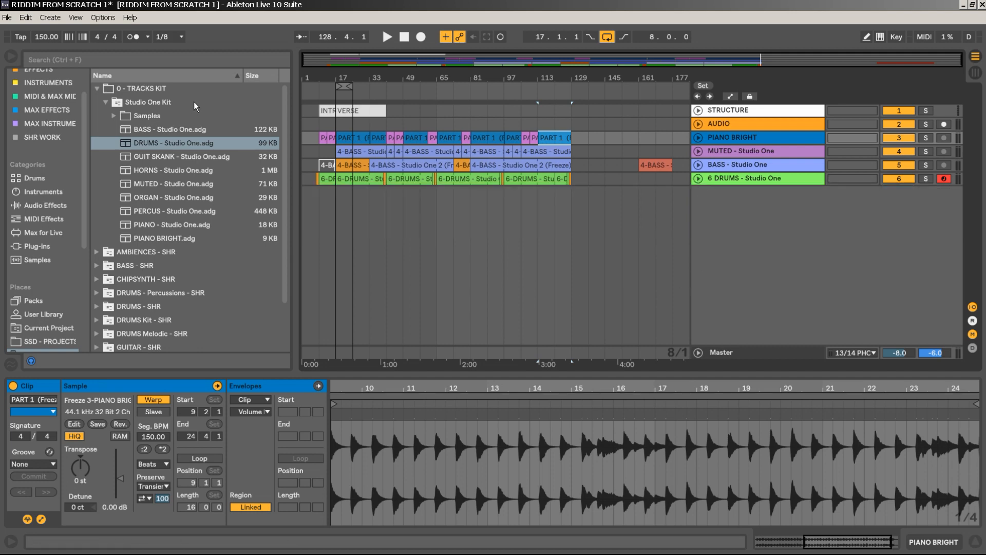
# Play the arrangement from the start of the INTRO section at bar 9.
pyautogui.click(325, 111)
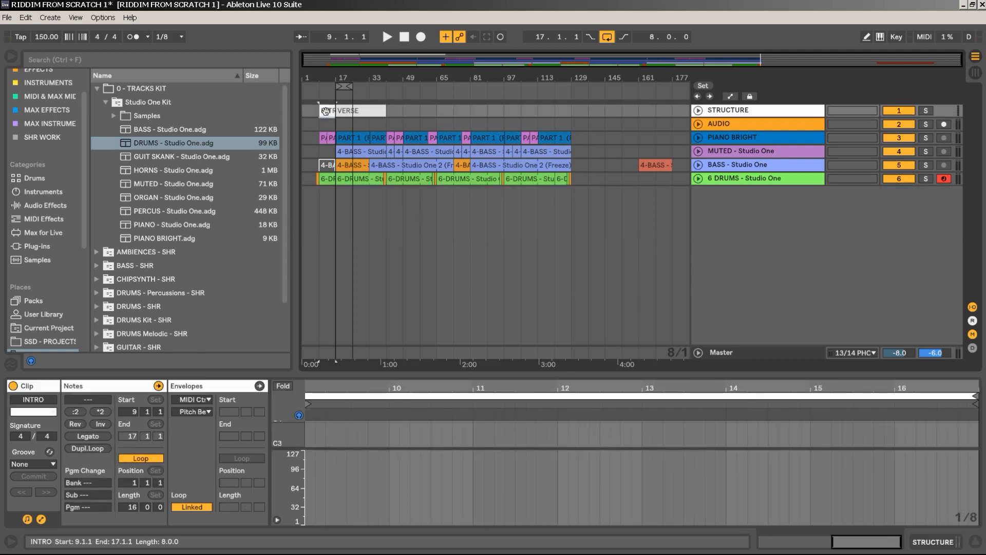
pyautogui.press('space')
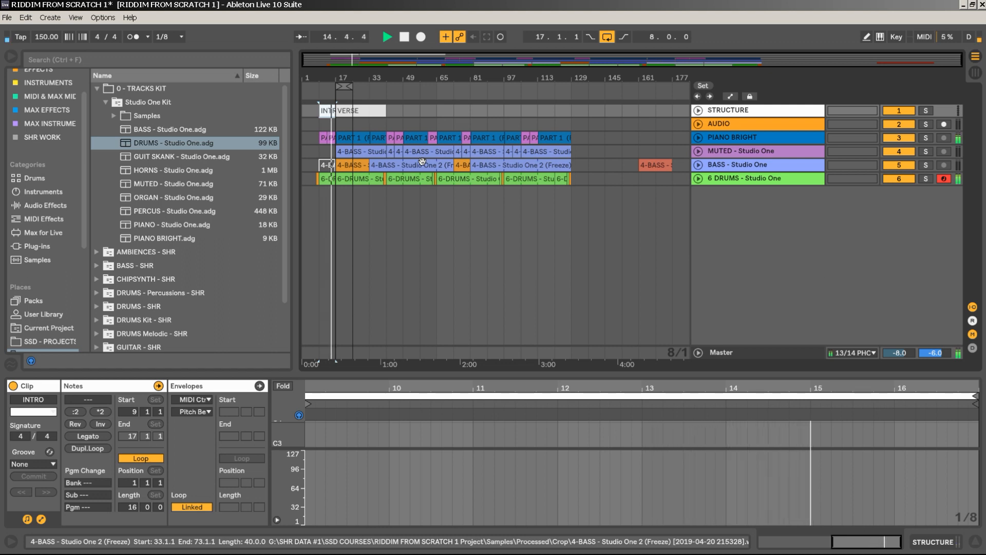
pyautogui.moveTo(264, 4)
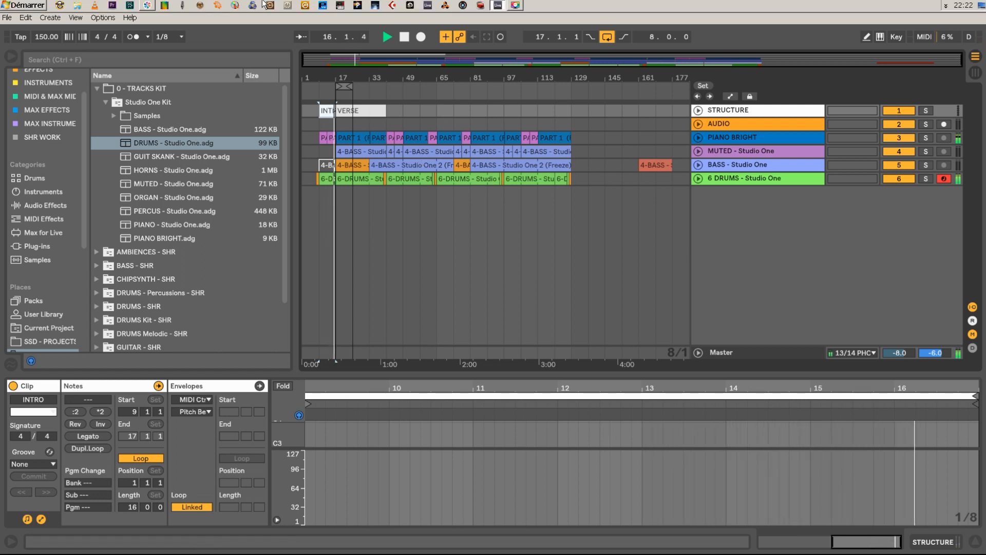